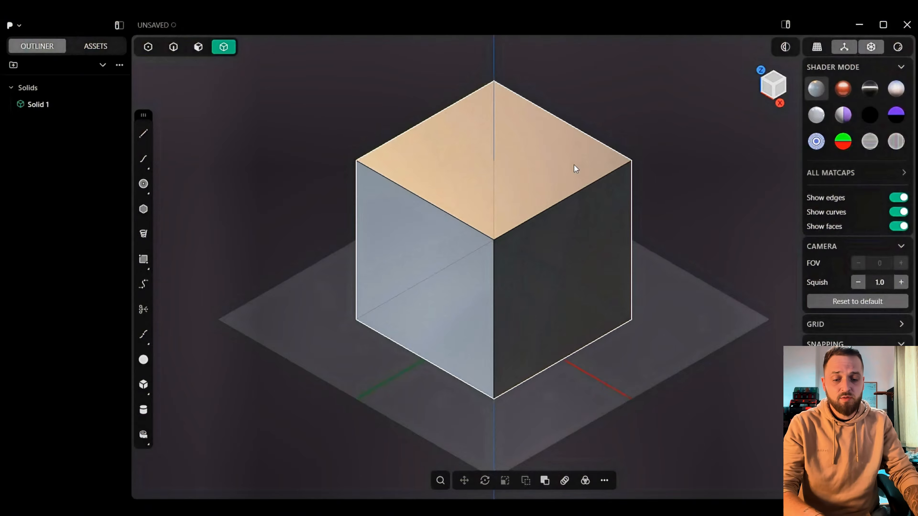
# Step: Delete the default cube from the scene
pyautogui.click(574, 164)
pyautogui.press('Delete')
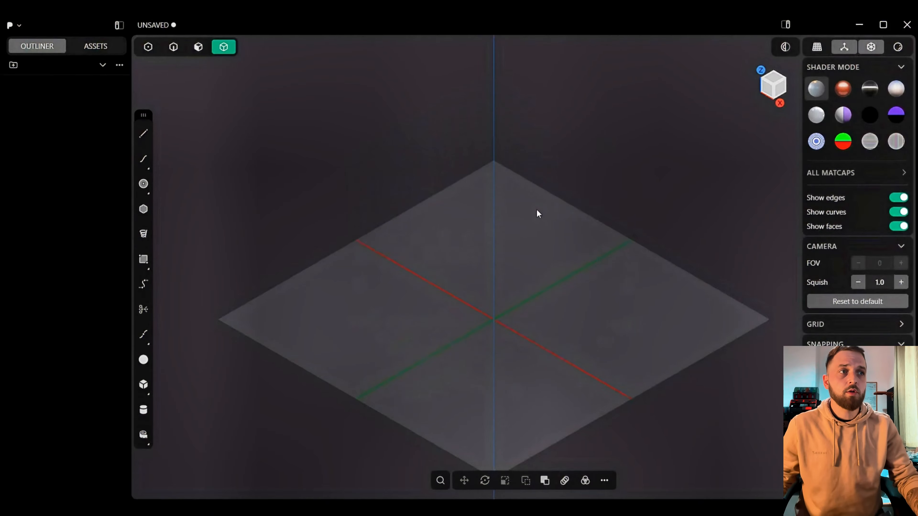
pyautogui.scroll(3, 495, 291)
pyautogui.scroll(2, 487, 273)
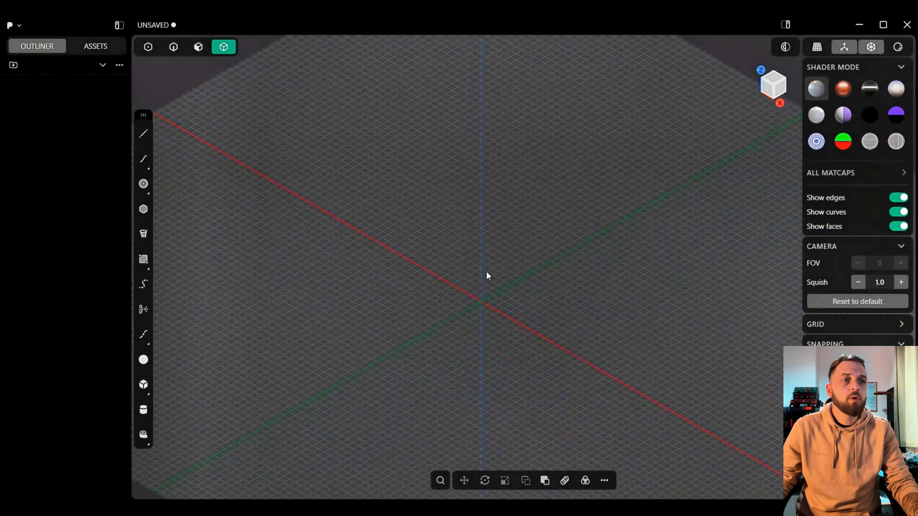
pyautogui.scroll(3, 486, 270)
pyautogui.keyDown('shift'); pyautogui.moveTo(488, 328); pyautogui.dragTo(493, 204, button='middle'); pyautogui.keyUp('shift')
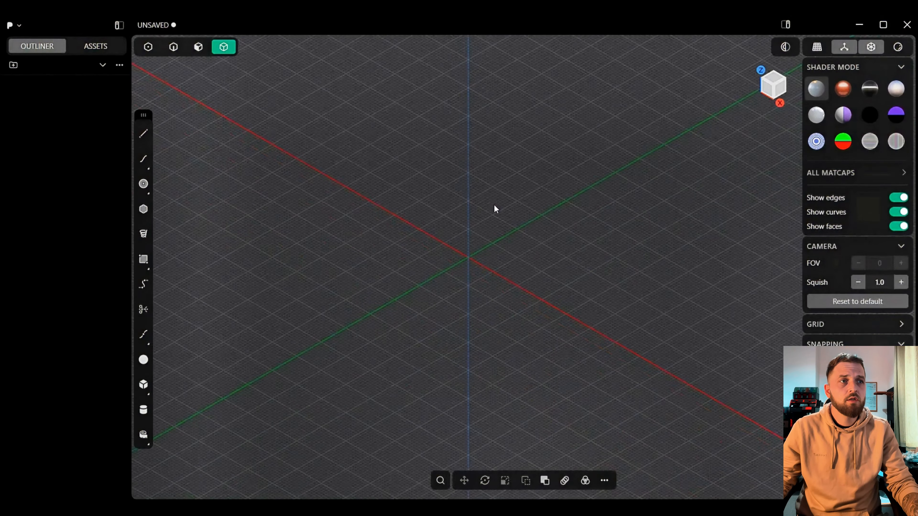
# Step: Hide the display settings sidebar and switch the viewport to the Front view
pyautogui.click(786, 24)
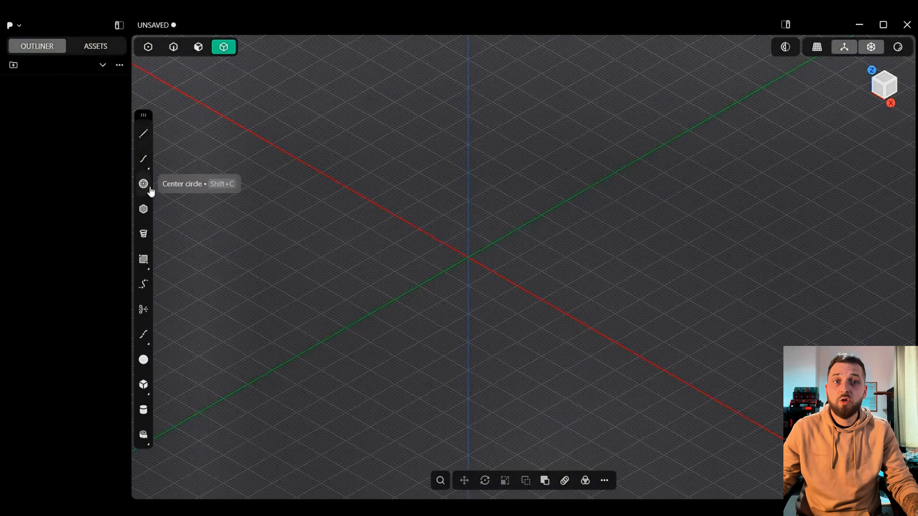
pyautogui.keyDown('shift'); pyautogui.moveTo(353, 191); pyautogui.dragTo(420, 198, button='middle'); pyautogui.keyUp('shift')
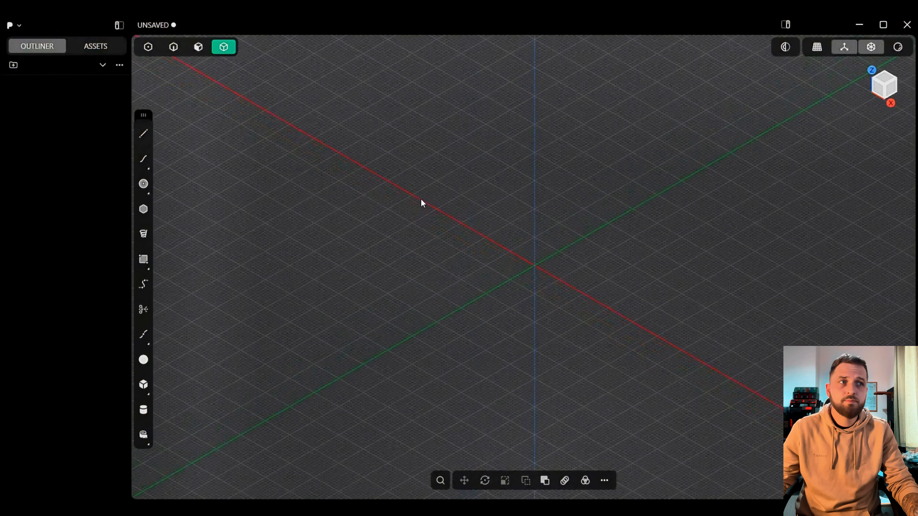
pyautogui.click(879, 87)
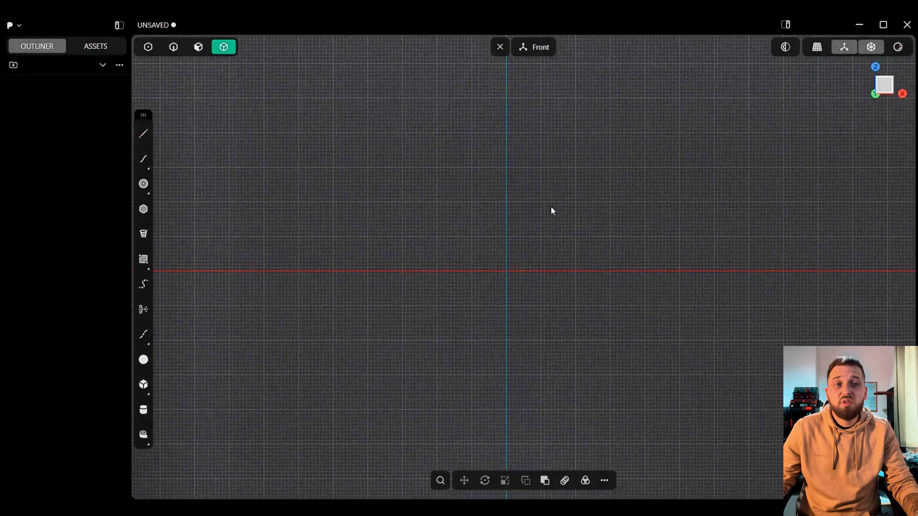
pyautogui.click(144, 360)
pyautogui.click(506, 271)
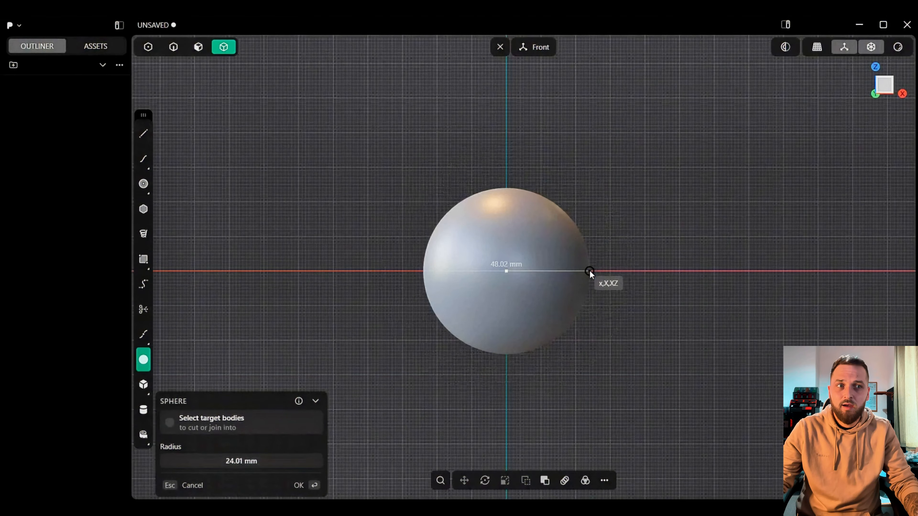
pyautogui.press('Escape')
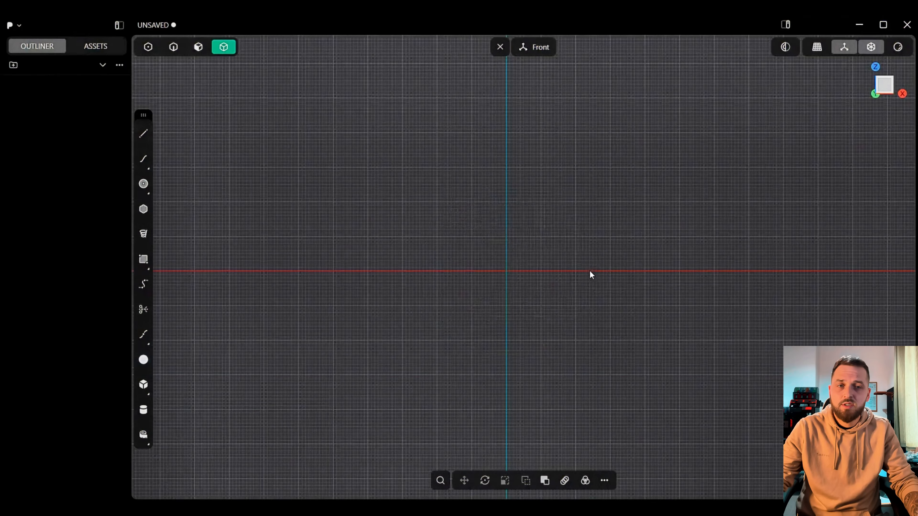
# Step: Draw a center circle at the origin in the front plane with a diameter of 65 mm
pyautogui.click(144, 185)
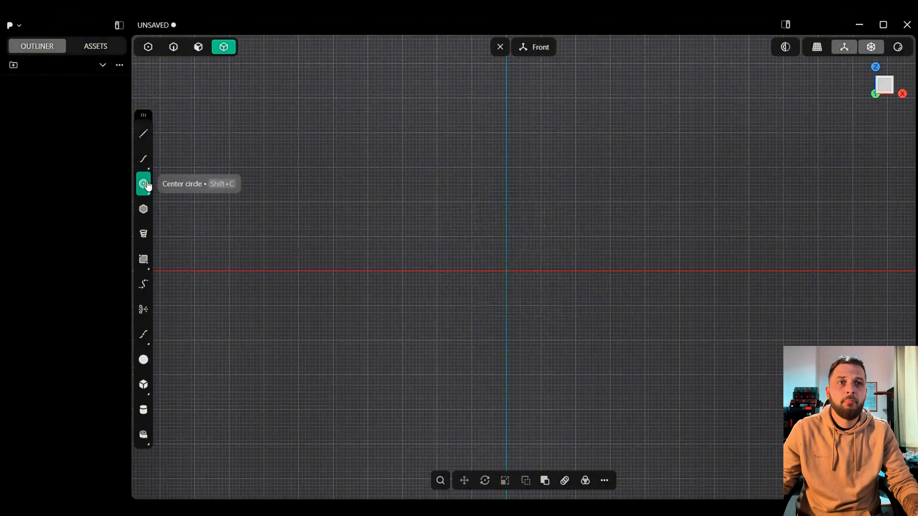
pyautogui.click(507, 271)
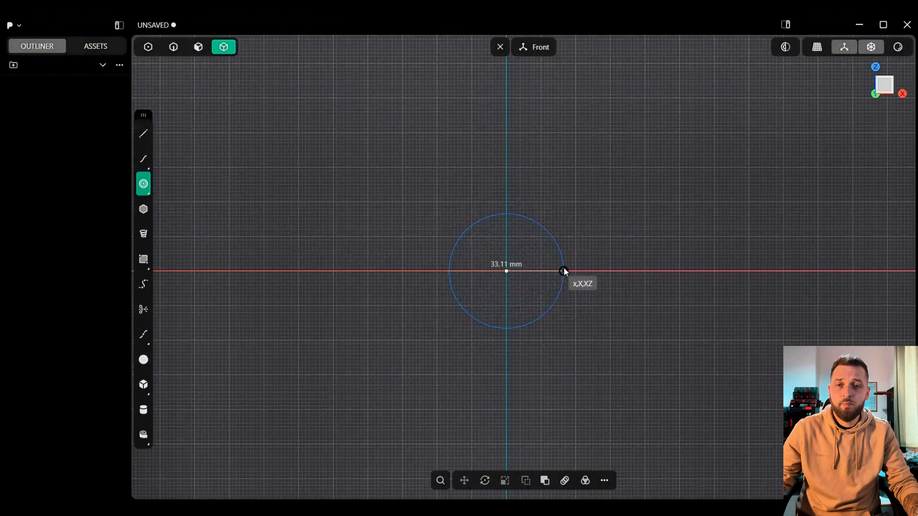
pyautogui.press('Tab')
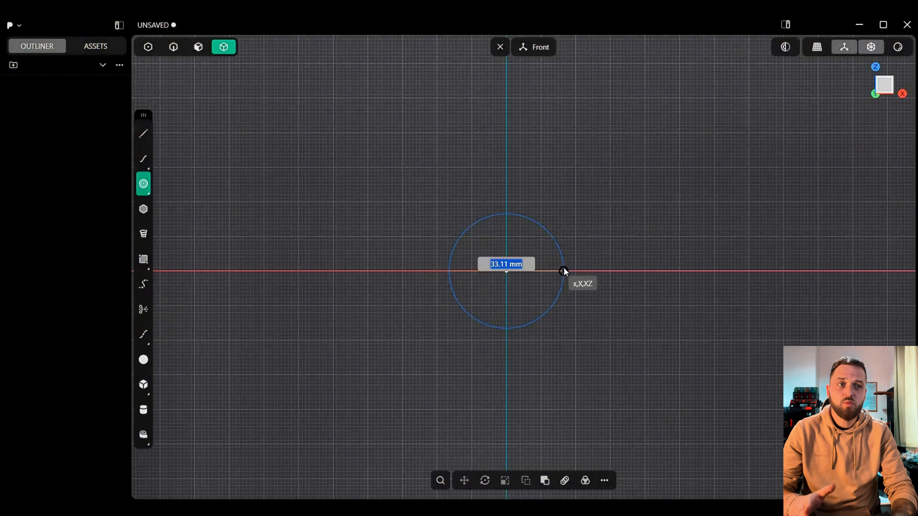
pyautogui.write('65')
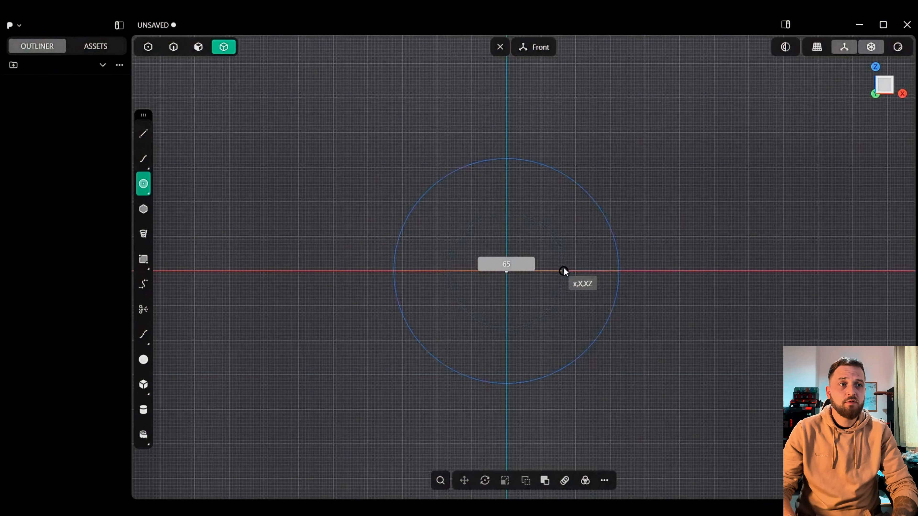
pyautogui.press('Return')
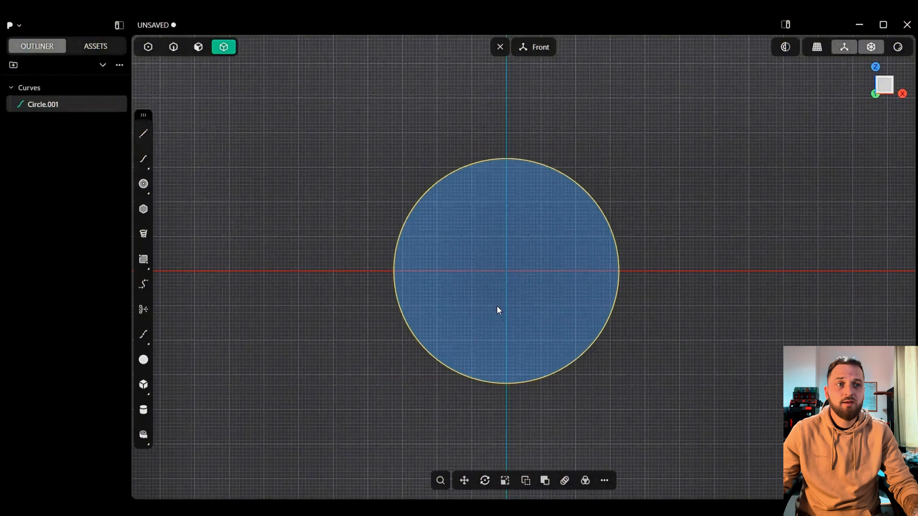
# Step: Draw a vertical line from the circle's lowest point through its center to its highest point
pyautogui.click(145, 135)
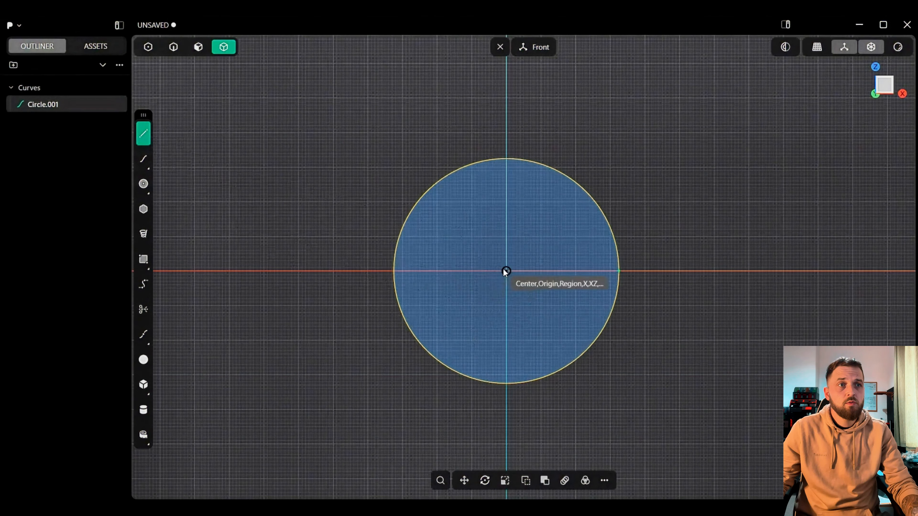
pyautogui.click(507, 383)
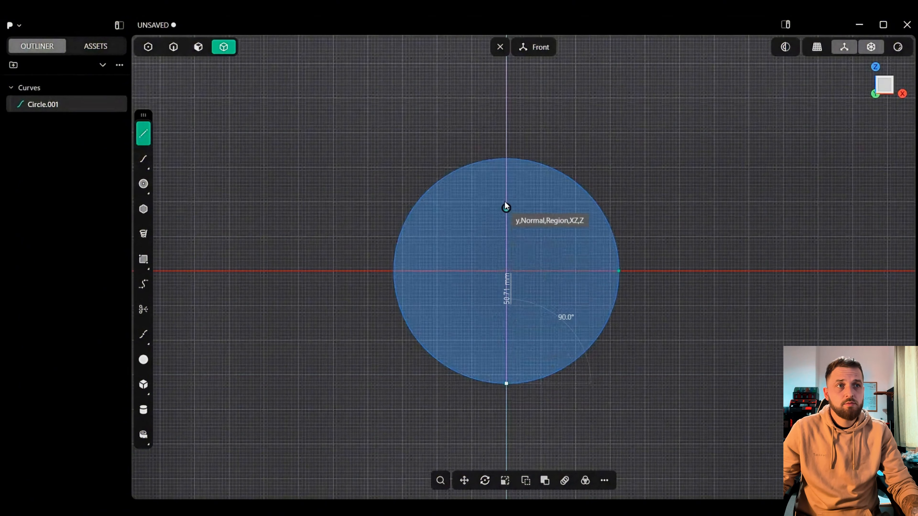
pyautogui.click(507, 161)
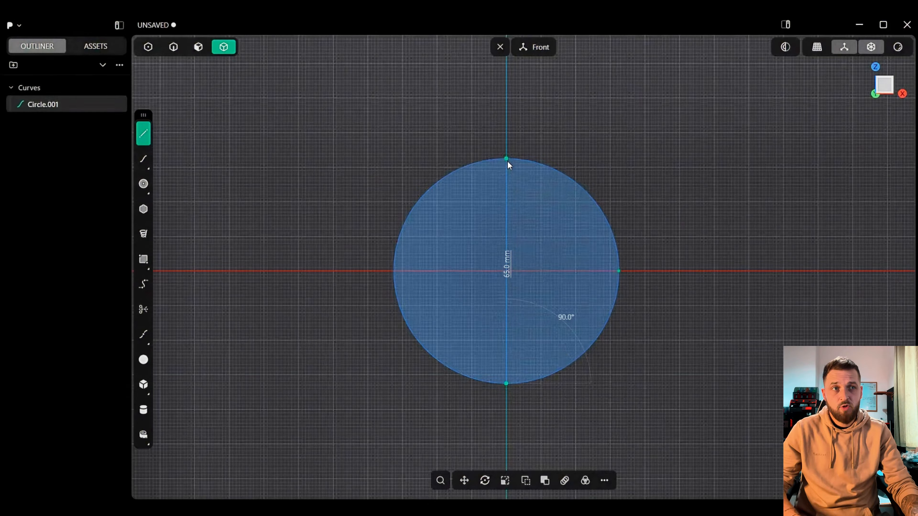
pyautogui.press('Return')
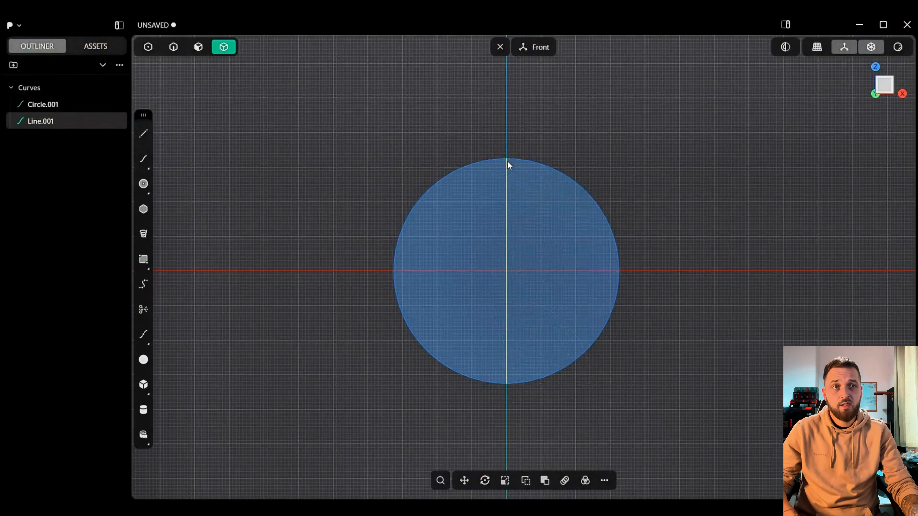
pyautogui.click(587, 125)
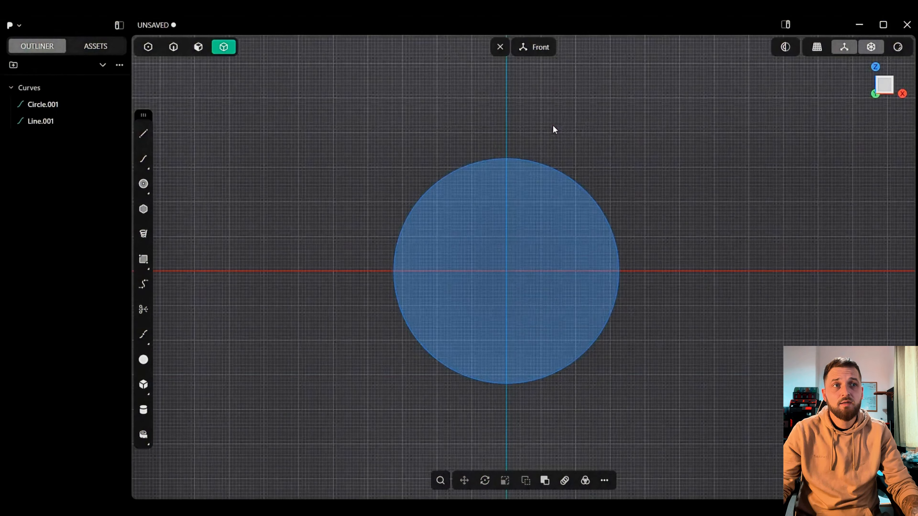
# Step: Trim away the left arc of the circle, leaving a half-disc bounded by the vertical line
pyautogui.press('t')
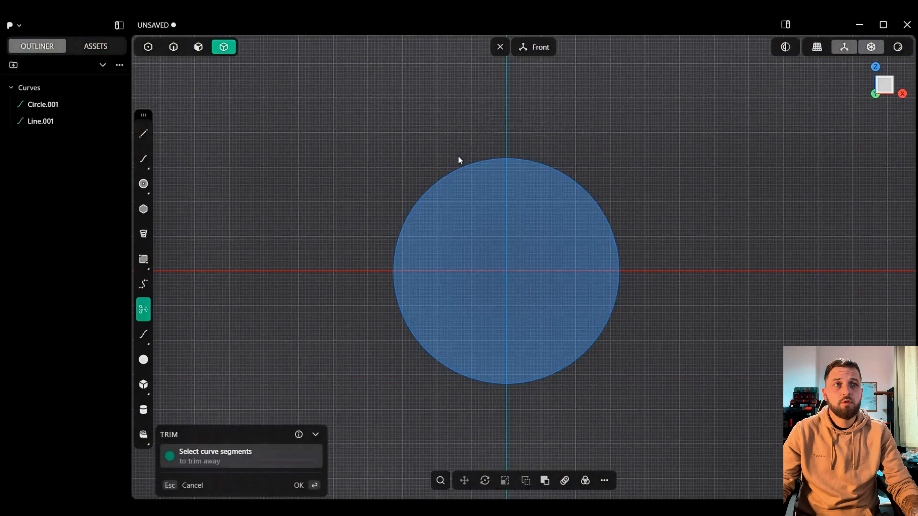
pyautogui.click(452, 172)
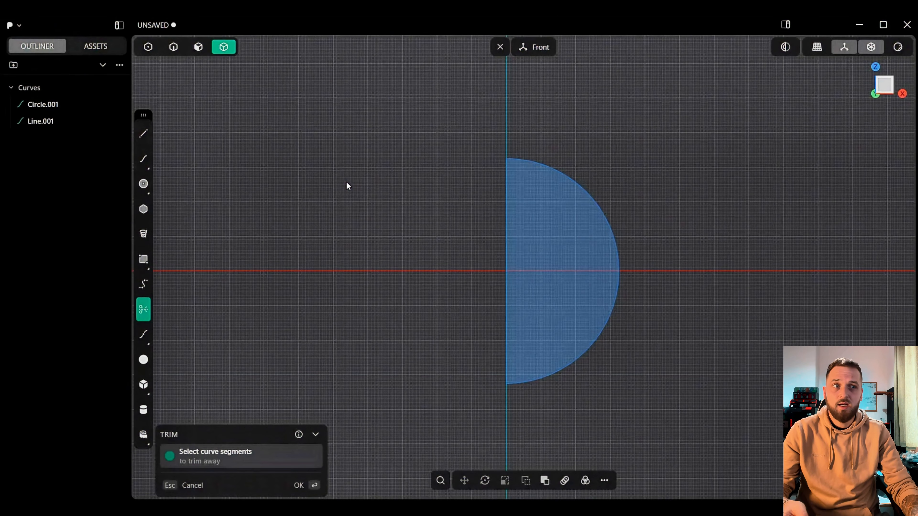
pyautogui.press('Escape')
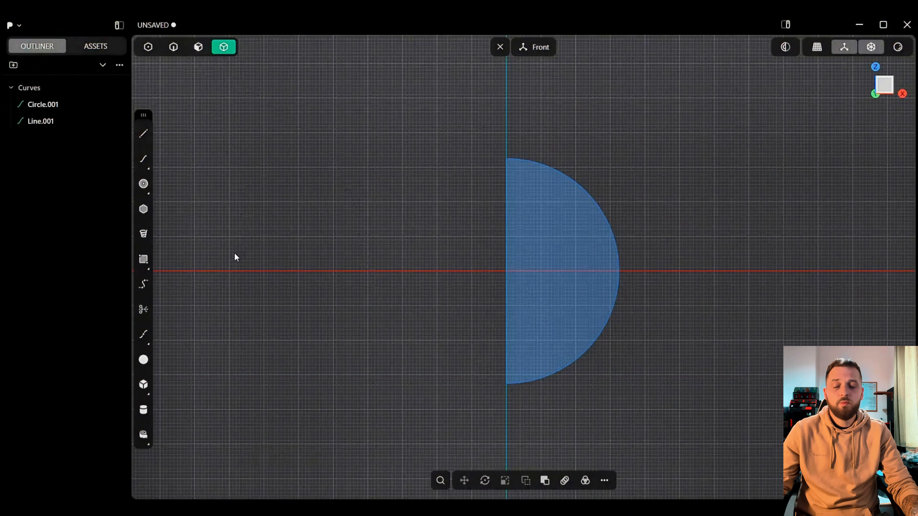
# Step: Revolve the half-disc region 360 degrees around its straight vertical edge to form a sphere
pyautogui.press('3')
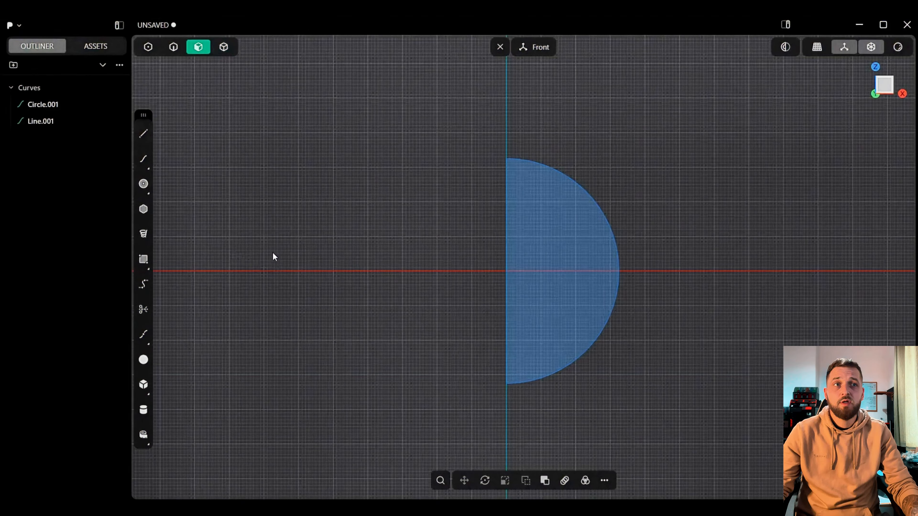
pyautogui.click(224, 46)
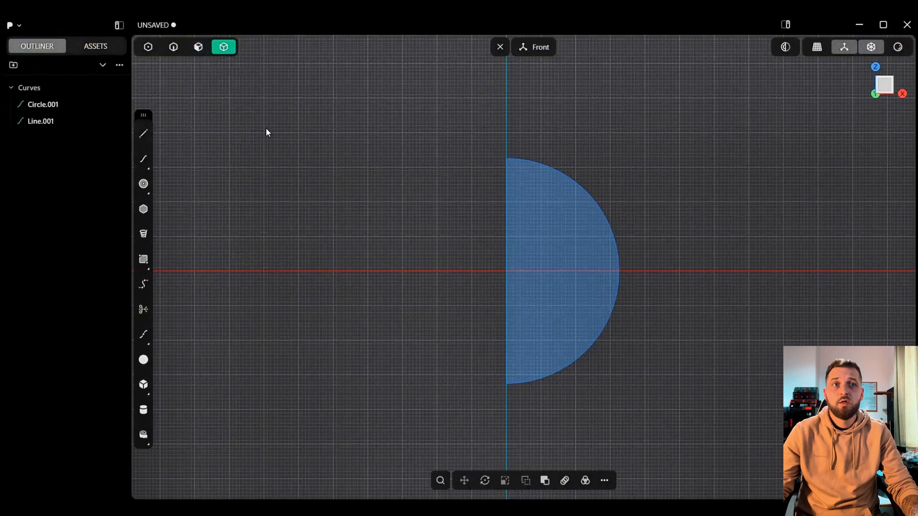
pyautogui.click(199, 50)
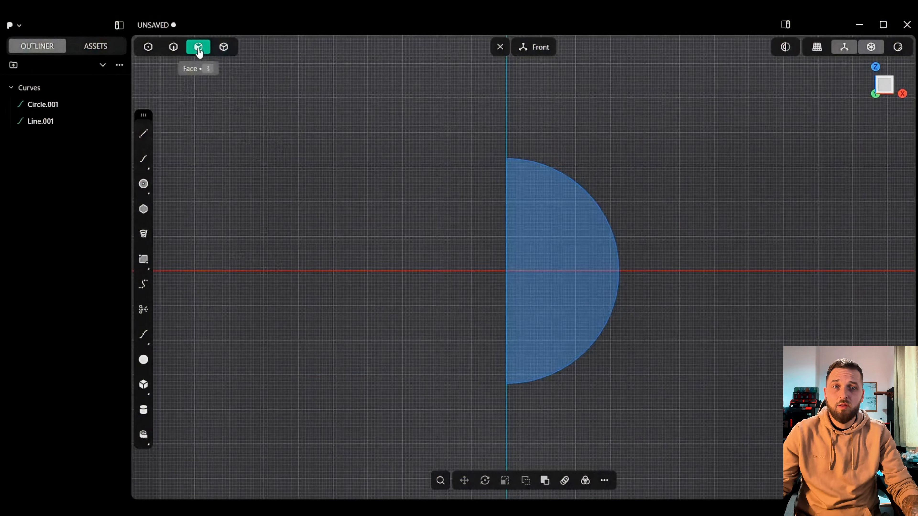
pyautogui.click(547, 250)
pyautogui.press('e')
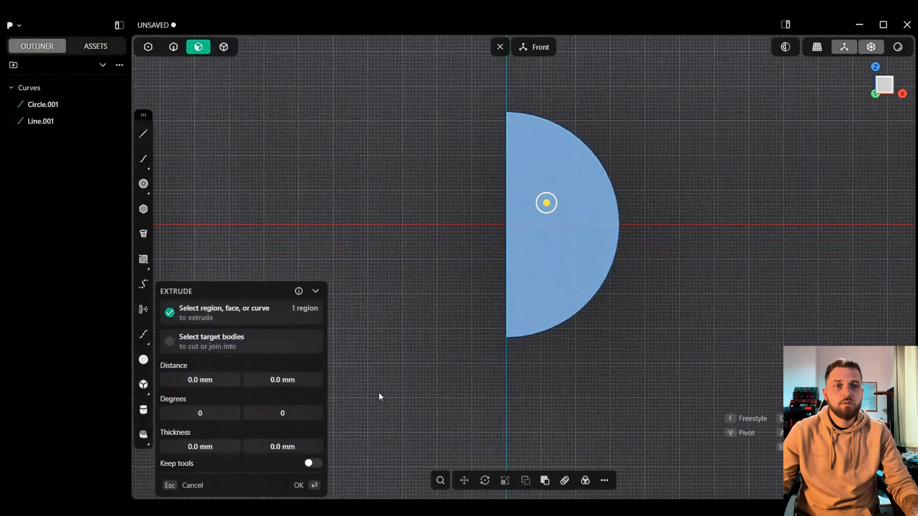
pyautogui.click(184, 485)
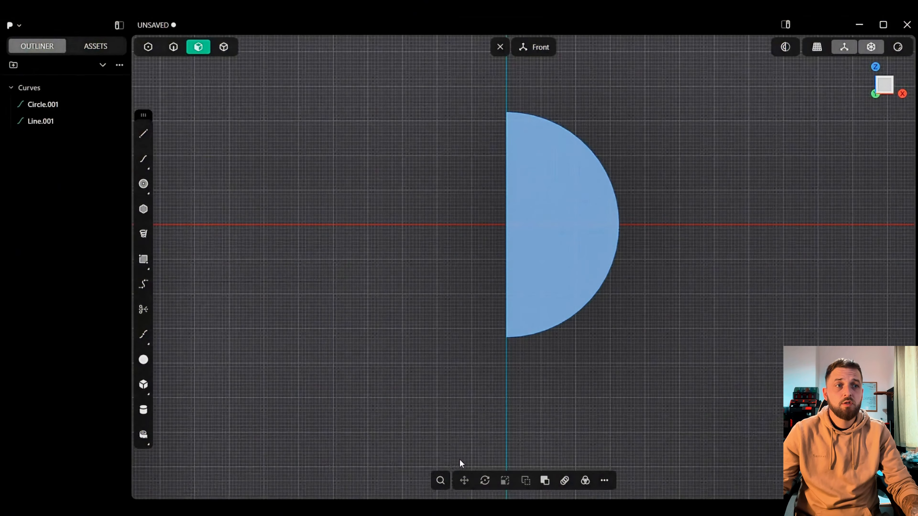
pyautogui.click(604, 480)
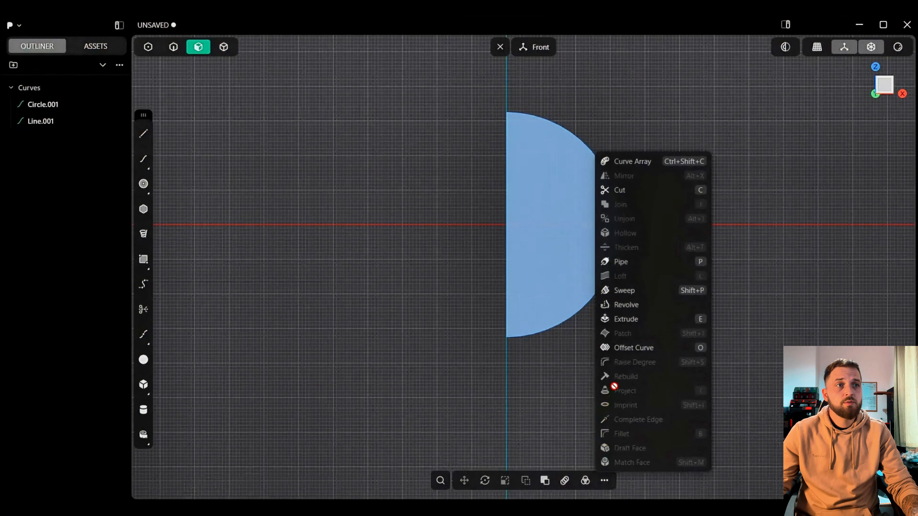
pyautogui.click(641, 310)
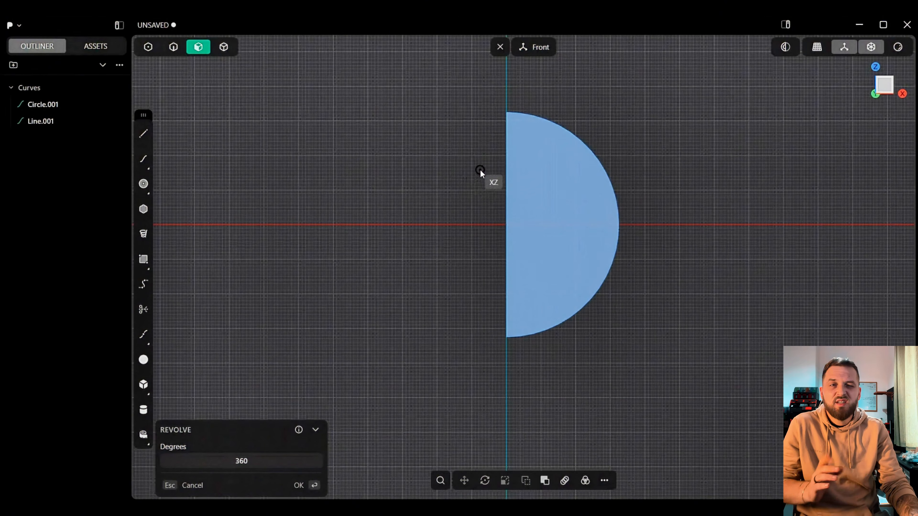
pyautogui.click(509, 145)
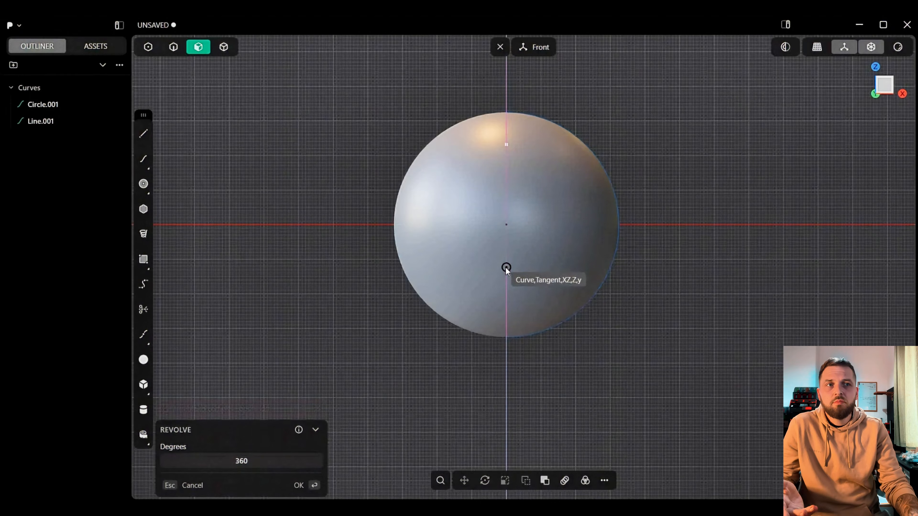
pyautogui.click(506, 267)
pyautogui.press('Return')
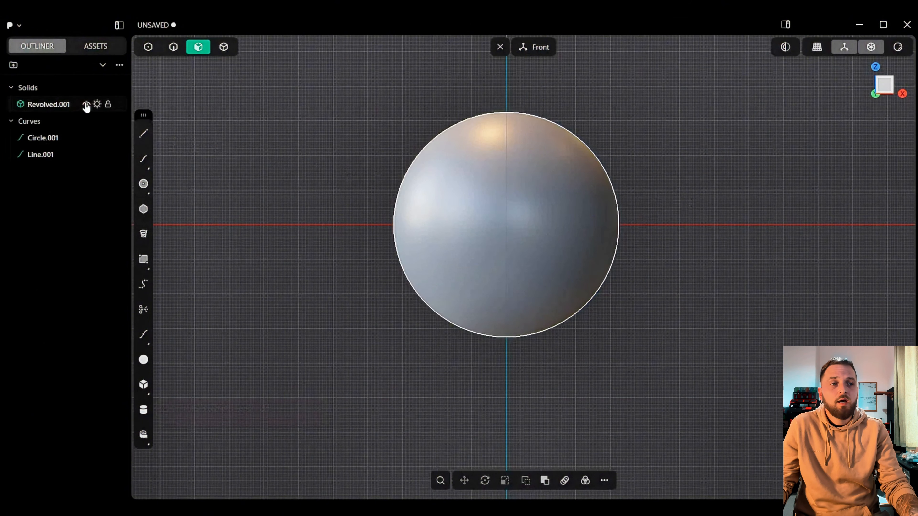
# Step: Hide the circle and line curves, leaving only the revolved solid visible
pyautogui.click(86, 105)
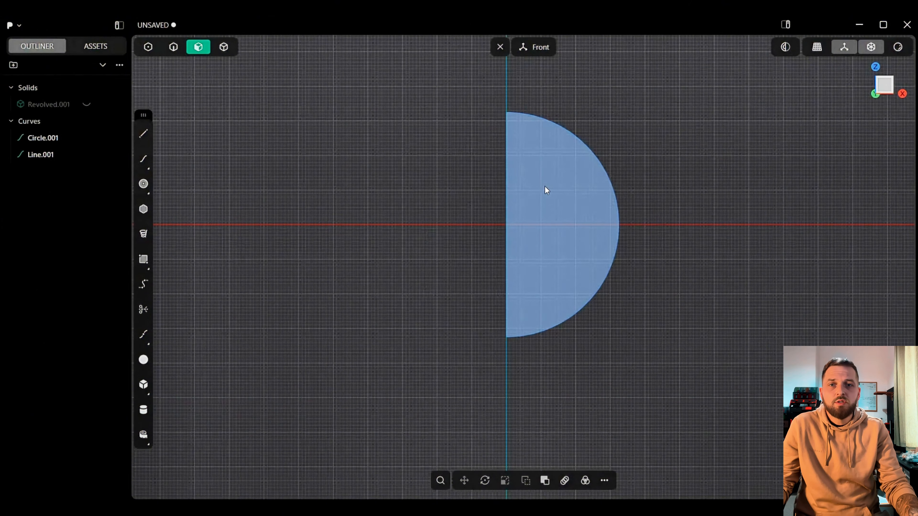
pyautogui.click(87, 155)
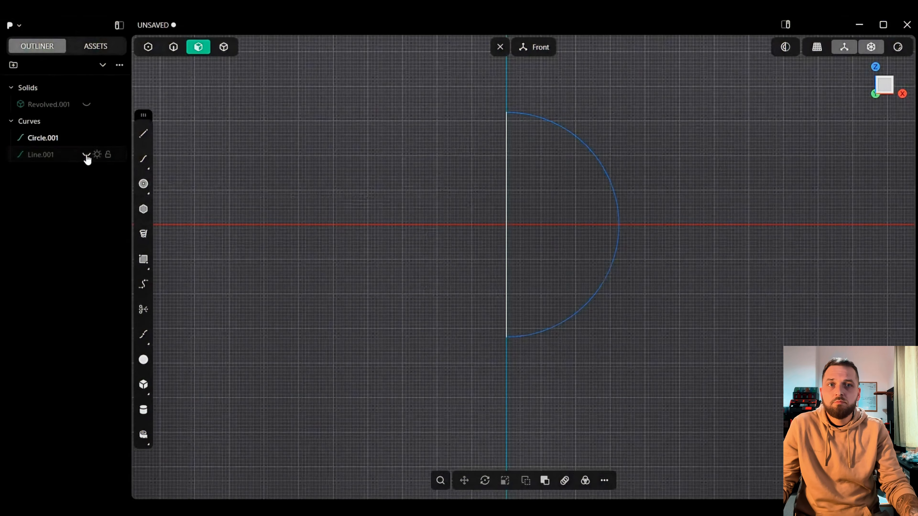
pyautogui.click(86, 138)
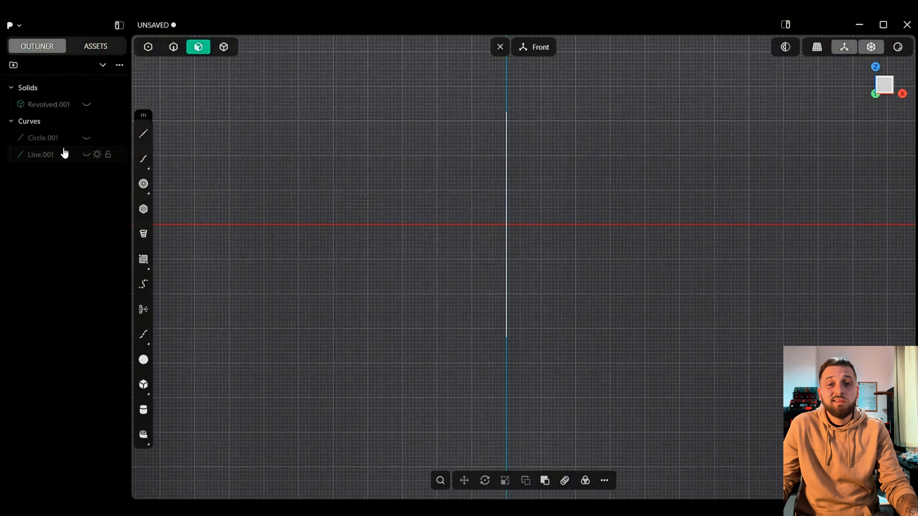
pyautogui.click(86, 104)
# Step: Duplicate the whole sphere in place without any offset and hide the copy
pyautogui.moveTo(672, 129)
pyautogui.keyDown('shift'); pyautogui.mouseDown(button='middle')
pyautogui.moveTo(559, 183)
pyautogui.moveTo(680, 155)
pyautogui.mouseUp(button='middle'); pyautogui.keyUp('shift')
pyautogui.scroll(5, 669, 155)
pyautogui.keyDown('shift'); pyautogui.moveTo(582, 184); pyautogui.dragTo(690, 136, button='middle'); pyautogui.keyUp('shift')
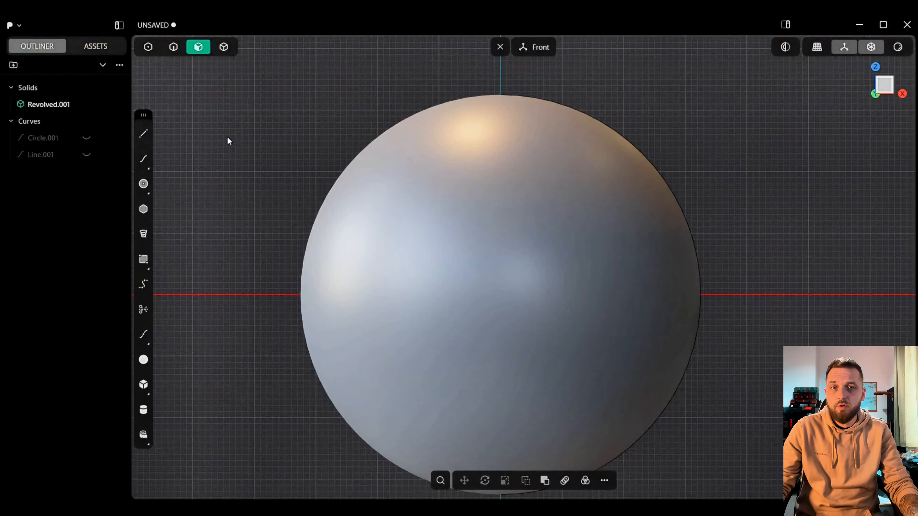
pyautogui.click(224, 48)
pyautogui.keyDown('shift'); pyautogui.moveTo(533, 279); pyautogui.dragTo(511, 235, button='middle'); pyautogui.keyUp('shift')
pyautogui.click(511, 234)
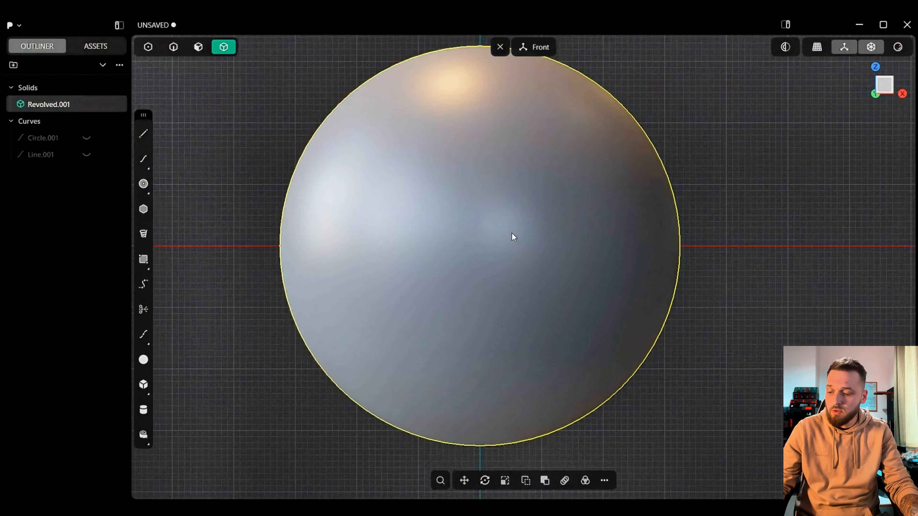
pyautogui.hotkey('ctrl', 'd')
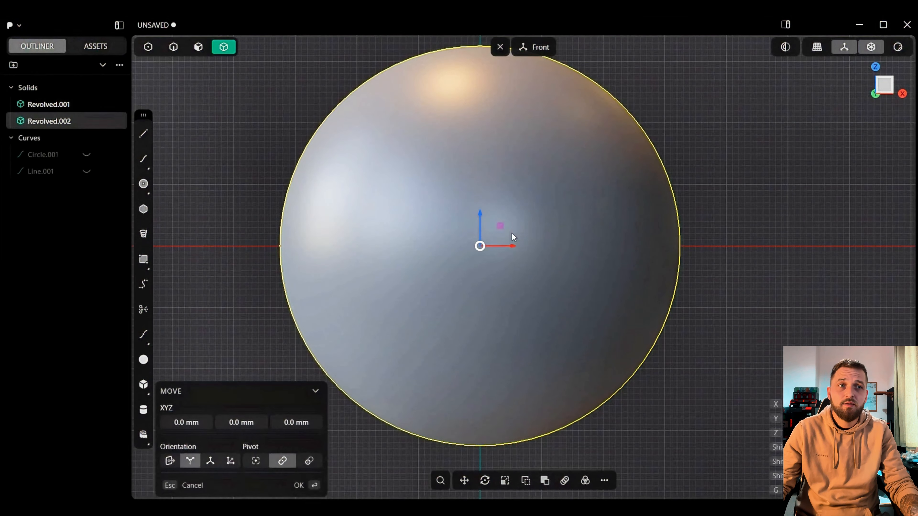
pyautogui.click(315, 489)
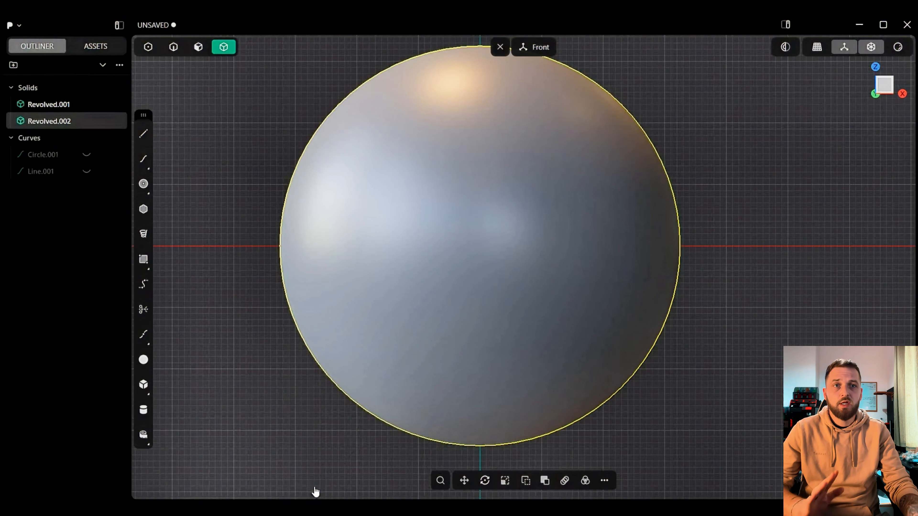
pyautogui.click(86, 121)
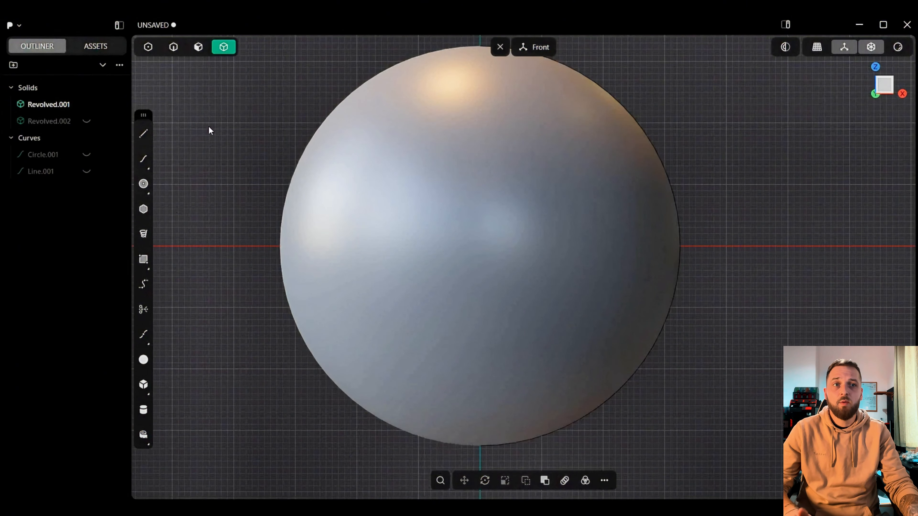
# Step: Draw a horizontal line about 96 mm long along the X axis, crossing the sphere's center and extending past both sides
pyautogui.scroll(-3, 277, 168)
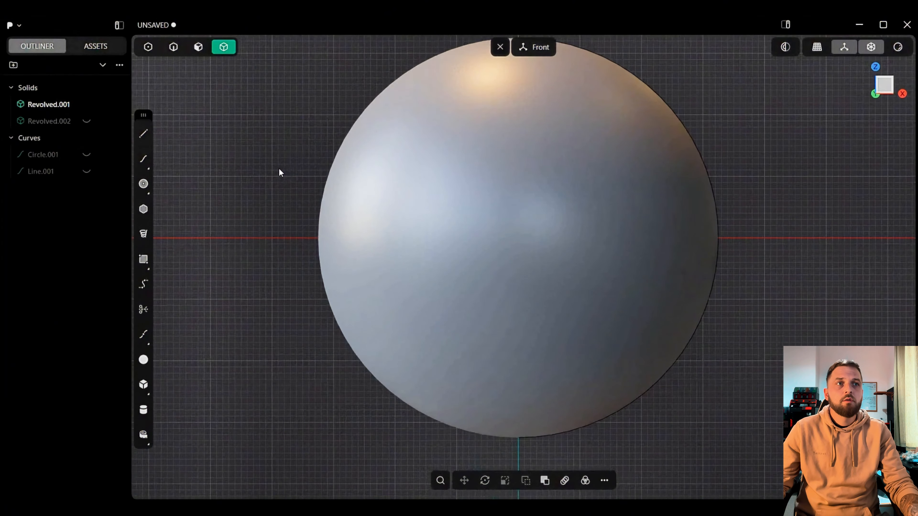
pyautogui.moveTo(277, 170); pyautogui.dragTo(249, 201, button='middle')
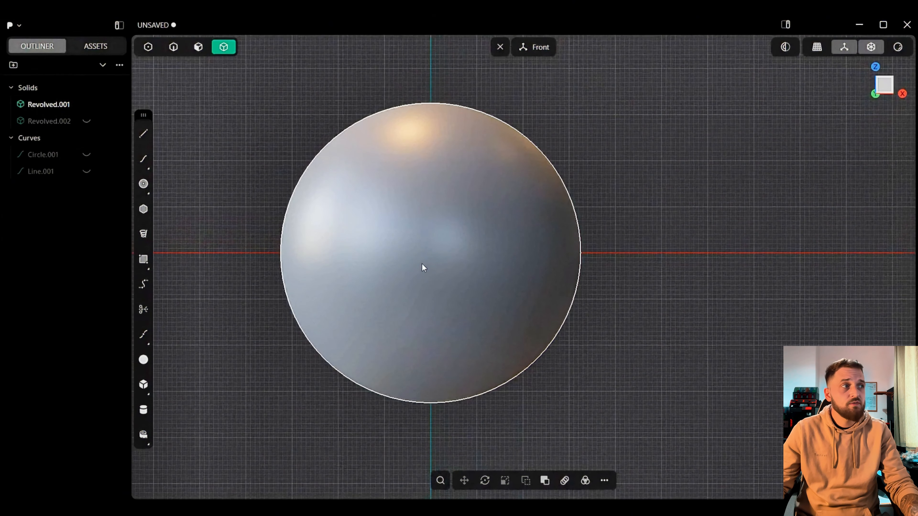
pyautogui.moveTo(569, 238); pyautogui.dragTo(588, 246, button='middle')
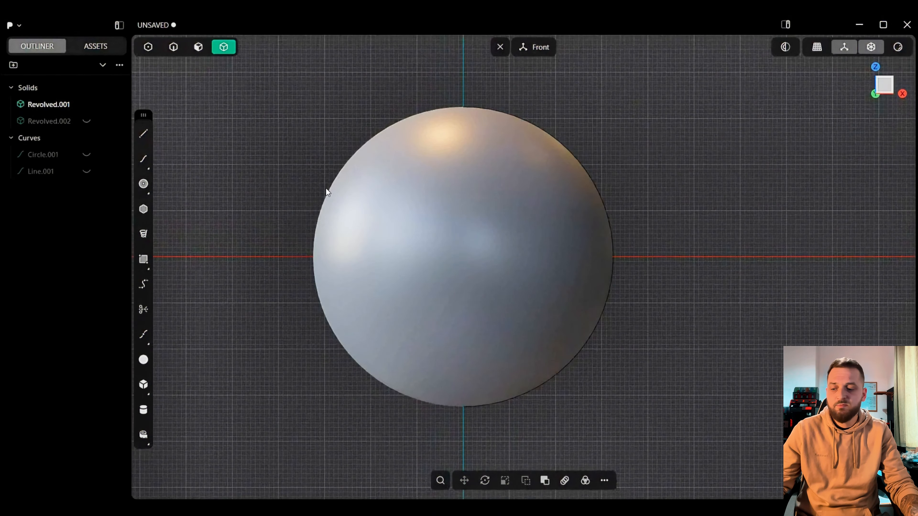
pyautogui.press('l')
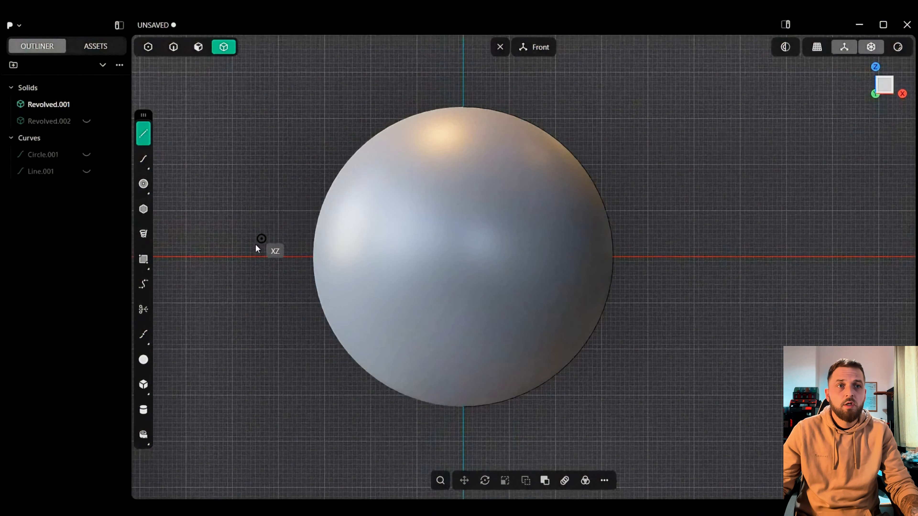
pyautogui.click(235, 256)
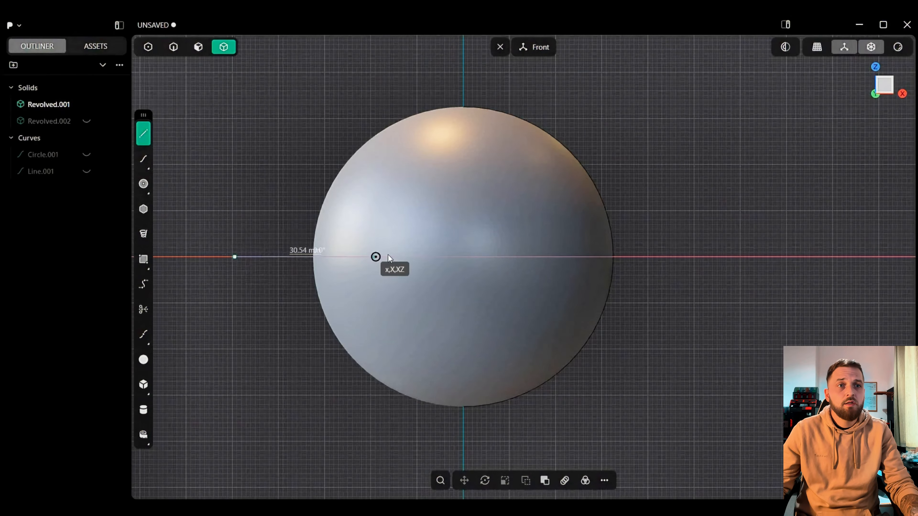
pyautogui.click(679, 256)
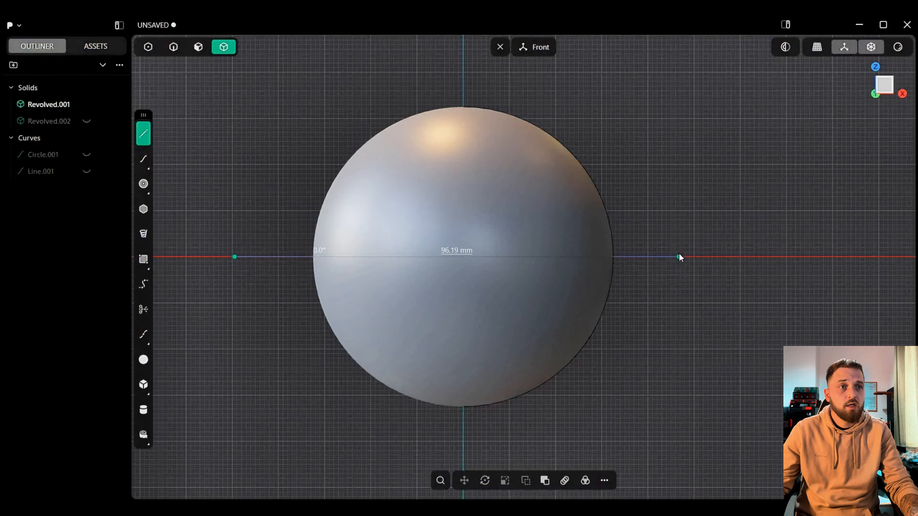
pyautogui.rightClick(679, 254)
# Step: Move the horizontal line along the Y axis by about -66.66 mm so it sits in front of the sphere
pyautogui.moveTo(568, 217); pyautogui.dragTo(527, 203, button='middle')
pyautogui.moveTo(456, 214); pyautogui.dragTo(528, 211, button='middle')
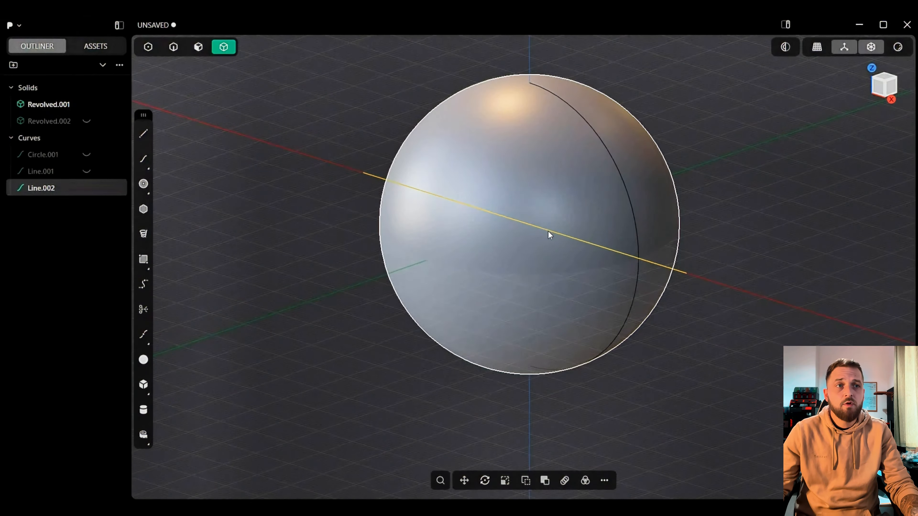
pyautogui.press('g')
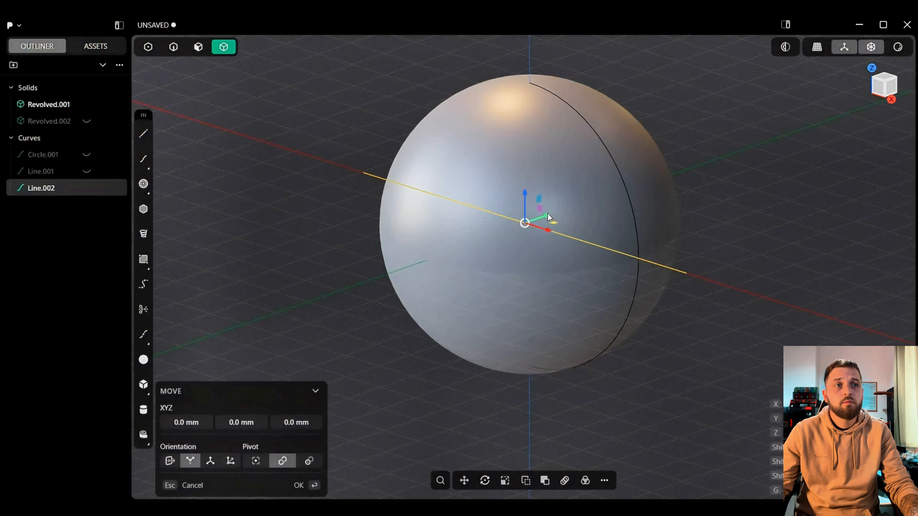
pyautogui.moveTo(547, 214); pyautogui.dragTo(337, 291)
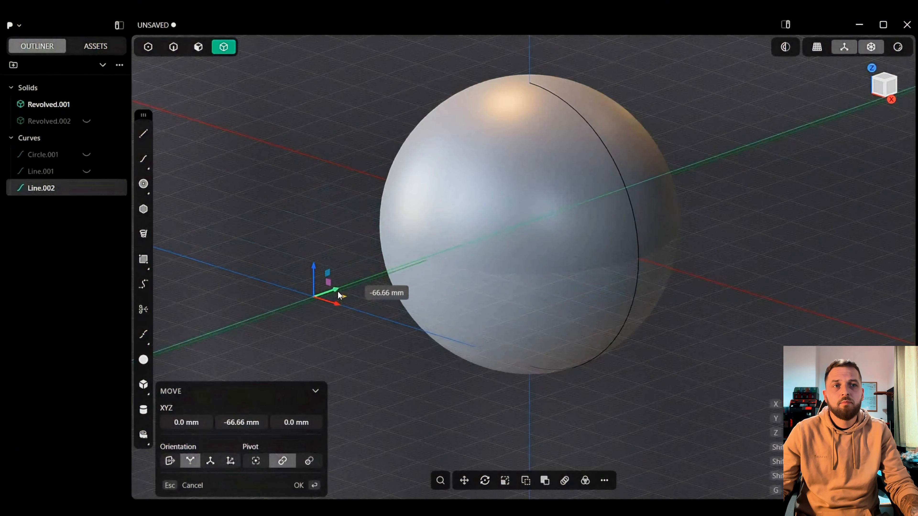
pyautogui.press('Return')
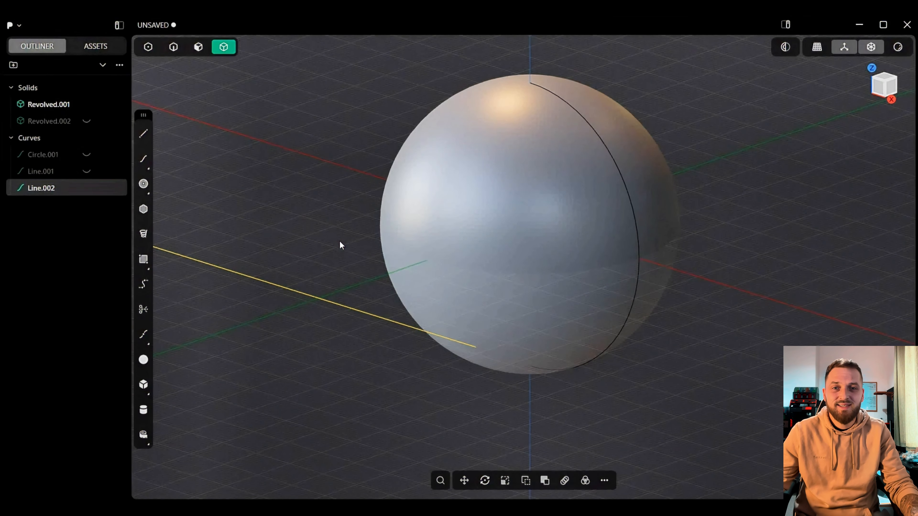
# Step: Cut the sphere into upper and lower halves from the front view using the horizontal line as cutter, and hide the line
pyautogui.moveTo(407, 252); pyautogui.dragTo(596, 206, button='middle')
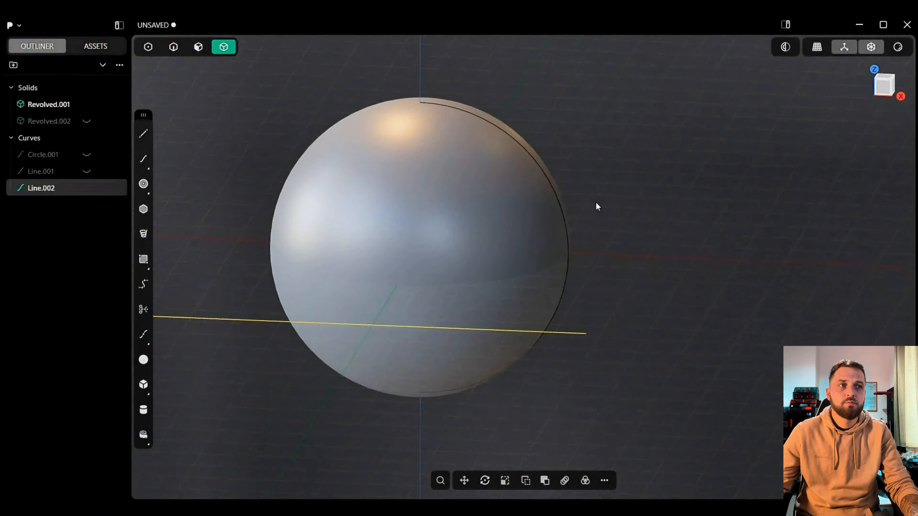
pyautogui.click(881, 91)
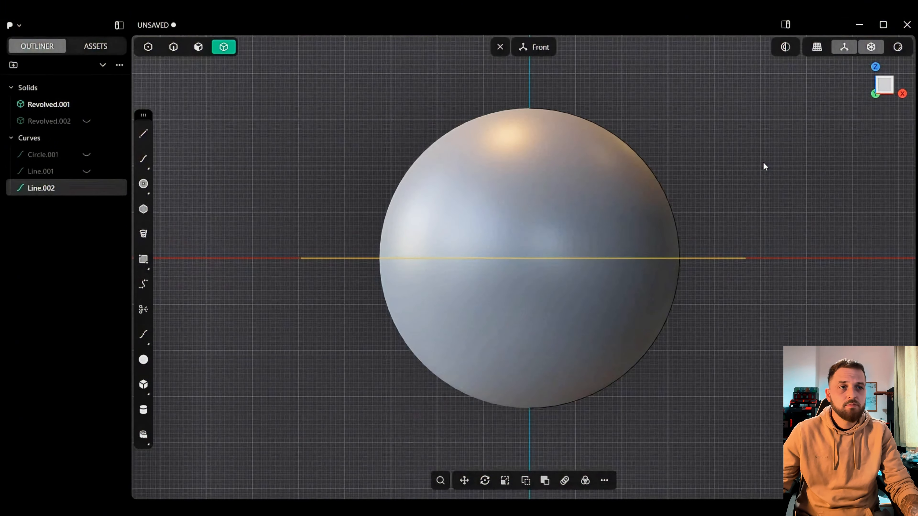
pyautogui.press('c')
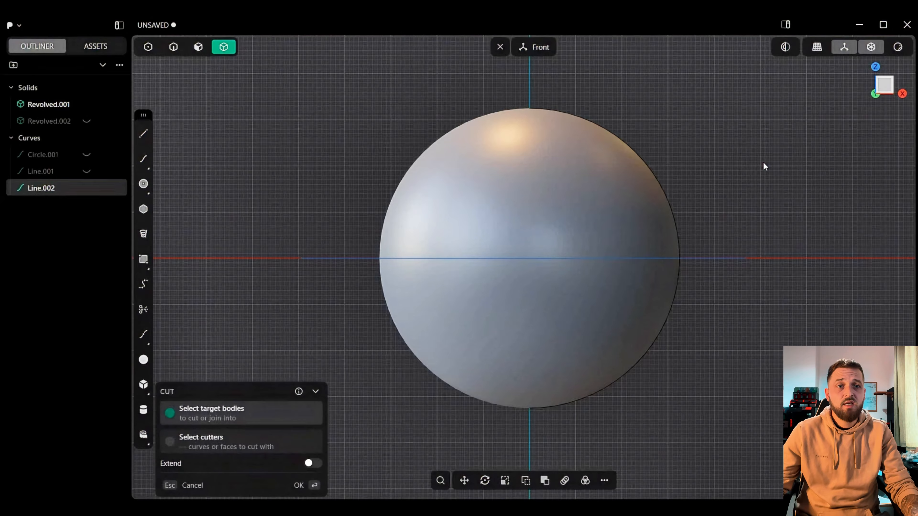
pyautogui.click(584, 169)
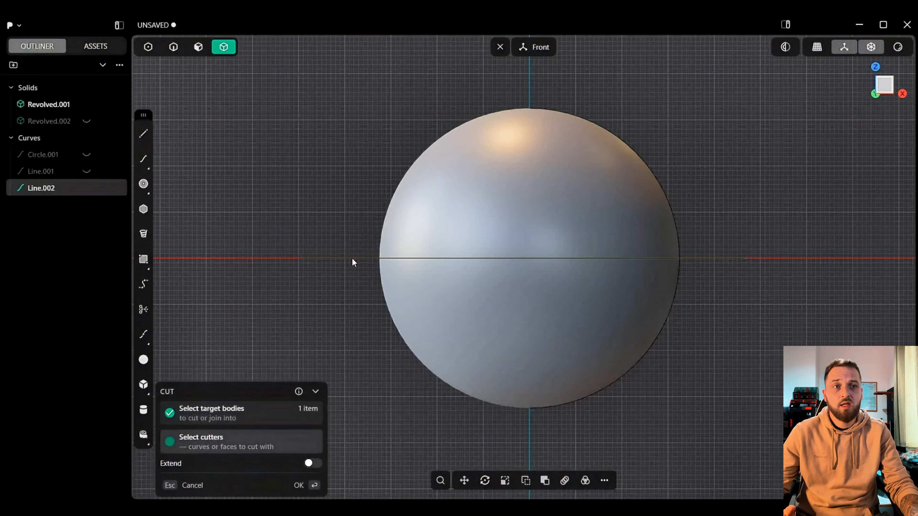
pyautogui.moveTo(584, 196); pyautogui.dragTo(565, 208, button='middle')
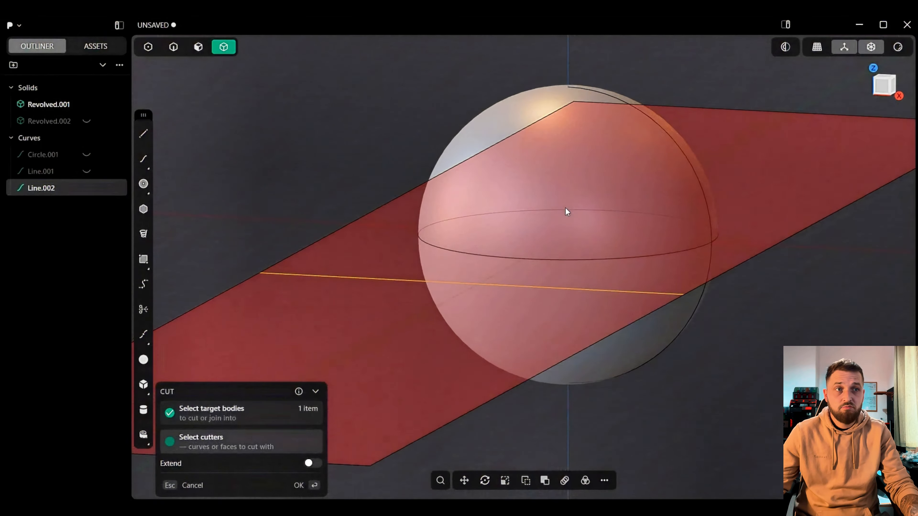
pyautogui.click(311, 486)
pyautogui.click(761, 384)
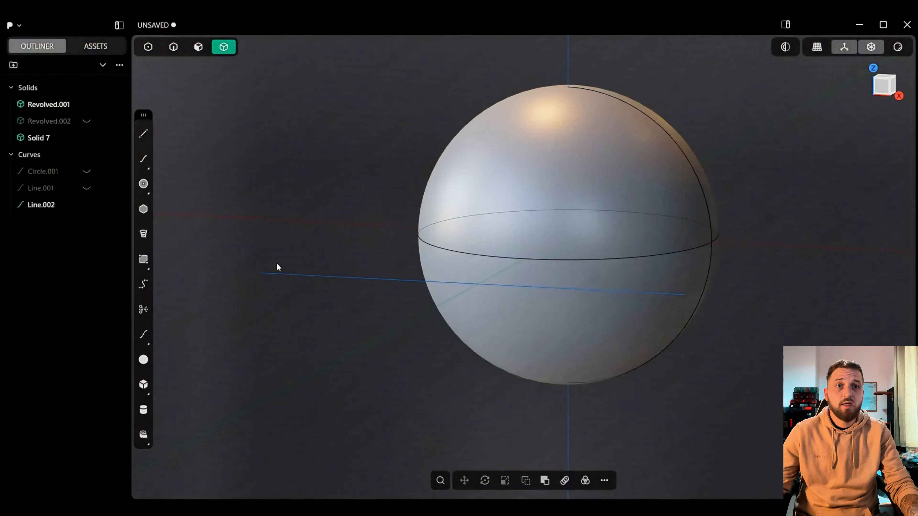
pyautogui.click(86, 205)
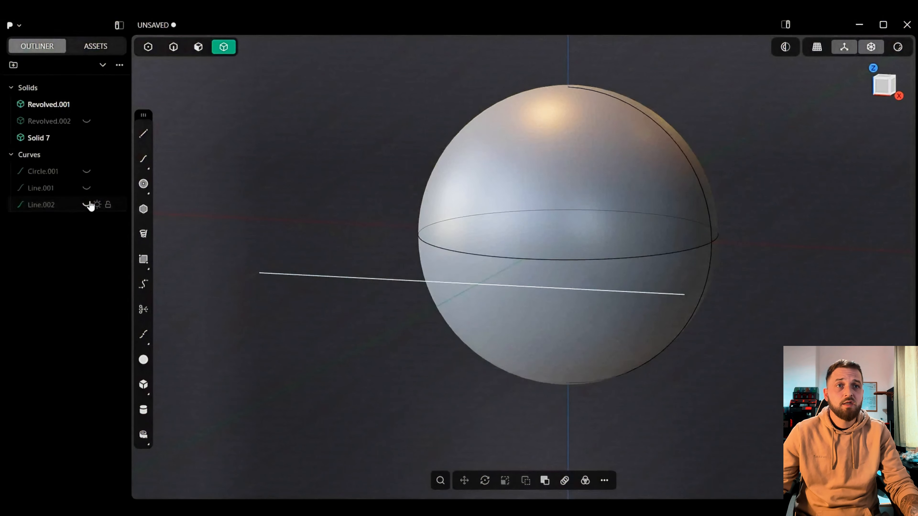
# Step: Select both hemispheres and apply Delete Redundant Topology to remove their leftover seam edges
pyautogui.moveTo(625, 153)
pyautogui.mouseDown(button='middle')
pyautogui.moveTo(554, 160)
pyautogui.moveTo(551, 185)
pyautogui.moveTo(567, 161)
pyautogui.moveTo(622, 160)
pyautogui.mouseUp(button='middle')
pyautogui.click(621, 170)
pyautogui.click(619, 308)
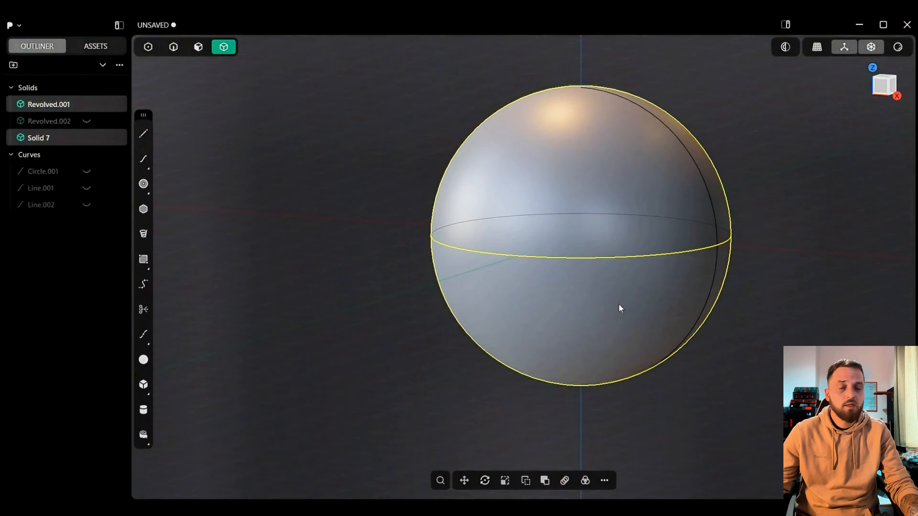
pyautogui.rightClick(619, 305)
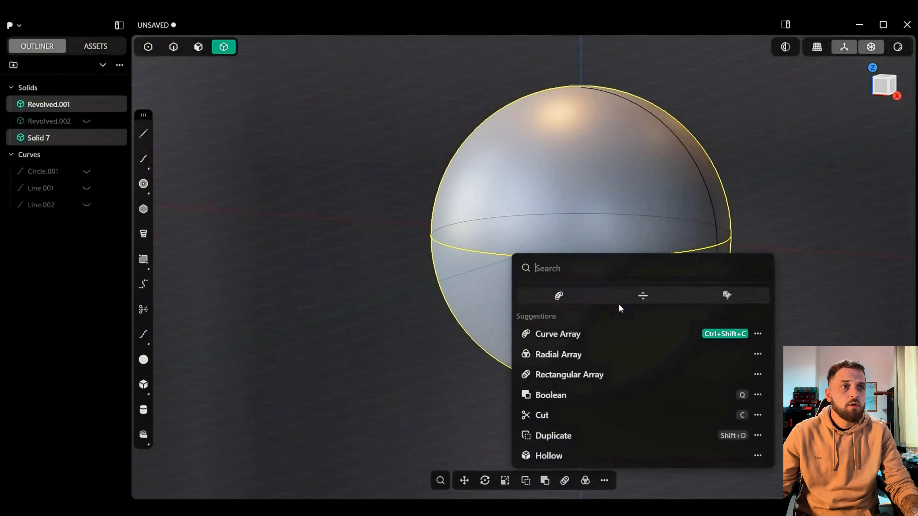
pyautogui.write('red')
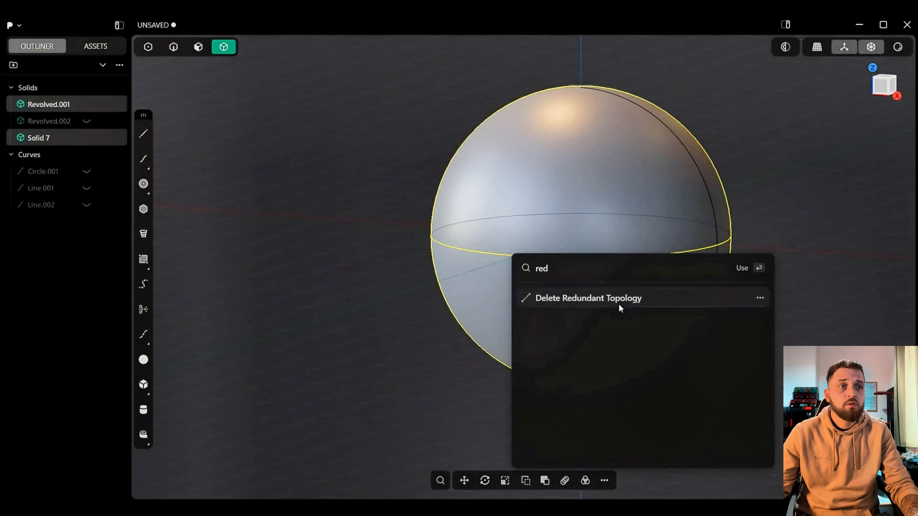
pyautogui.click(572, 299)
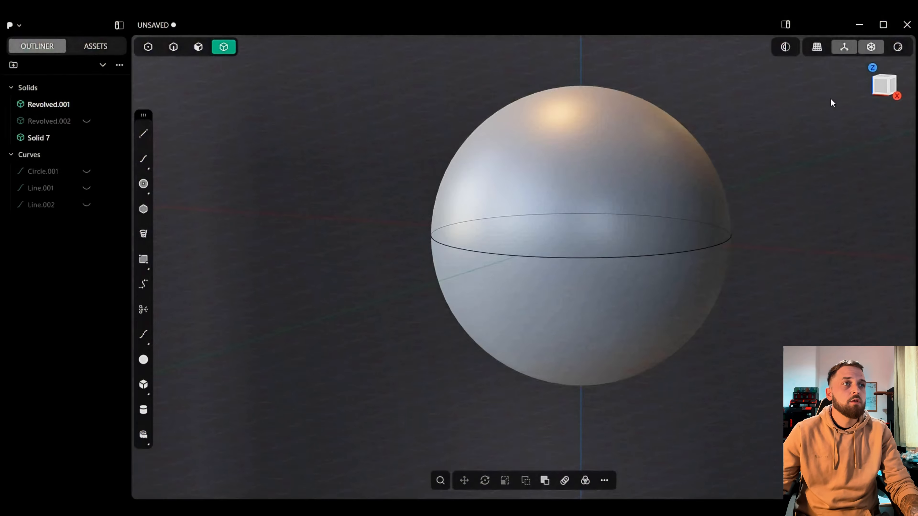
# Step: Turn off the see-through display of hidden edges and hide the upper hemisphere
pyautogui.click(870, 48)
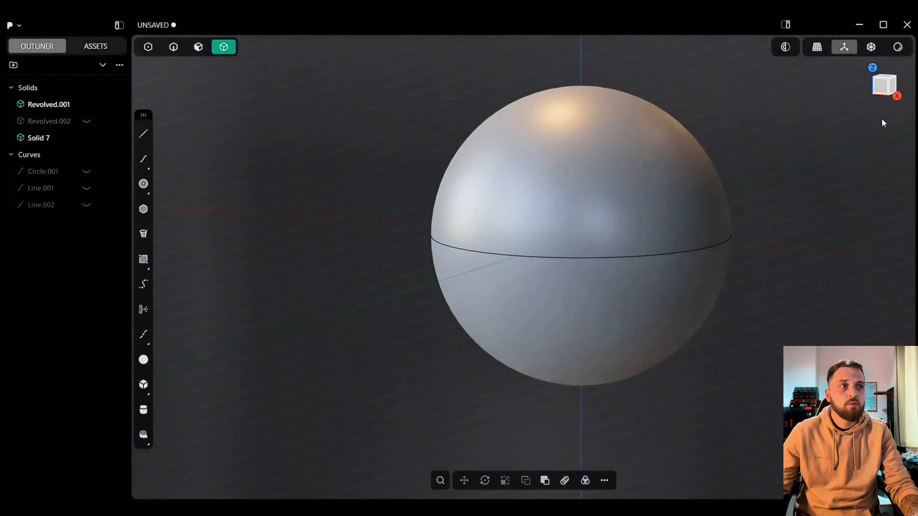
pyautogui.click(883, 87)
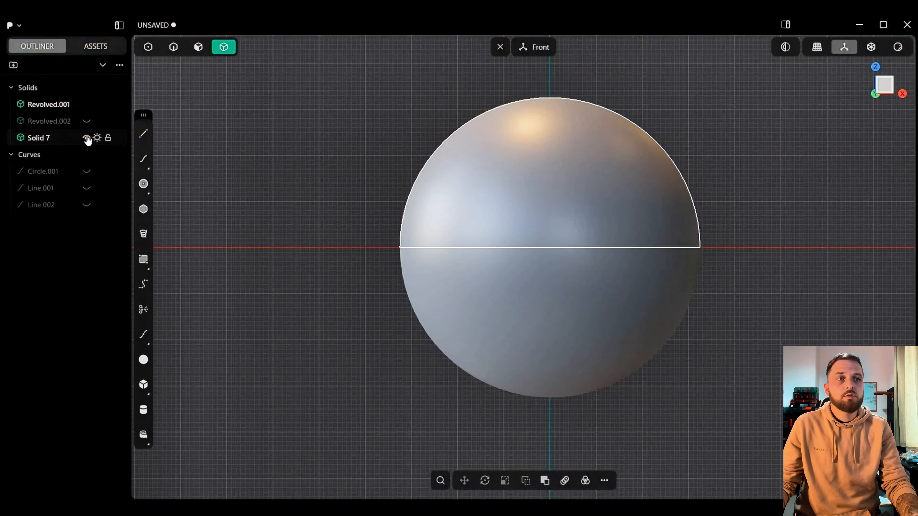
pyautogui.click(86, 137)
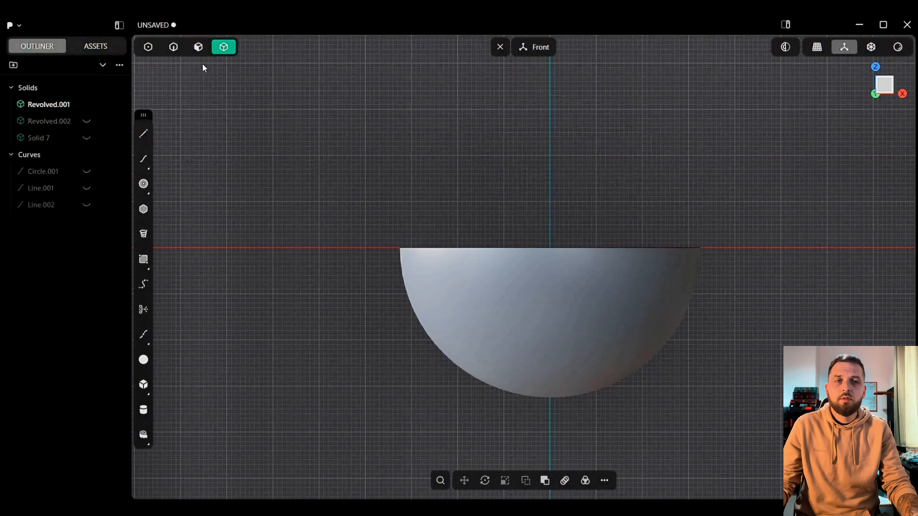
# Step: Push the lower hemisphere's flat top face inward by a distance of -1.5 mm
pyautogui.click(198, 47)
pyautogui.keyDown('shift'); pyautogui.moveTo(608, 293); pyautogui.dragTo(551, 297, button='middle'); pyautogui.keyUp('shift')
pyautogui.click(550, 190)
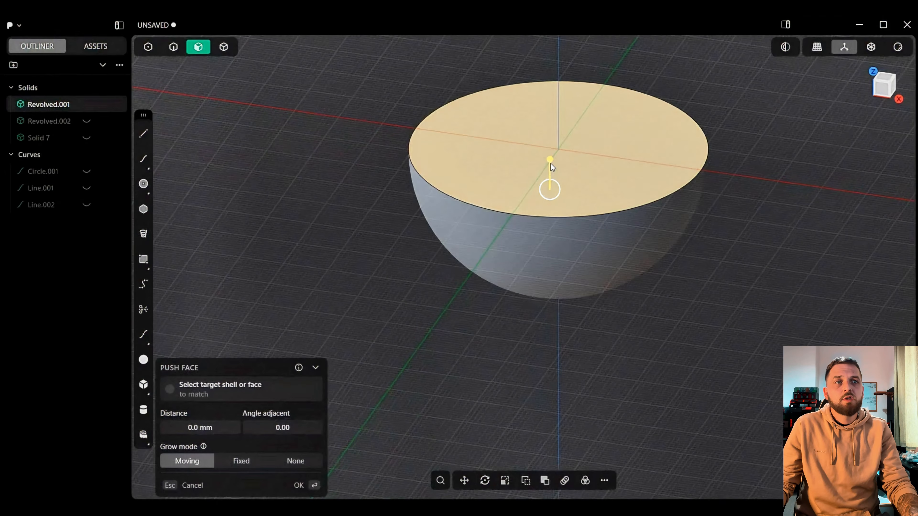
pyautogui.moveTo(551, 164); pyautogui.dragTo(551, 169)
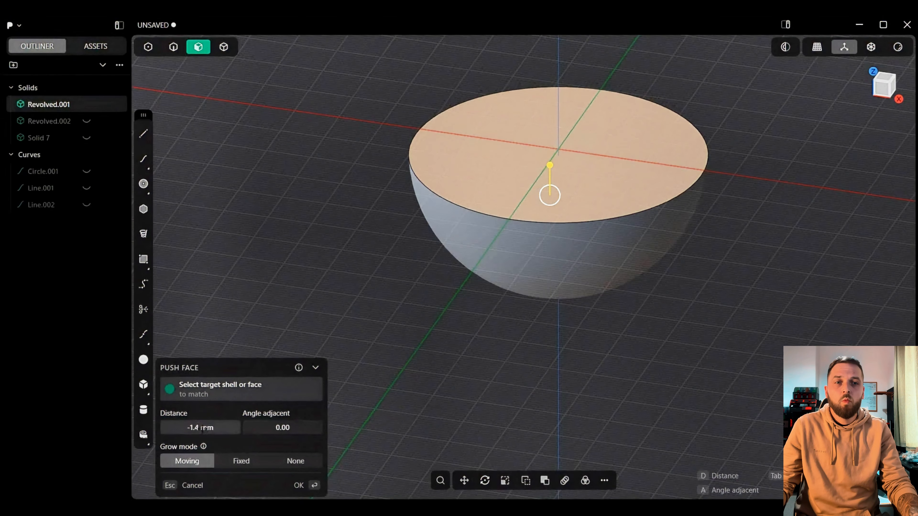
pyautogui.click(205, 428)
pyautogui.press('BackSpace')
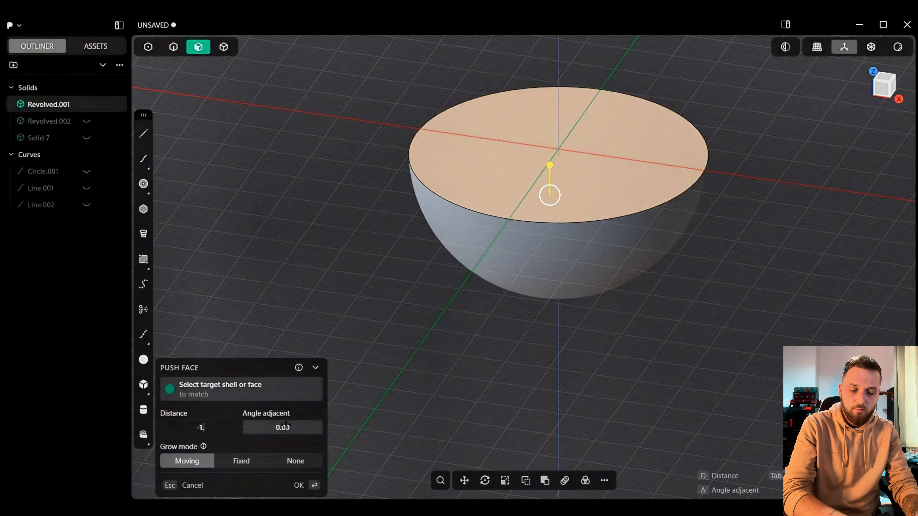
pyautogui.write('-1.5')
pyautogui.press('Return')
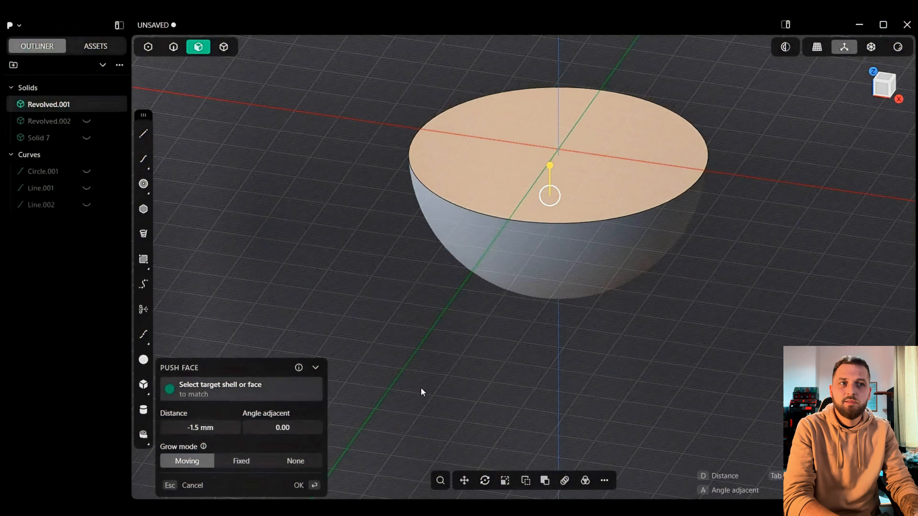
pyautogui.click(315, 485)
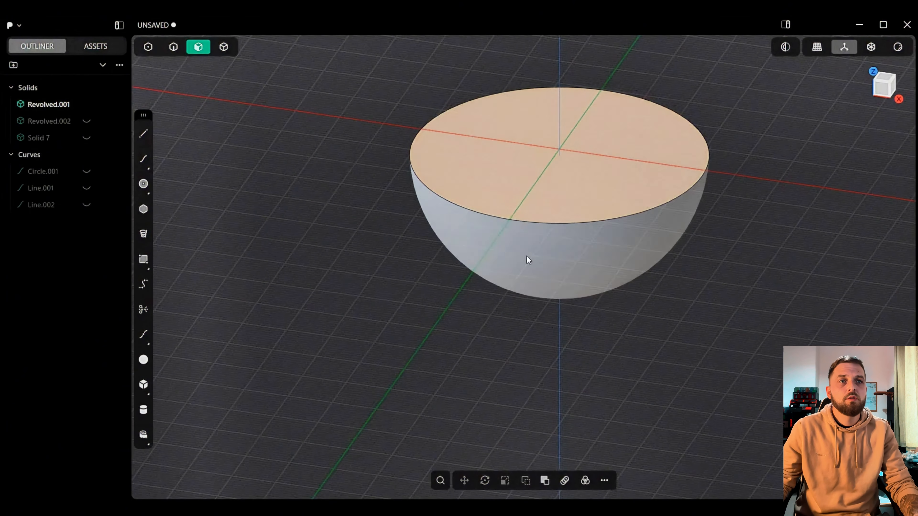
pyautogui.click(877, 90)
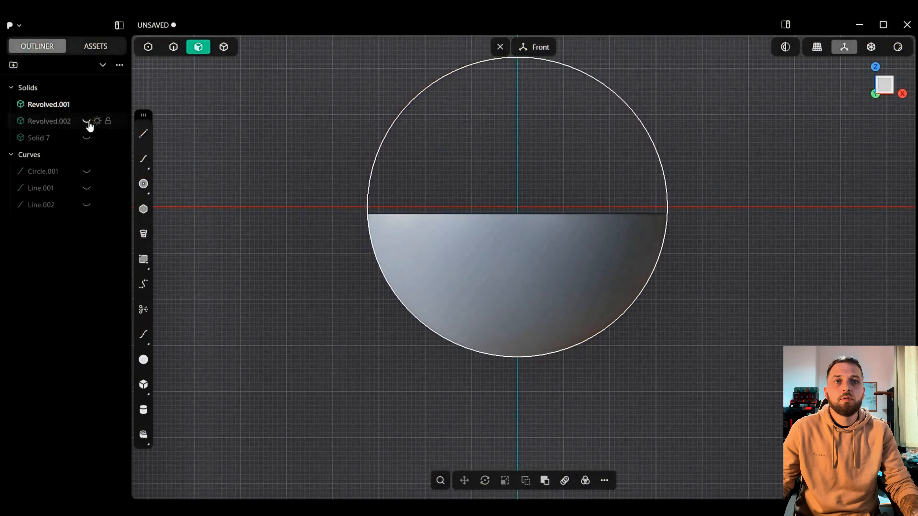
# Step: Show the hidden upper hemisphere again and delete it, leaving only the shortened lower hemisphere
pyautogui.click(87, 138)
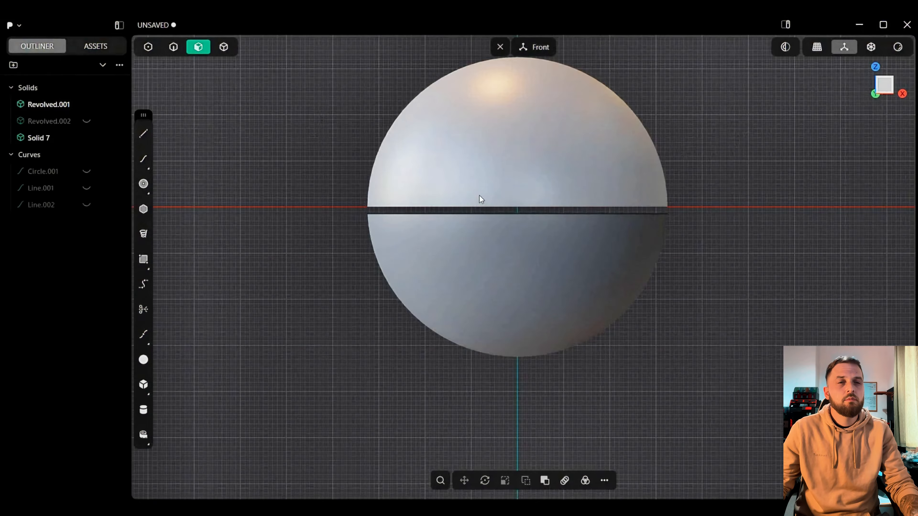
pyautogui.click(224, 47)
pyautogui.click(543, 196)
pyautogui.press('Delete')
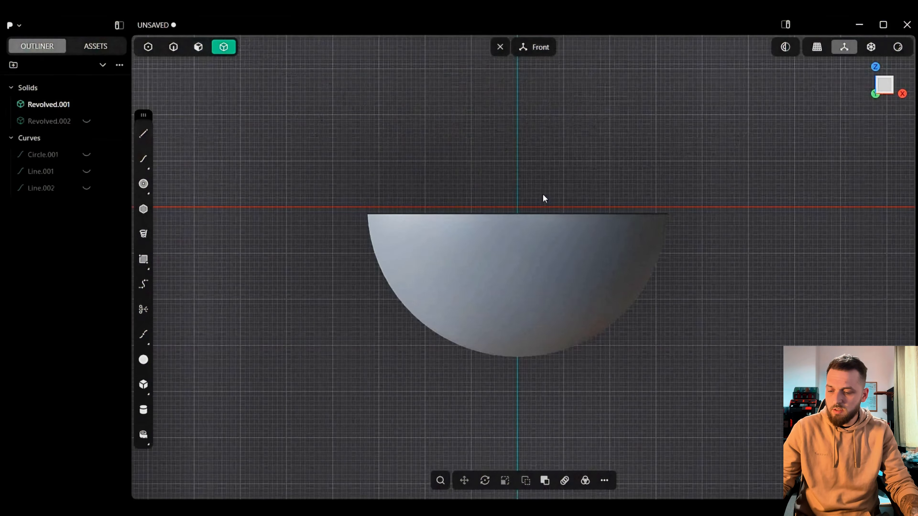
# Step: Mirror the lower hemisphere upward across the horizontal plane through the origin, without uniting the halves
pyautogui.click(539, 267)
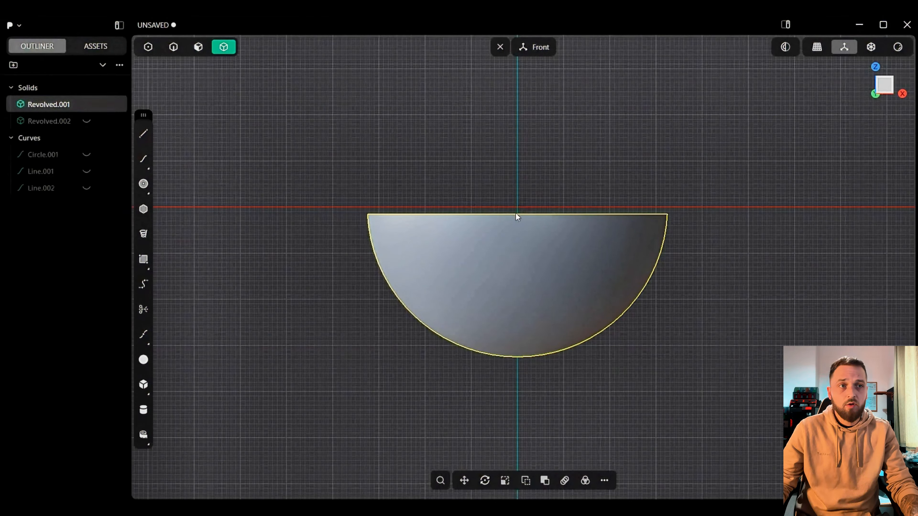
pyautogui.hotkey('alt', 'x')
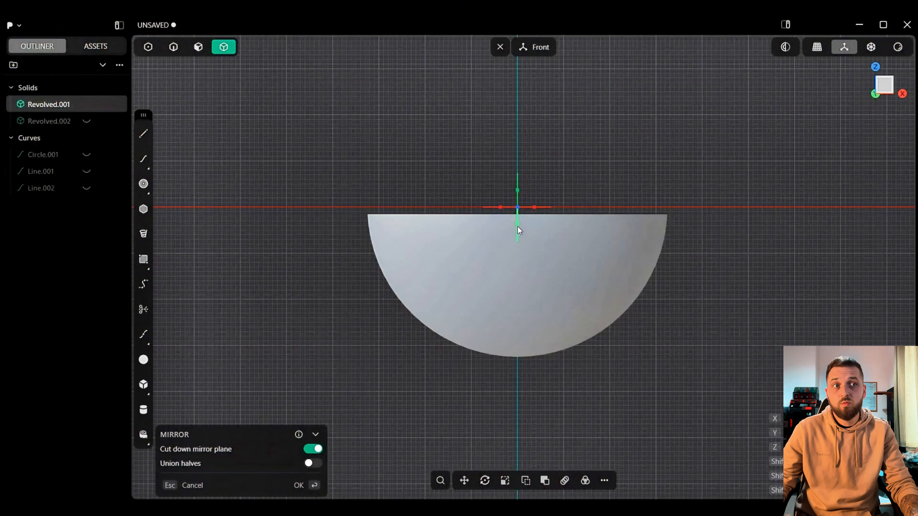
pyautogui.click(518, 227)
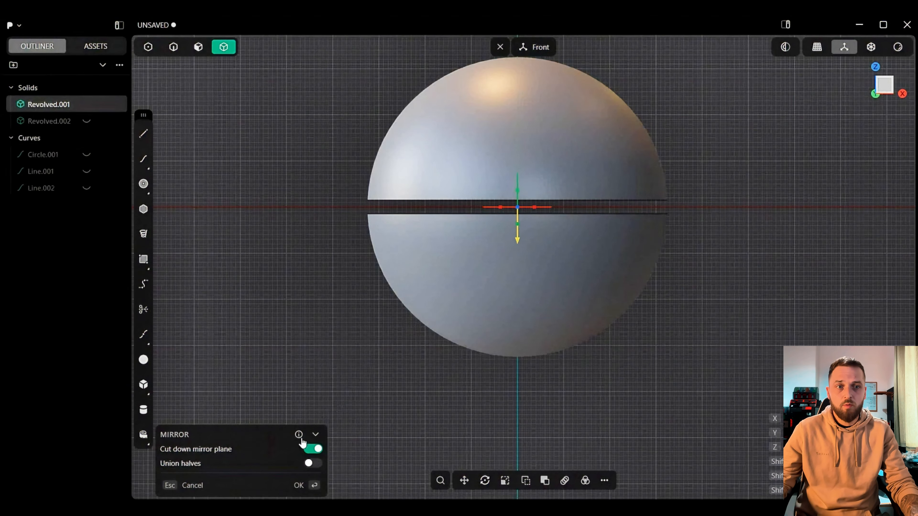
pyautogui.click(316, 487)
pyautogui.click(759, 312)
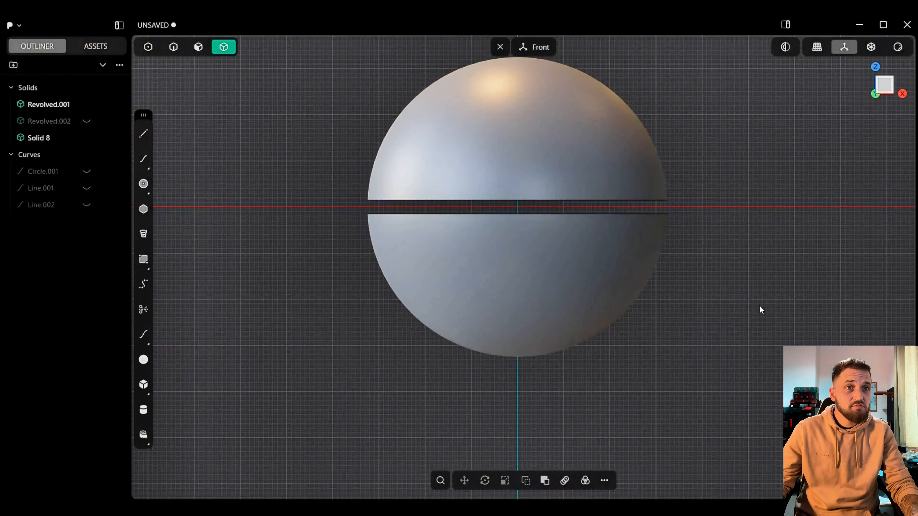
# Step: Show the inner sphere copy and push its outer face slightly inward so it sits recessed between the hemispheres
pyautogui.click(86, 121)
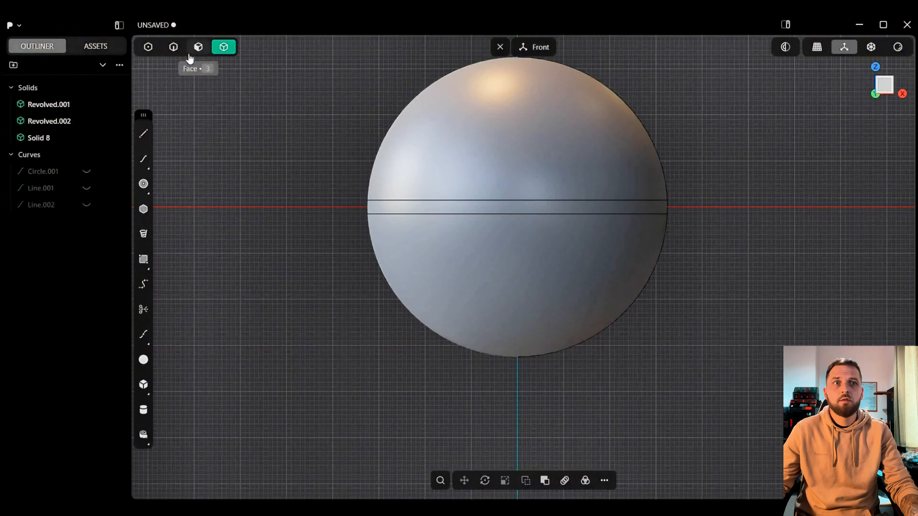
pyautogui.click(197, 48)
pyautogui.click(546, 208)
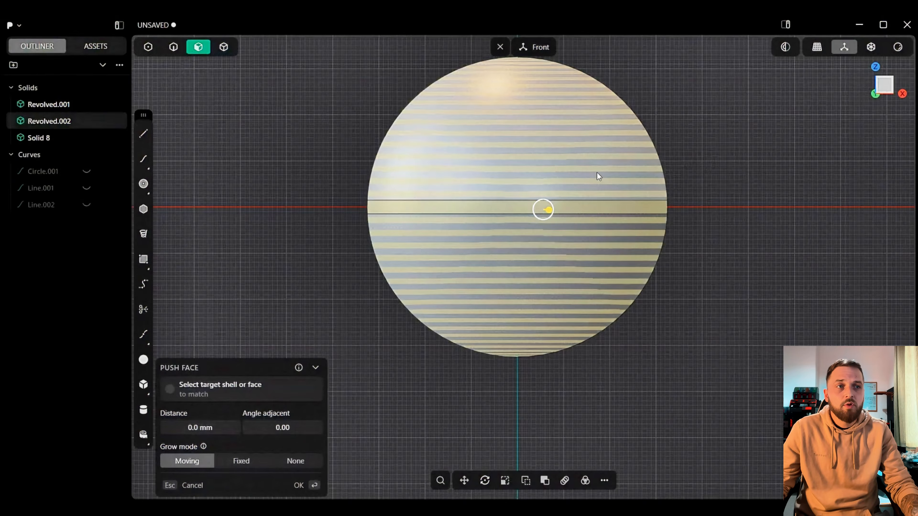
pyautogui.keyDown('shift'); pyautogui.moveTo(577, 169); pyautogui.dragTo(554, 207, button='middle'); pyautogui.keyUp('shift')
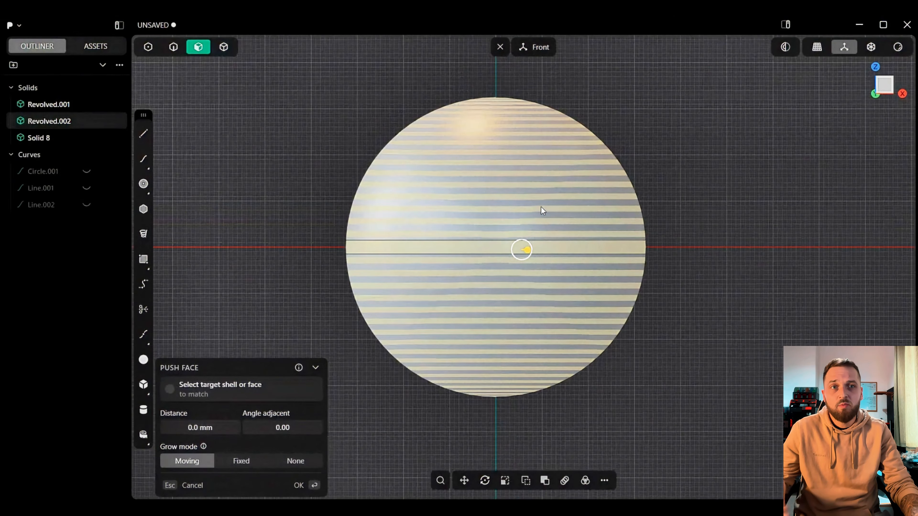
pyautogui.scroll(5, 516, 200)
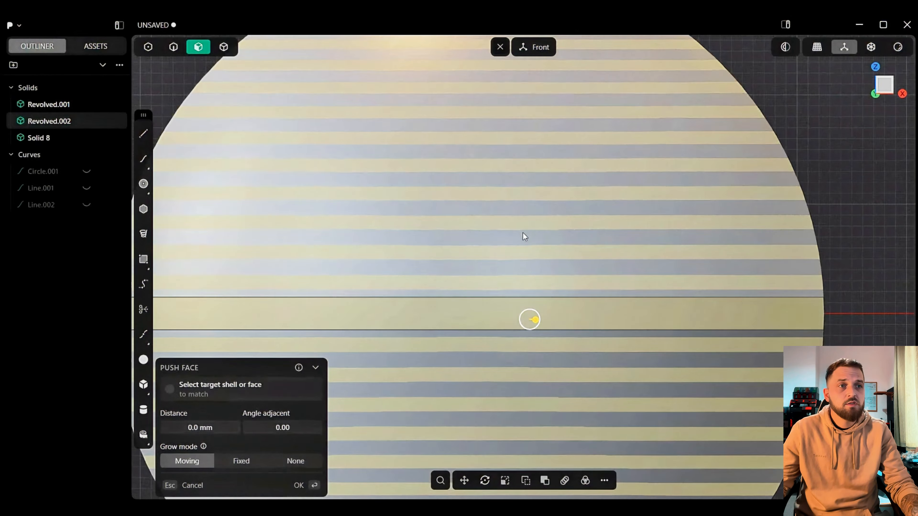
pyautogui.moveTo(523, 232)
pyautogui.mouseDown(button='middle')
pyautogui.moveTo(550, 250)
pyautogui.moveTo(516, 234)
pyautogui.mouseUp(button='middle')
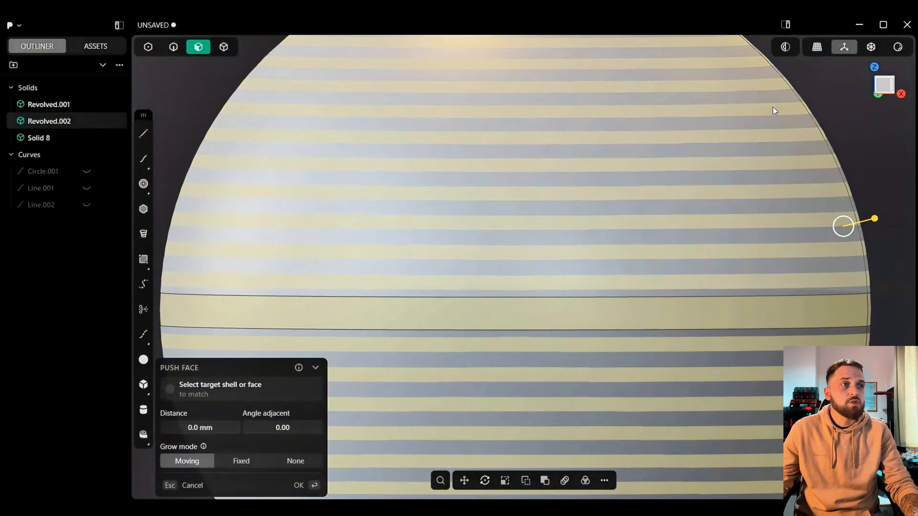
pyautogui.click(877, 83)
pyautogui.moveTo(805, 225); pyautogui.dragTo(797, 231)
pyautogui.press('Return')
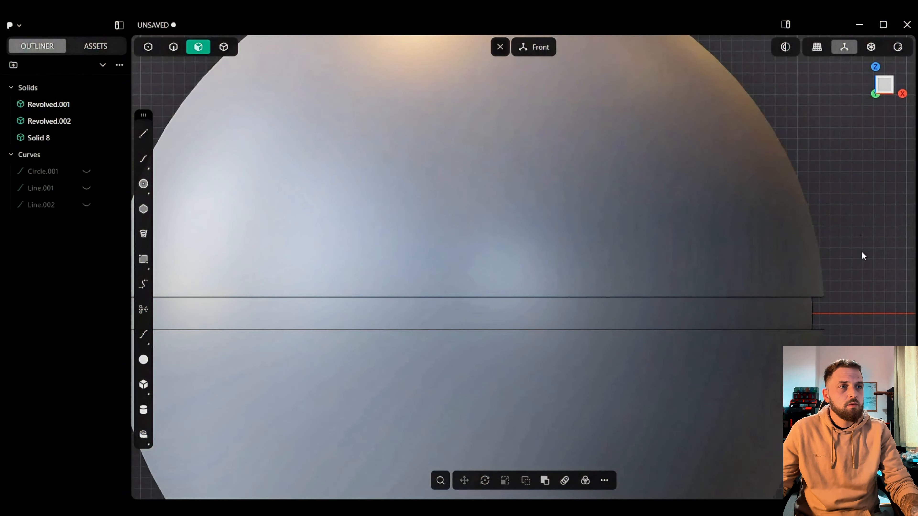
# Step: Inspect the recessed inner sphere and the gap by temporarily hiding the upper hemisphere
pyautogui.scroll(-5, 871, 187)
pyautogui.moveTo(773, 166); pyautogui.dragTo(538, 213, button='middle')
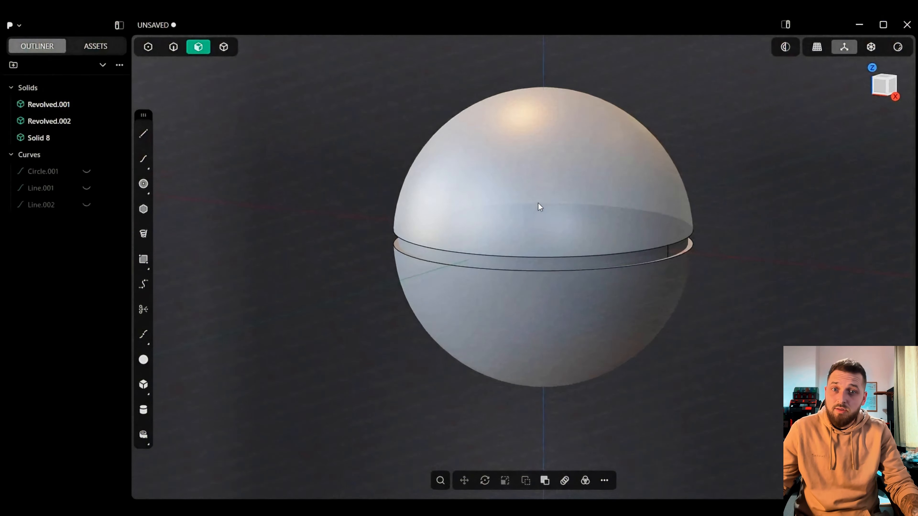
pyautogui.scroll(3, 521, 212)
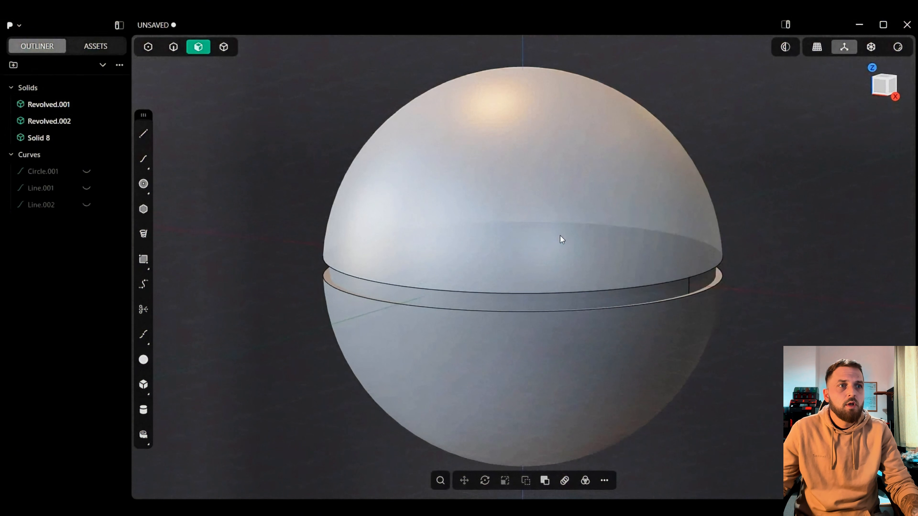
pyautogui.keyDown('shift'); pyautogui.moveTo(560, 235); pyautogui.dragTo(525, 201, button='middle'); pyautogui.keyUp('shift')
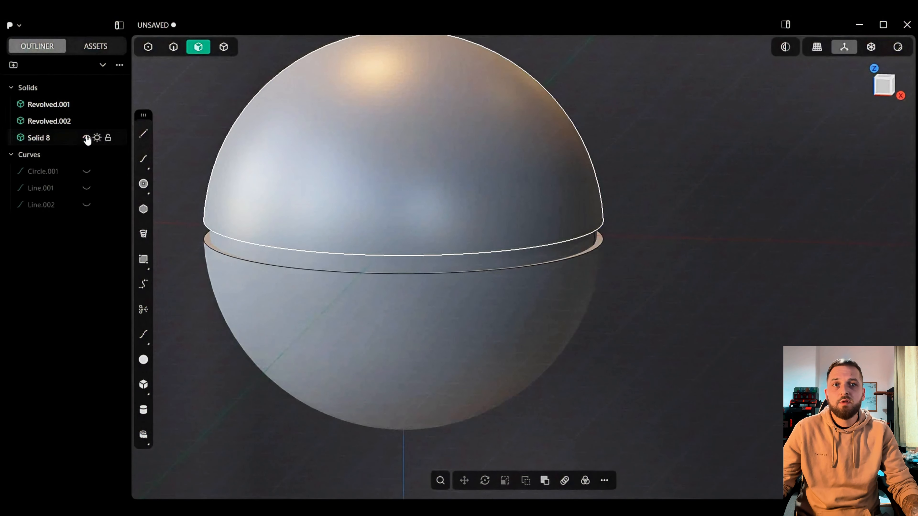
pyautogui.click(86, 137)
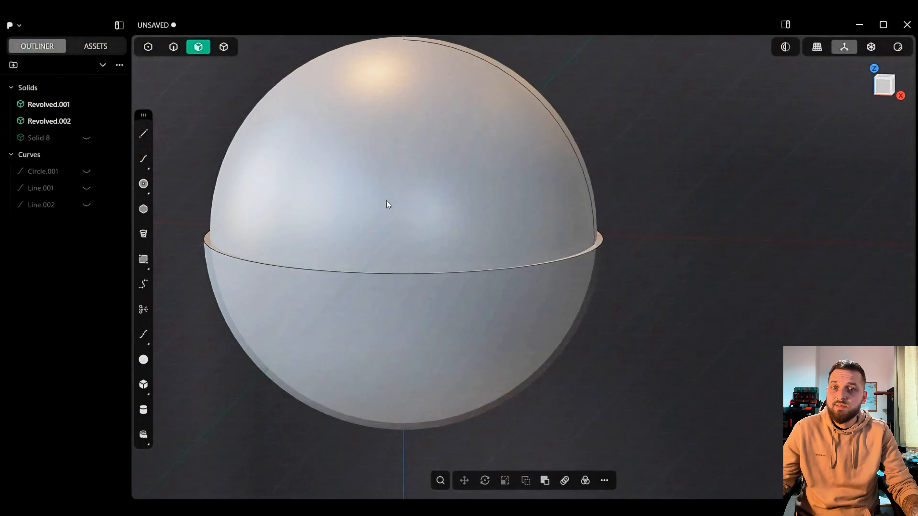
pyautogui.click(86, 138)
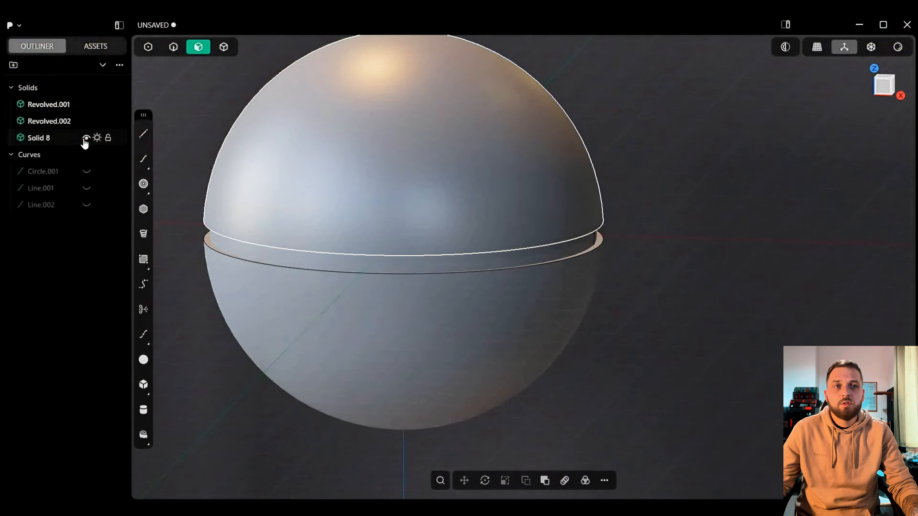
# Step: Subtract both hemispheres from the inner sphere with a Boolean Diff, with Keep tools enabled
pyautogui.click(223, 47)
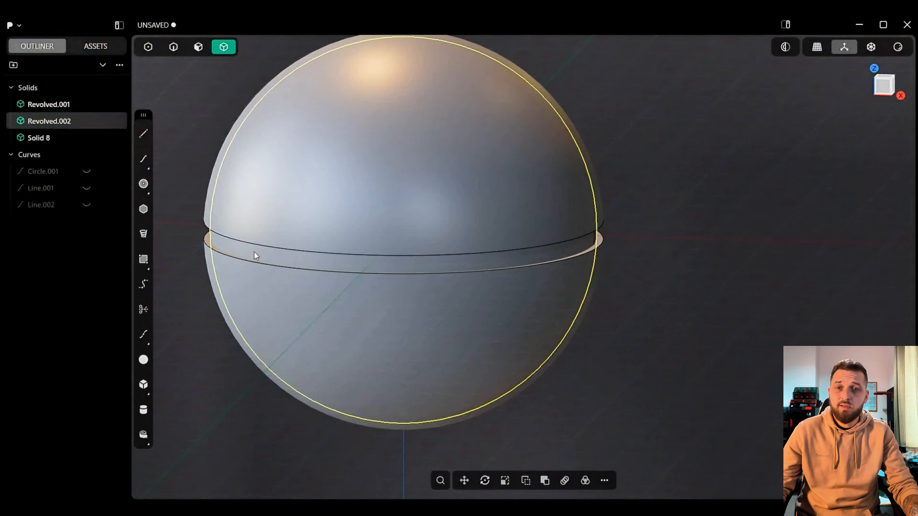
pyautogui.press('b')
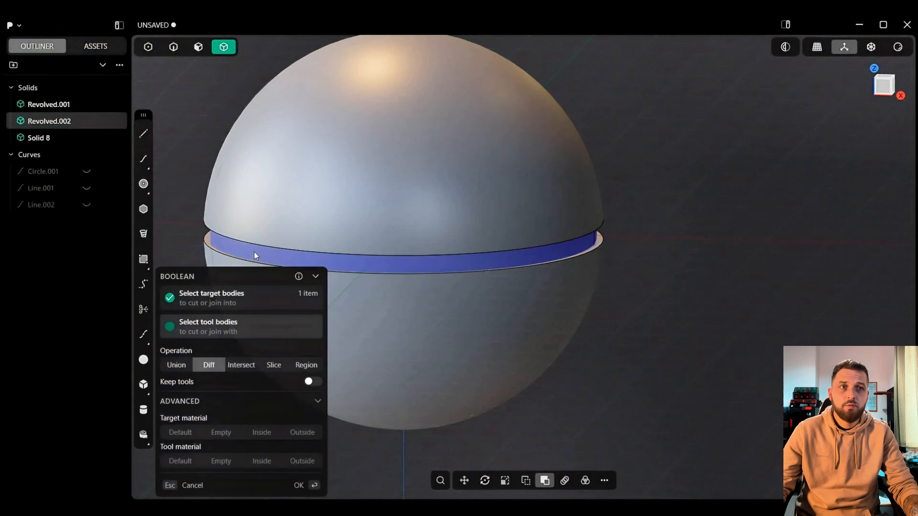
pyautogui.click(521, 127)
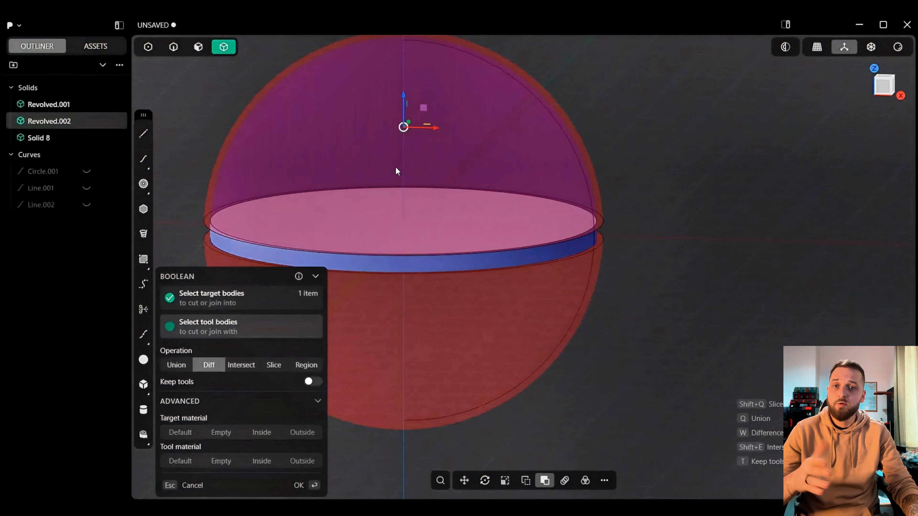
pyautogui.click(313, 385)
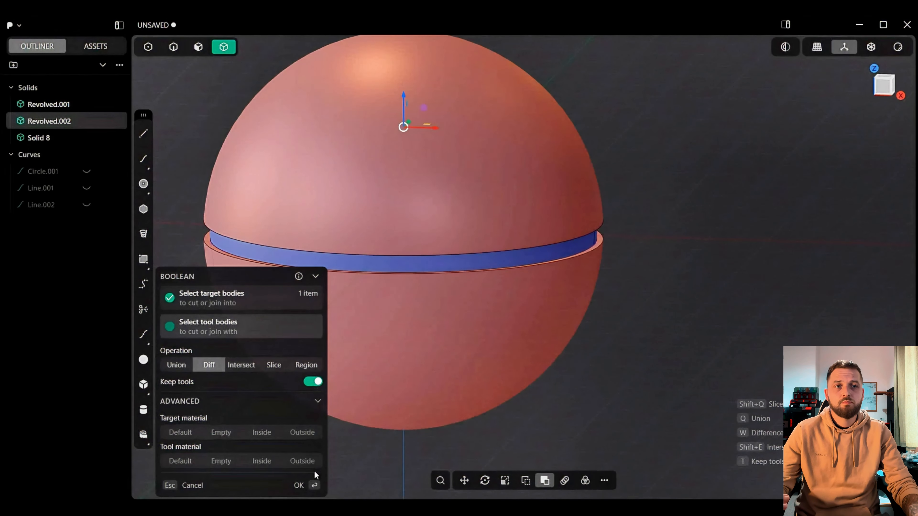
pyautogui.click(314, 486)
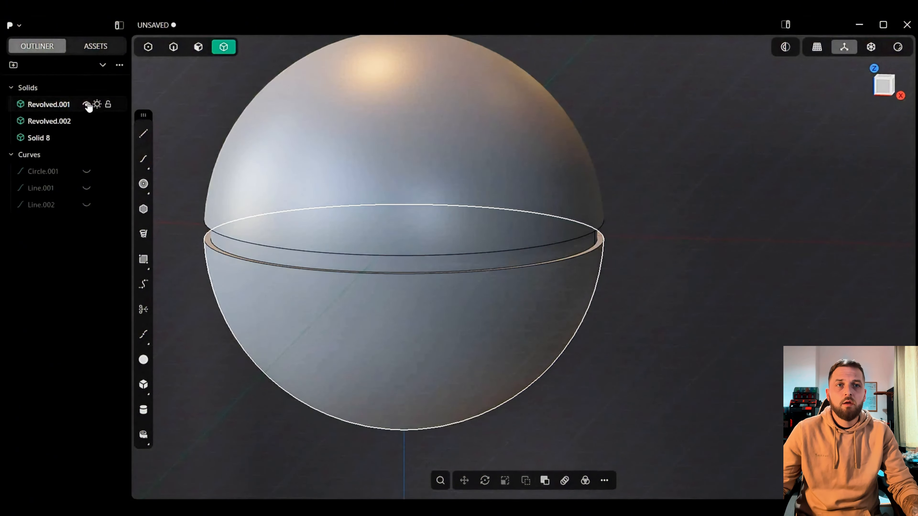
# Step: Check the inner disc on its own by temporarily hiding both hemispheres, and return to the front view
pyautogui.click(87, 105)
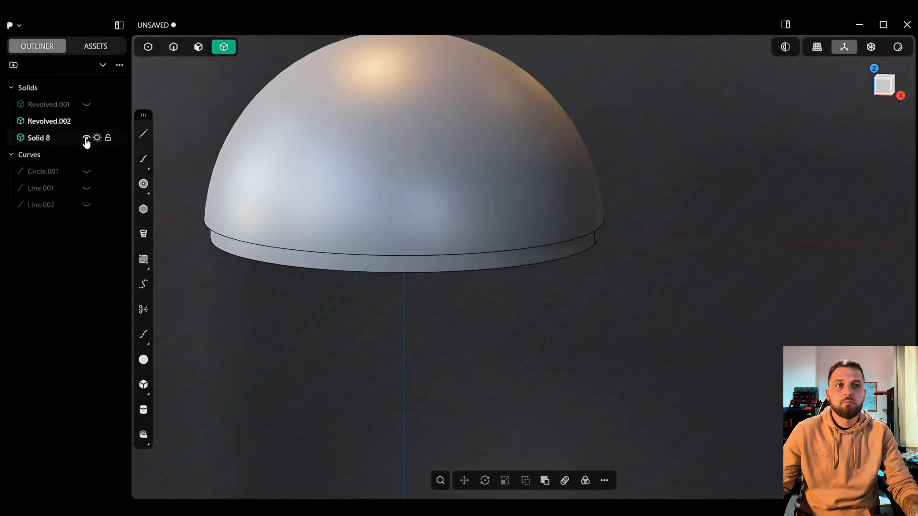
pyautogui.click(87, 137)
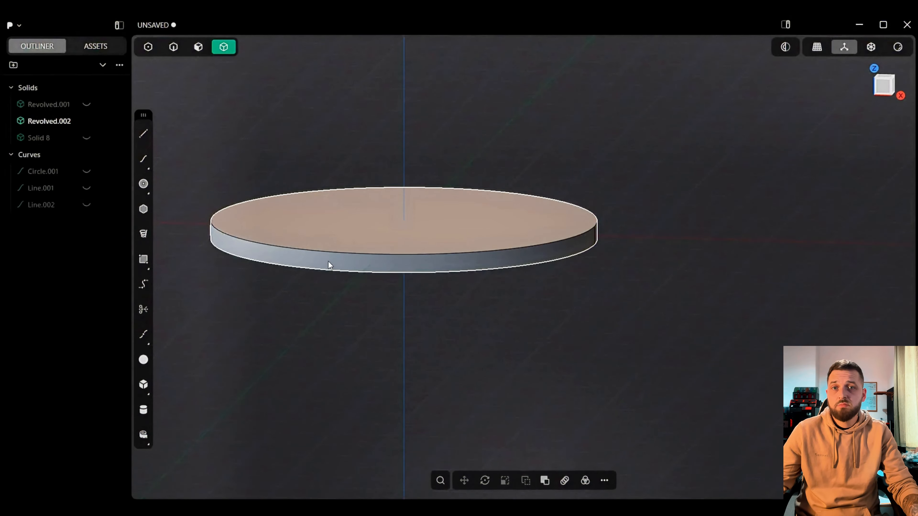
pyautogui.click(86, 138)
pyautogui.click(87, 105)
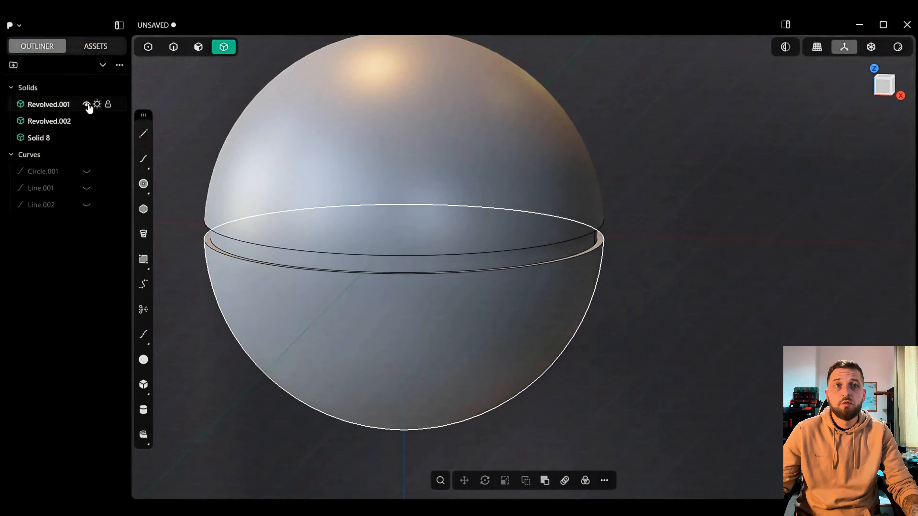
pyautogui.moveTo(308, 142); pyautogui.dragTo(825, 86, button='middle')
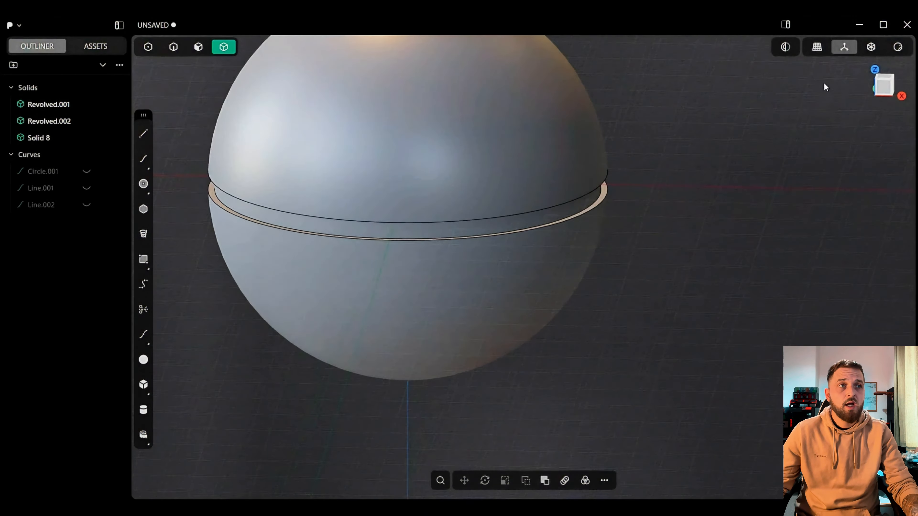
pyautogui.click(887, 88)
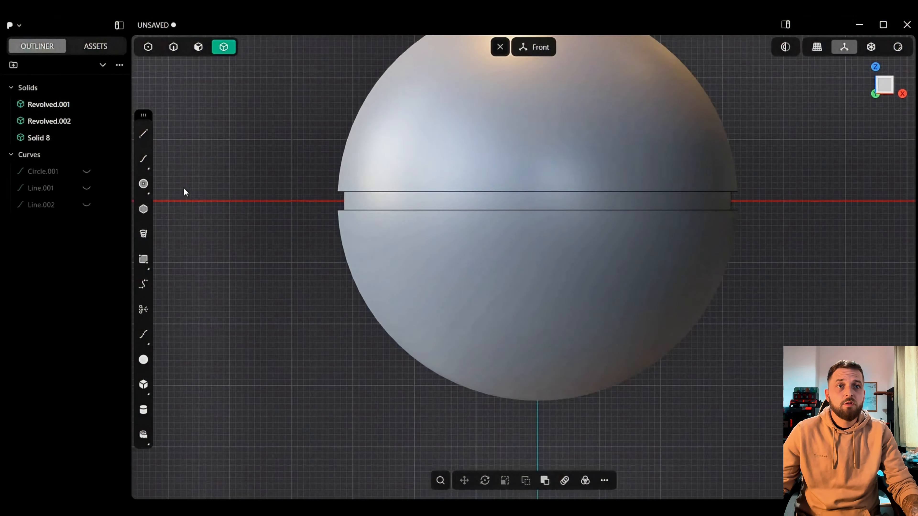
pyautogui.click(143, 184)
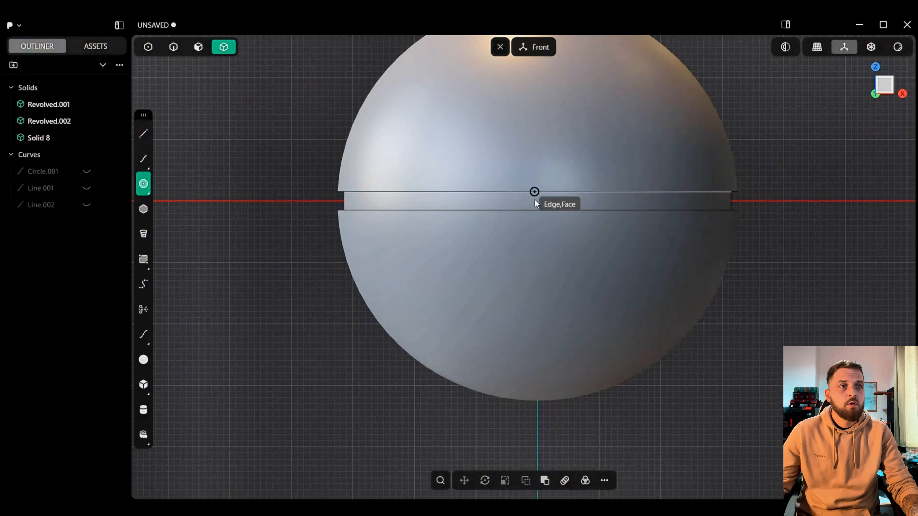
pyautogui.scroll(5, 537, 202)
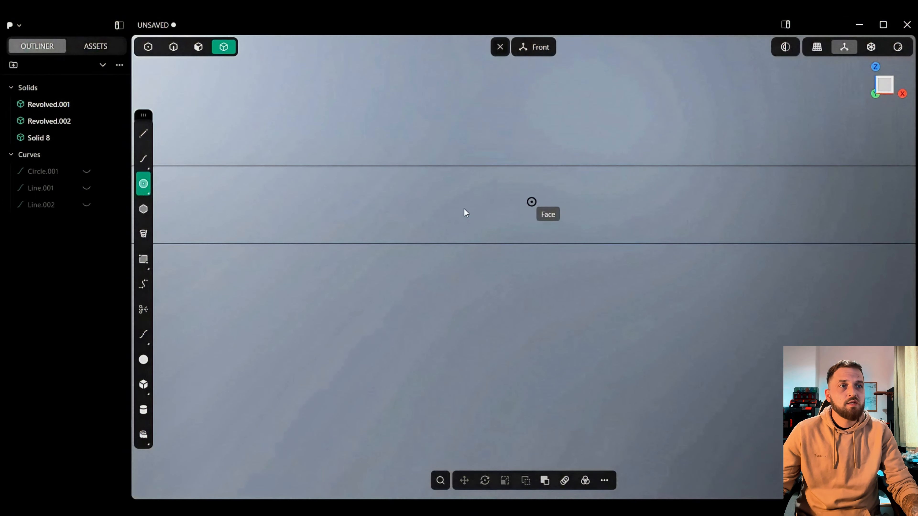
pyautogui.scroll(-5, 531, 205)
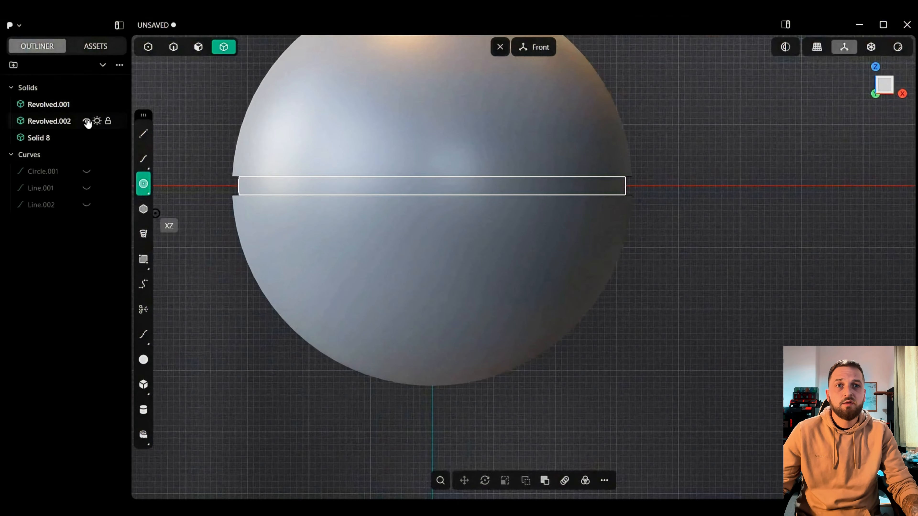
pyautogui.click(194, 92)
pyautogui.click(187, 115)
pyautogui.press('Escape')
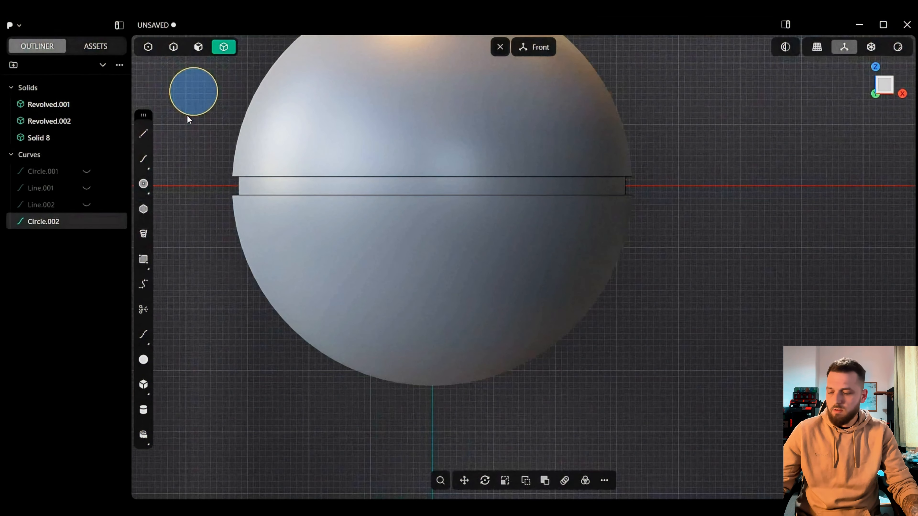
pyautogui.press('Delete')
# Step: Draw a 20 mm diameter center circle at the origin on the front plane, with the upper hemisphere and inner disc temporarily hidden
pyautogui.click(86, 138)
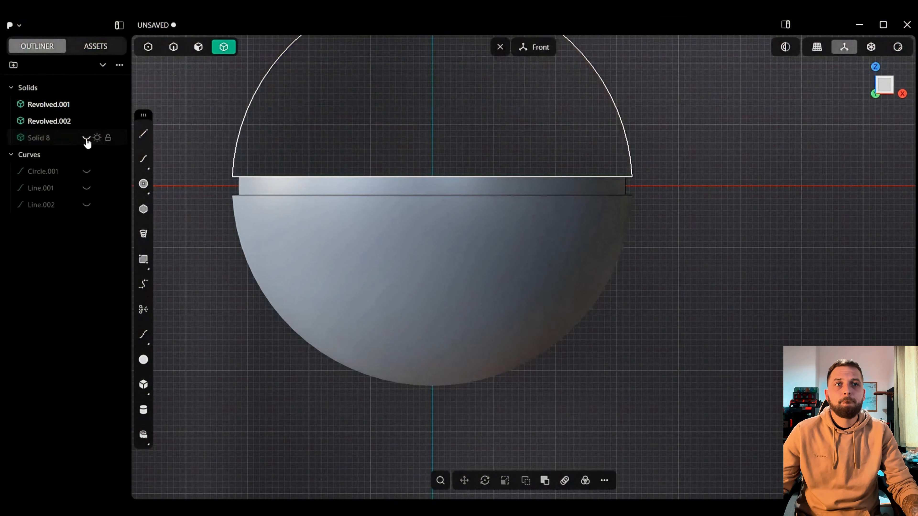
pyautogui.click(86, 122)
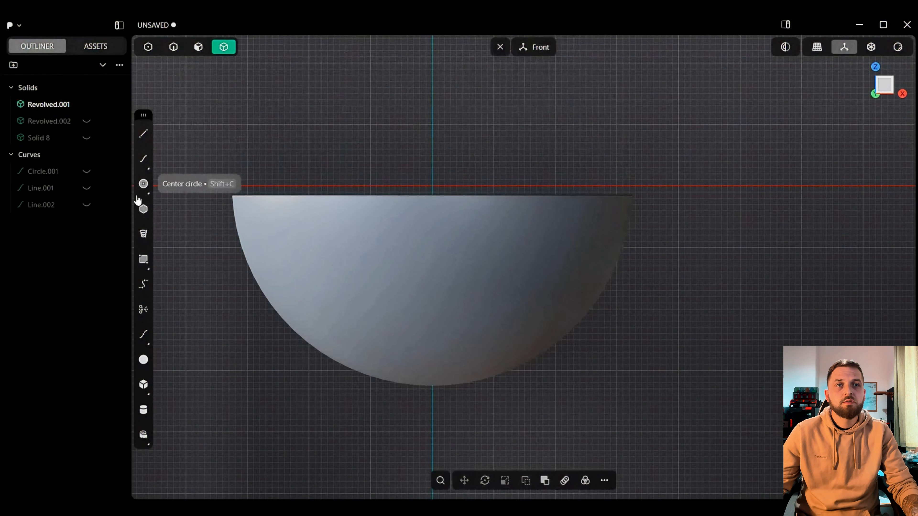
pyautogui.click(143, 184)
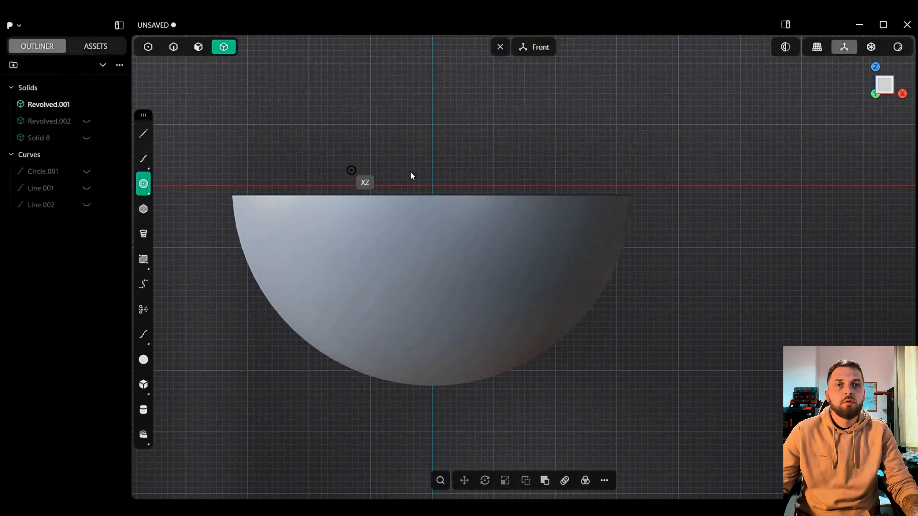
pyautogui.click(433, 184)
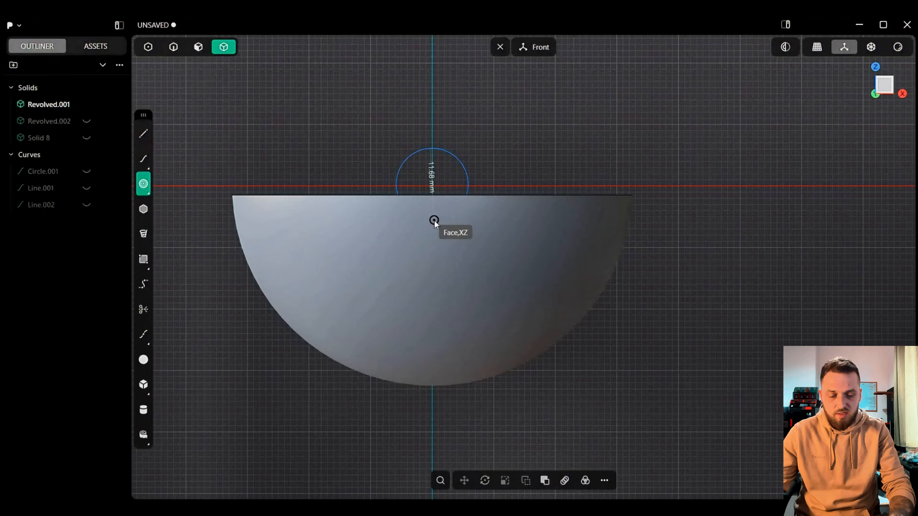
pyautogui.press('Tab')
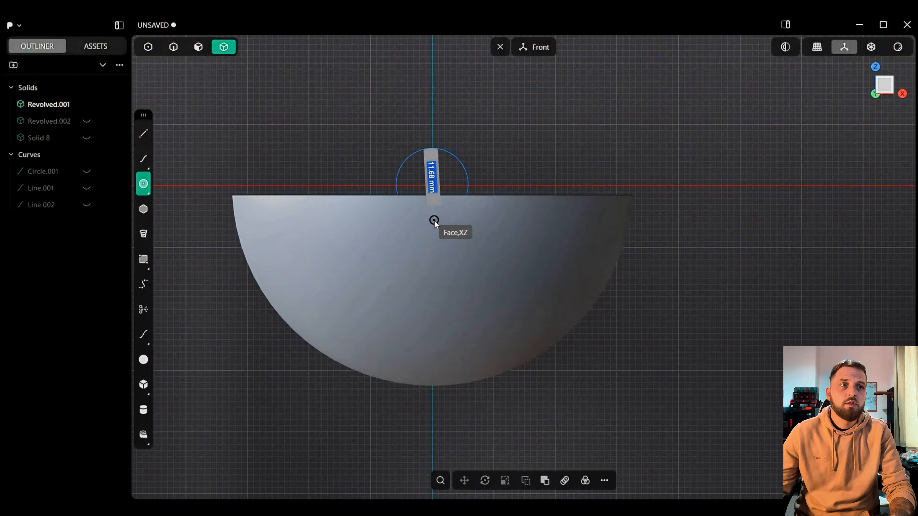
pyautogui.write('20')
pyautogui.press('Return')
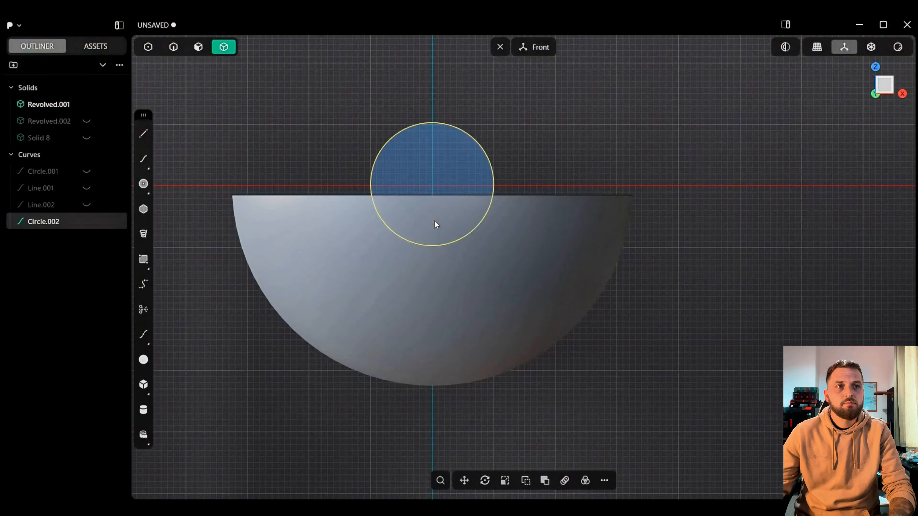
pyautogui.click(87, 121)
pyautogui.click(86, 139)
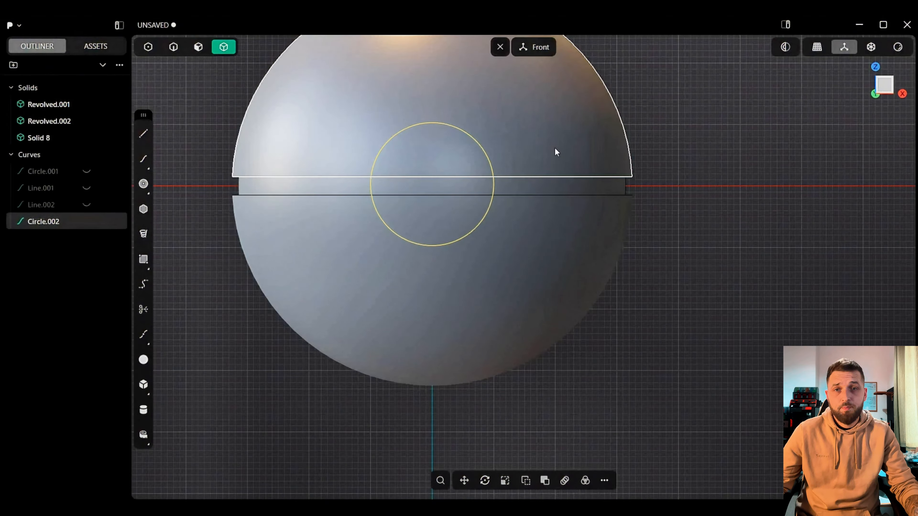
# Step: Move the circle about 41.5 mm straight out in front of the ball and check its placement in the front view
pyautogui.moveTo(555, 150); pyautogui.dragTo(535, 232, button='middle')
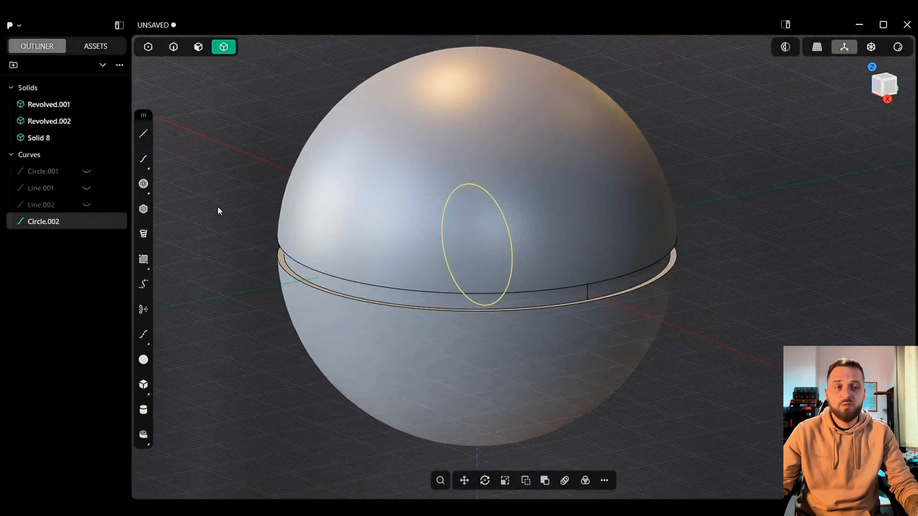
pyautogui.press('g')
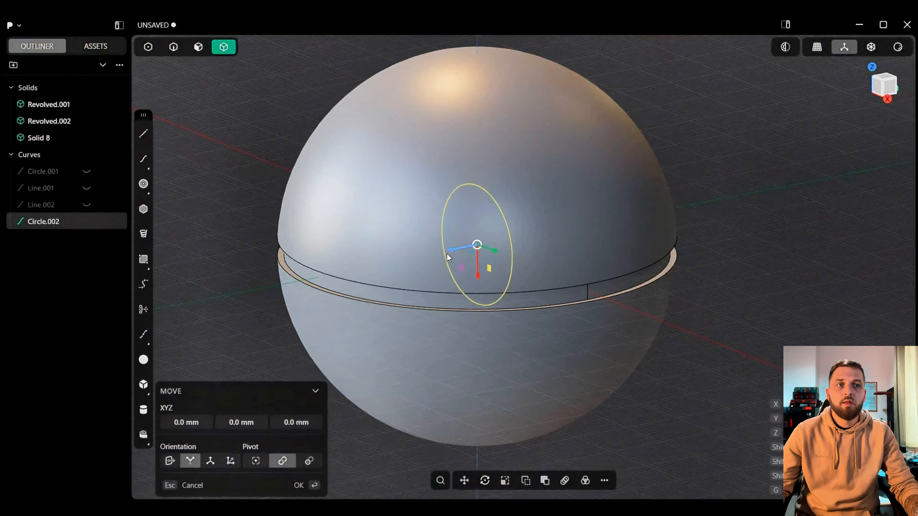
pyautogui.moveTo(448, 257); pyautogui.dragTo(240, 293)
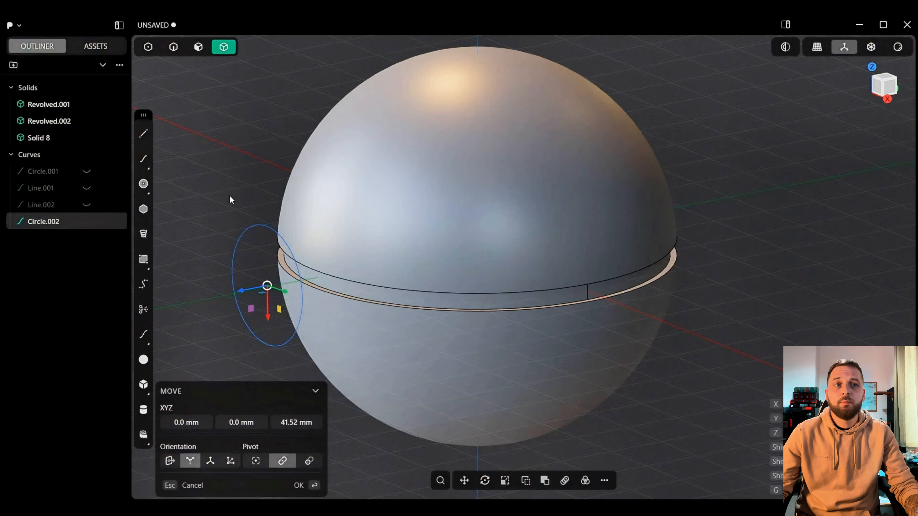
pyautogui.click(231, 200)
pyautogui.click(879, 90)
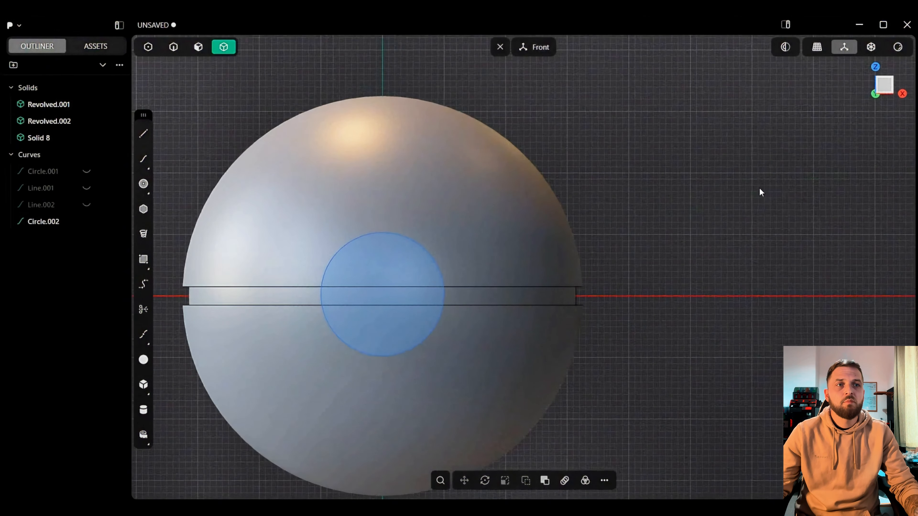
pyautogui.moveTo(760, 192); pyautogui.dragTo(804, 148, button='middle')
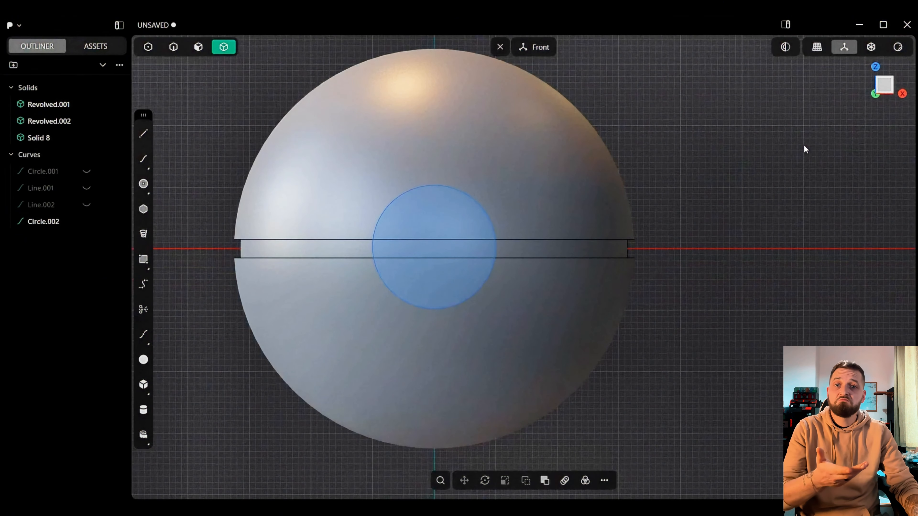
# Step: Extrude the circle region about 12.7 mm into the ball as a cut through both hemispheres and the inner disc
pyautogui.click(198, 46)
pyautogui.moveTo(518, 168); pyautogui.dragTo(443, 198, button='middle')
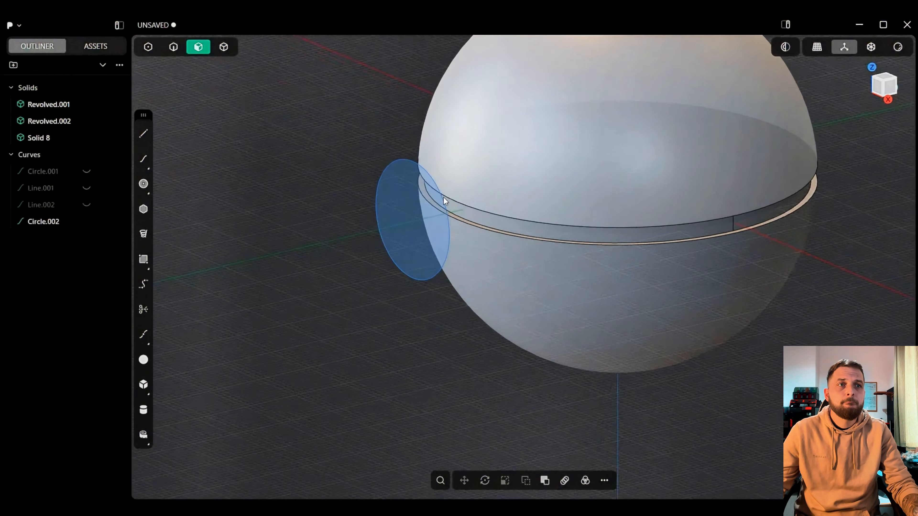
pyautogui.click(416, 199)
pyautogui.press('e')
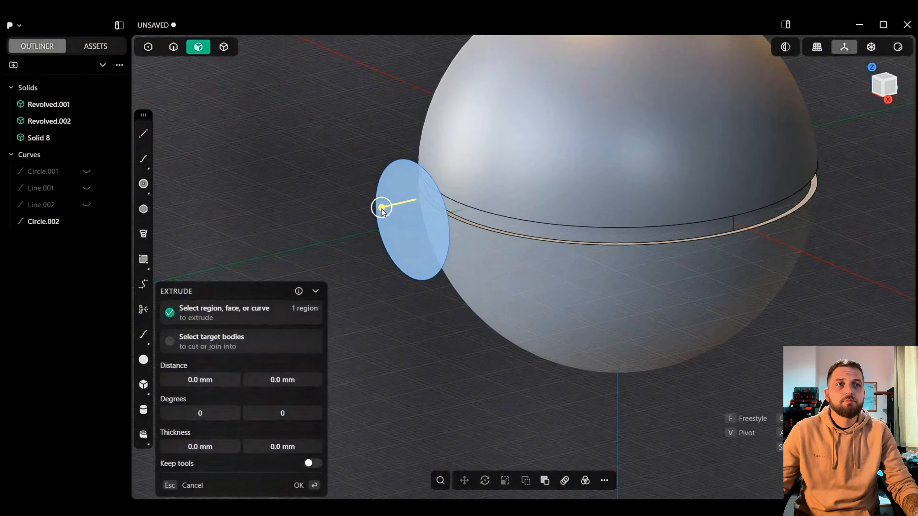
pyautogui.moveTo(381, 209); pyautogui.dragTo(445, 196)
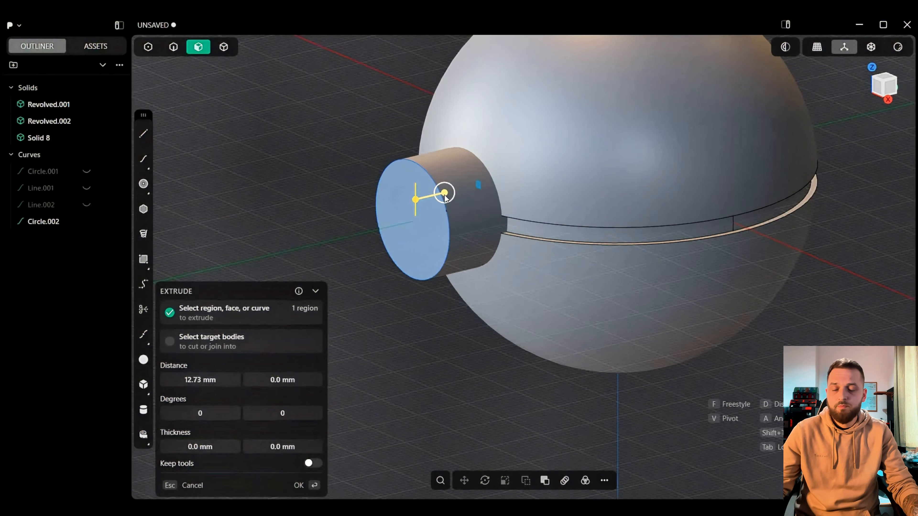
pyautogui.press('t')
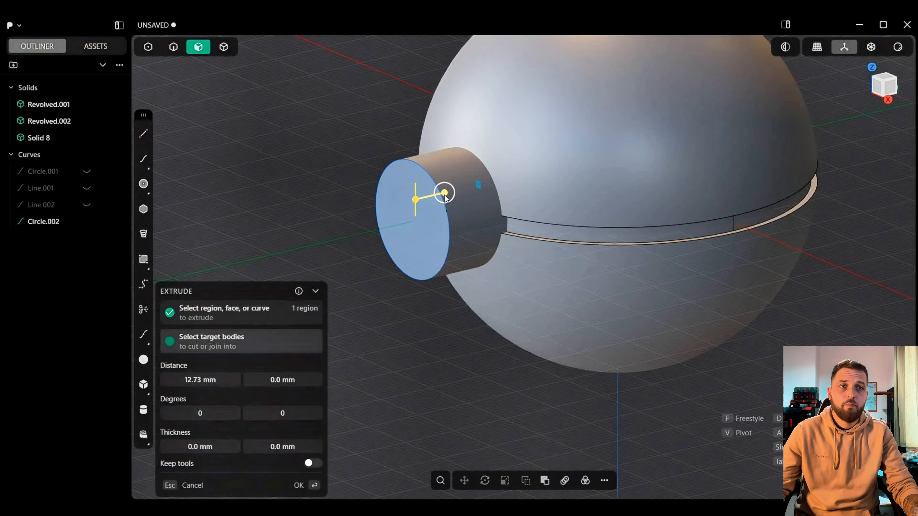
pyautogui.click(534, 184)
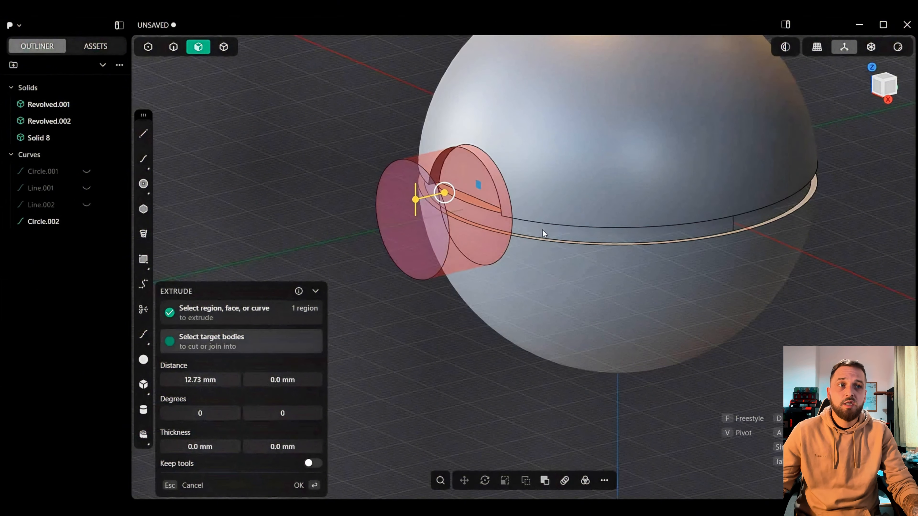
pyautogui.click(540, 253)
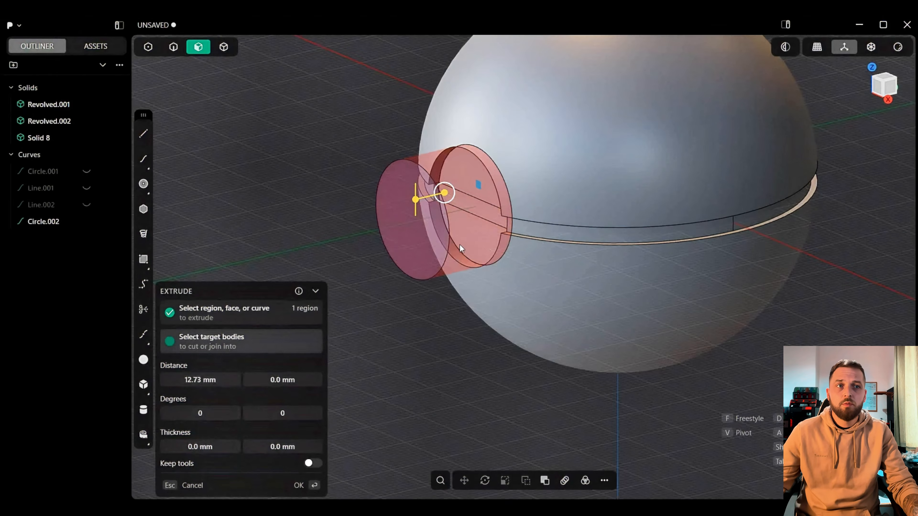
pyautogui.click(315, 485)
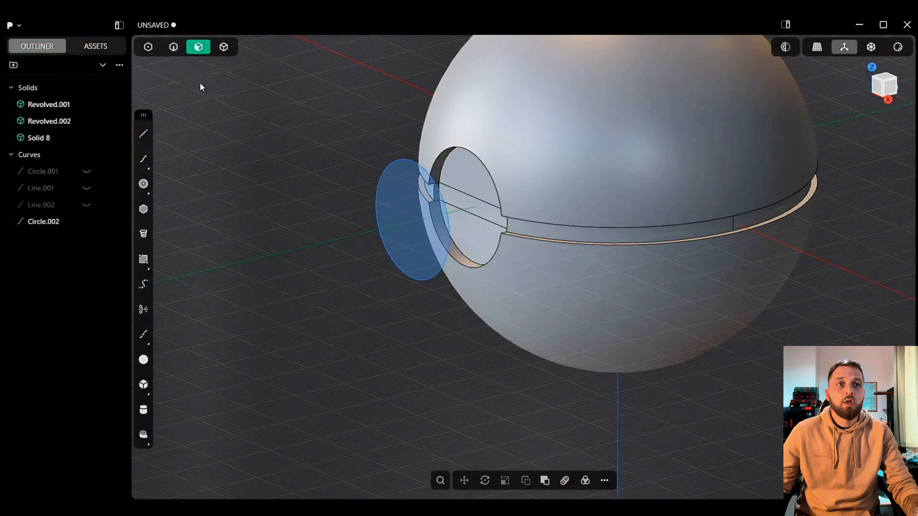
# Step: Move the circle curve inward 12.73 mm onto the floor of the round recess
pyautogui.click(174, 49)
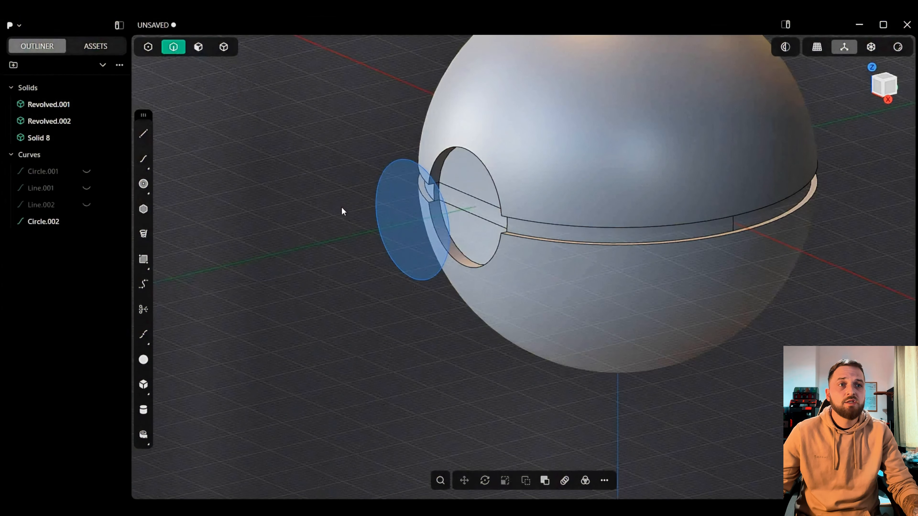
pyautogui.click(369, 203)
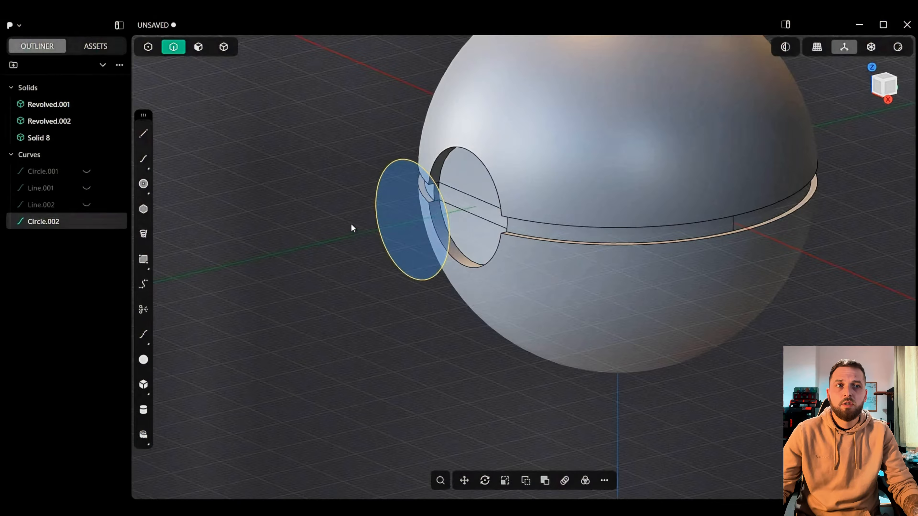
pyautogui.press('g')
pyautogui.moveTo(385, 225); pyautogui.dragTo(395, 225)
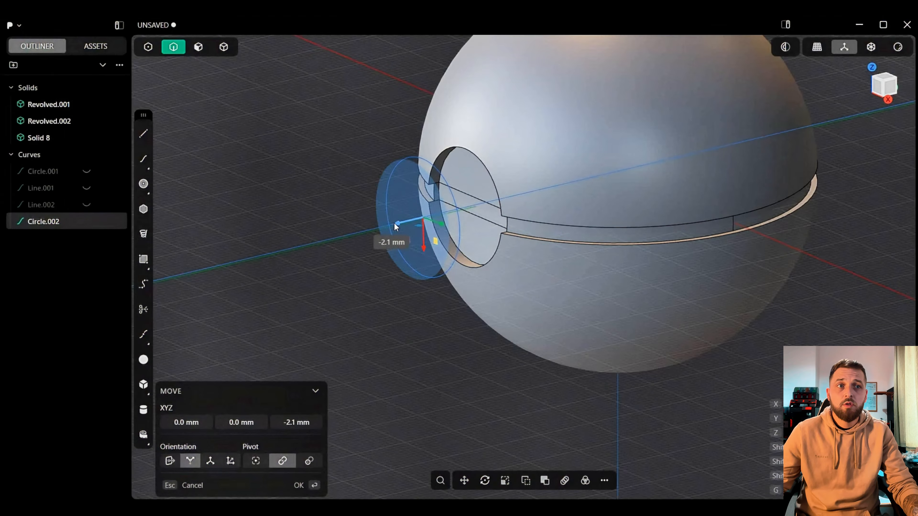
pyautogui.moveTo(394, 224); pyautogui.dragTo(450, 210)
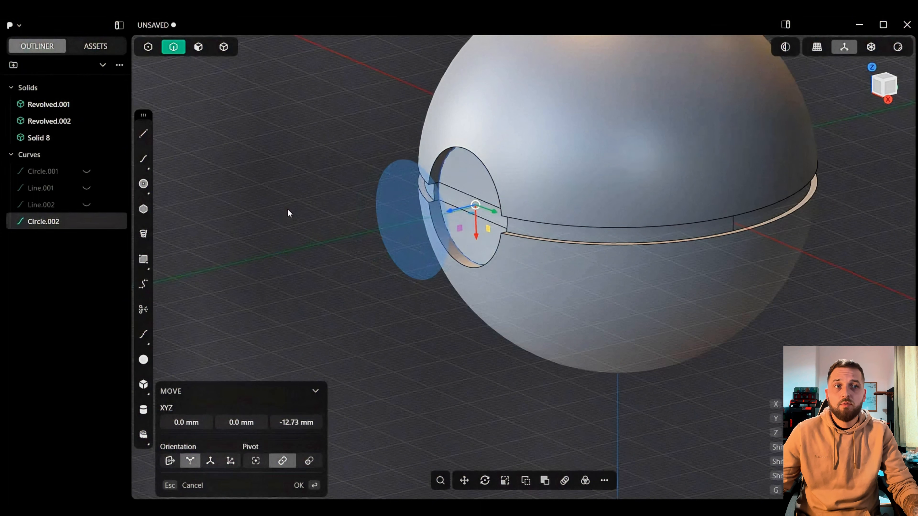
pyautogui.press('Return')
pyautogui.press('Escape')
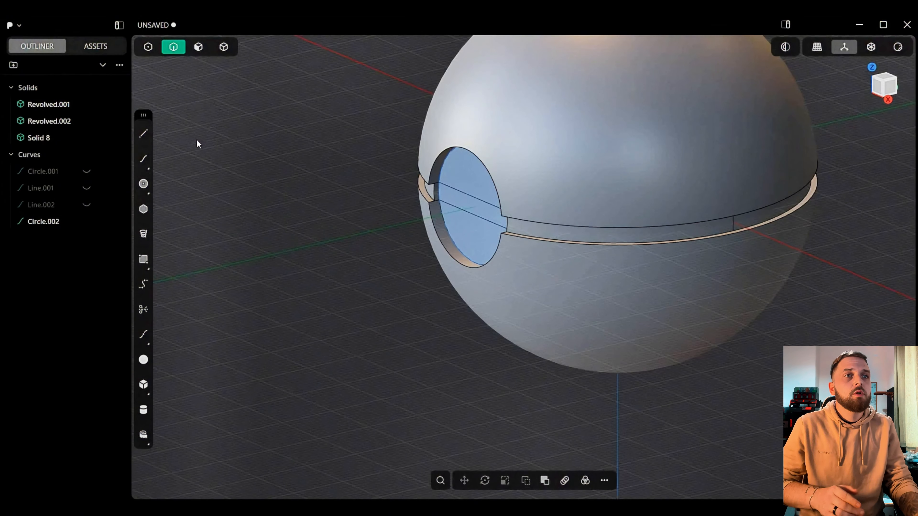
pyautogui.click(447, 175)
pyautogui.click(338, 152)
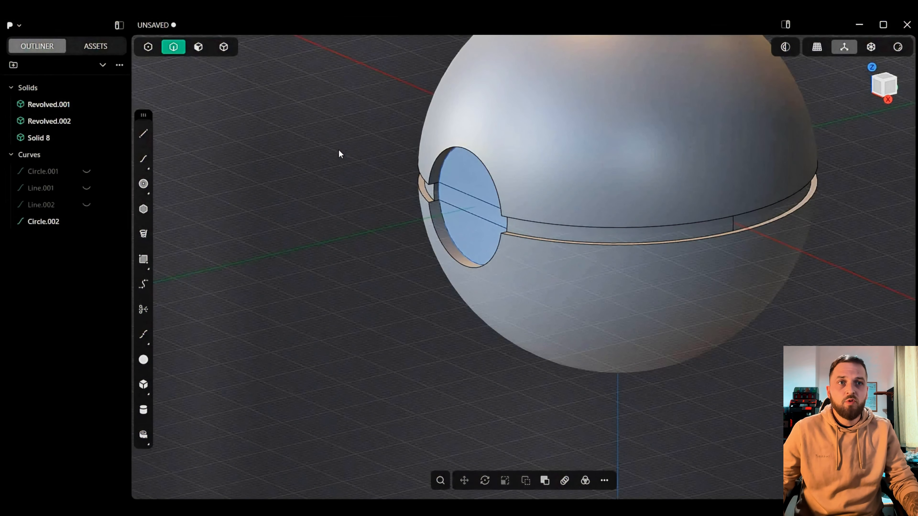
# Step: Extrude the circle region on the recess floor about 1.55 mm outward as a separate body
pyautogui.click(198, 47)
pyautogui.click(473, 176)
pyautogui.press('e')
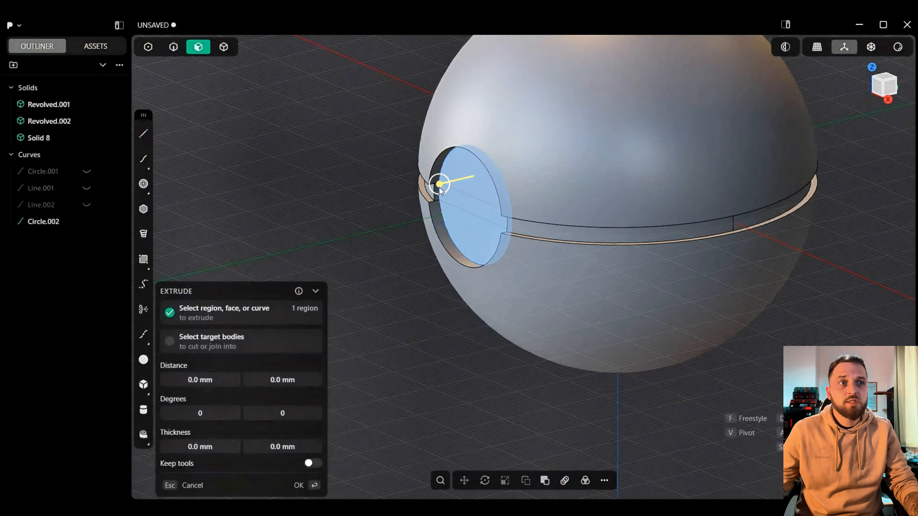
pyautogui.moveTo(438, 187); pyautogui.dragTo(432, 191)
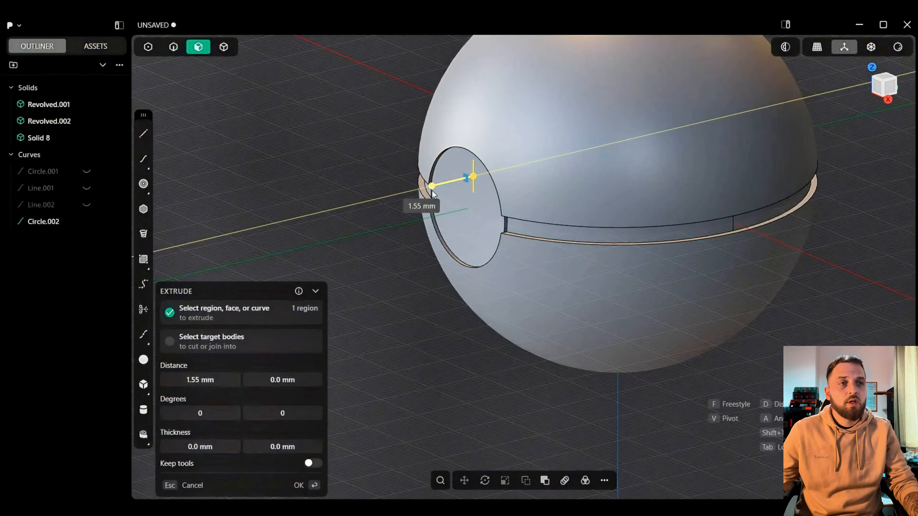
pyautogui.moveTo(431, 191); pyautogui.dragTo(432, 191)
pyautogui.scroll(5, 469, 219)
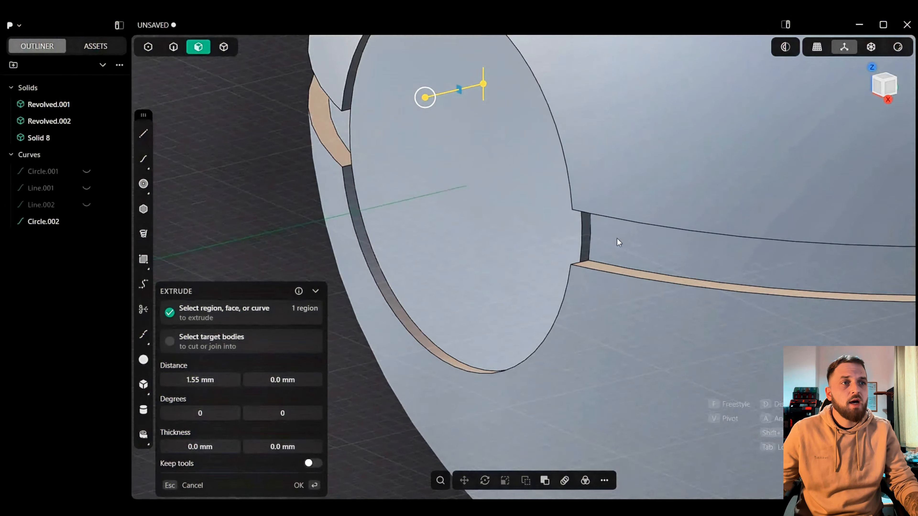
pyautogui.keyDown('shift'); pyautogui.moveTo(591, 237); pyautogui.dragTo(731, 217, button='middle'); pyautogui.keyUp('shift')
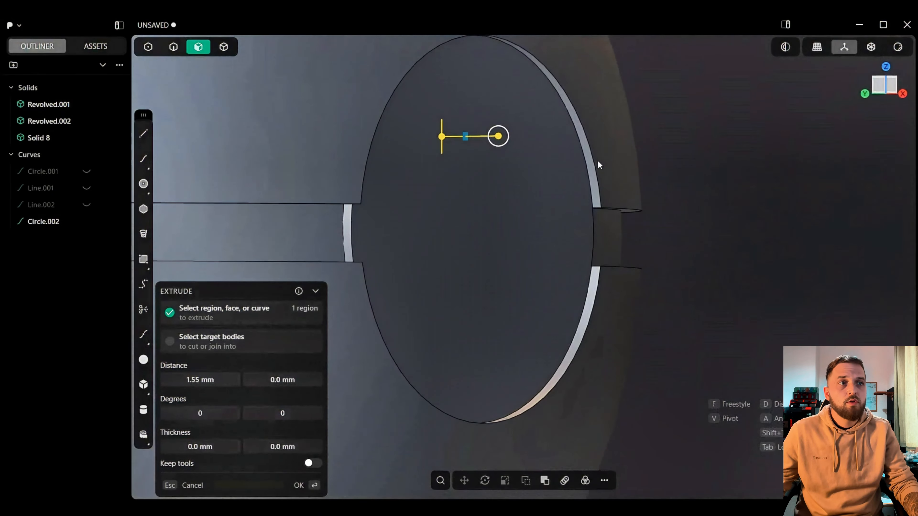
pyautogui.click(317, 486)
# Step: Inspect the new front disc in its recess from an angle and from the front view
pyautogui.scroll(-5, 803, 167)
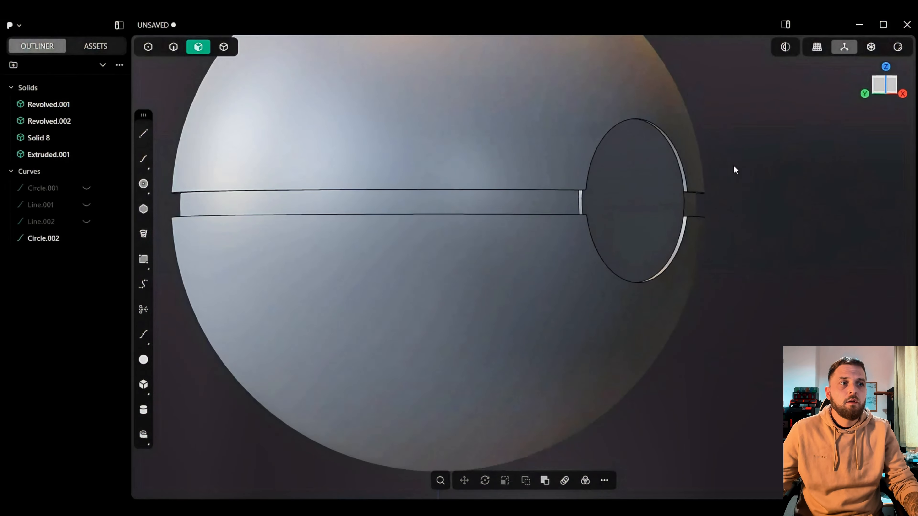
pyautogui.moveTo(733, 165); pyautogui.dragTo(531, 176, button='middle')
pyautogui.scroll(-4, 711, 162)
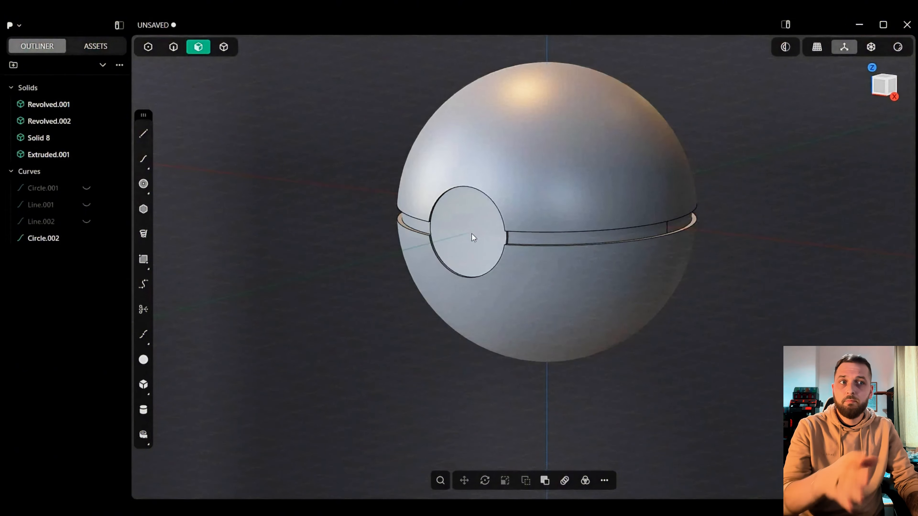
pyautogui.click(472, 234)
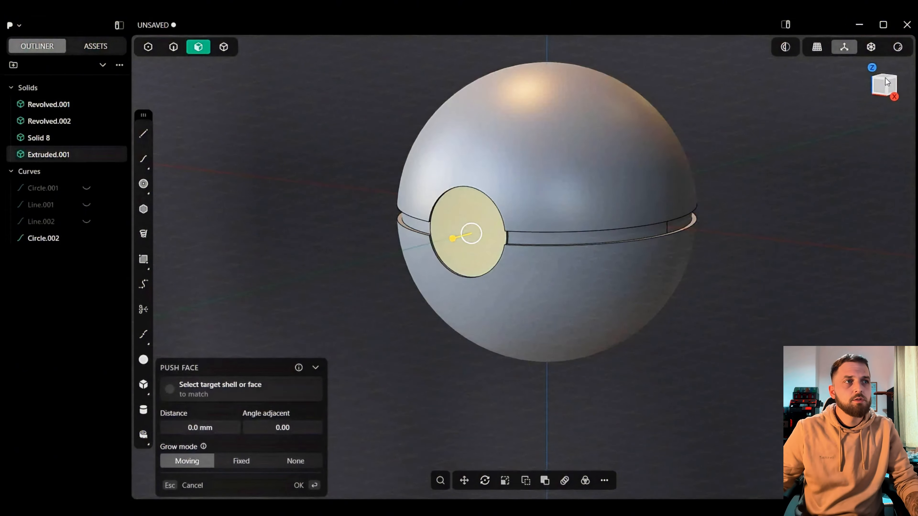
pyautogui.click(875, 89)
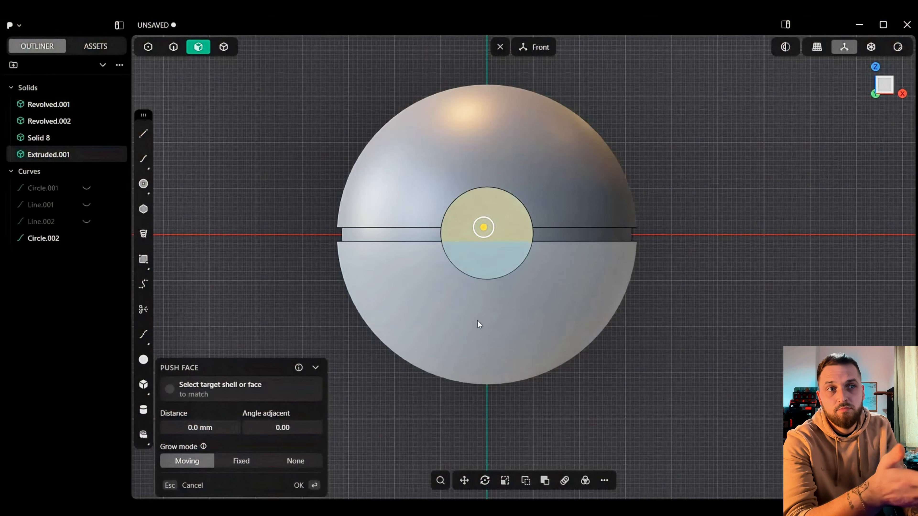
pyautogui.press('Escape')
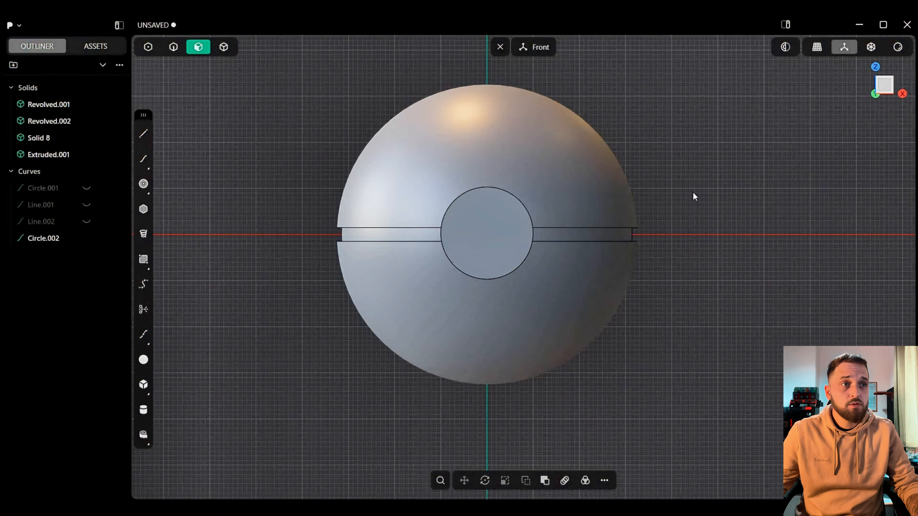
pyautogui.scroll(3, 695, 184)
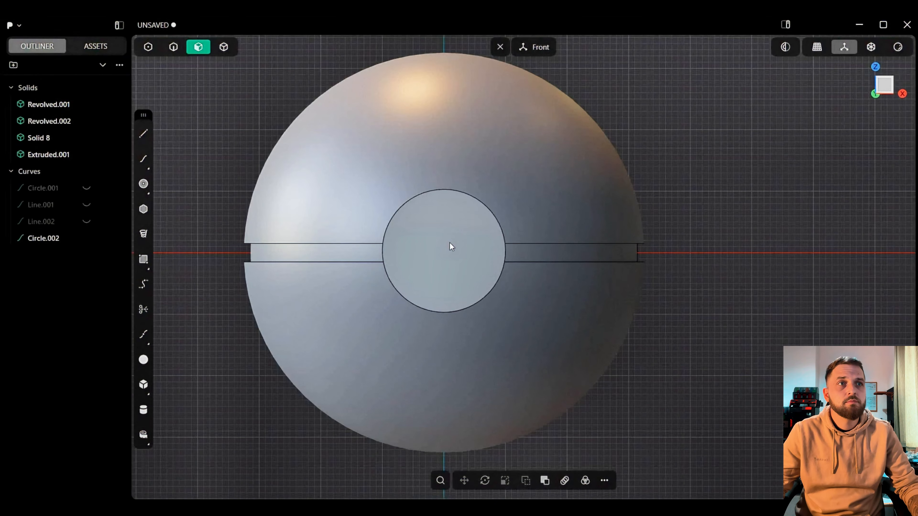
# Step: Draw a circle about 13.8 mm in diameter, centred on the front disc's face
pyautogui.click(449, 243)
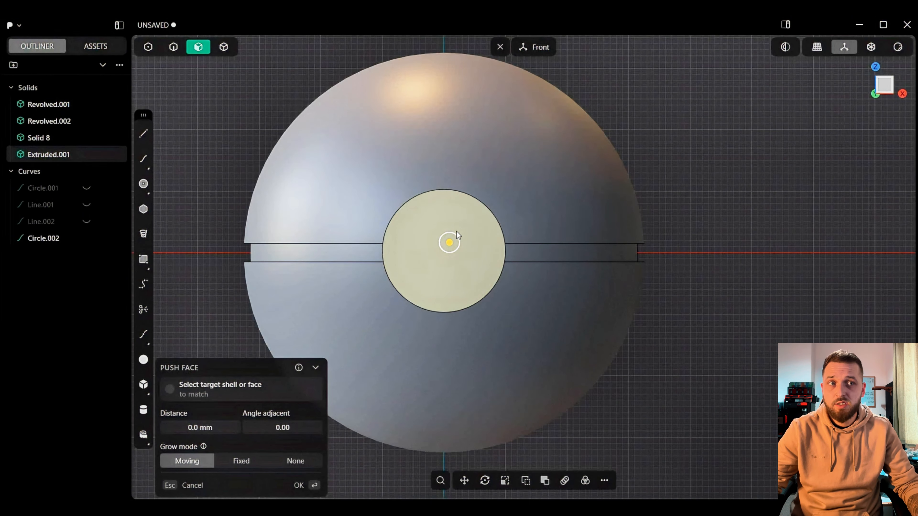
pyautogui.press('space')
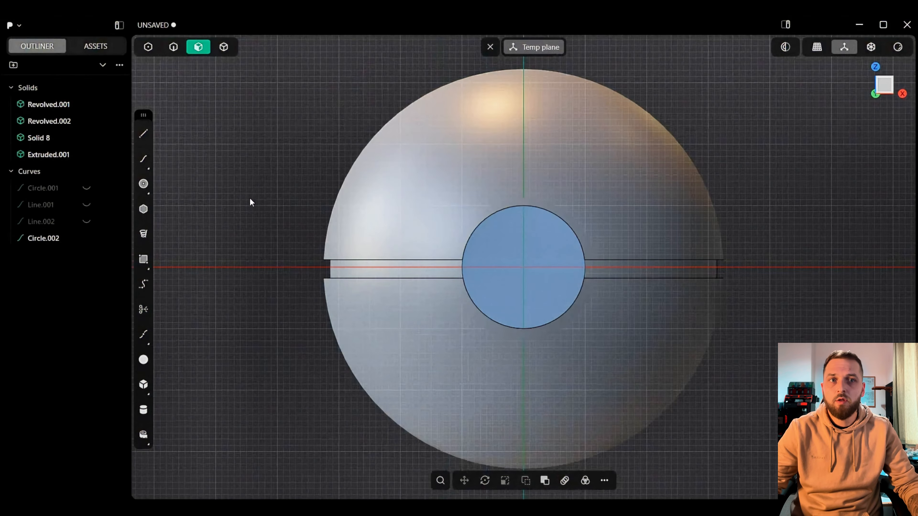
pyautogui.click(143, 184)
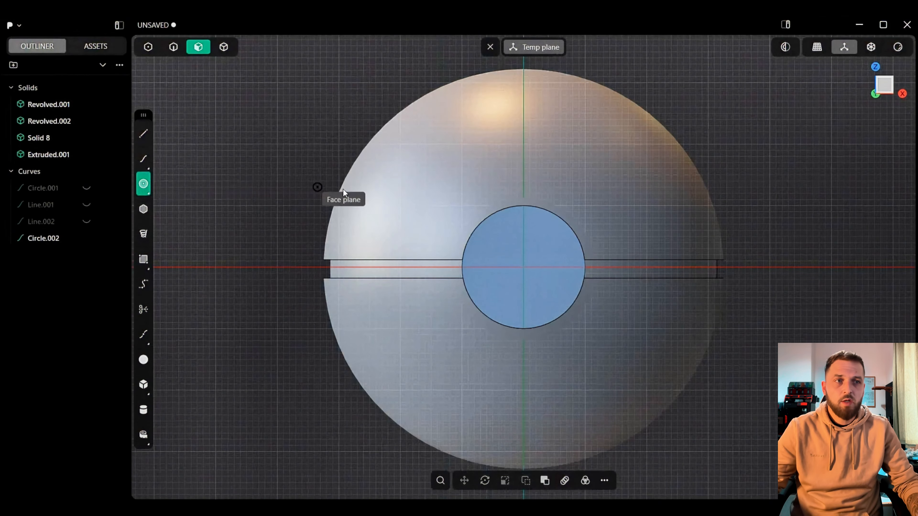
pyautogui.click(523, 270)
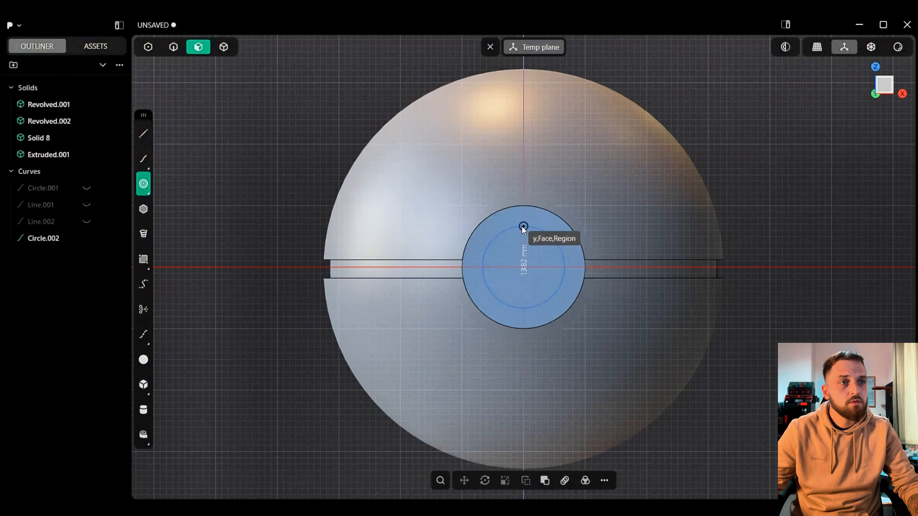
pyautogui.click(522, 226)
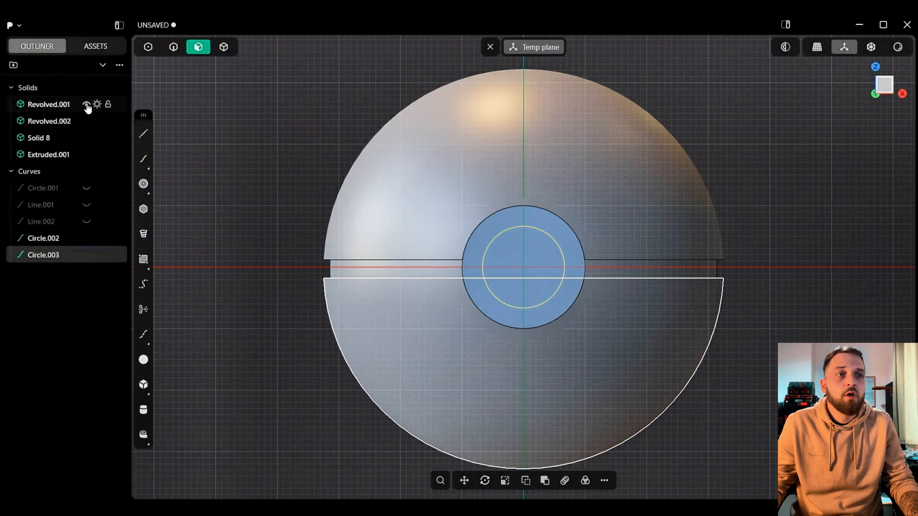
# Step: Hide both hemispheres, the inner disc and the older front circle curve, and exit the temporary construction plane to isolate the front disc
pyautogui.click(87, 104)
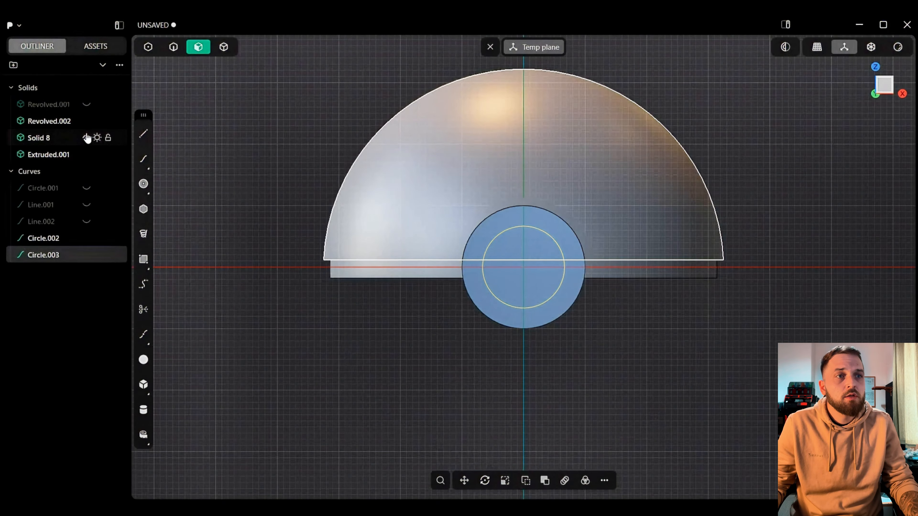
pyautogui.click(87, 138)
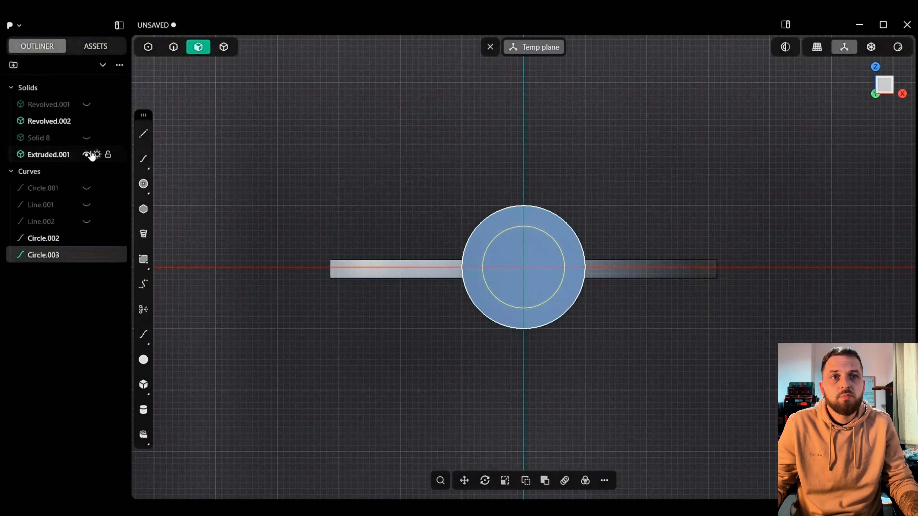
pyautogui.click(87, 122)
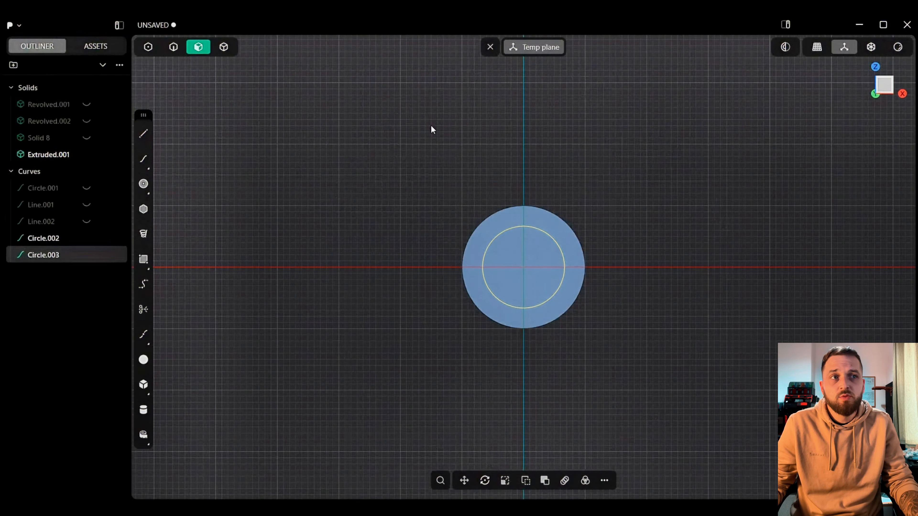
pyautogui.click(490, 47)
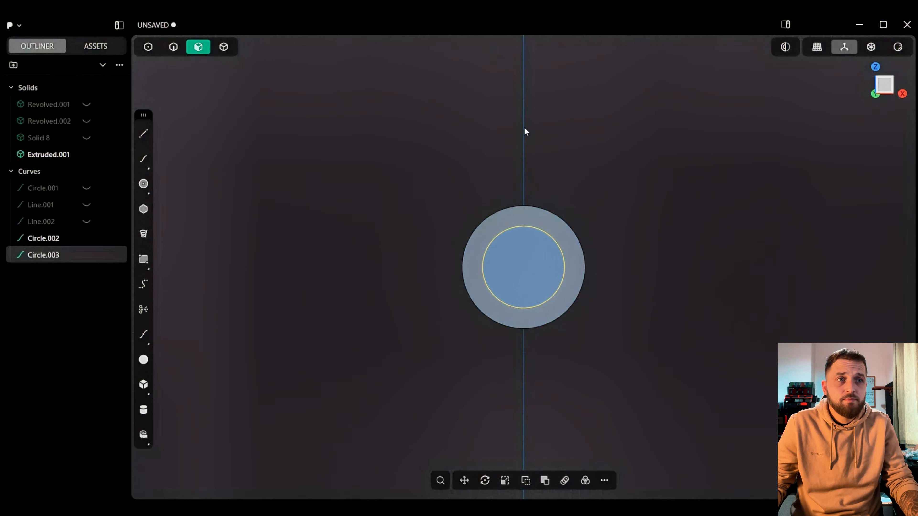
pyautogui.moveTo(542, 228); pyautogui.dragTo(491, 240, button='middle')
pyautogui.scroll(3, 483, 238)
pyautogui.click(87, 238)
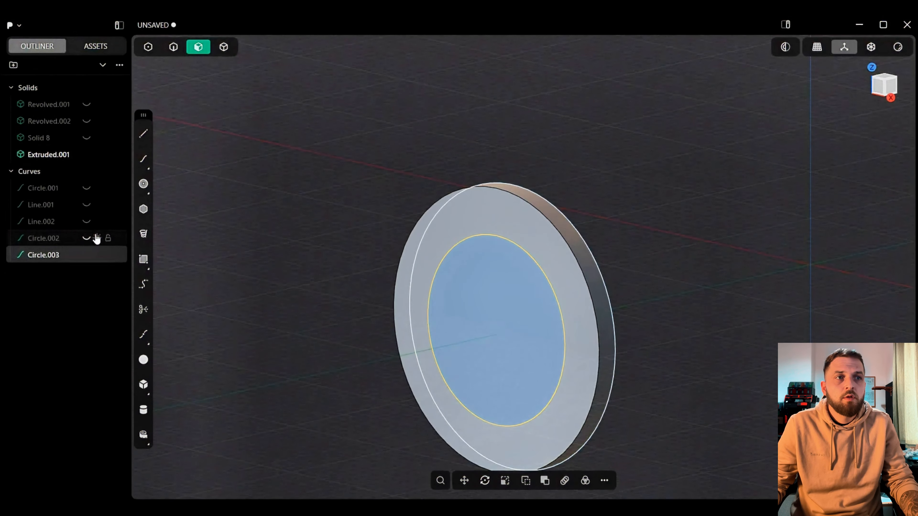
# Step: Extrude the new circle region symmetrically by about 11.19 mm as a cut through the front disc
pyautogui.click(461, 260)
pyautogui.press('e')
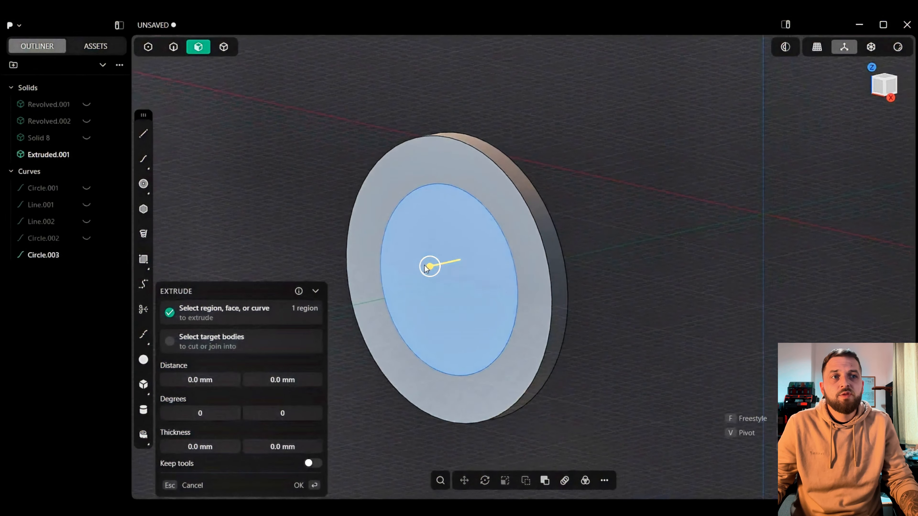
pyautogui.moveTo(455, 266); pyautogui.dragTo(547, 243)
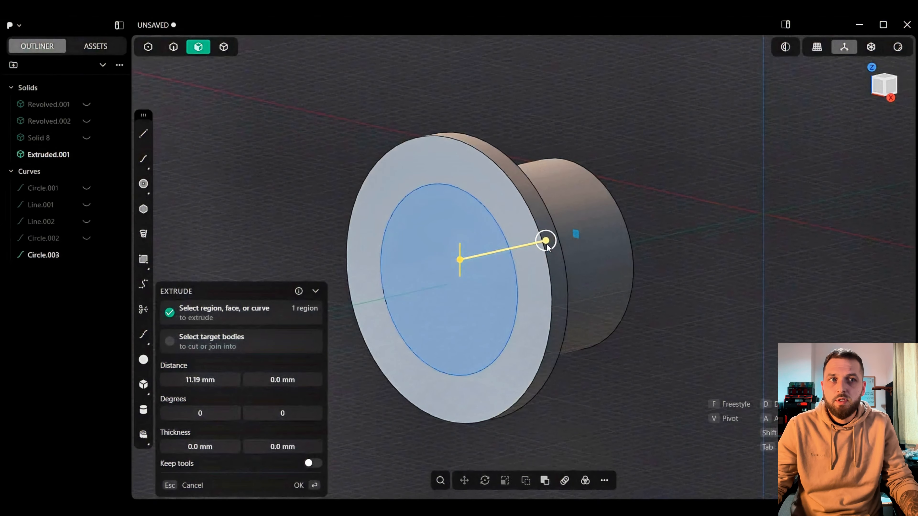
pyautogui.press('s')
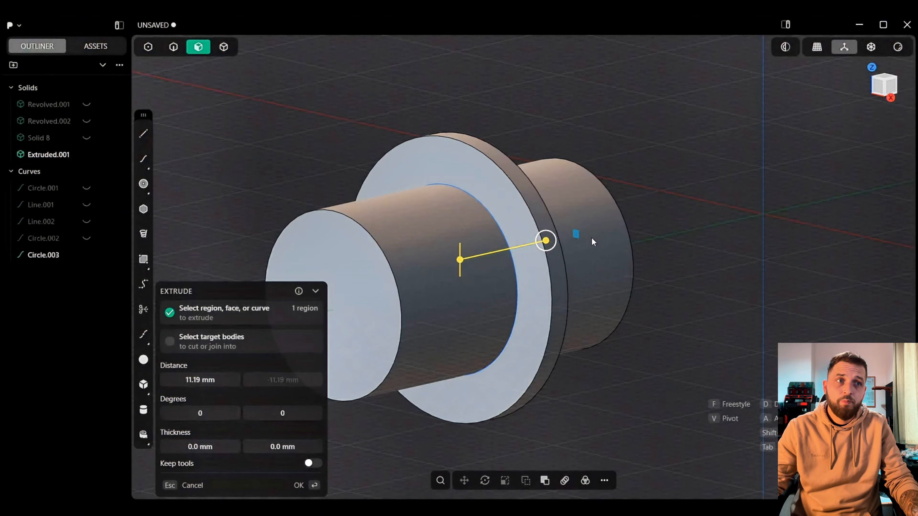
pyautogui.press('Tab')
pyautogui.click(483, 174)
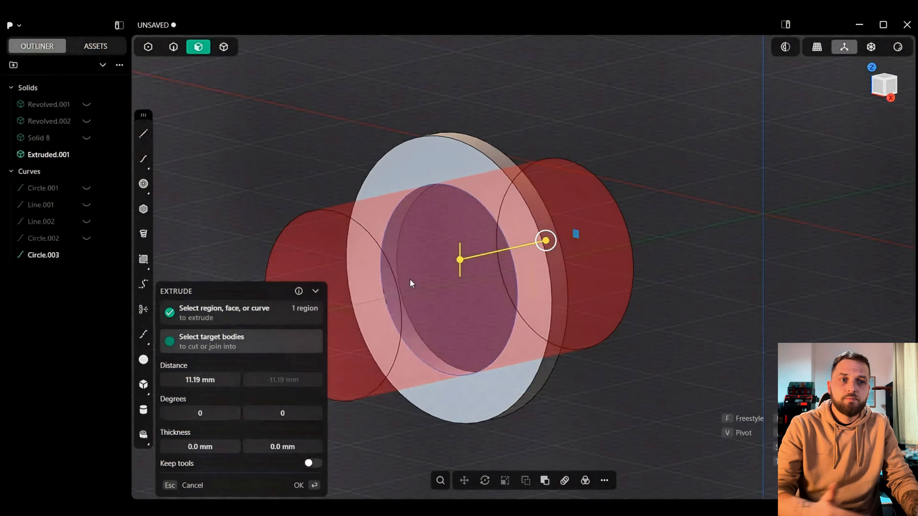
pyautogui.click(315, 485)
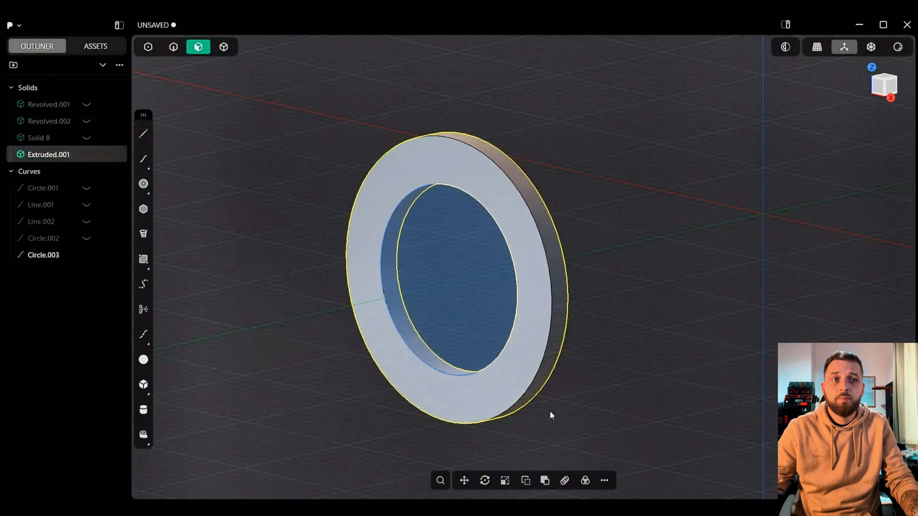
# Step: Move the circle curve 1.55 mm inward onto the back edge of the ring's hole
pyautogui.click(682, 368)
pyautogui.click(54, 257)
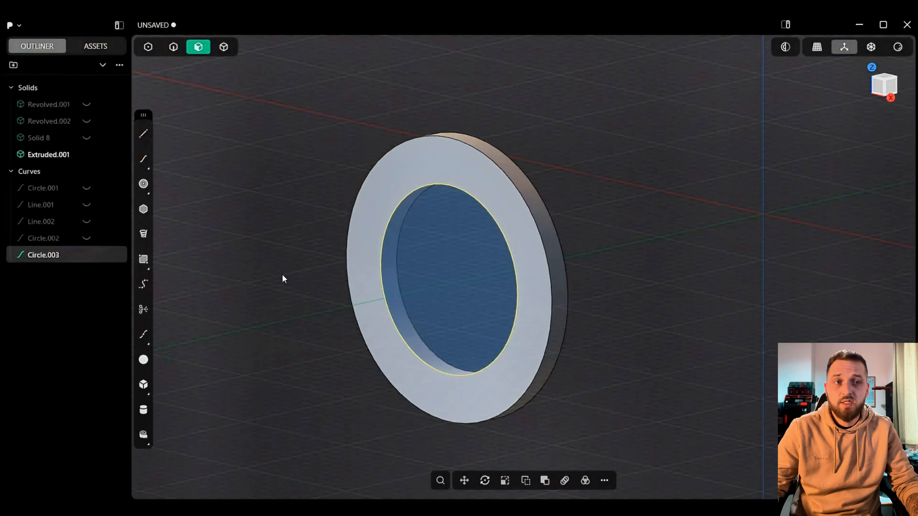
pyautogui.press('g')
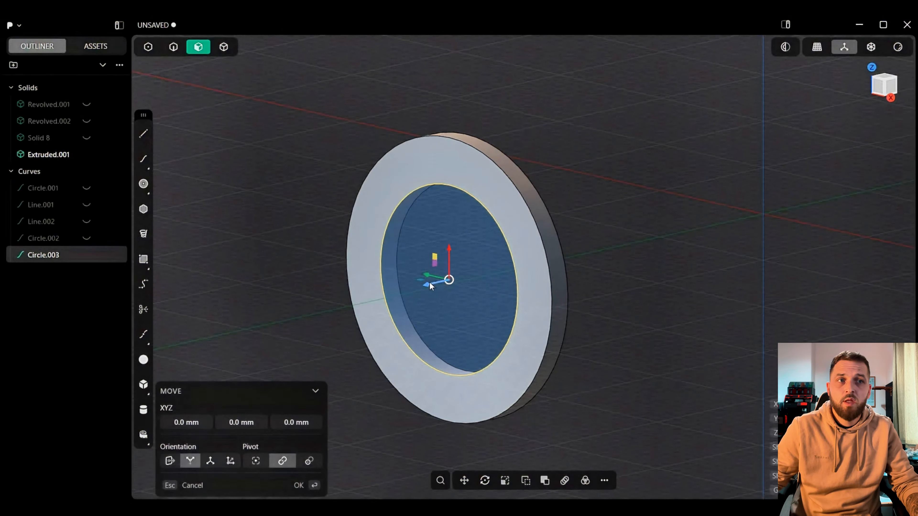
pyautogui.moveTo(426, 287); pyautogui.dragTo(402, 274)
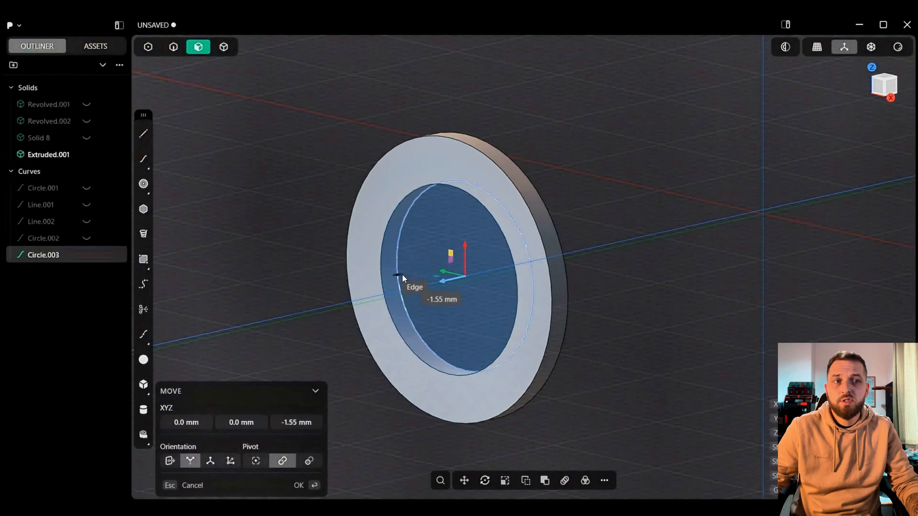
pyautogui.rightClick(648, 188)
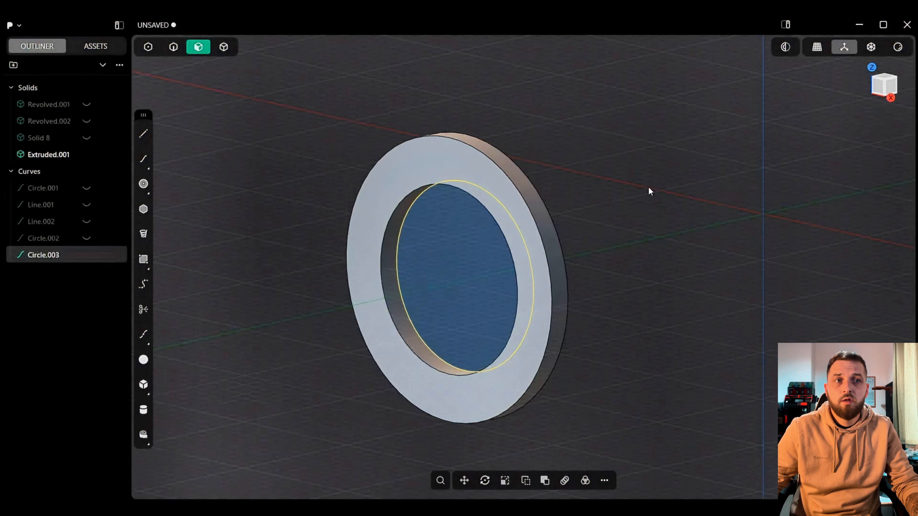
# Step: Extrude the circle region at the back of the ring about 5.77 mm outward as a separate button body
pyautogui.click(649, 188)
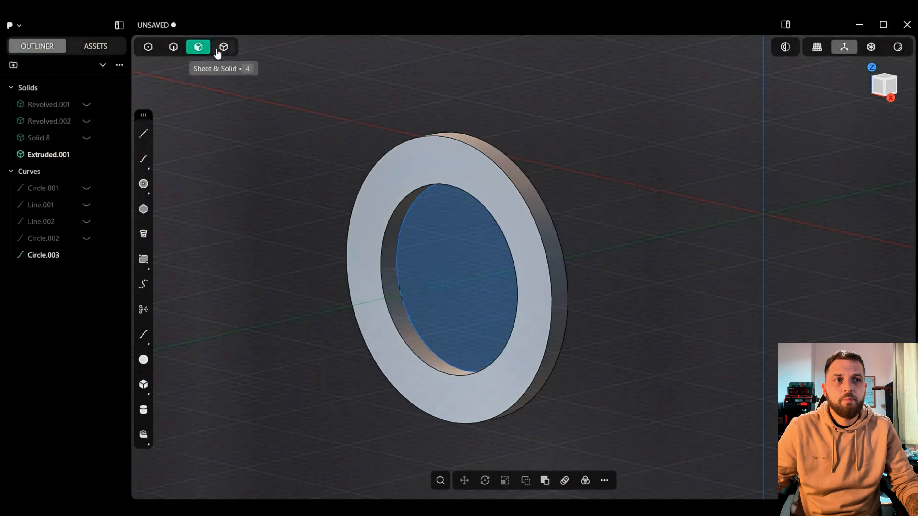
pyautogui.click(426, 239)
pyautogui.press('e')
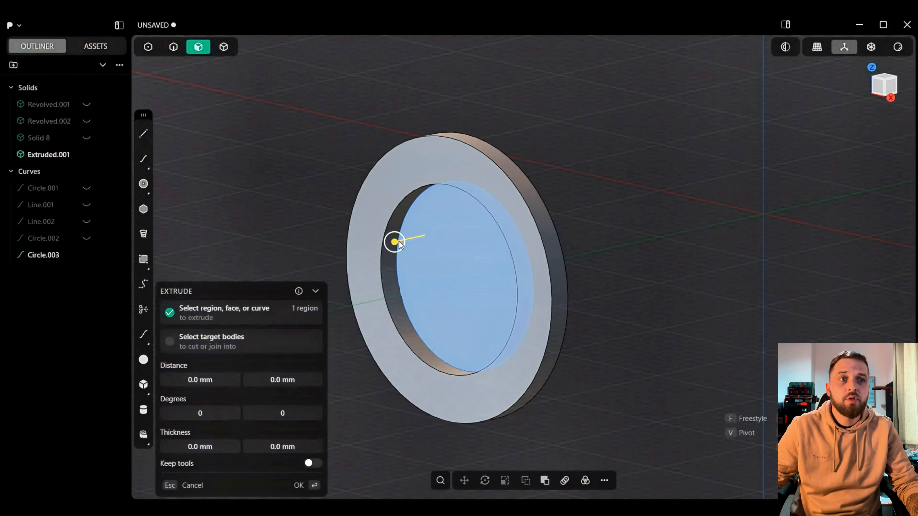
pyautogui.moveTo(395, 241); pyautogui.dragTo(335, 250)
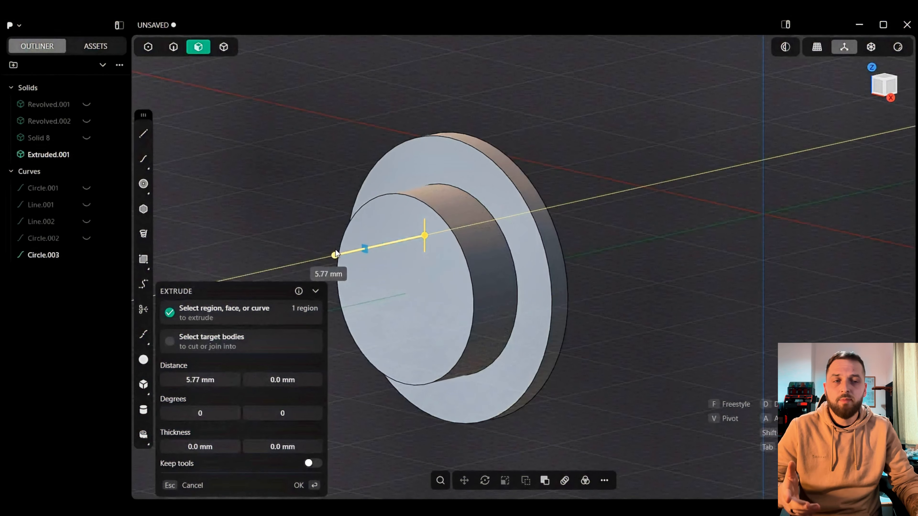
pyautogui.press('Return')
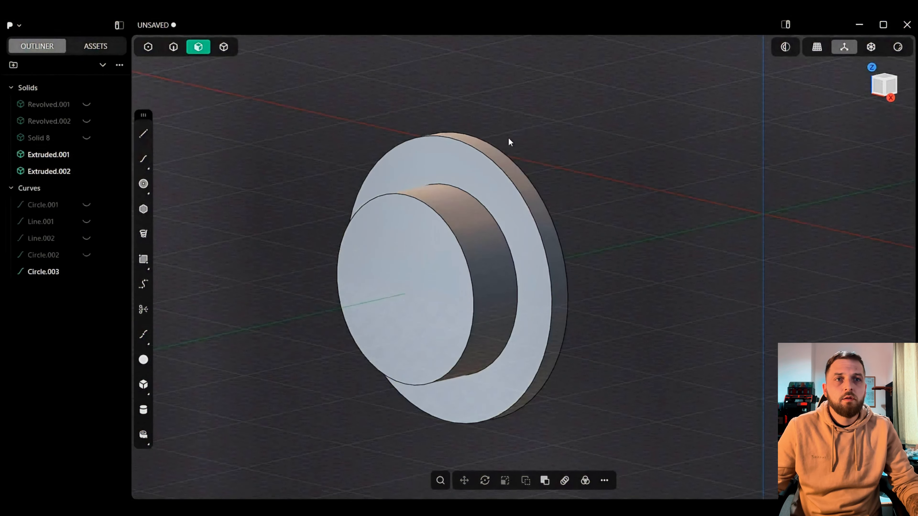
# Step: Show the inner disc and both hemispheres again around the ring and button
pyautogui.click(86, 138)
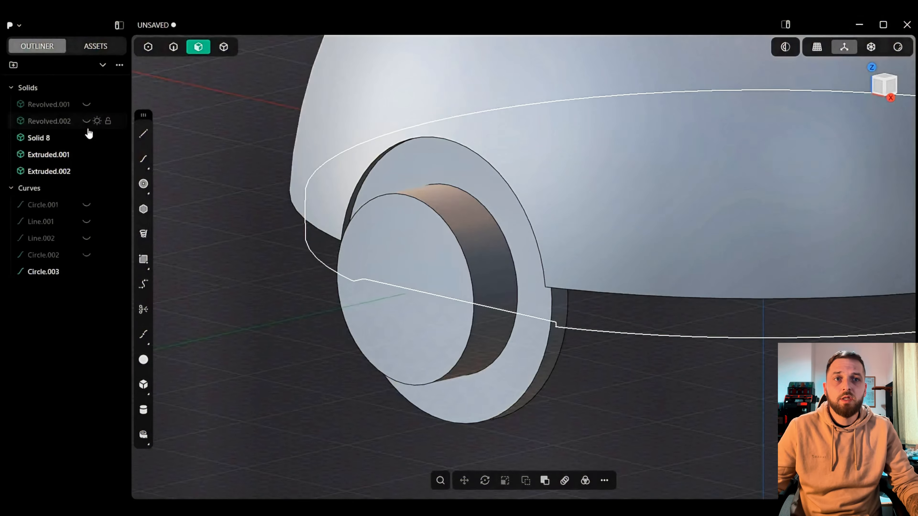
pyautogui.click(86, 121)
pyautogui.click(86, 104)
pyautogui.scroll(-6, 600, 170)
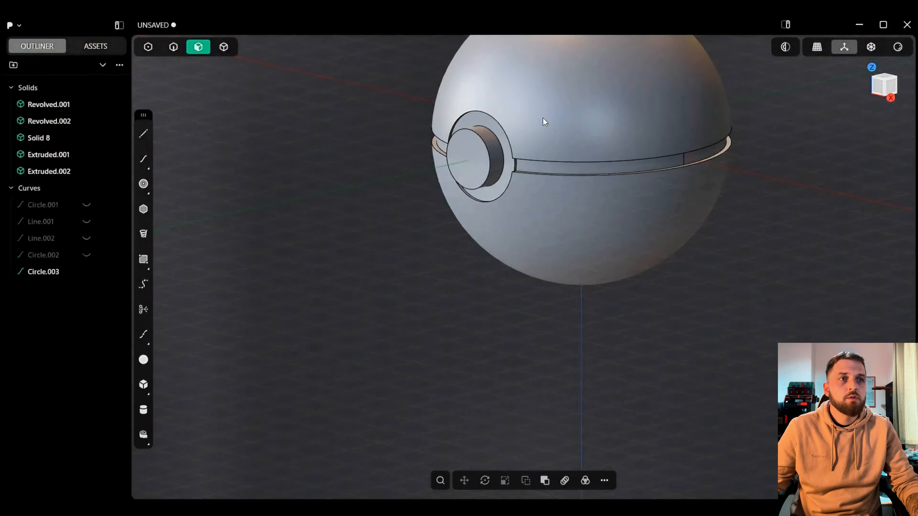
pyautogui.keyDown('shift'); pyautogui.moveTo(543, 118); pyautogui.dragTo(506, 192, button='middle'); pyautogui.keyUp('shift')
pyautogui.scroll(6, 511, 189)
pyautogui.keyDown('shift'); pyautogui.moveTo(437, 213); pyautogui.dragTo(486, 212, button='middle'); pyautogui.keyUp('shift')
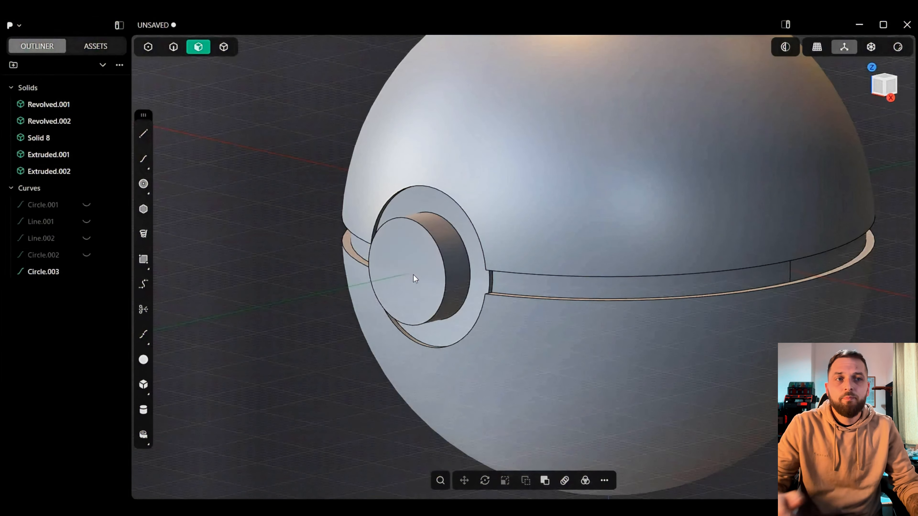
# Step: Draw a circle about 7.7 mm in diameter, centred on the button's front face
pyautogui.click(413, 275)
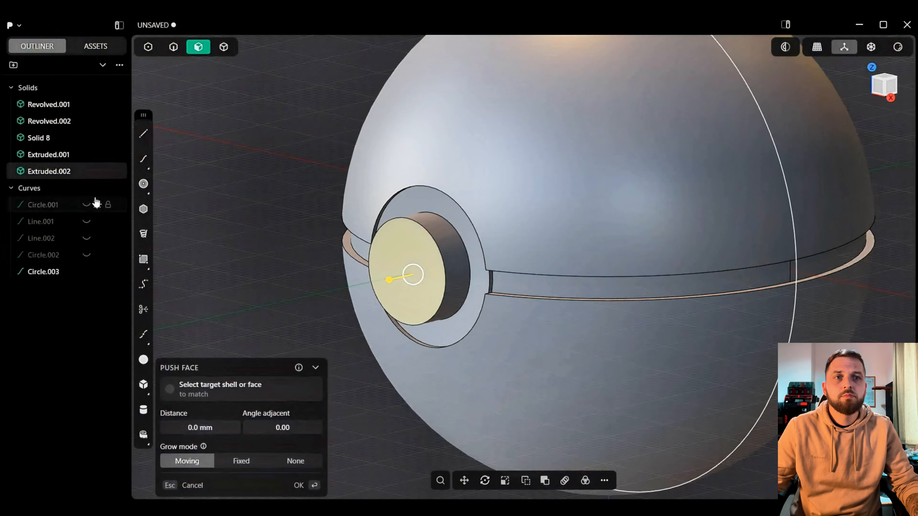
pyautogui.click(143, 184)
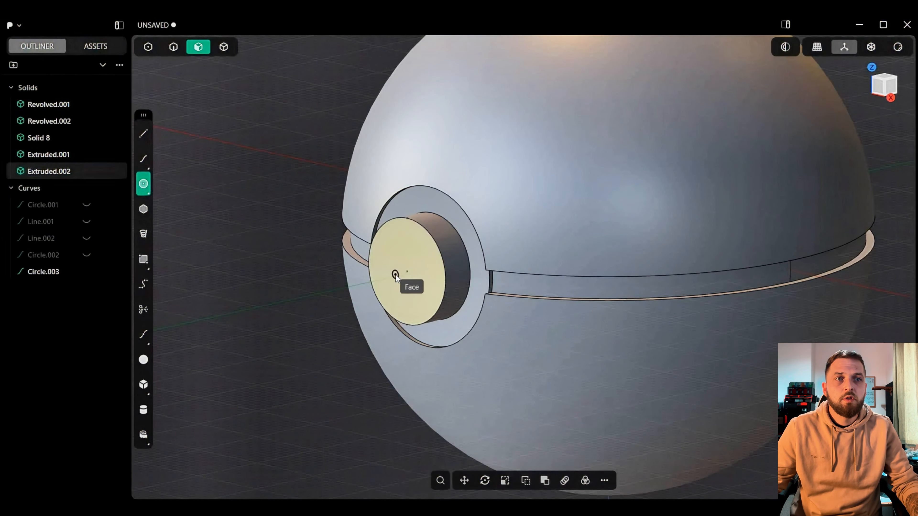
pyautogui.click(406, 271)
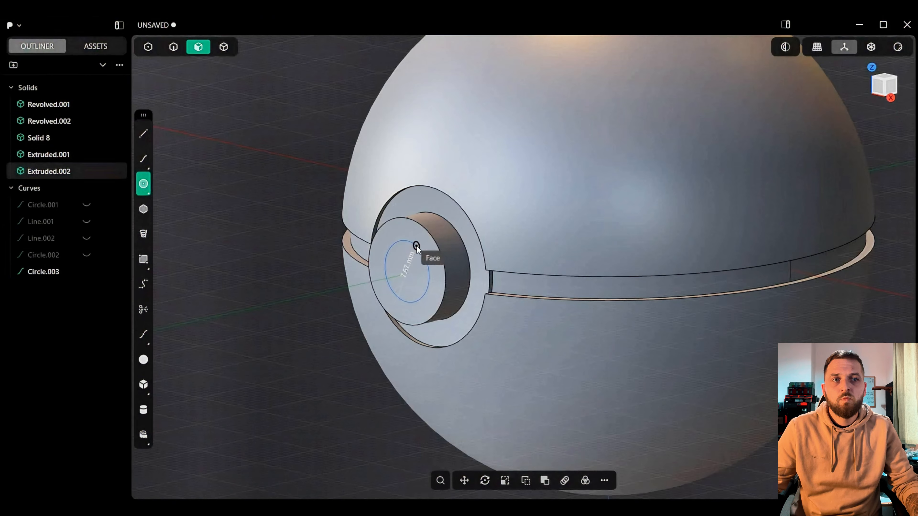
pyautogui.click(416, 247)
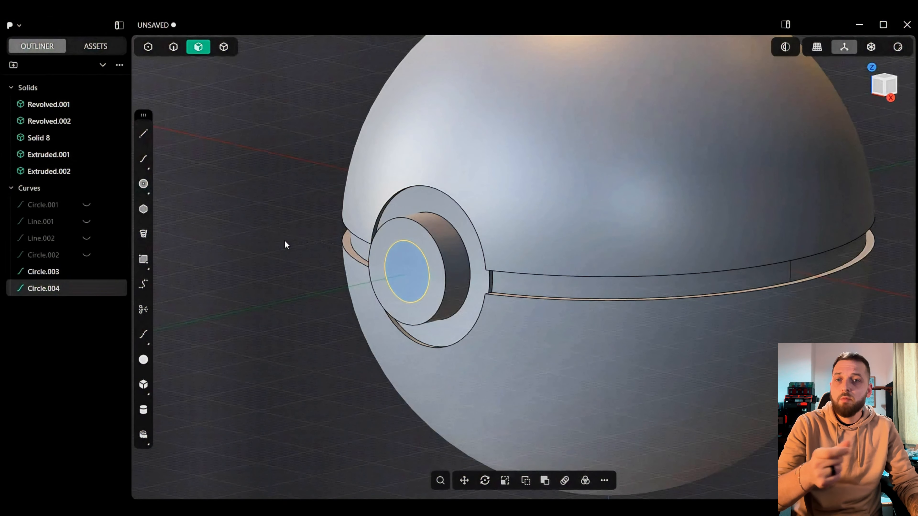
pyautogui.click(411, 233)
pyautogui.moveTo(390, 236)
pyautogui.mouseDown()
pyautogui.moveTo(399, 235)
pyautogui.moveTo(380, 246)
pyautogui.moveTo(400, 241)
pyautogui.moveTo(375, 250)
pyautogui.moveTo(403, 241)
pyautogui.mouseUp()
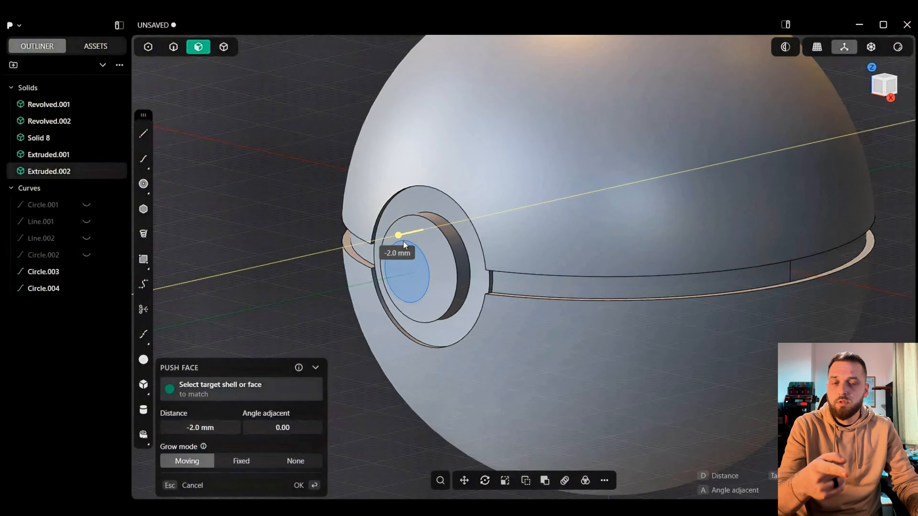
pyautogui.click(197, 485)
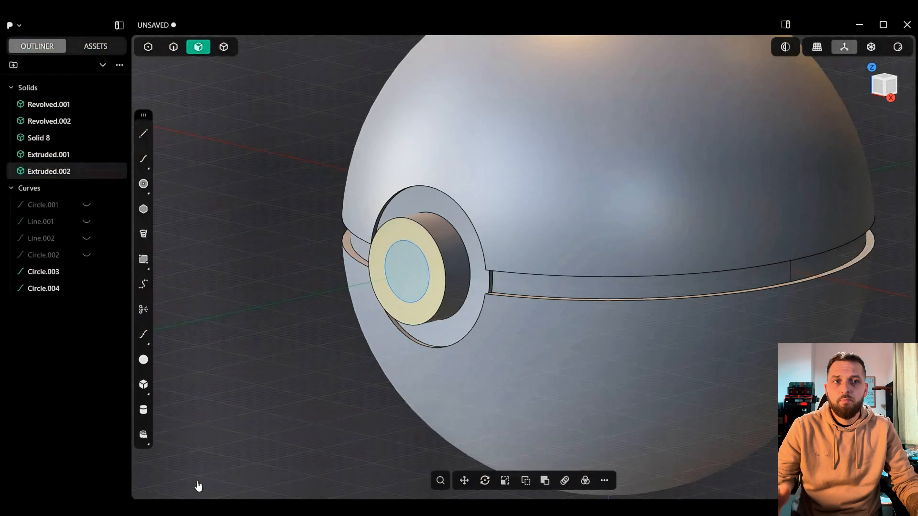
pyautogui.click(245, 350)
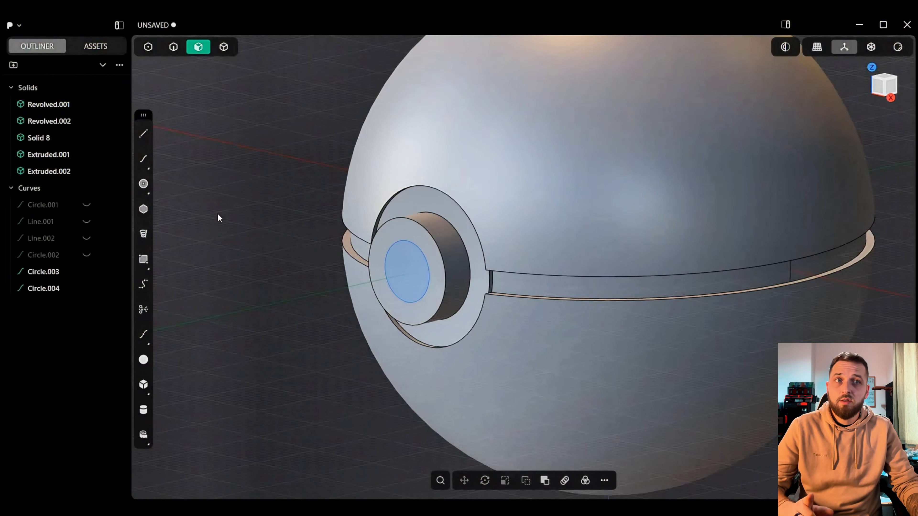
# Step: Imprint the small circle curve onto the front face of the button body
pyautogui.click(174, 53)
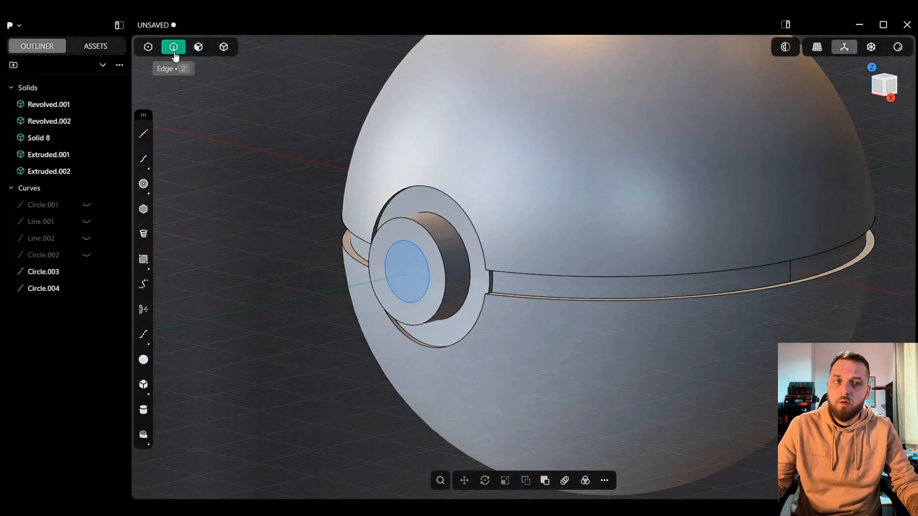
pyautogui.click(399, 244)
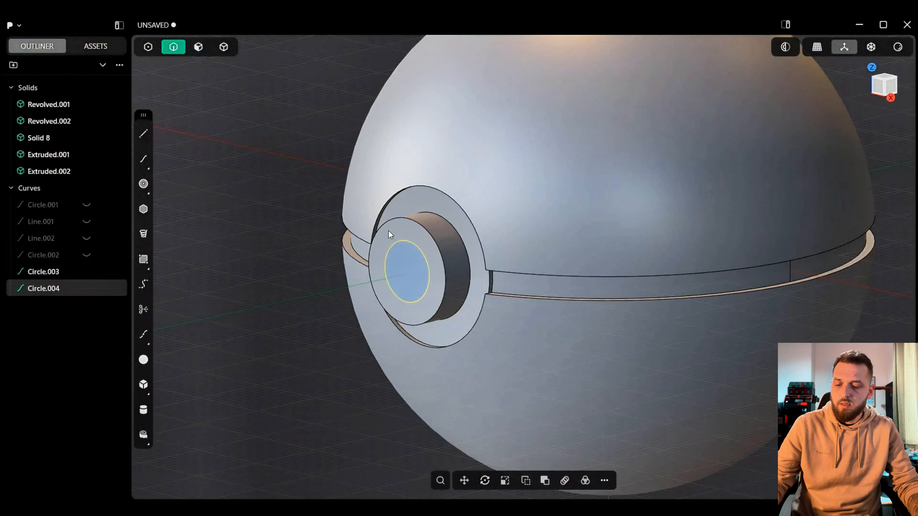
pyautogui.hotkey('shift', 'i')
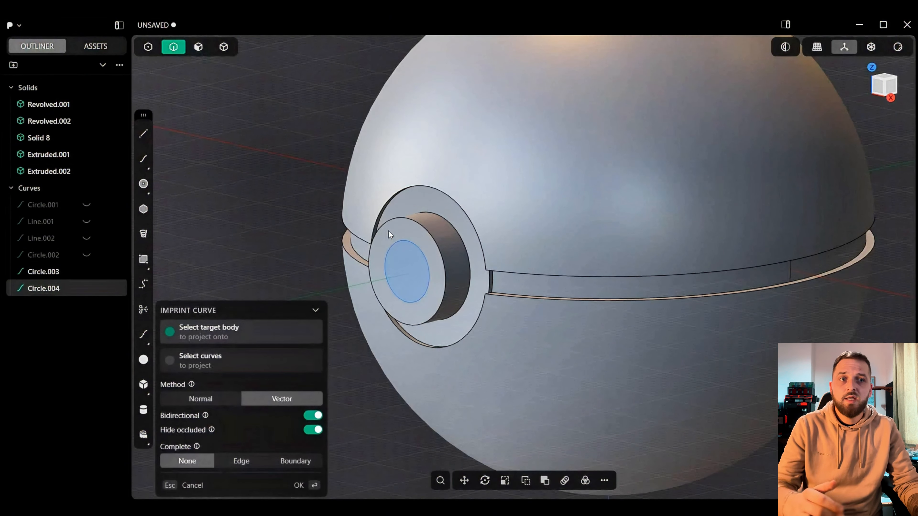
pyautogui.click(409, 234)
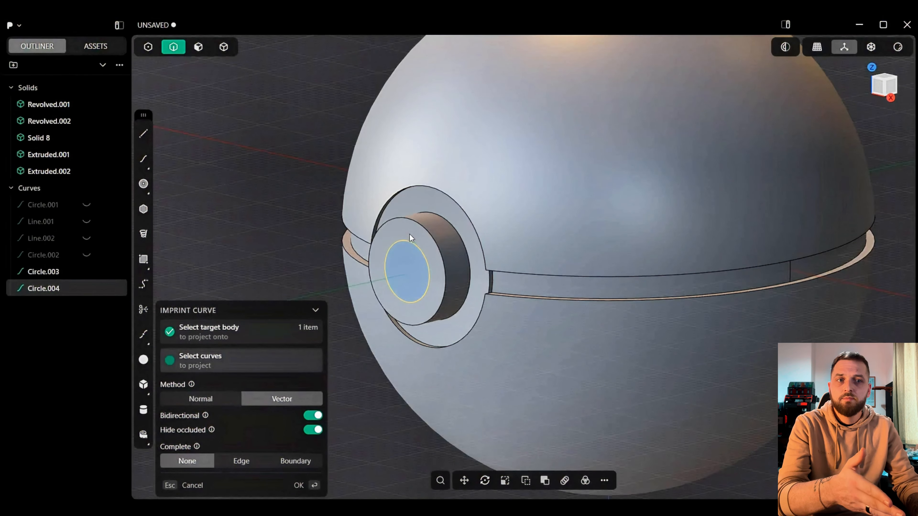
pyautogui.click(317, 485)
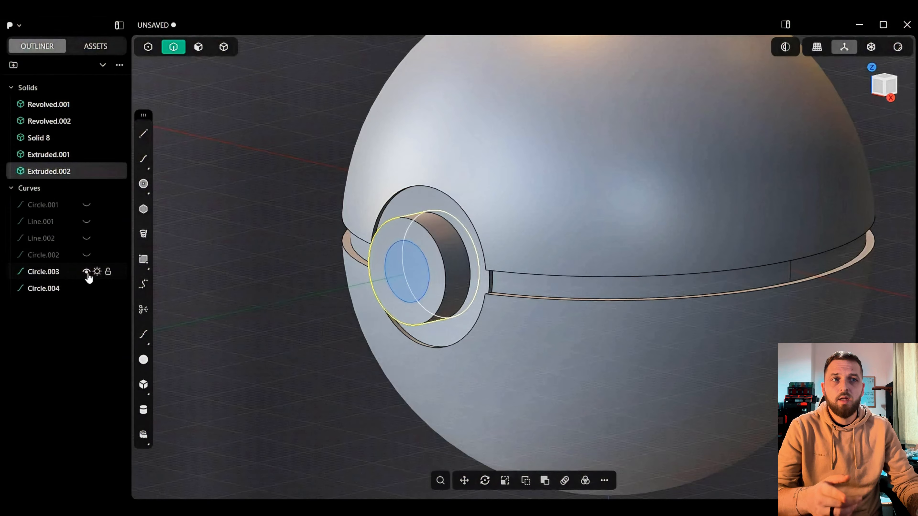
# Step: Hide the two circle curves that were used for building the button
pyautogui.click(87, 273)
pyautogui.click(87, 288)
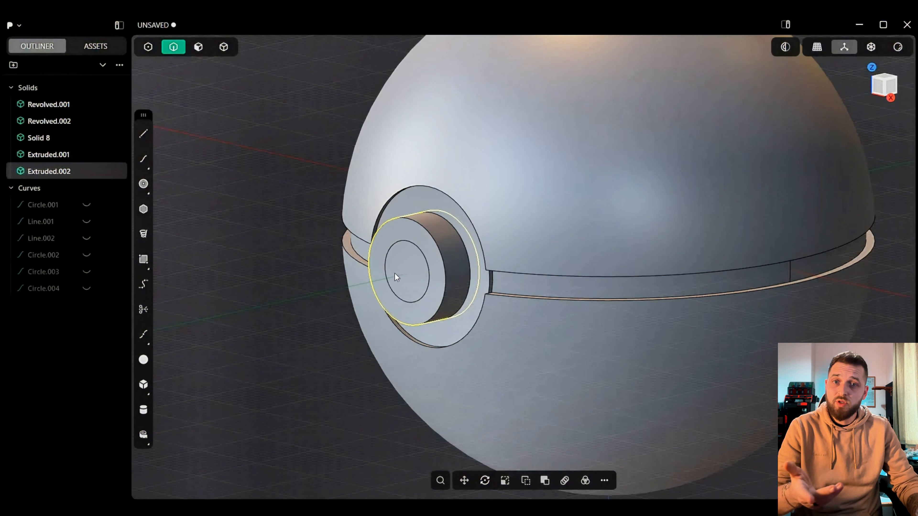
pyautogui.click(326, 244)
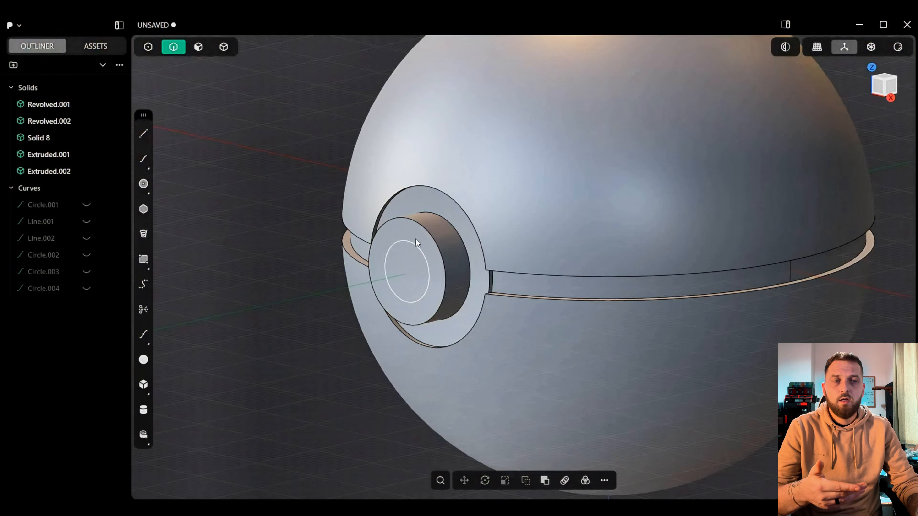
# Step: Push the button's front face around the imprinted circle 2.53 mm inward, leaving a raised centre
pyautogui.click(199, 46)
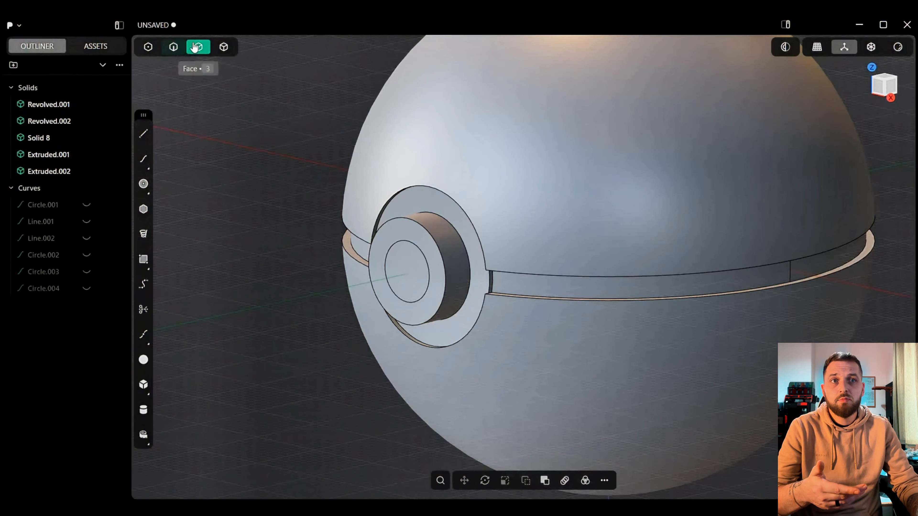
pyautogui.moveTo(408, 230)
pyautogui.mouseDown()
pyautogui.moveTo(385, 234)
pyautogui.moveTo(401, 231)
pyautogui.mouseUp()
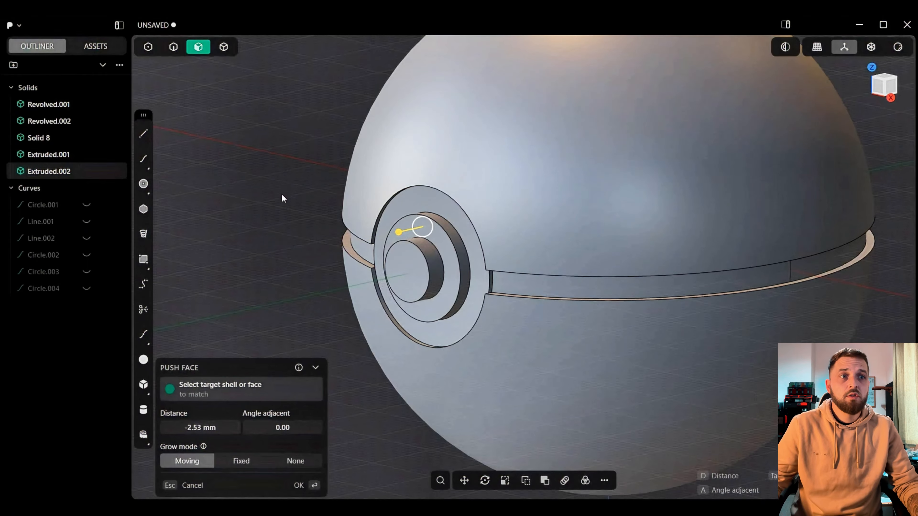
pyautogui.press('Return')
# Step: Push the front face of the button's raised centre 0.9 mm inward
pyautogui.scroll(5, 468, 306)
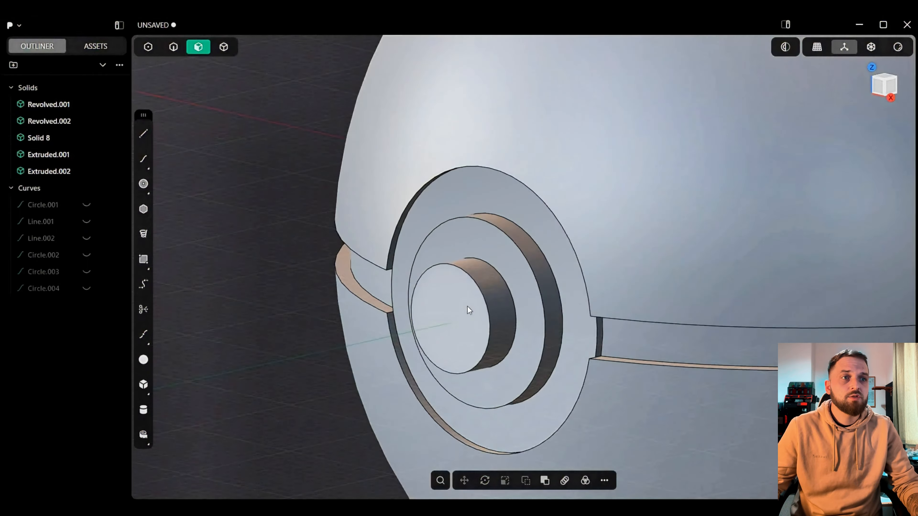
pyautogui.click(364, 280)
pyautogui.moveTo(335, 285); pyautogui.dragTo(345, 284)
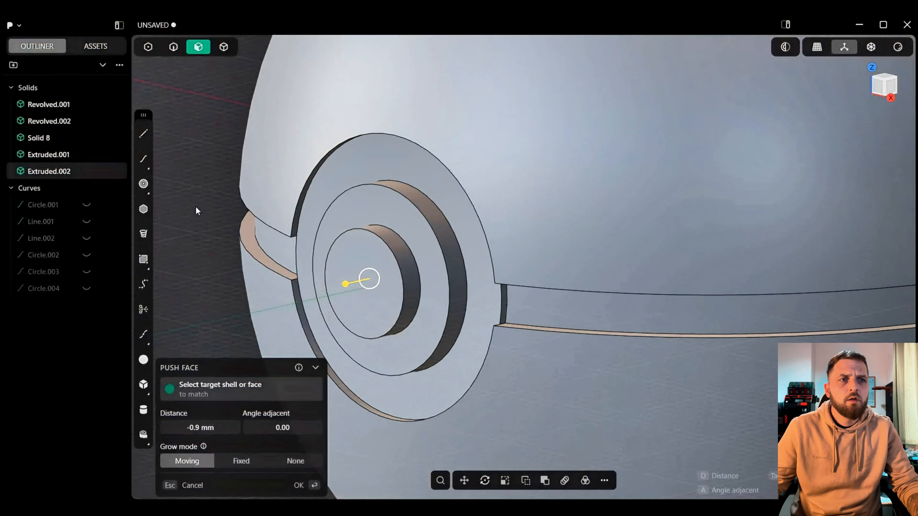
pyautogui.press('Return')
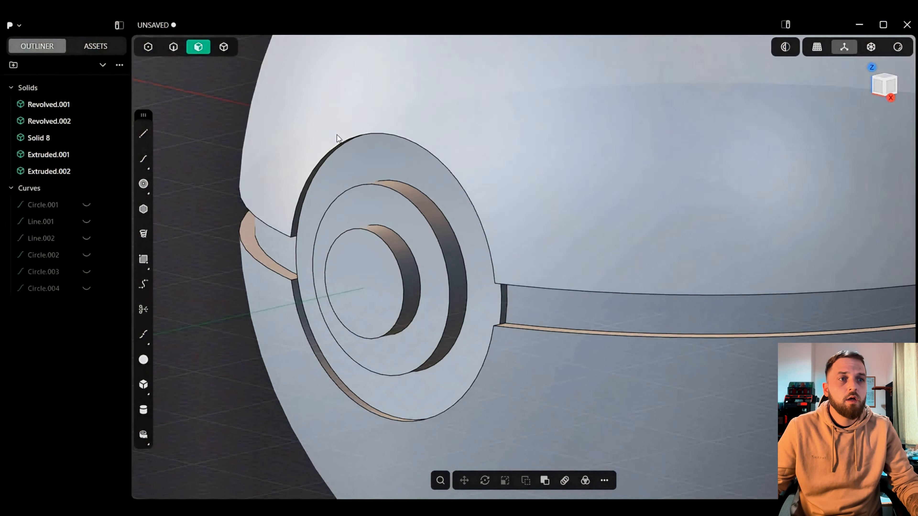
# Step: Chamfer the front edges of the button's outer step and raised centre by 0.66 mm
pyautogui.scroll(-5, 337, 135)
pyautogui.keyDown('shift'); pyautogui.moveTo(507, 98); pyautogui.dragTo(435, 178, button='middle'); pyautogui.keyUp('shift')
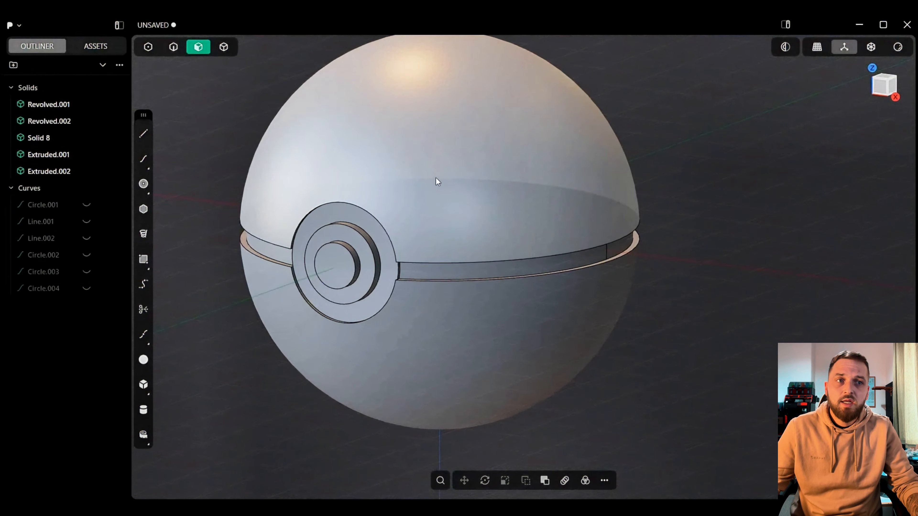
pyautogui.scroll(10, 400, 187)
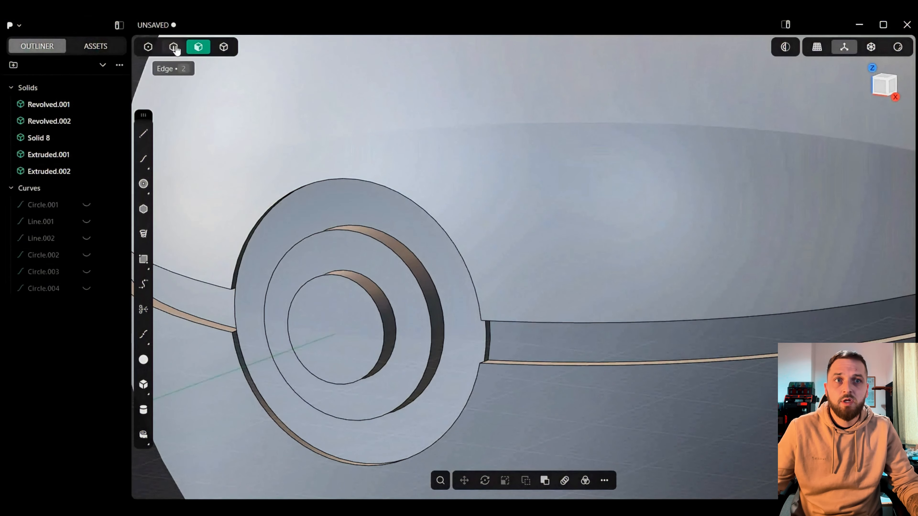
pyautogui.click(174, 48)
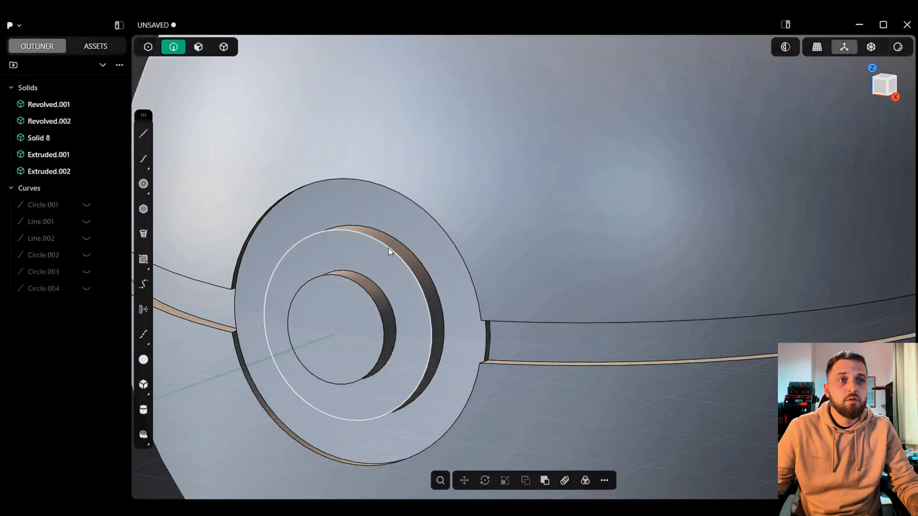
pyautogui.click(388, 248)
pyautogui.press('f')
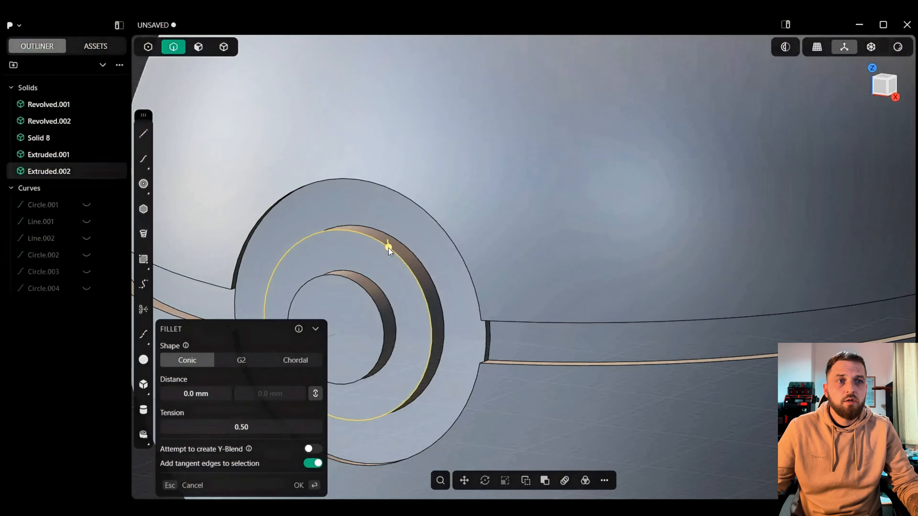
pyautogui.click(365, 290)
pyautogui.moveTo(368, 262); pyautogui.dragTo(475, 251, button='middle')
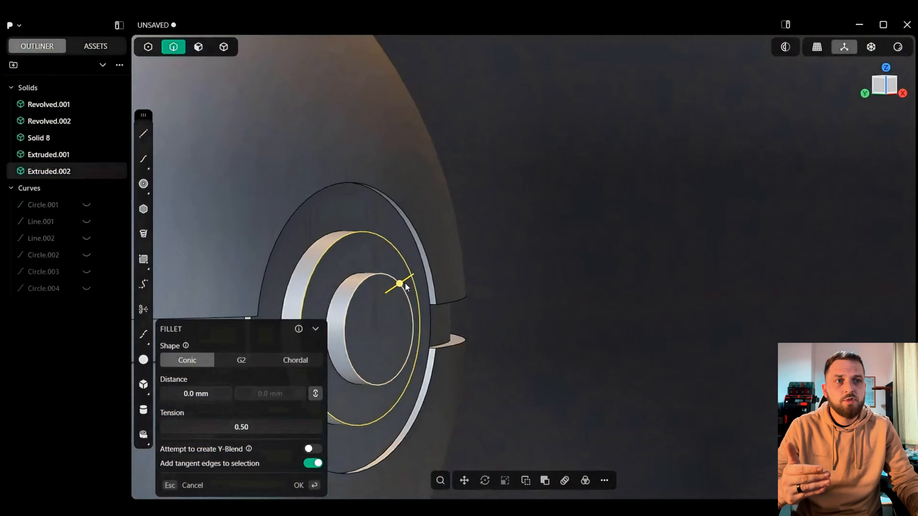
pyautogui.moveTo(400, 284); pyautogui.dragTo(394, 291)
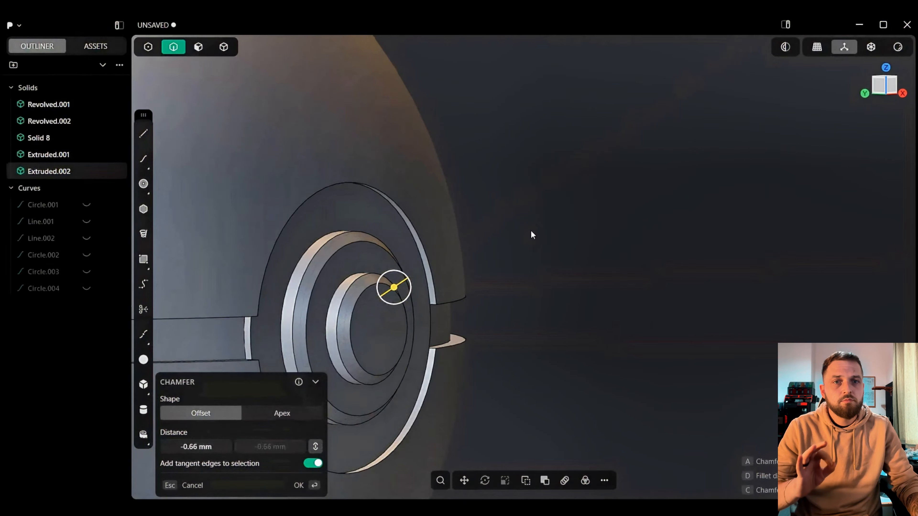
pyautogui.press('Return')
pyautogui.click(531, 230)
# Step: Fillet the outer edges of both hemispheres along the equator groove and around the front ring by 0.2 mm
pyautogui.scroll(-3, 531, 230)
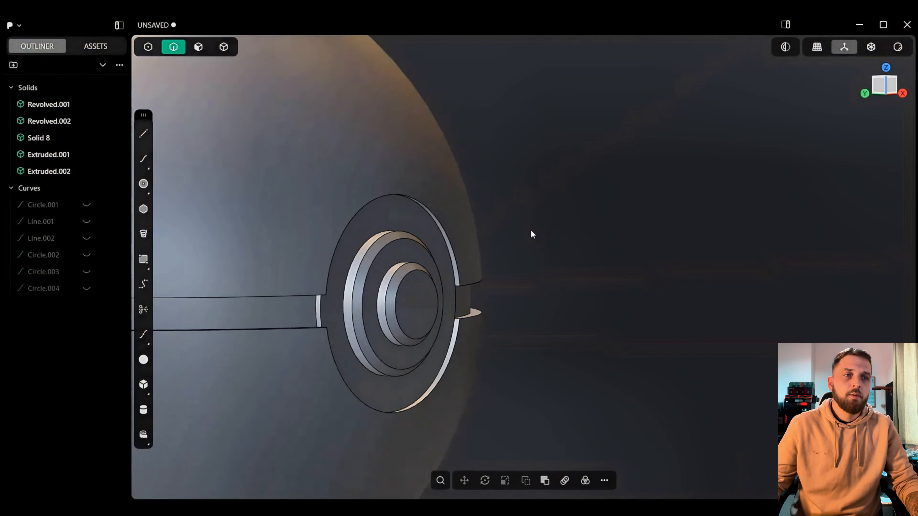
pyautogui.keyDown('shift'); pyautogui.moveTo(531, 230); pyautogui.dragTo(603, 196, button='middle'); pyautogui.keyUp('shift')
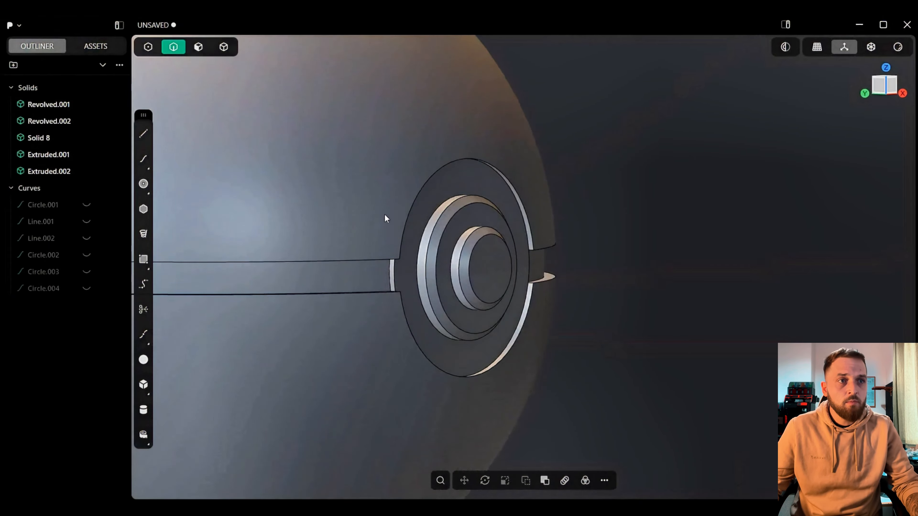
pyautogui.moveTo(385, 221); pyautogui.dragTo(244, 220, button='middle')
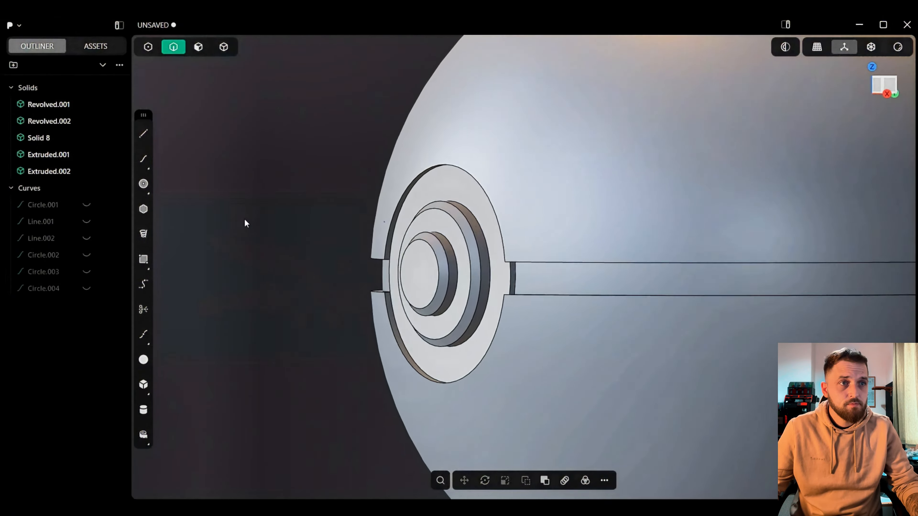
pyautogui.keyDown('shift'); pyautogui.moveTo(592, 216); pyautogui.dragTo(476, 222, button='middle'); pyautogui.keyUp('shift')
pyautogui.scroll(3, 477, 223)
pyautogui.keyDown('shift'); pyautogui.moveTo(403, 236); pyautogui.dragTo(459, 220, button='middle'); pyautogui.keyUp('shift')
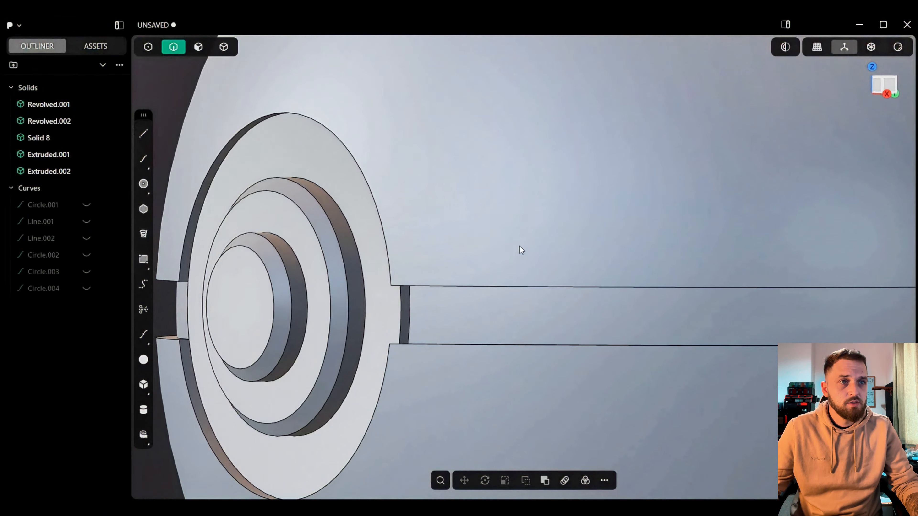
pyautogui.moveTo(521, 243); pyautogui.dragTo(559, 271, button='middle')
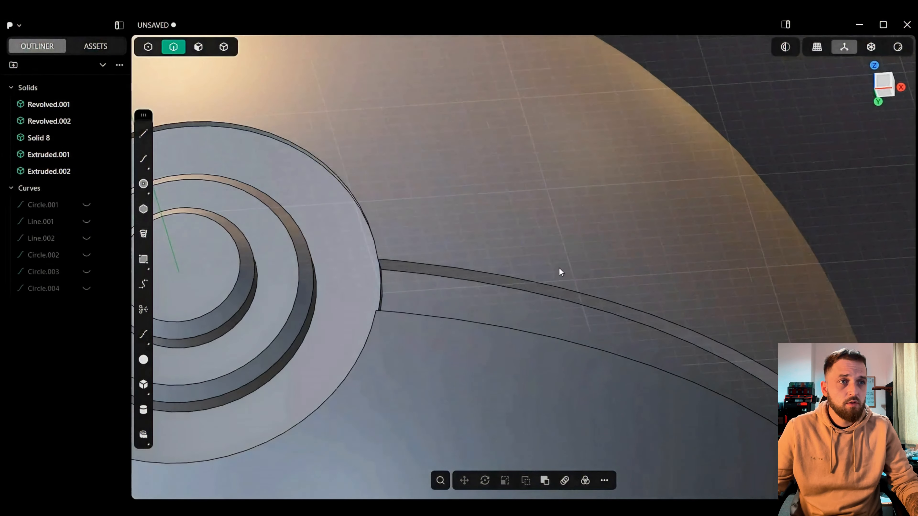
pyautogui.click(536, 285)
pyautogui.press('f')
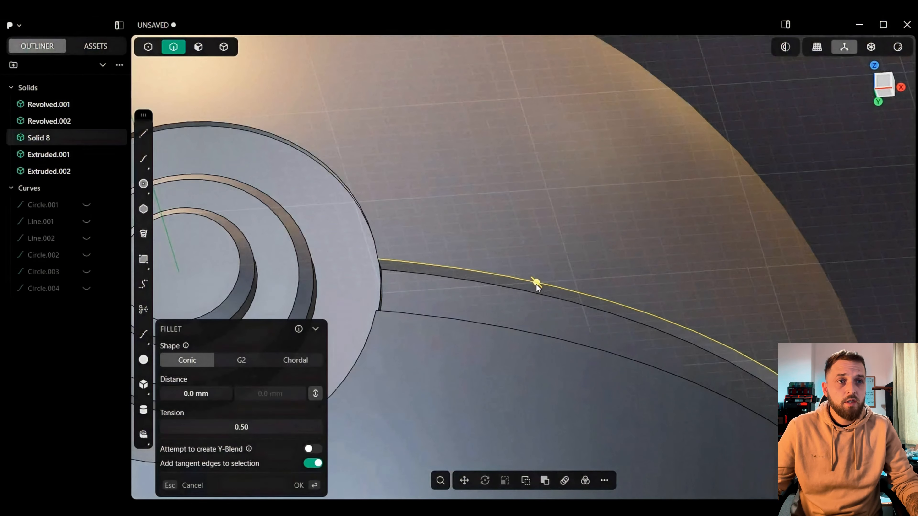
pyautogui.click(527, 333)
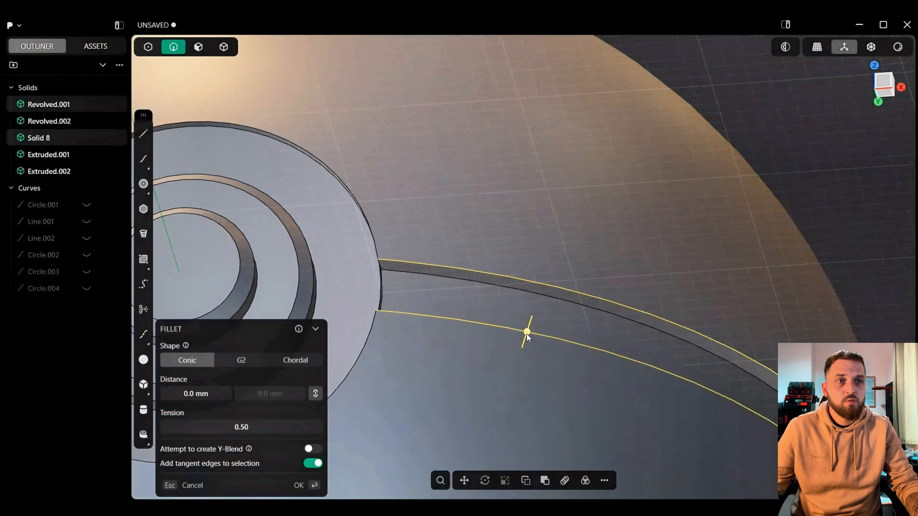
pyautogui.click(349, 186)
pyautogui.moveTo(366, 184)
pyautogui.keyDown('shift'); pyautogui.mouseDown(button='middle')
pyautogui.moveTo(545, 141)
pyautogui.moveTo(556, 174)
pyautogui.moveTo(590, 211)
pyautogui.moveTo(564, 249)
pyautogui.mouseUp(button='middle'); pyautogui.keyUp('shift')
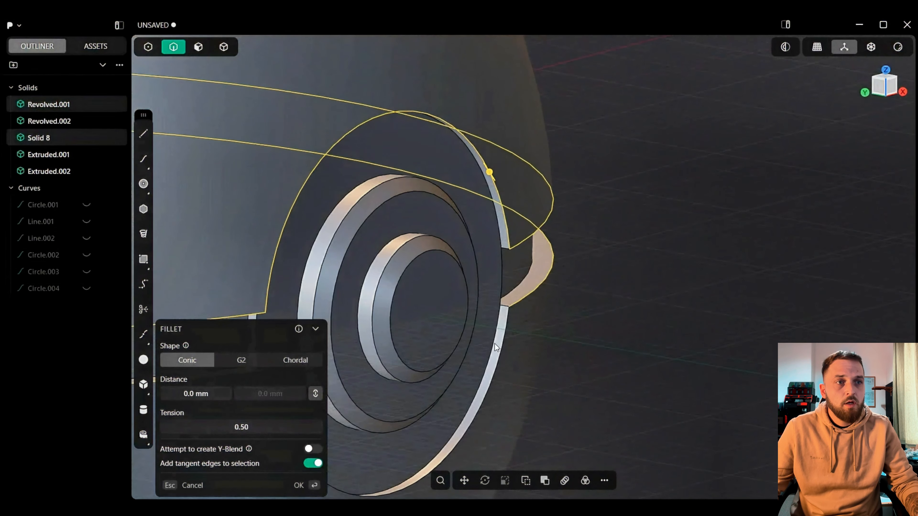
pyautogui.click(503, 340)
pyautogui.keyDown('shift'); pyautogui.moveTo(537, 323); pyautogui.dragTo(553, 268, button='middle'); pyautogui.keyUp('shift')
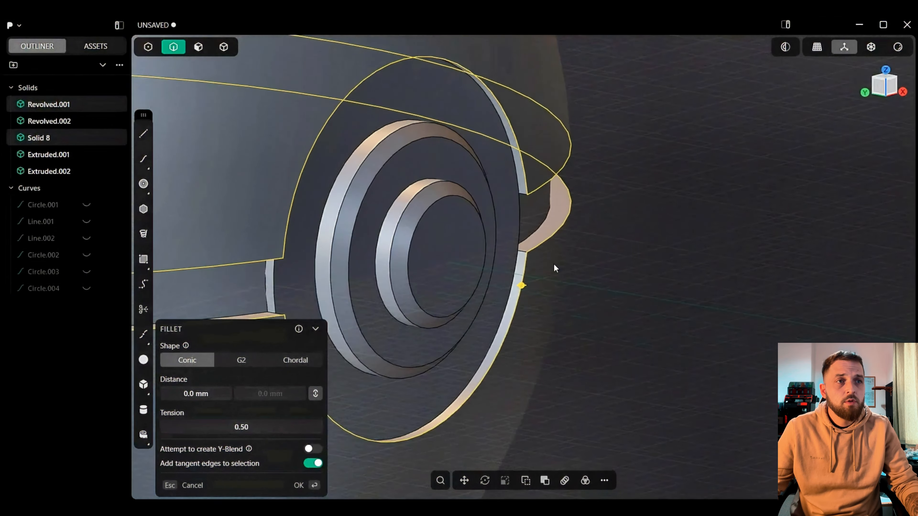
pyautogui.scroll(5, 553, 268)
pyautogui.moveTo(511, 292); pyautogui.dragTo(524, 271, button='middle')
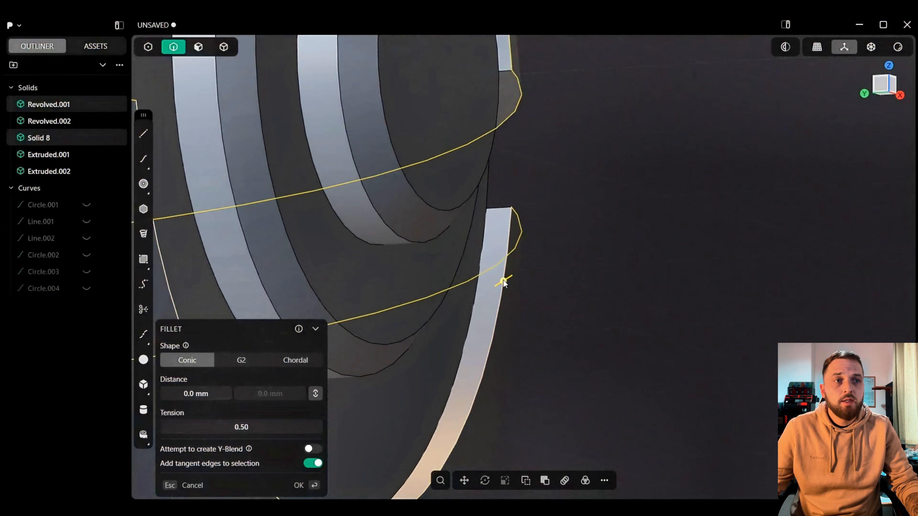
pyautogui.moveTo(503, 283); pyautogui.dragTo(506, 281)
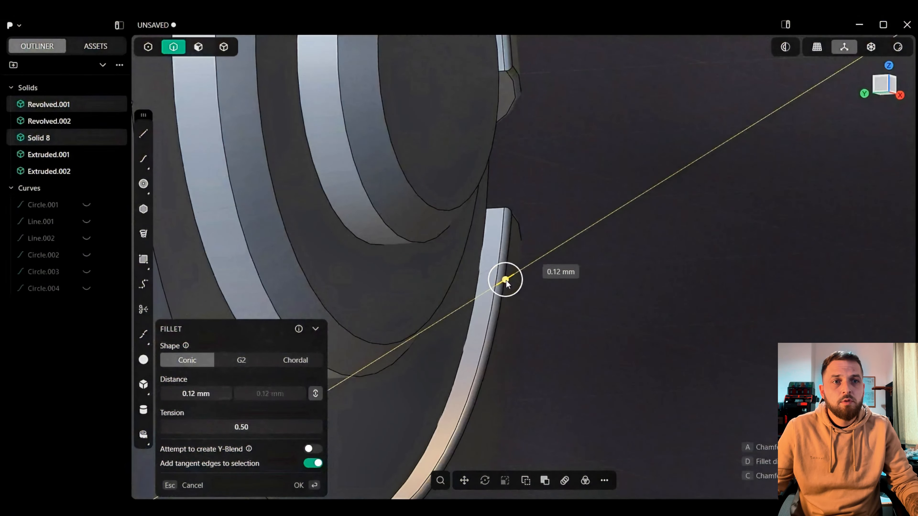
pyautogui.press('c')
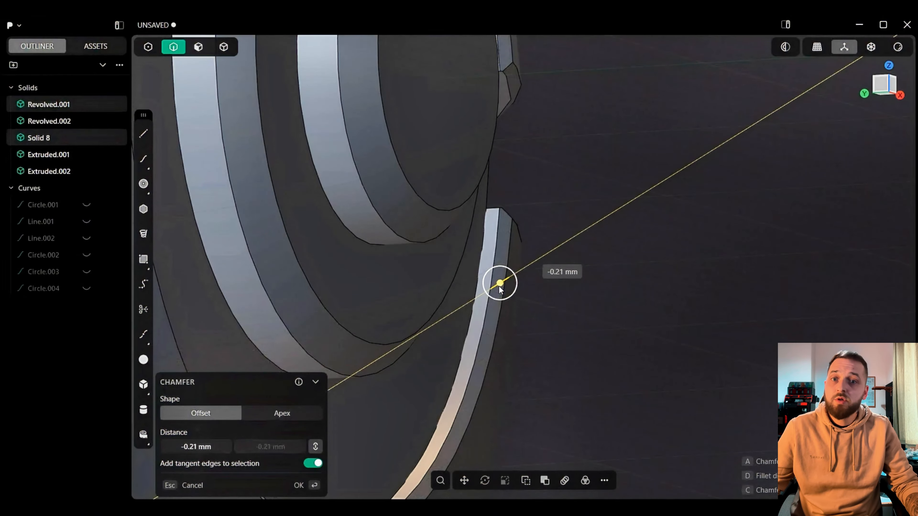
pyautogui.press('c')
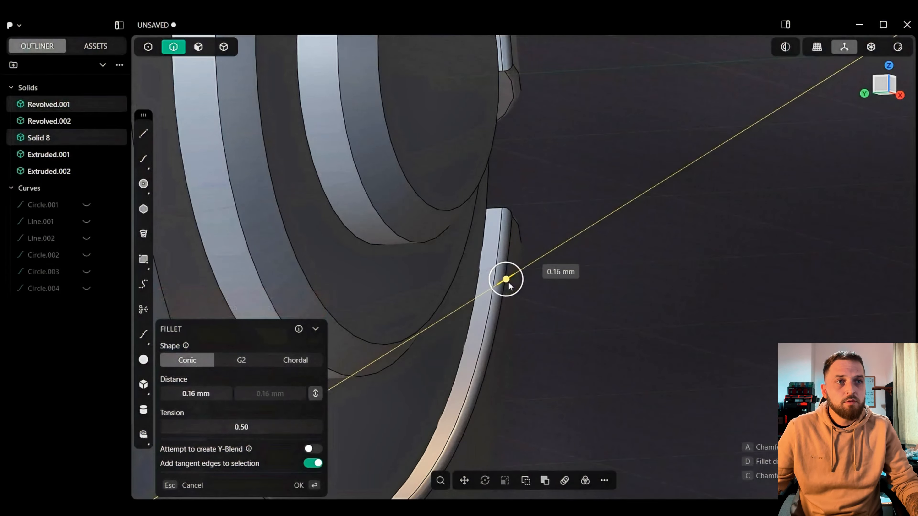
pyautogui.moveTo(509, 286); pyautogui.dragTo(510, 287)
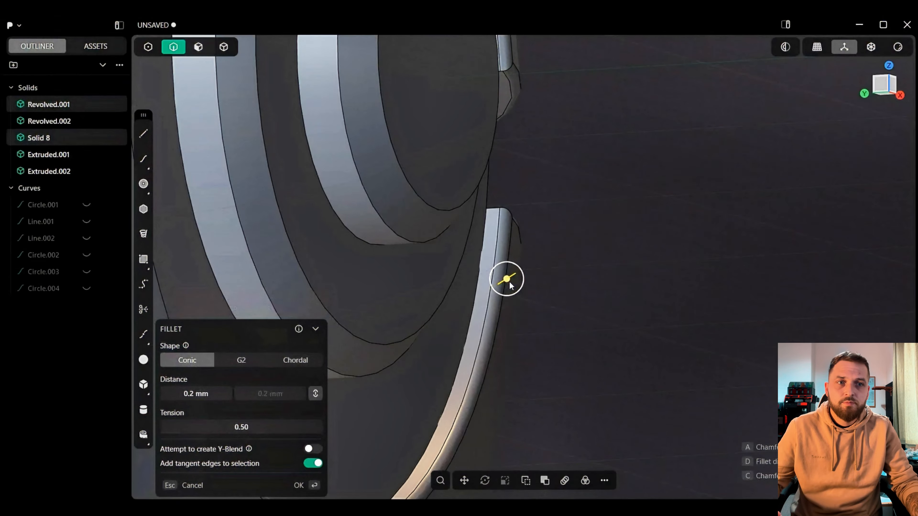
pyautogui.click(315, 486)
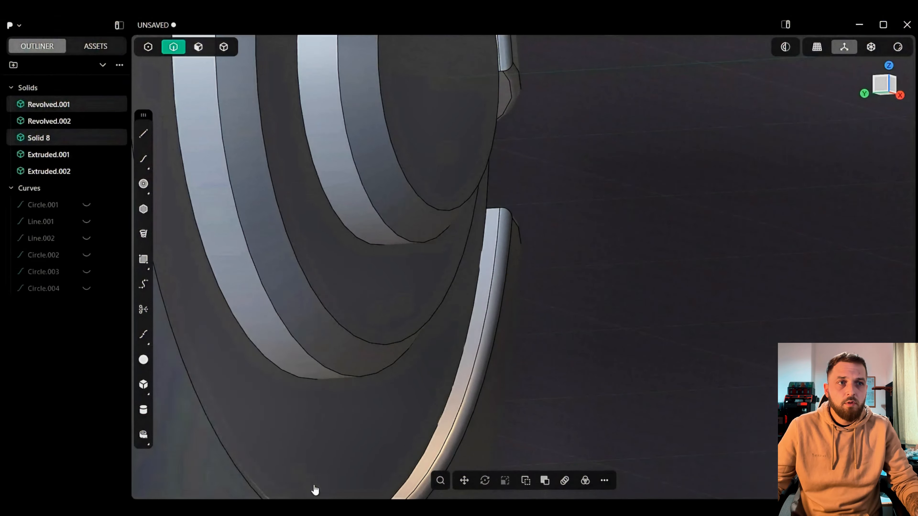
pyautogui.scroll(-10, 620, 305)
pyautogui.scroll(-3, 613, 302)
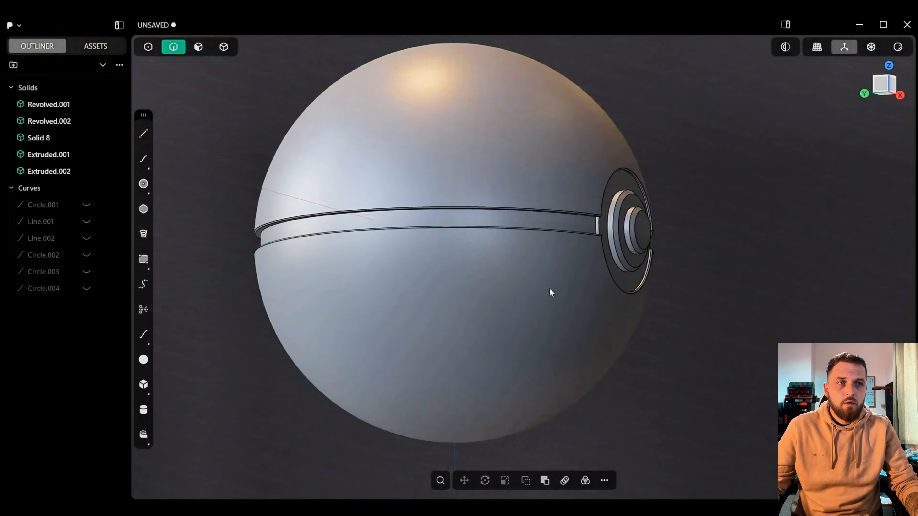
pyautogui.moveTo(549, 288); pyautogui.dragTo(589, 319, button='middle')
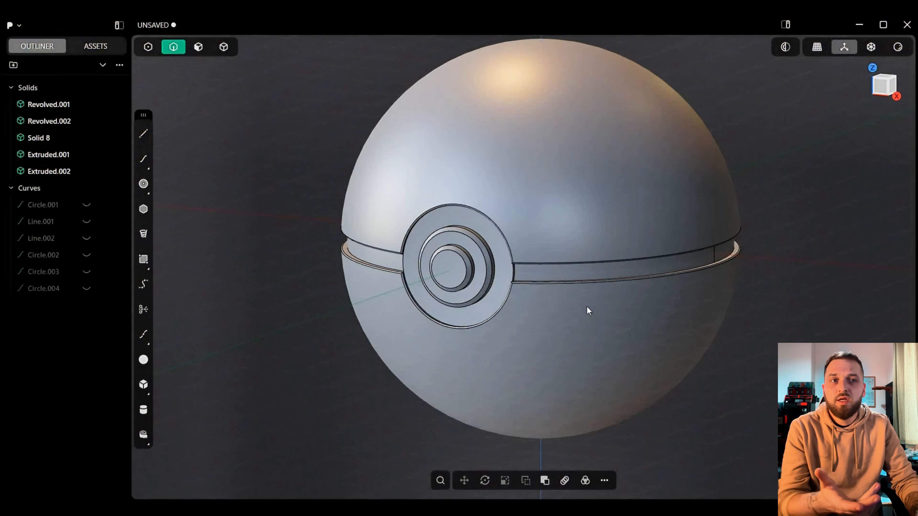
# Step: Hide the upper hemisphere and set a temporary construction plane on the top face of the recessed disc
pyautogui.moveTo(93, 108)
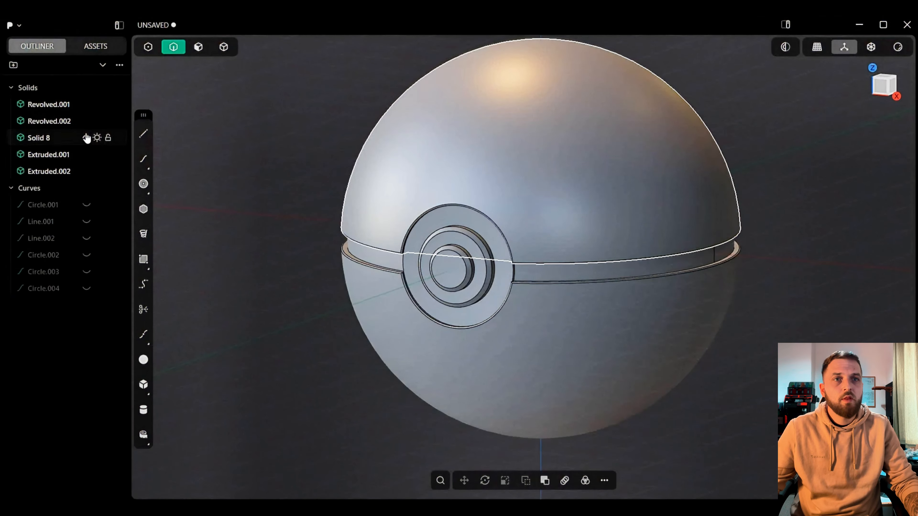
pyautogui.click(86, 138)
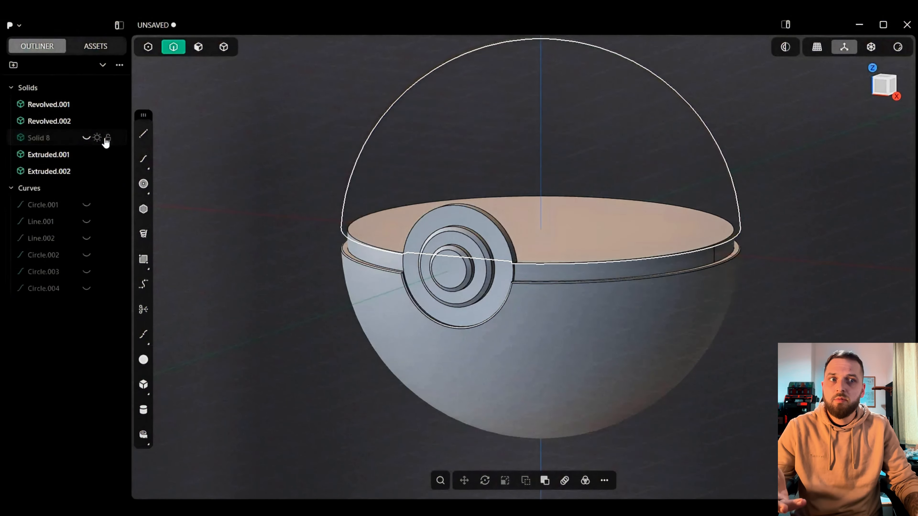
pyautogui.moveTo(578, 220); pyautogui.dragTo(602, 272, button='middle')
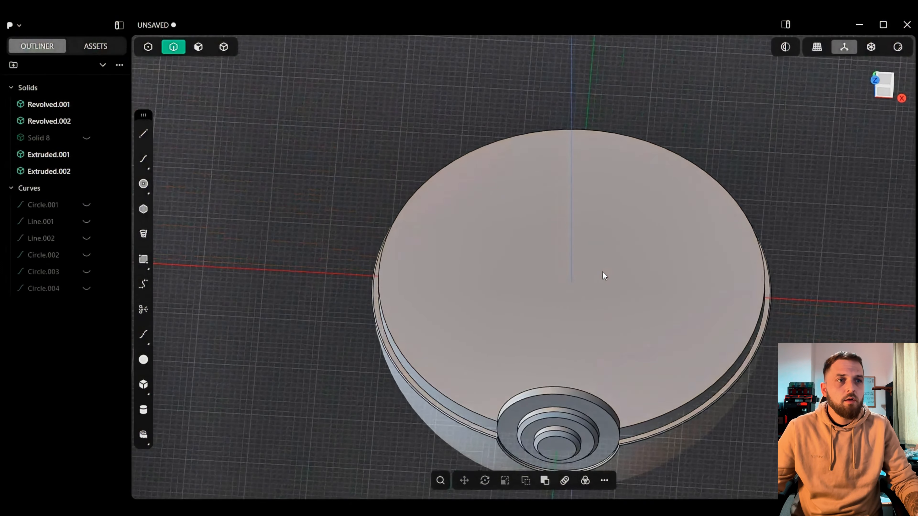
pyautogui.click(198, 46)
pyautogui.click(553, 272)
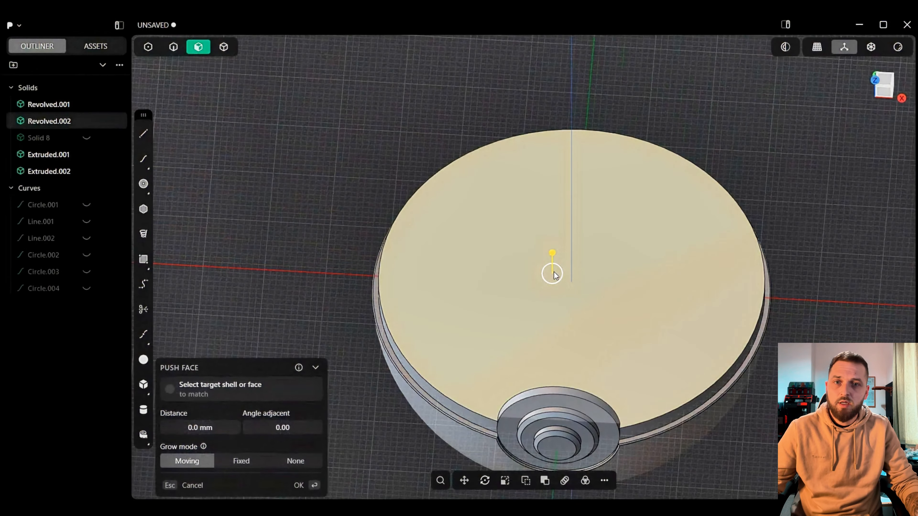
pyautogui.press('space')
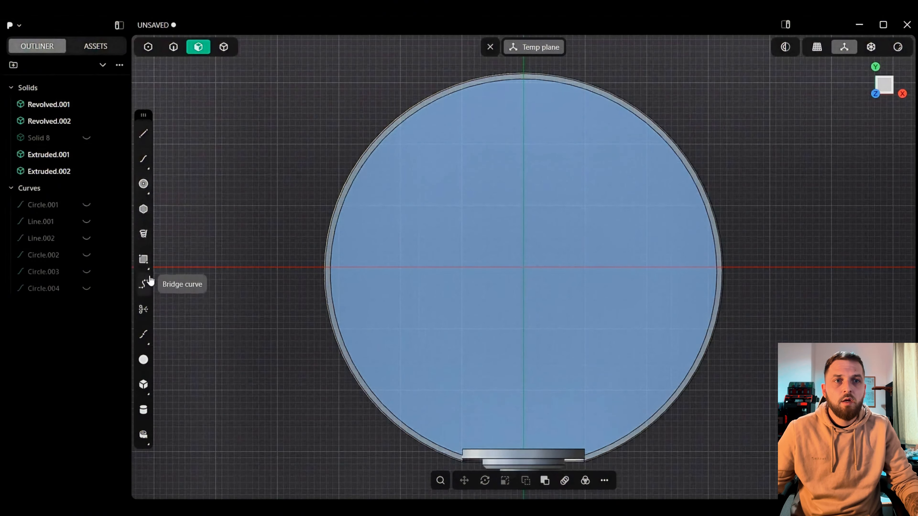
# Step: Sketch a 20 mm by 20 mm center rectangle at the middle of the disc's top face
pyautogui.click(144, 260)
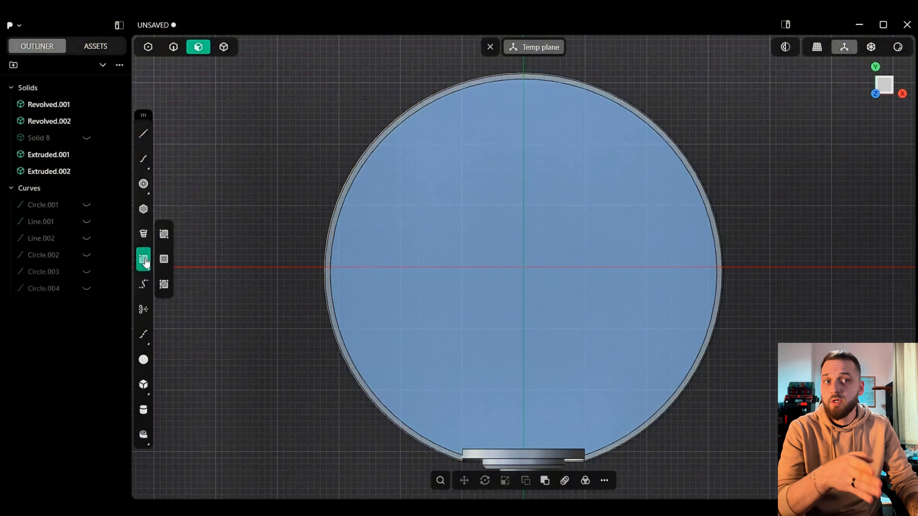
pyautogui.click(164, 262)
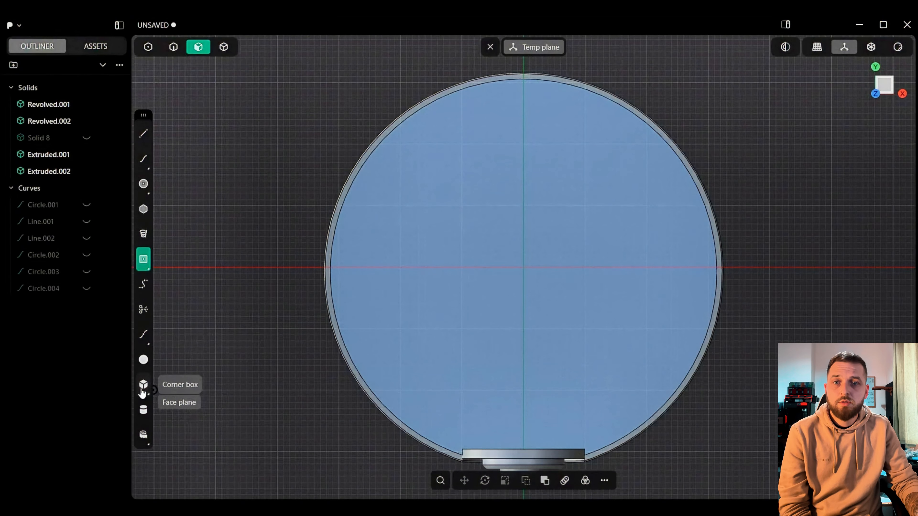
pyautogui.click(524, 271)
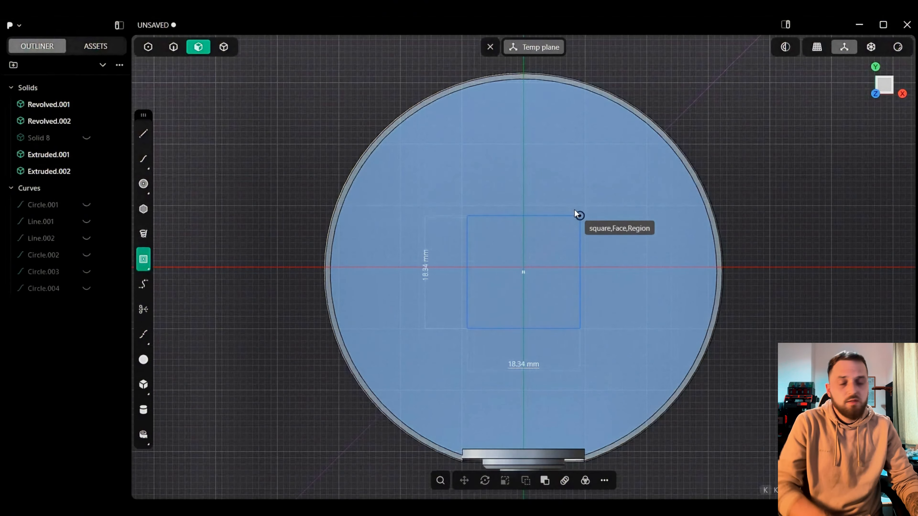
pyautogui.press('Tab')
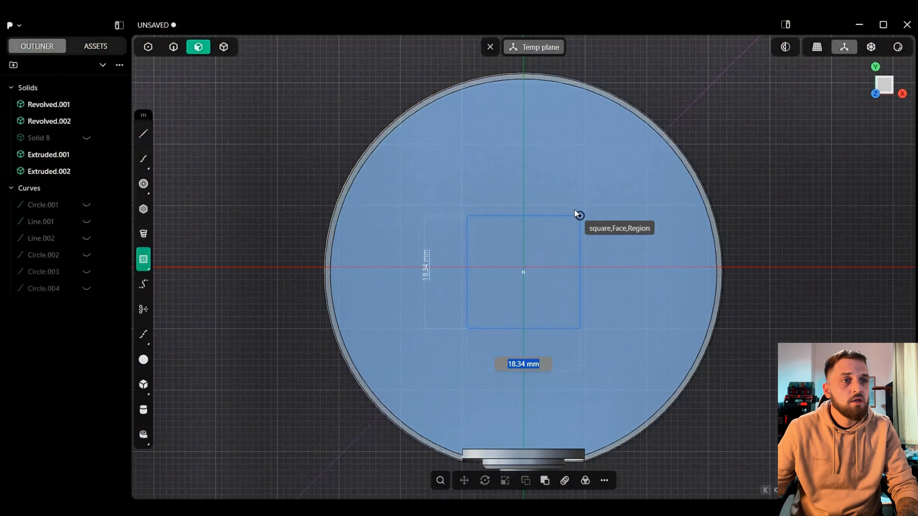
pyautogui.write('20')
pyautogui.press('Tab')
pyautogui.write('20')
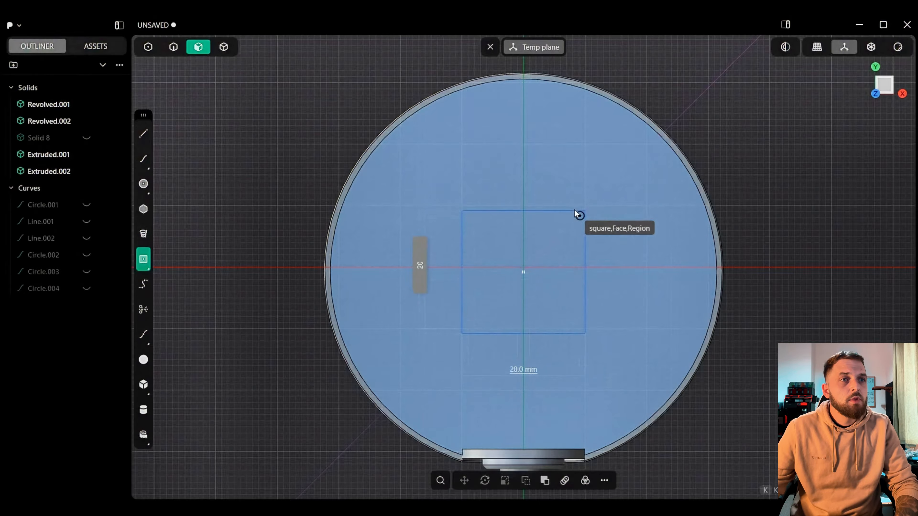
# Step: Create a 20 by 20 mm square centred on the flat circular face and leave the temporary construction plane
pyautogui.press('Return')
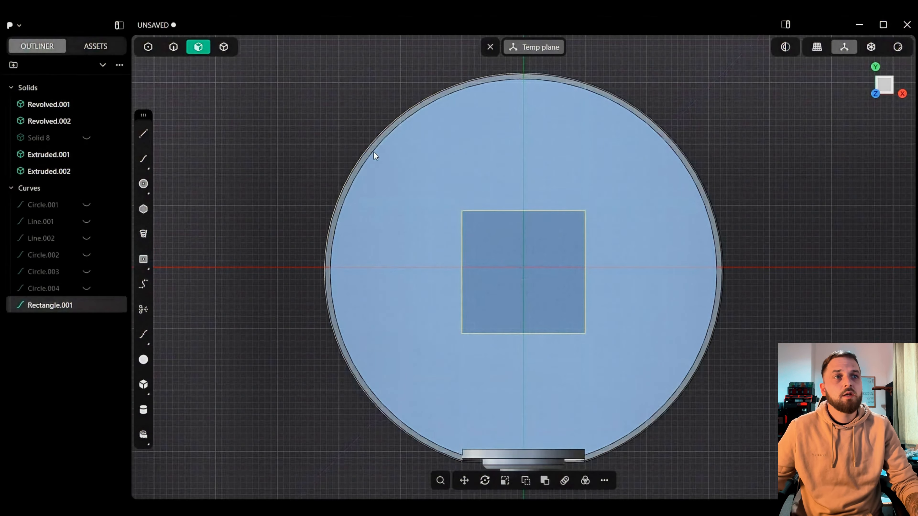
pyautogui.click(490, 47)
pyautogui.click(748, 98)
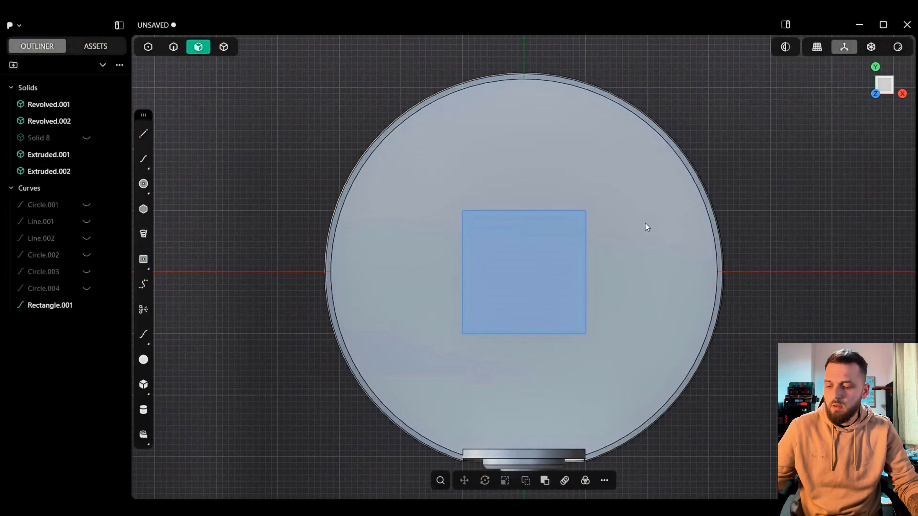
# Step: Extrude the square region symmetrically by about 15.05 mm each way as a separate block
pyautogui.moveTo(649, 264); pyautogui.dragTo(604, 181, button='middle')
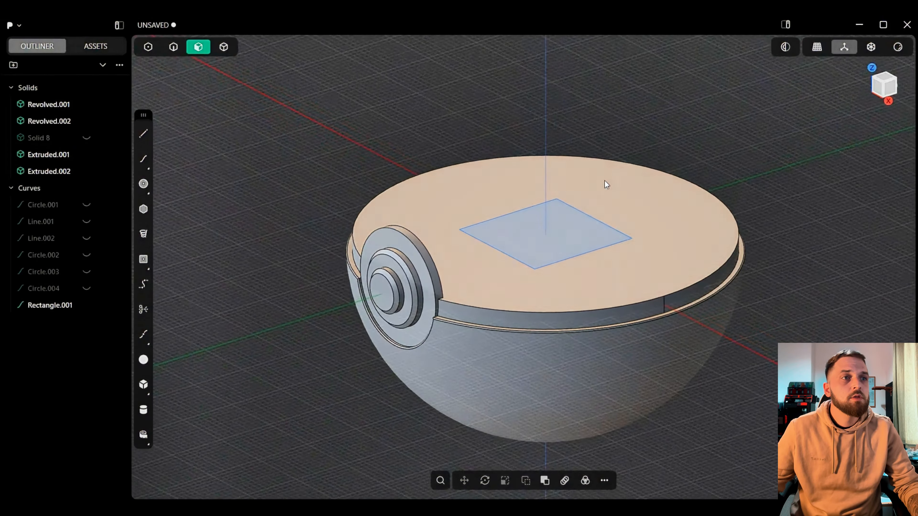
pyautogui.press('e')
pyautogui.moveTo(564, 199); pyautogui.dragTo(563, 116)
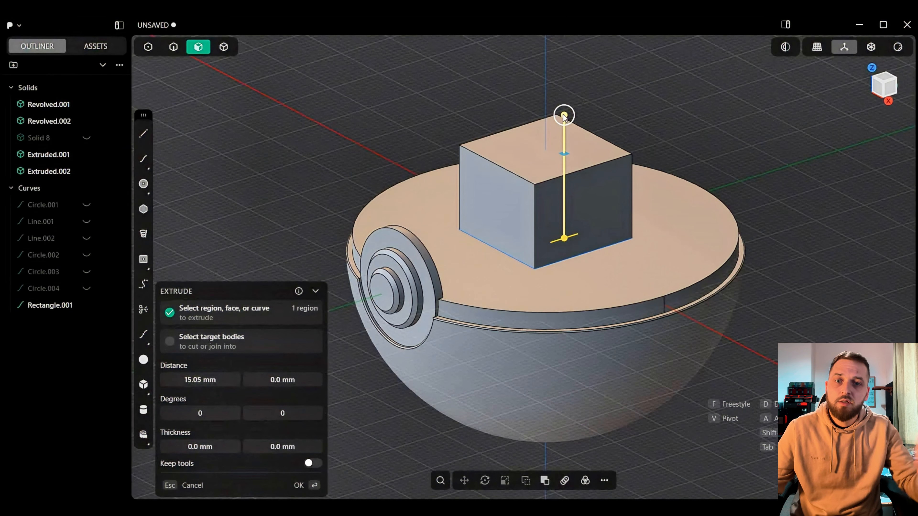
pyautogui.press('s')
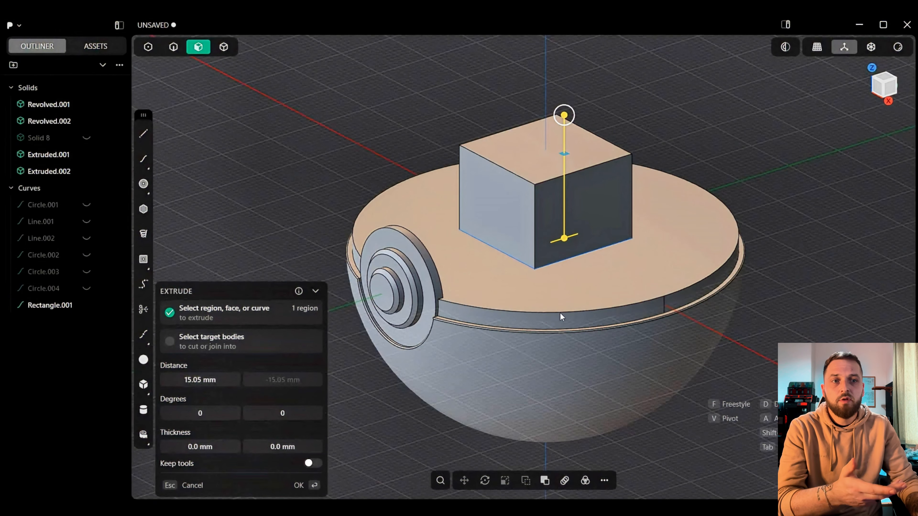
pyautogui.click(303, 485)
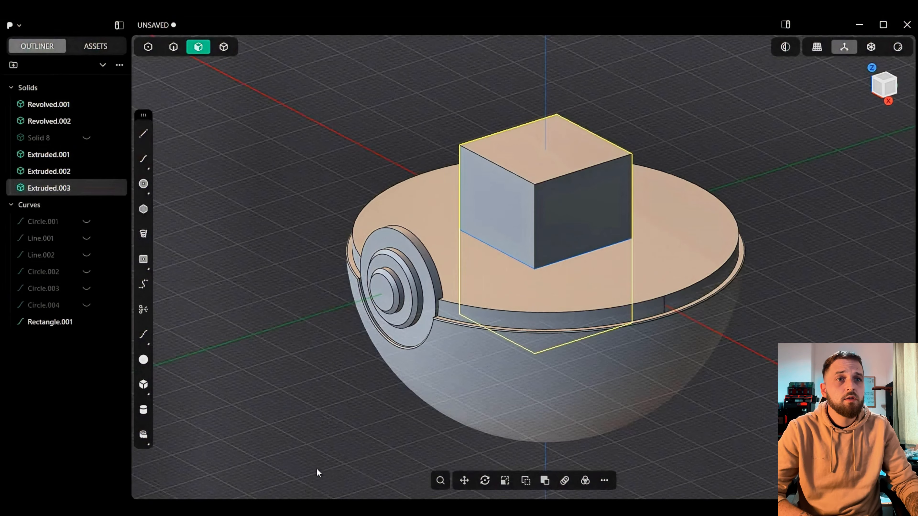
pyautogui.click(319, 409)
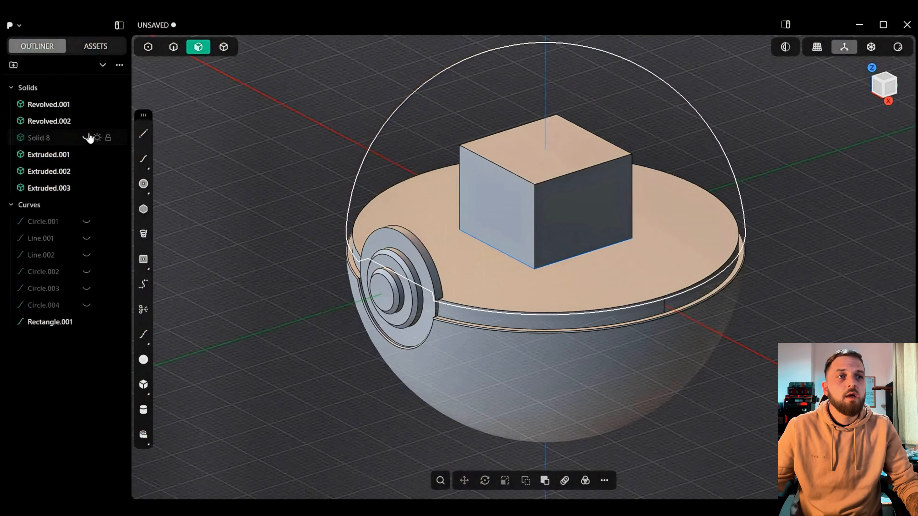
# Step: Subtract the square block from both Revolved.001 and Revolved.002 with a Boolean difference, keeping the tool body
pyautogui.click(224, 47)
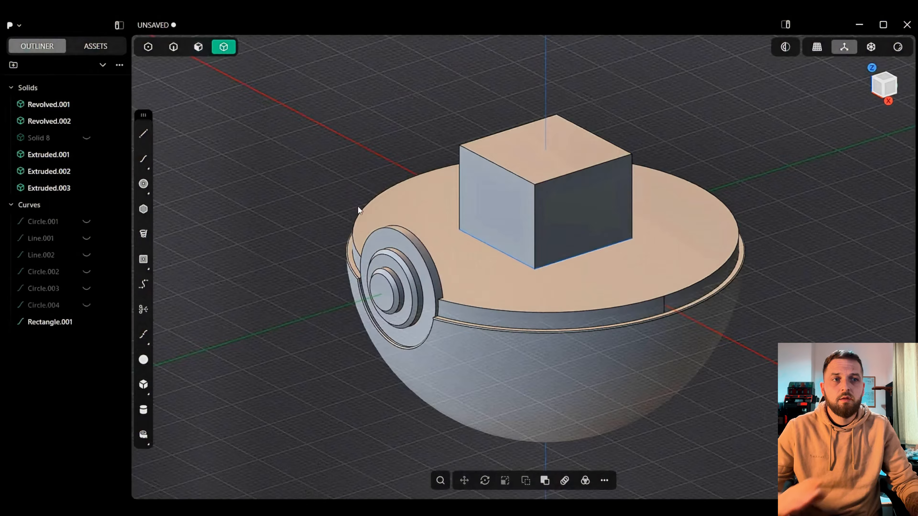
pyautogui.click(522, 339)
pyautogui.click(517, 321)
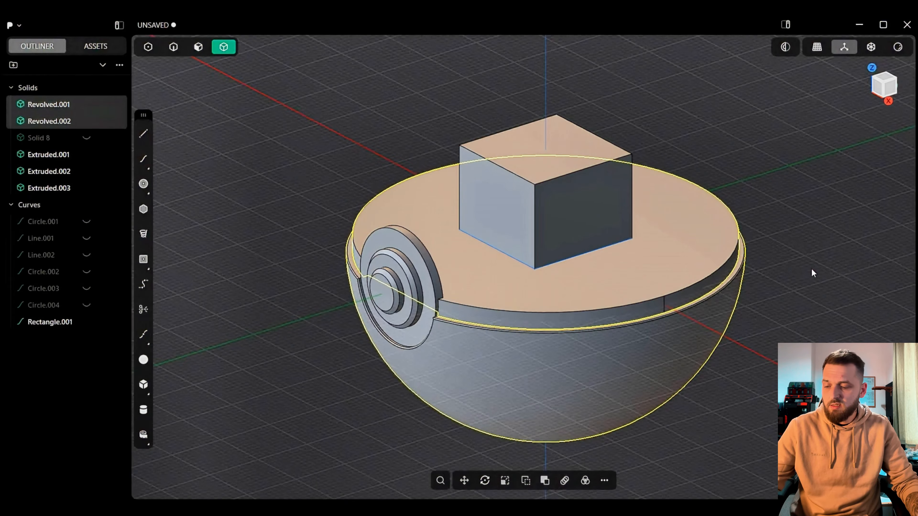
pyautogui.press('q')
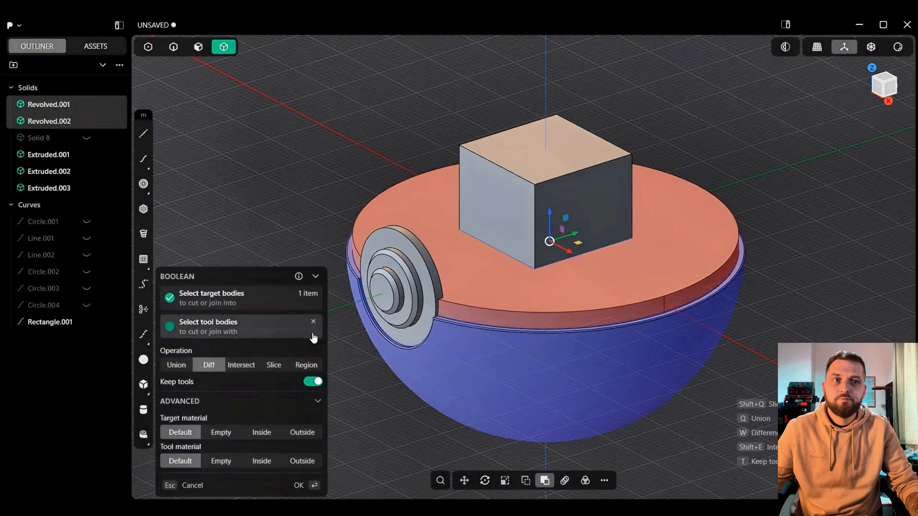
pyautogui.click(313, 325)
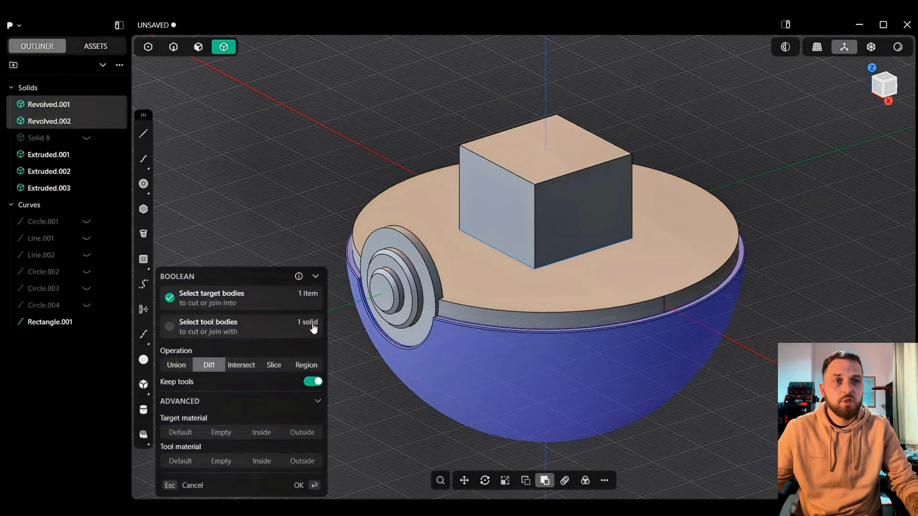
pyautogui.click(232, 303)
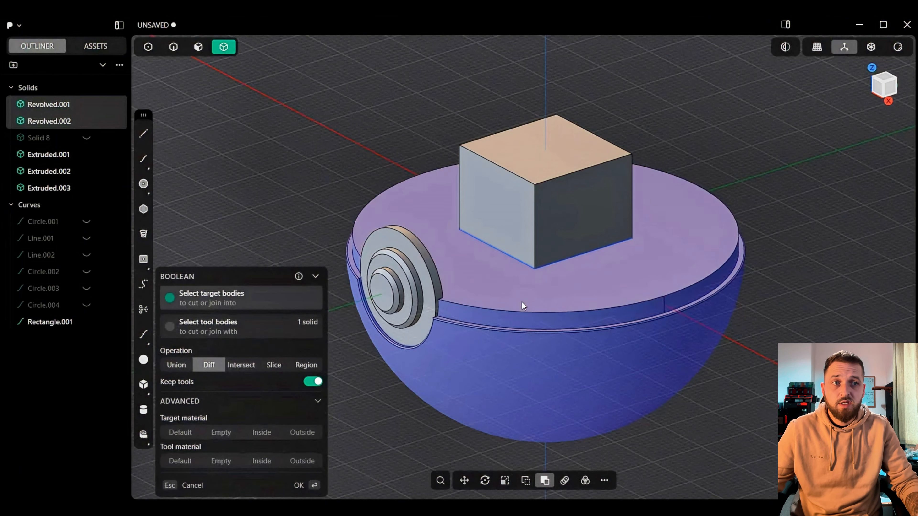
pyautogui.click(239, 328)
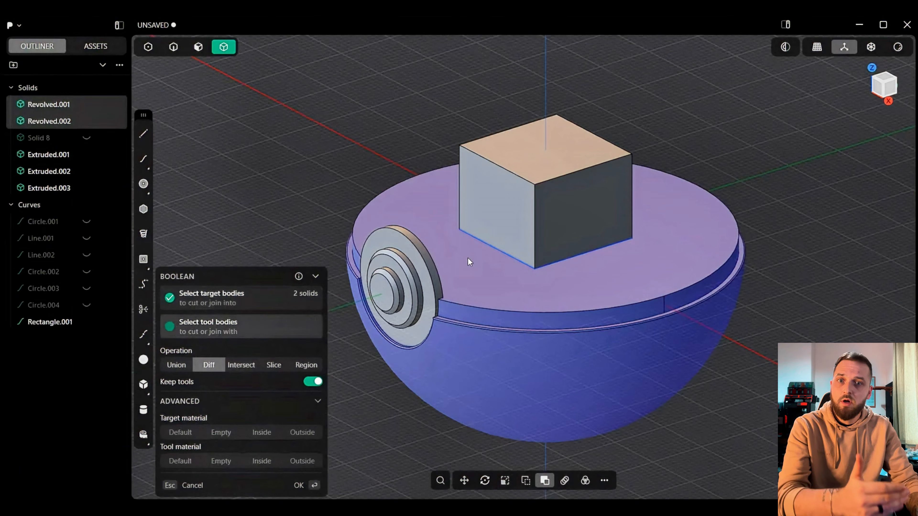
pyautogui.click(509, 223)
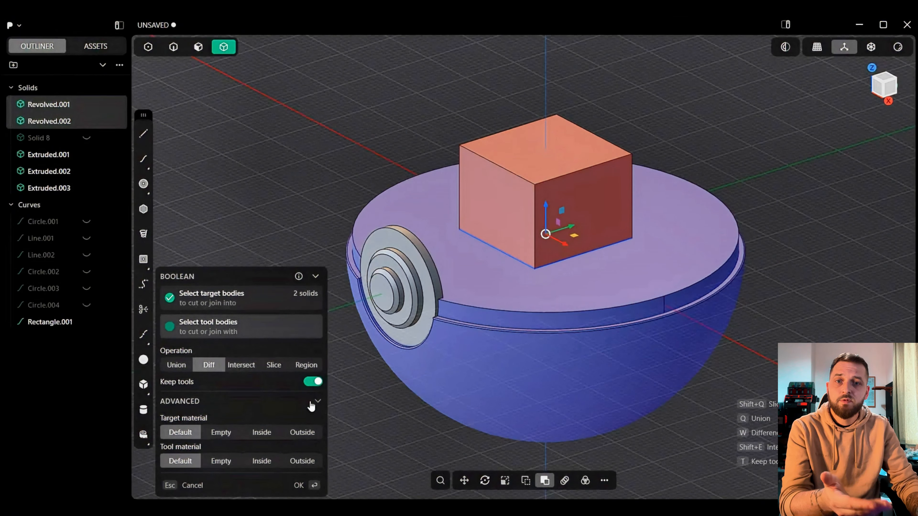
pyautogui.click(313, 485)
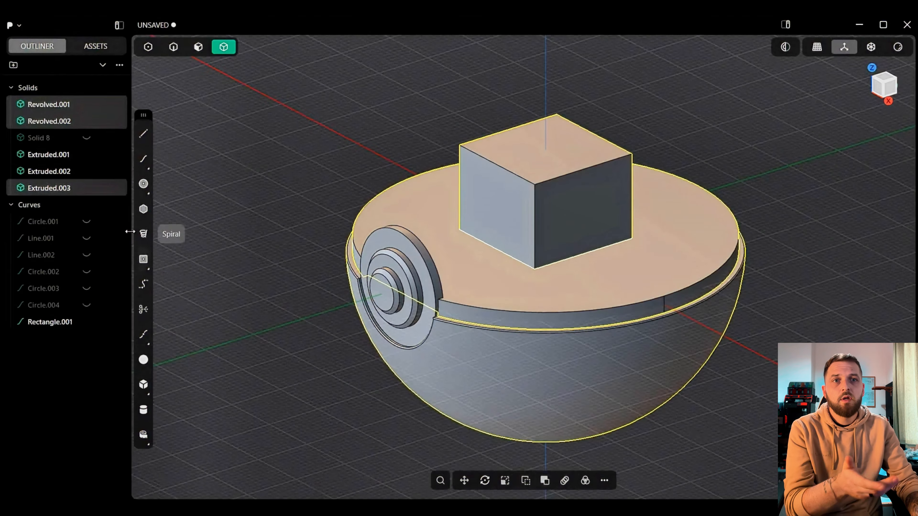
pyautogui.click(221, 158)
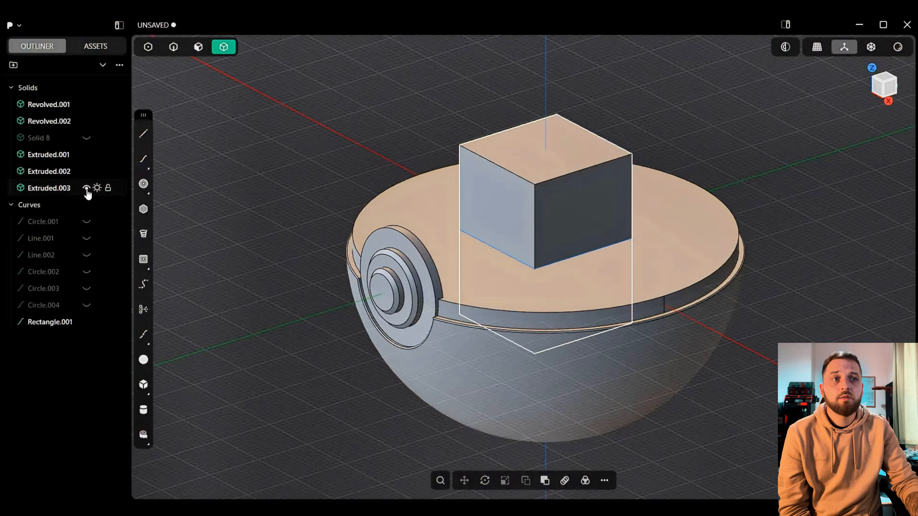
# Step: Hide the block Extruded.003 and the Rectangle.001 curve to expose the square pocket
pyautogui.click(87, 189)
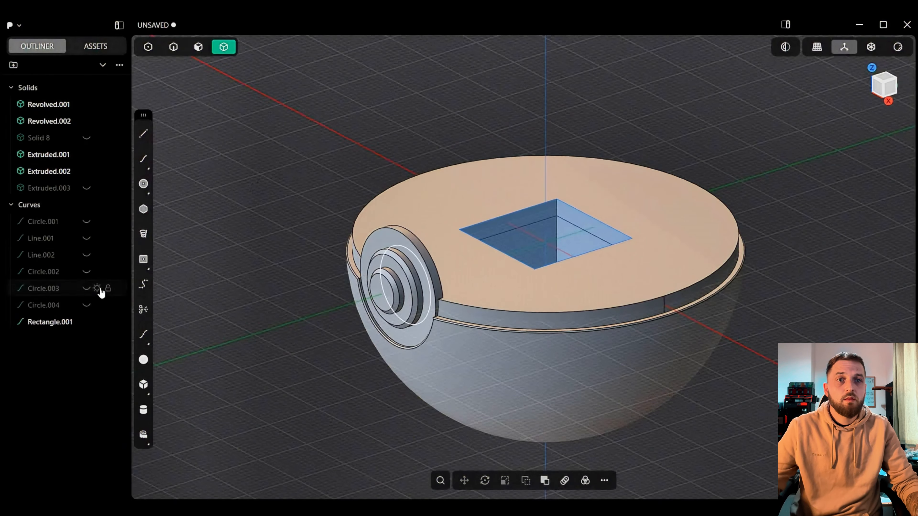
pyautogui.click(87, 323)
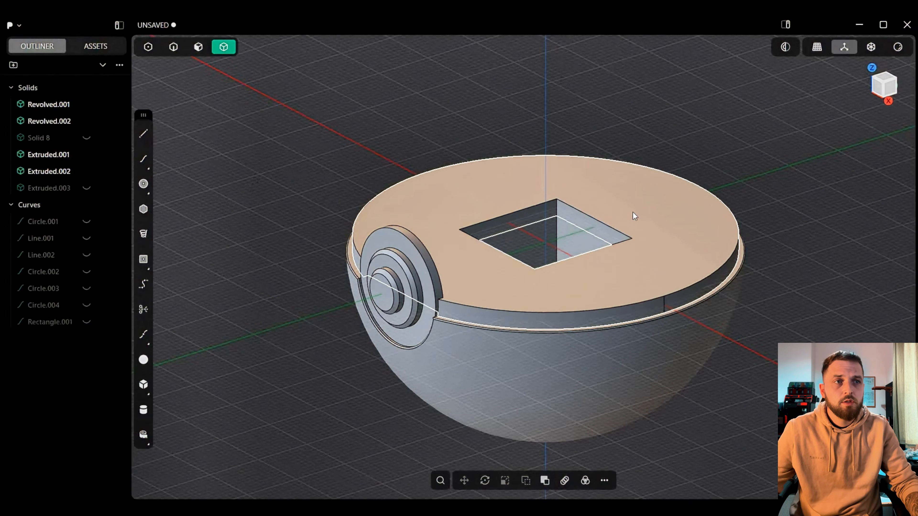
pyautogui.moveTo(632, 213); pyautogui.dragTo(647, 229, button='middle')
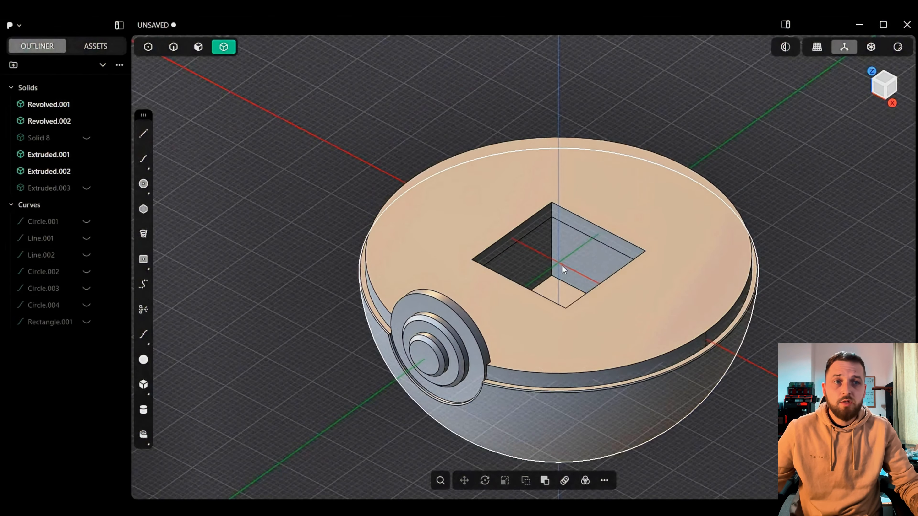
# Step: Show the upper shell Solid 8 and the block Extruded.003, and hide Revolved.001 and Revolved.002
pyautogui.click(85, 138)
pyautogui.click(86, 121)
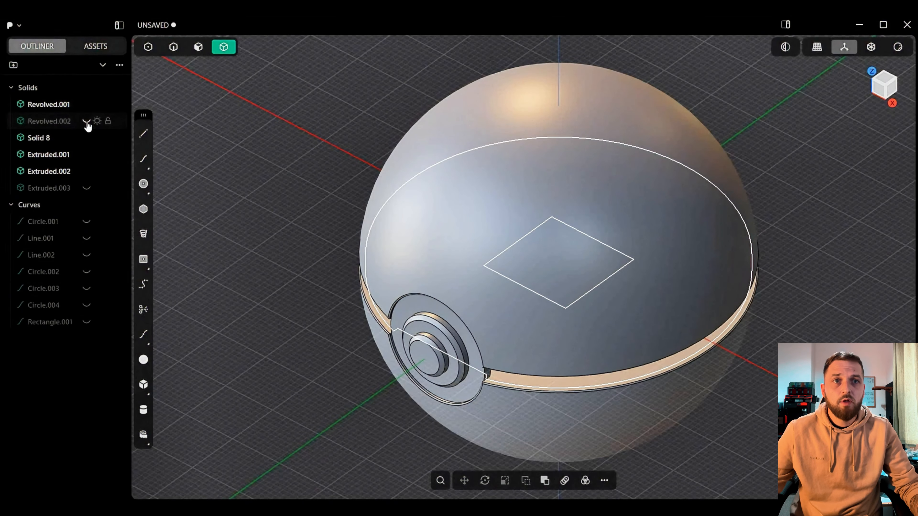
pyautogui.click(86, 105)
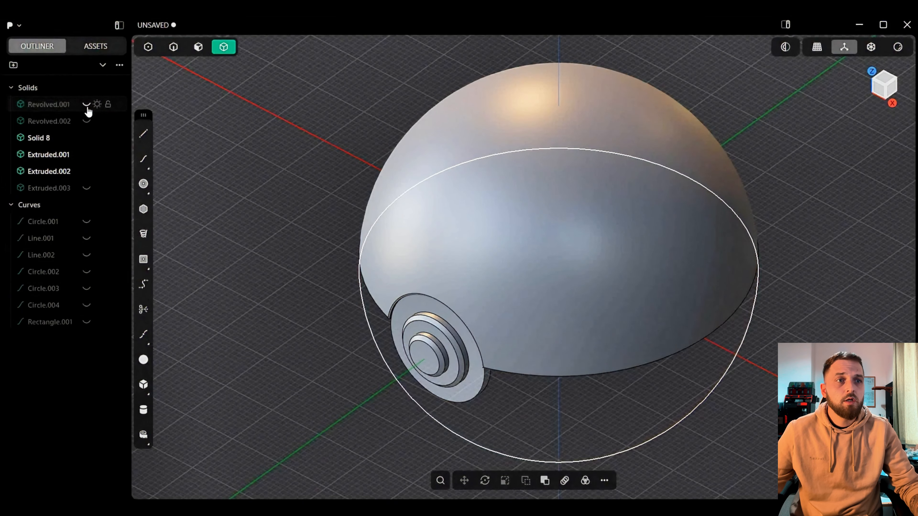
pyautogui.click(86, 188)
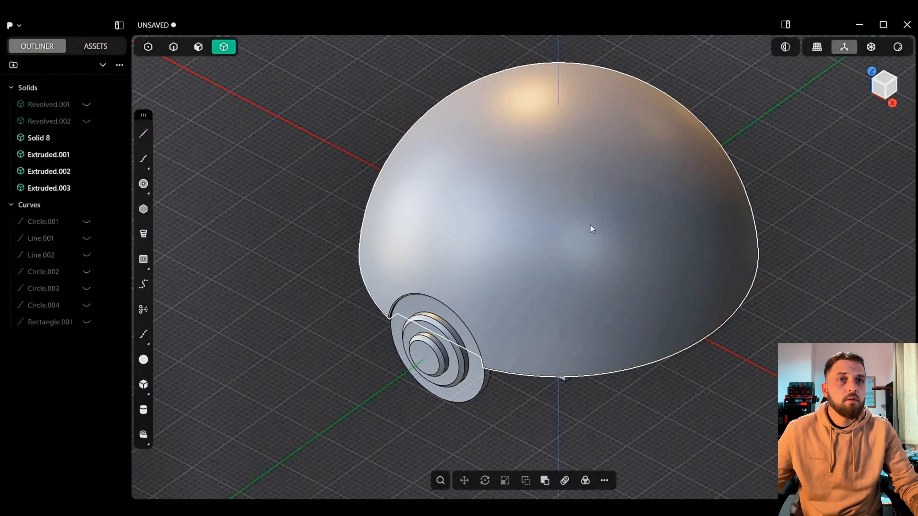
# Step: Subtract the block from Solid 8 with a Boolean difference that keeps the tool, and check the pocket by briefly hiding the block
pyautogui.moveTo(592, 229); pyautogui.dragTo(608, 133, button='middle')
pyautogui.scroll(3, 596, 129)
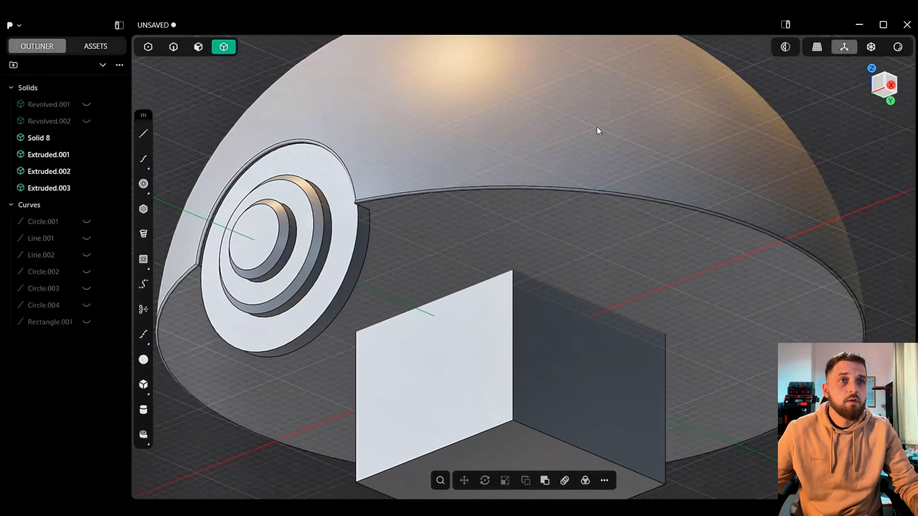
pyautogui.scroll(-3, 576, 135)
pyautogui.click(575, 136)
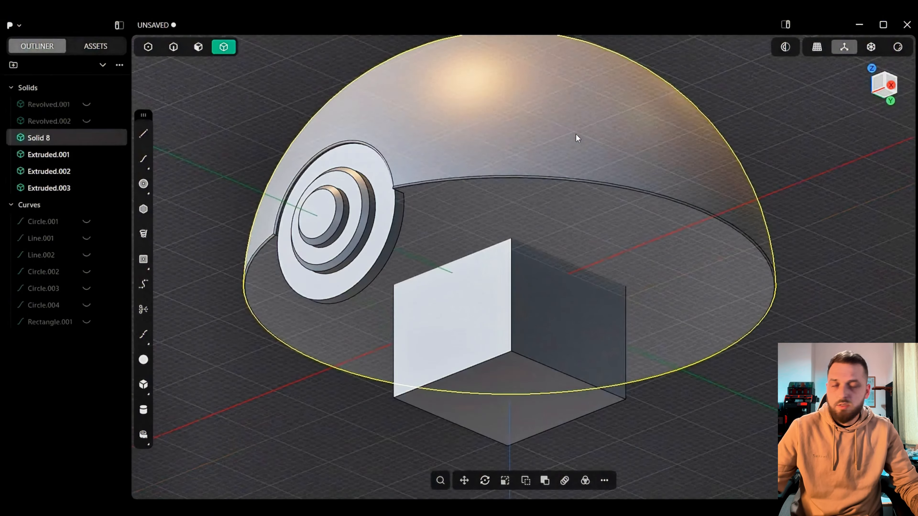
pyautogui.press('q')
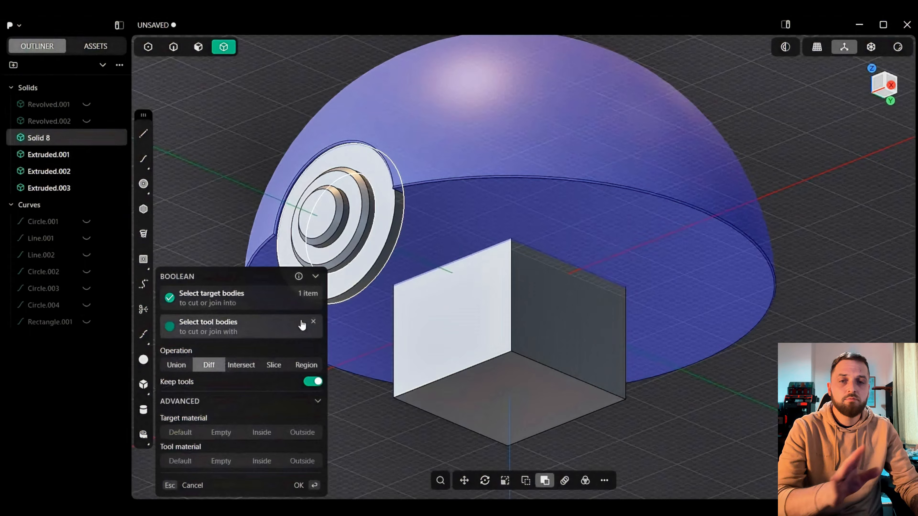
pyautogui.click(437, 343)
pyautogui.click(314, 485)
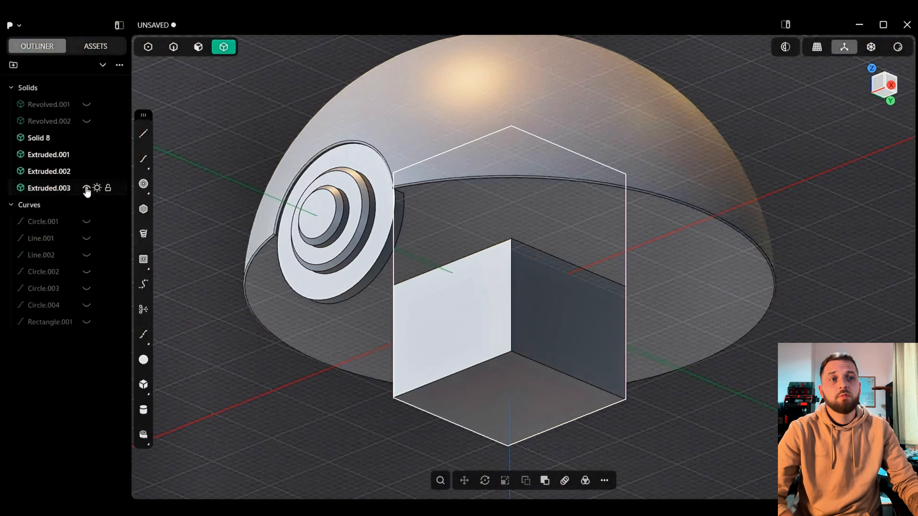
pyautogui.click(86, 187)
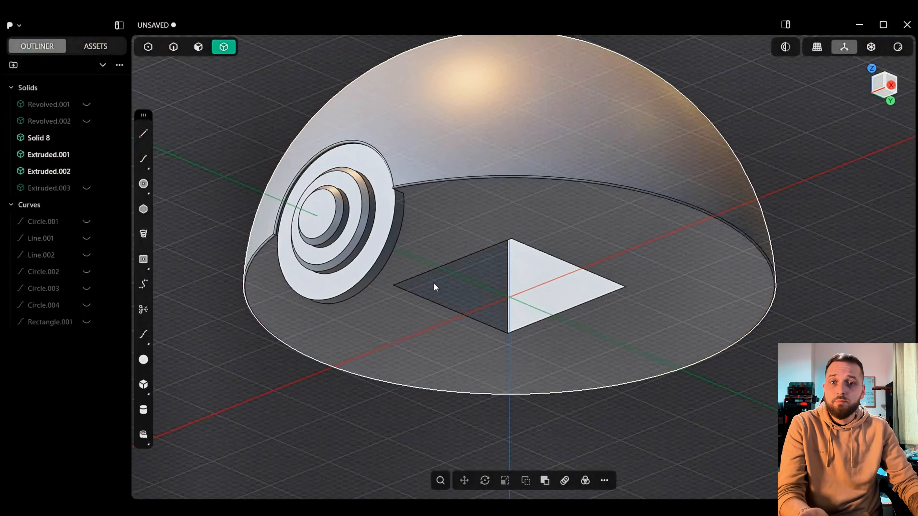
pyautogui.click(86, 188)
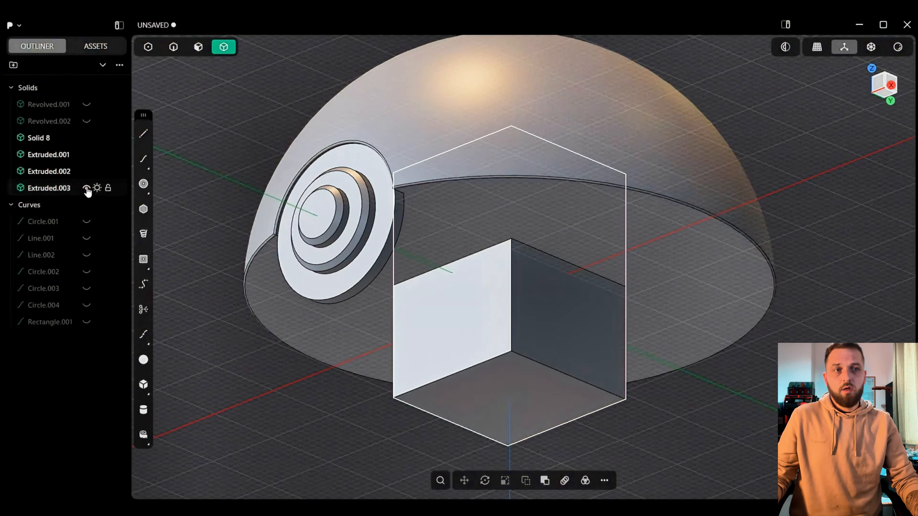
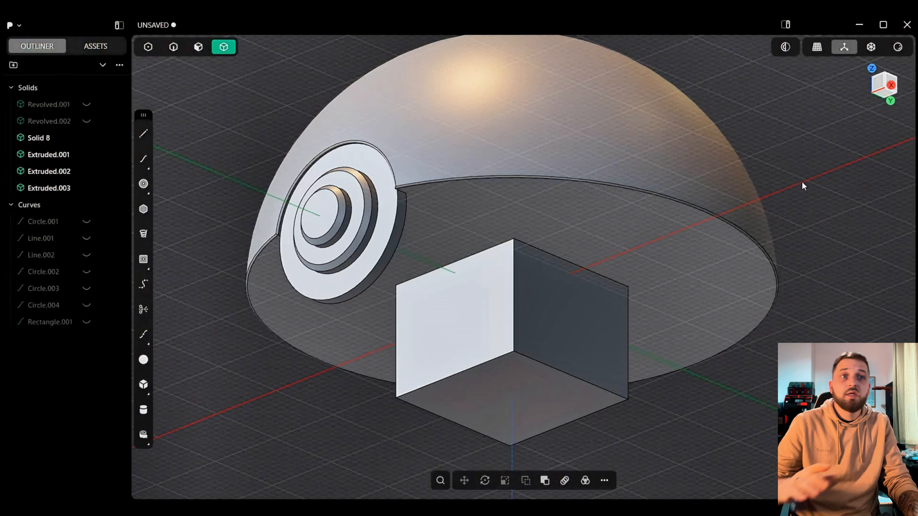
# Step: Push the outer cylindrical side face of the large button disc Extruded.001 by -0.15 mm for clearance
pyautogui.press('3')
pyautogui.scroll(6, 416, 227)
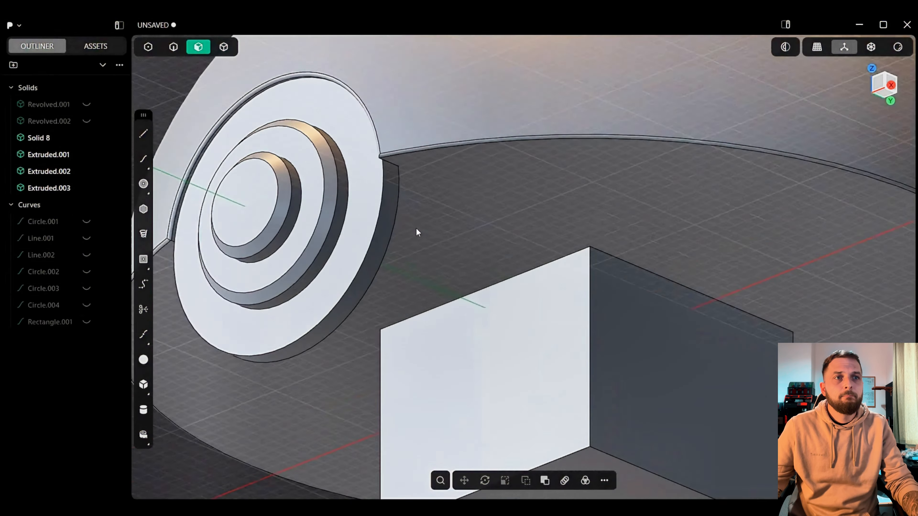
pyautogui.keyDown('shift'); pyautogui.moveTo(373, 197); pyautogui.dragTo(479, 194, button='middle'); pyautogui.keyUp('shift')
pyautogui.scroll(-3, 480, 194)
pyautogui.click(477, 185)
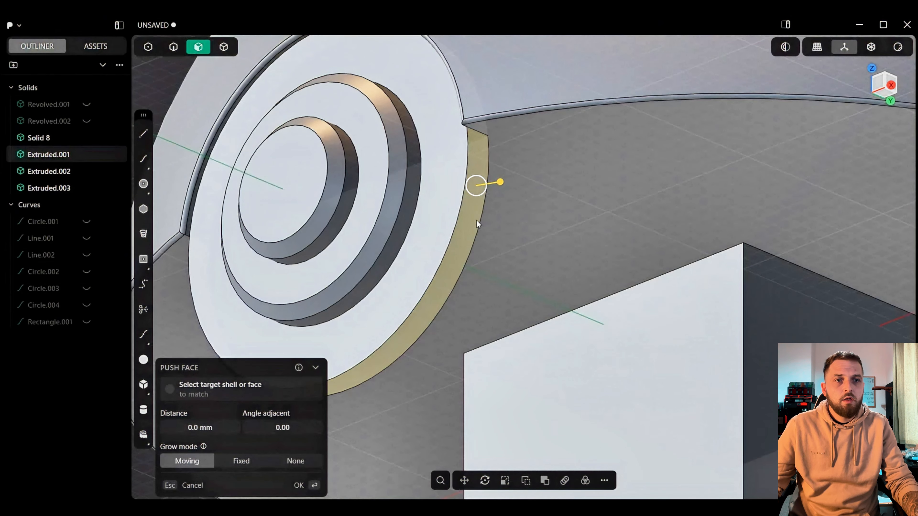
pyautogui.click(202, 428)
pyautogui.write('-')
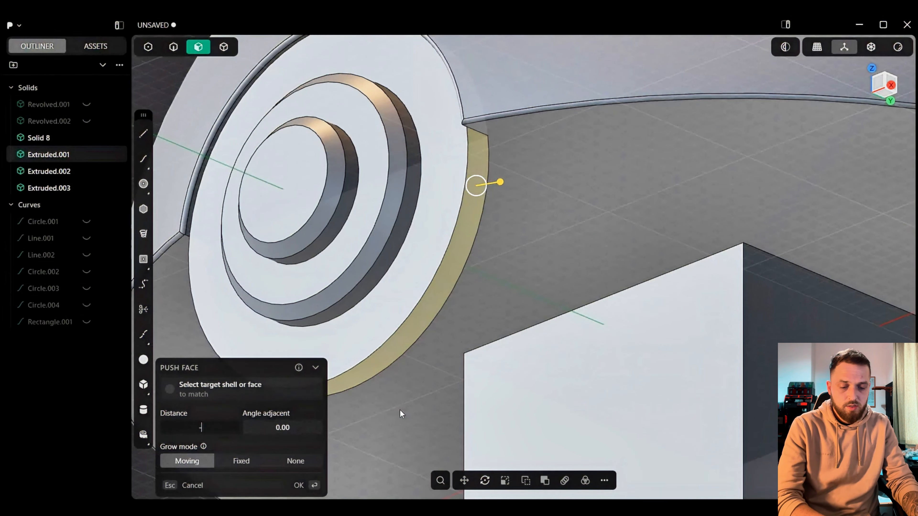
pyautogui.write('0.15')
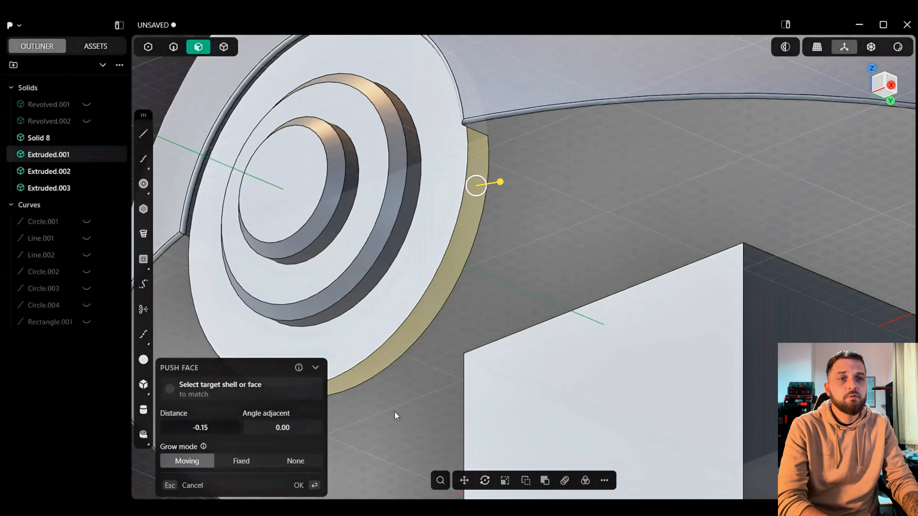
pyautogui.press('Return')
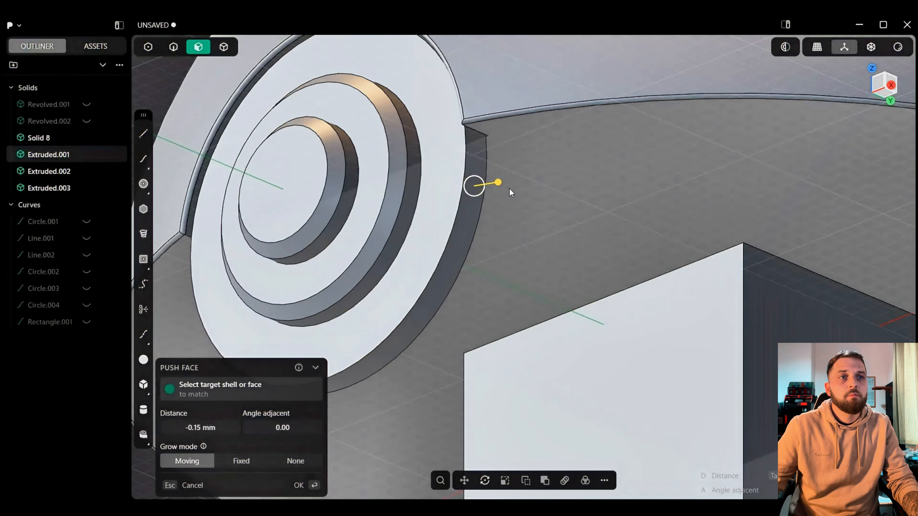
pyautogui.moveTo(509, 188); pyautogui.dragTo(557, 190, button='middle')
pyautogui.rightClick(199, 83)
pyautogui.click(199, 83)
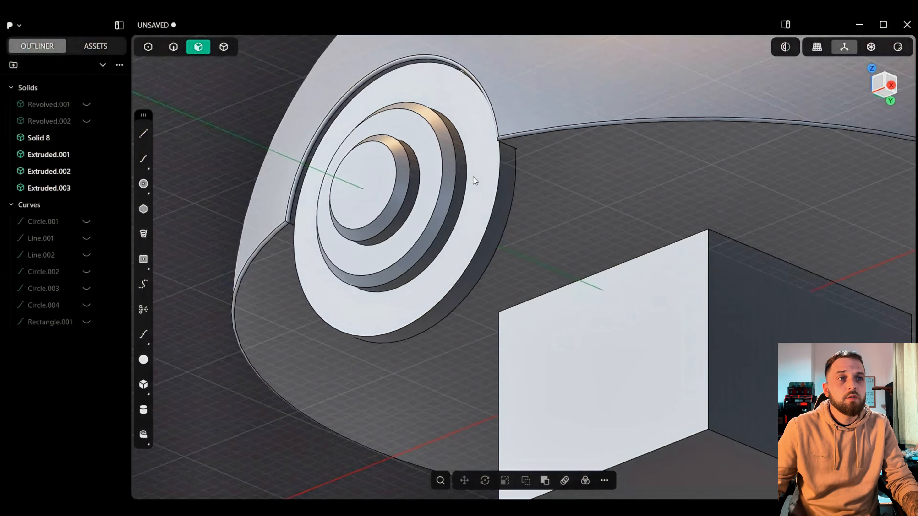
# Step: Push the outer cylindrical side face of the inner button Extruded.002 by -0.15 mm for clearance
pyautogui.click(464, 180)
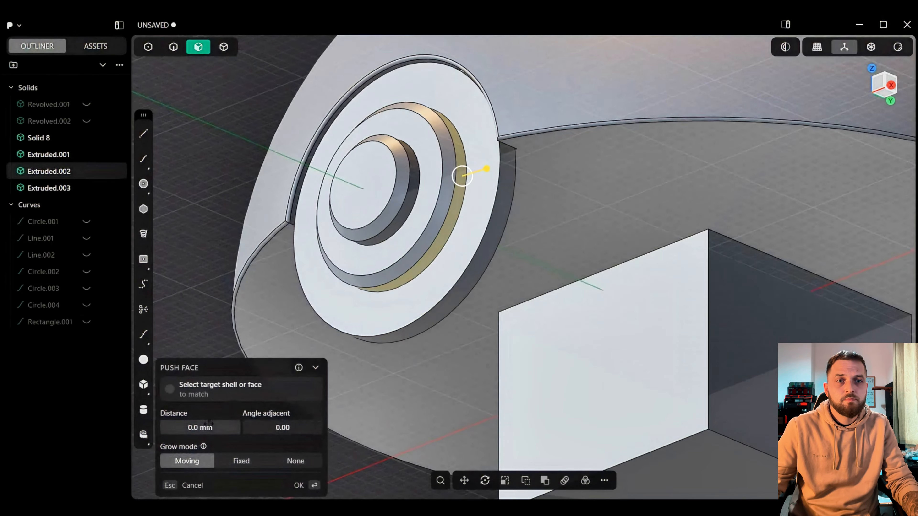
pyautogui.press('Tab')
pyautogui.write('-0')
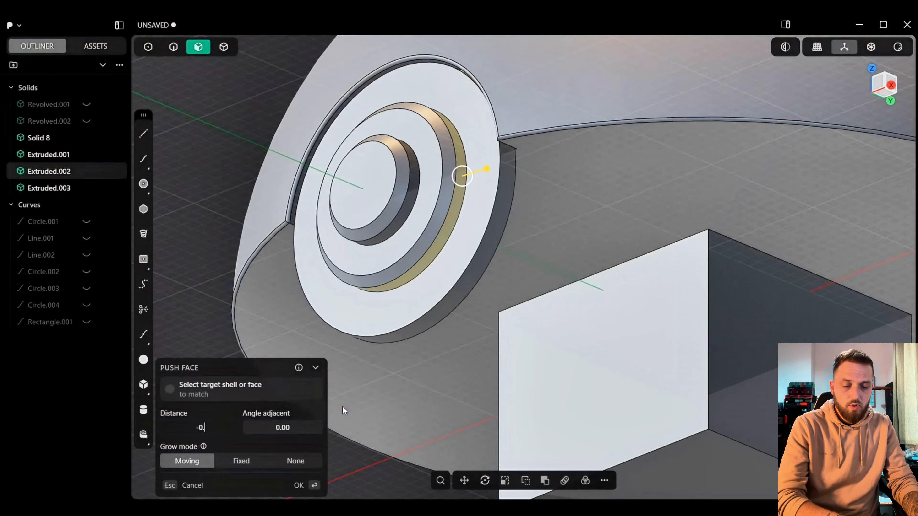
pyautogui.write('.15')
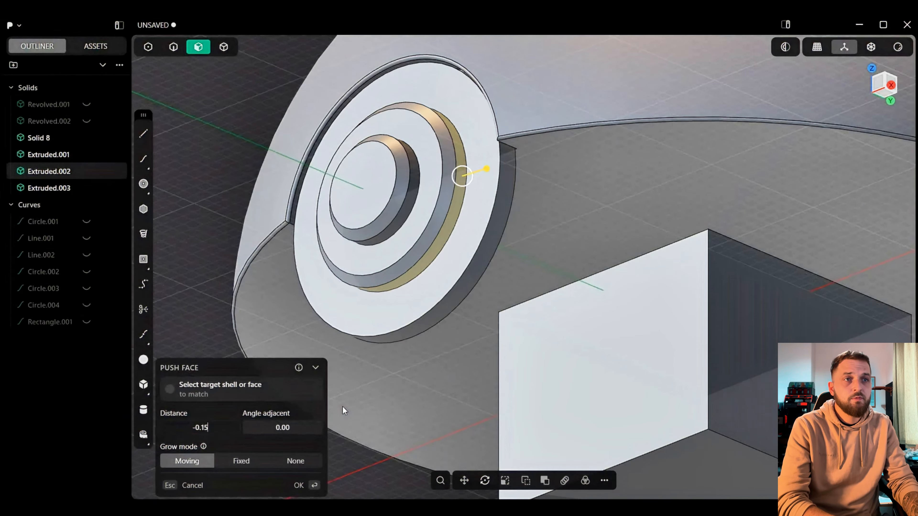
pyautogui.press('Return')
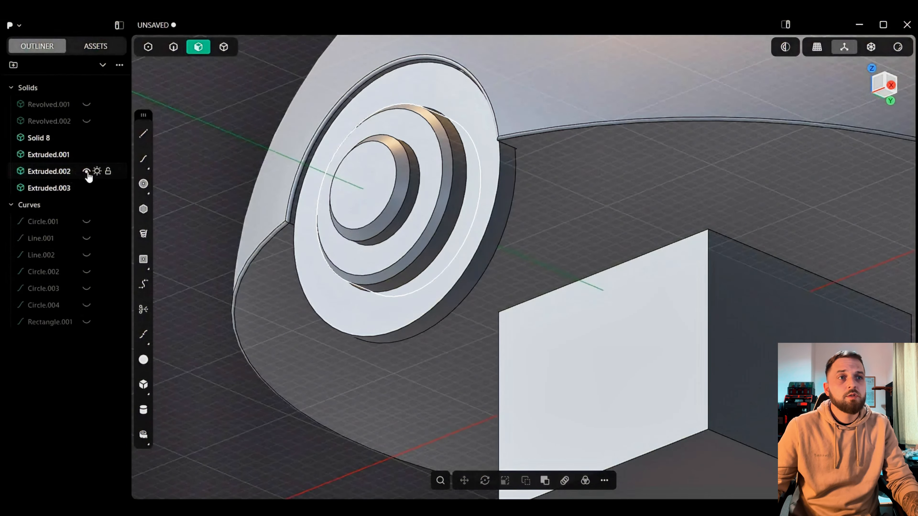
# Step: Hide the button parts Extruded.001 and Extruded.002, and show Revolved.001 and Revolved.002 to expose the round button recess
pyautogui.click(87, 172)
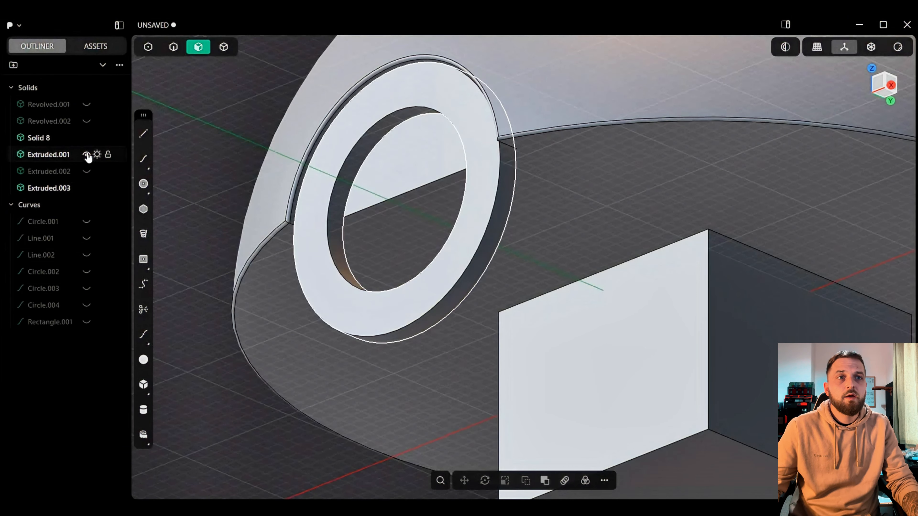
pyautogui.click(87, 155)
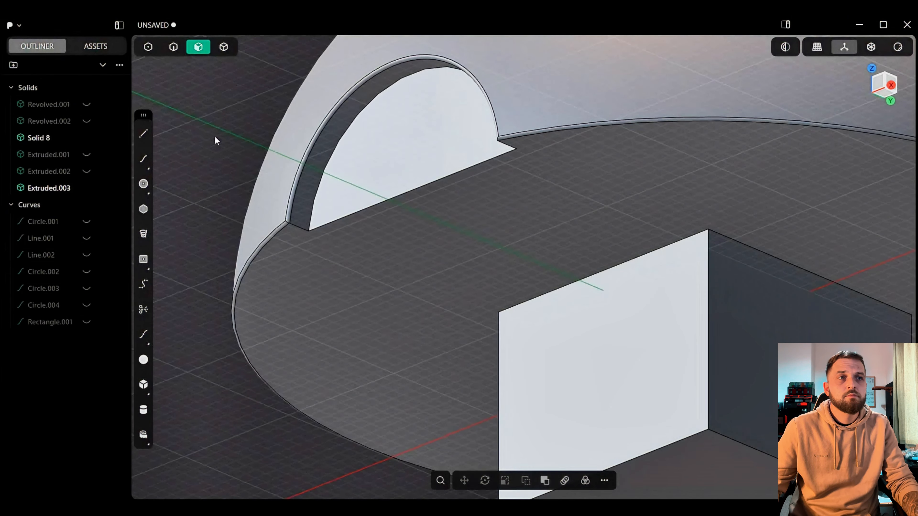
pyautogui.keyDown('shift'); pyautogui.moveTo(511, 122); pyautogui.dragTo(489, 122, button='middle'); pyautogui.keyUp('shift')
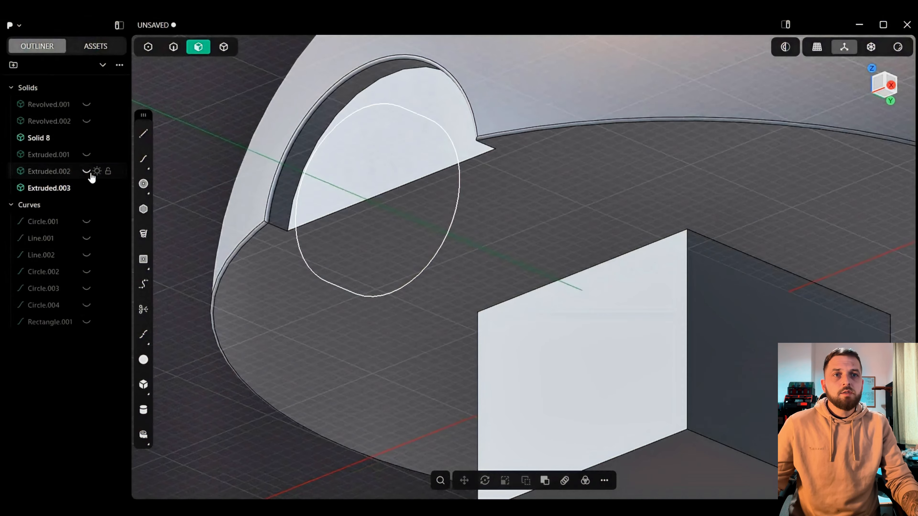
pyautogui.click(86, 173)
pyautogui.click(86, 165)
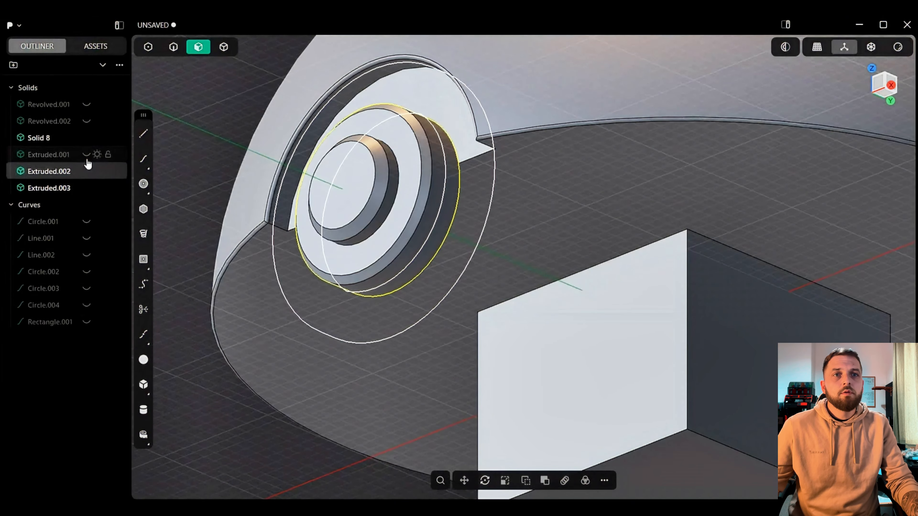
pyautogui.click(87, 172)
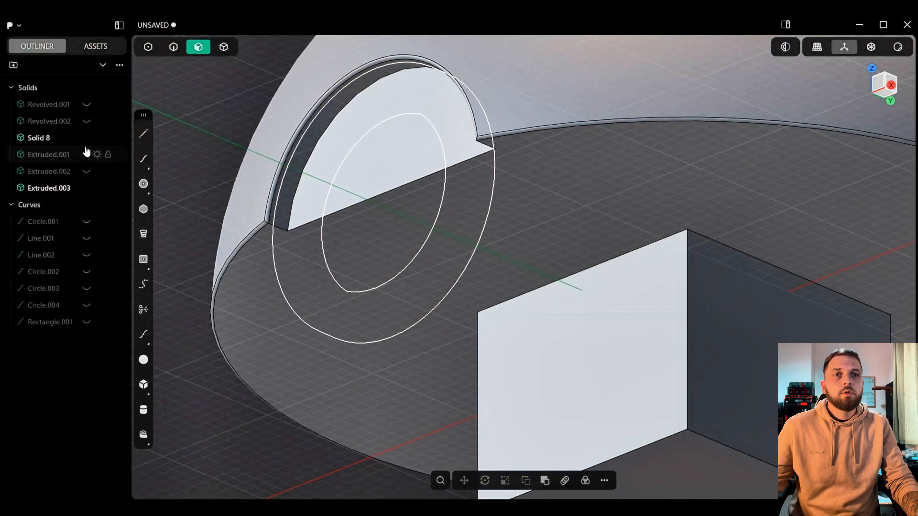
pyautogui.click(86, 121)
pyautogui.click(86, 104)
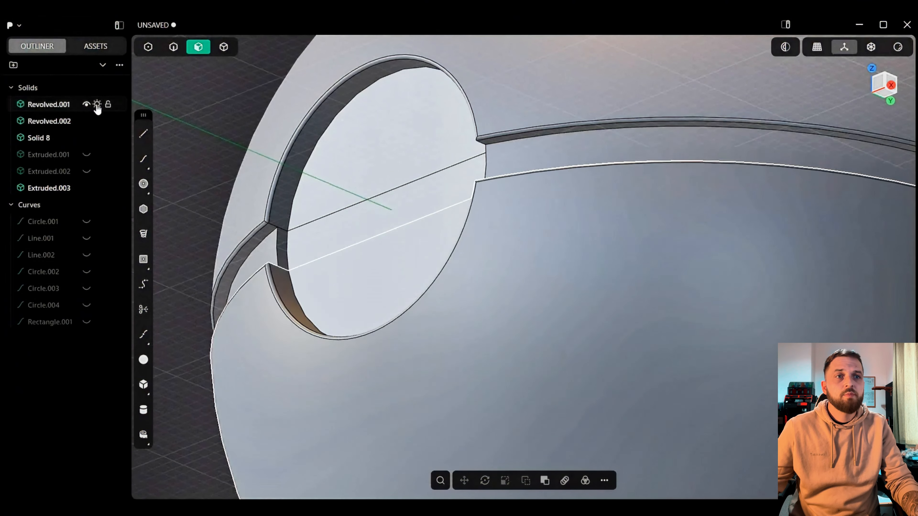
# Step: Push the three flat floor faces of the round button recess, across Revolved.001, Revolved.002 and Solid 8, by -0.1 mm together
pyautogui.moveTo(443, 192); pyautogui.dragTo(603, 206, button='middle')
pyautogui.keyDown('shift'); pyautogui.moveTo(505, 190); pyautogui.dragTo(547, 227, button='middle'); pyautogui.keyUp('shift')
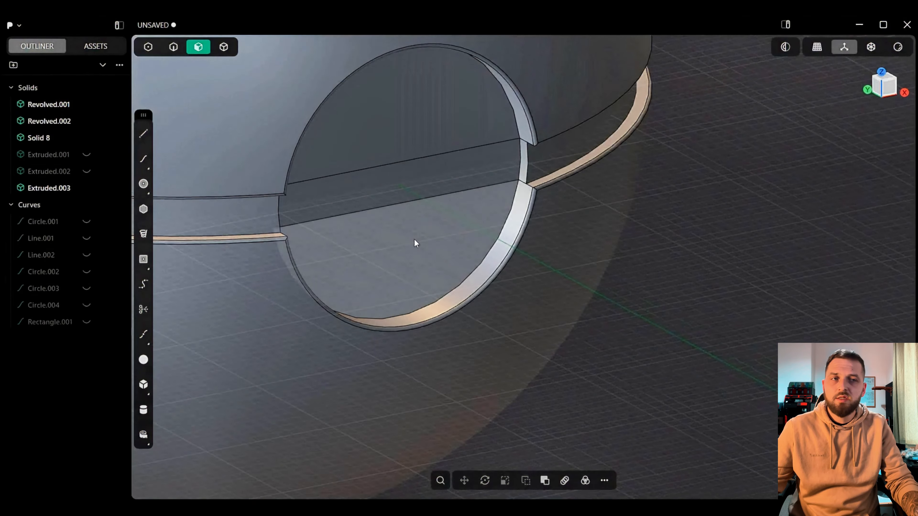
pyautogui.click(414, 240)
pyautogui.click(407, 196)
pyautogui.click(406, 149)
pyautogui.click(199, 427)
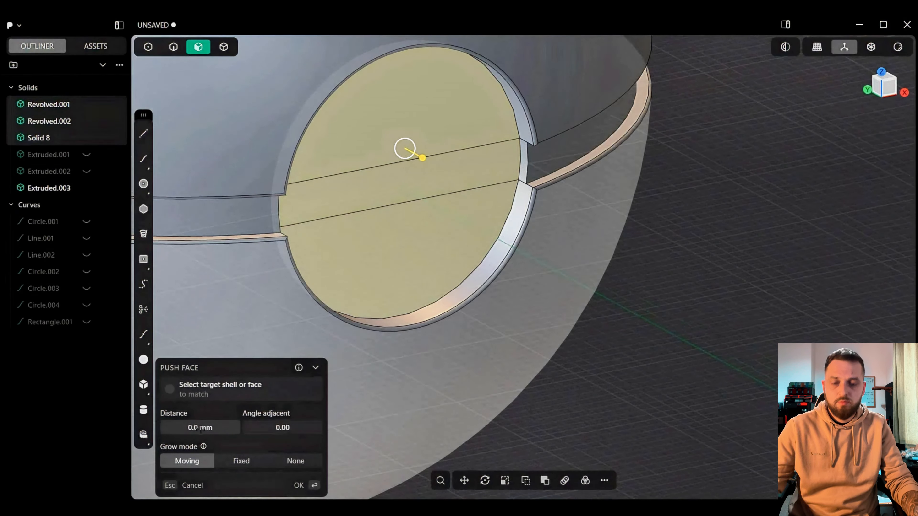
pyautogui.write('-0.1')
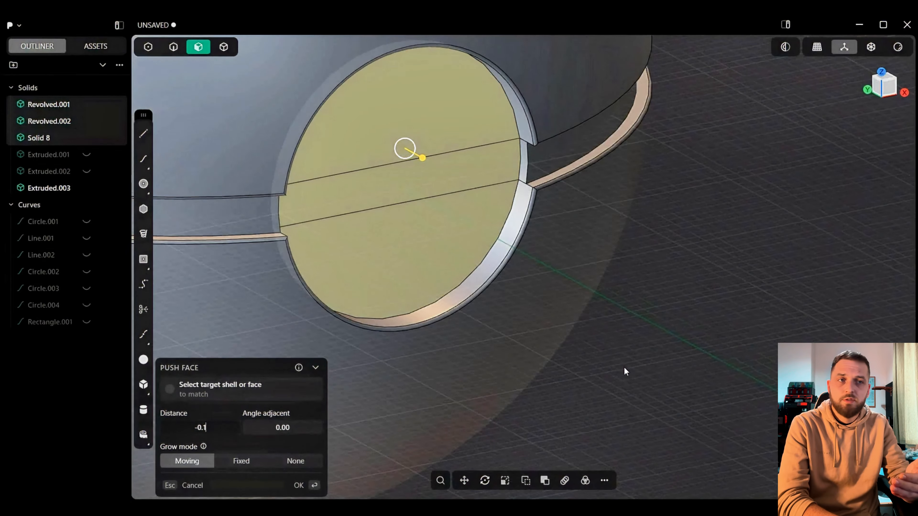
pyautogui.press('Return')
pyautogui.press('Return')
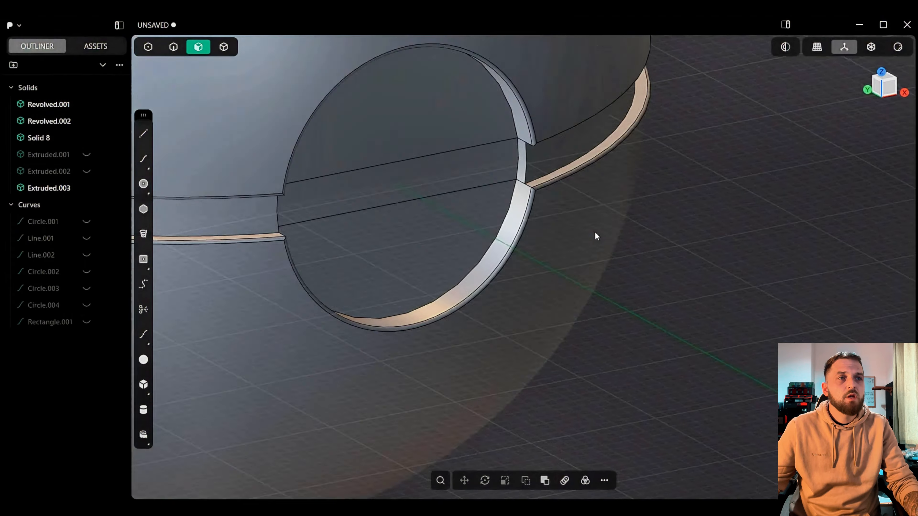
# Step: Hide the upper shell Solid 8 and push the flat top face of the middle ring Revolved.002 slightly inward for clearance
pyautogui.keyDown('shift'); pyautogui.moveTo(582, 199); pyautogui.dragTo(565, 221, button='middle'); pyautogui.keyUp('shift')
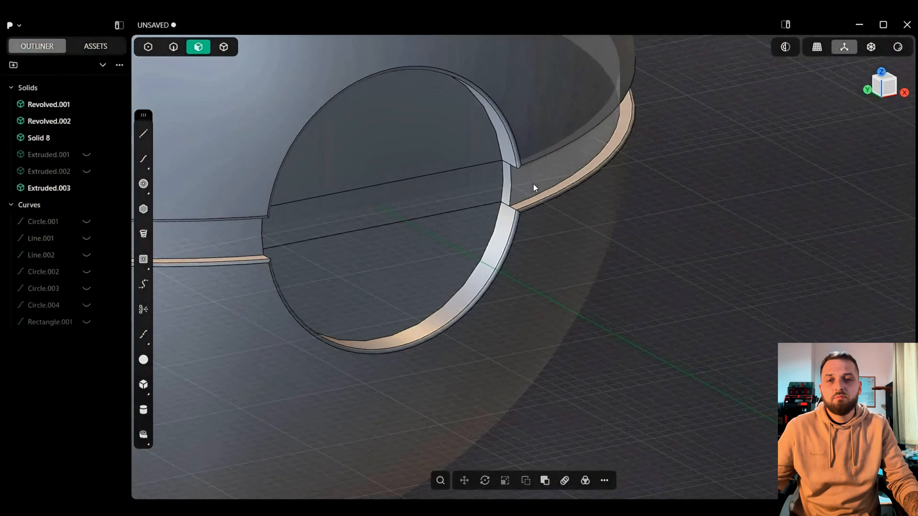
pyautogui.moveTo(86, 191)
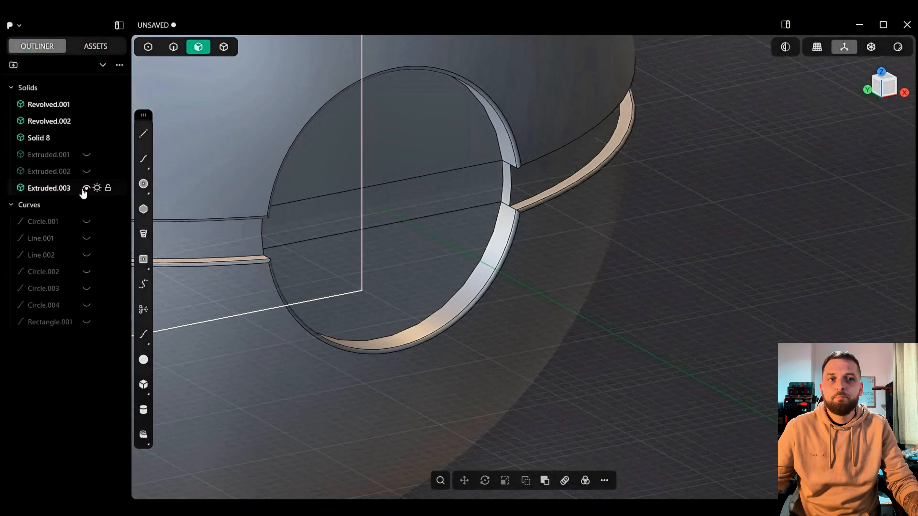
pyautogui.moveTo(85, 137)
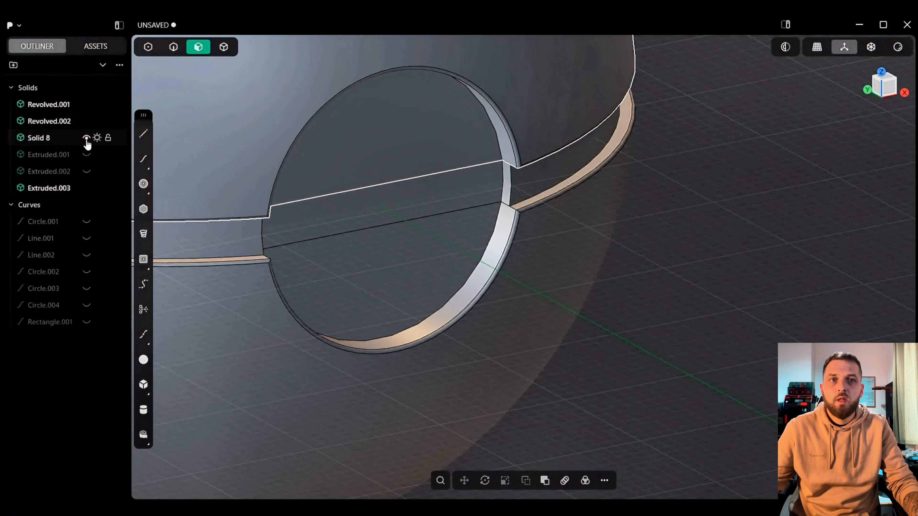
pyautogui.click(86, 140)
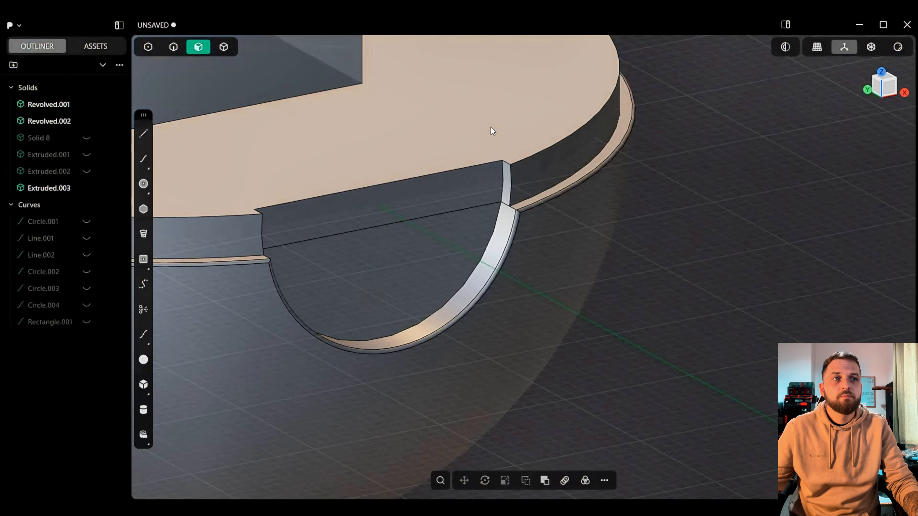
pyautogui.click(490, 127)
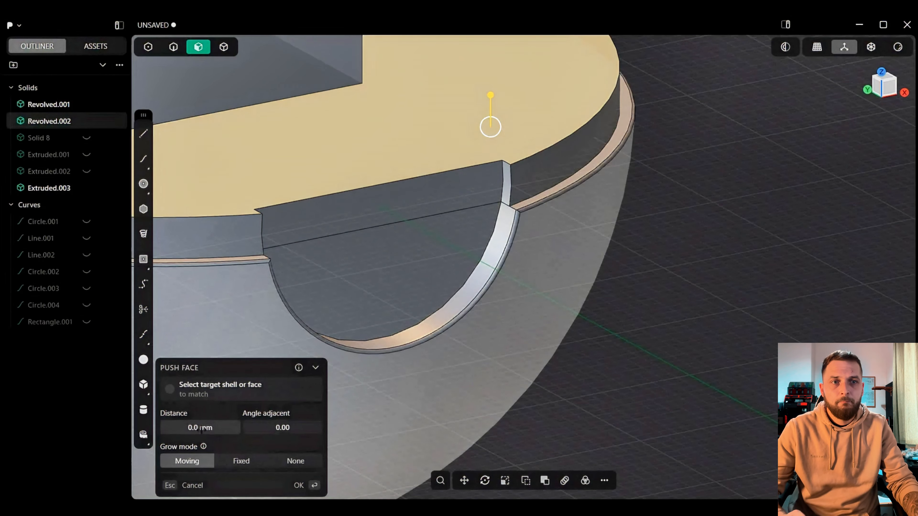
pyautogui.click(203, 428)
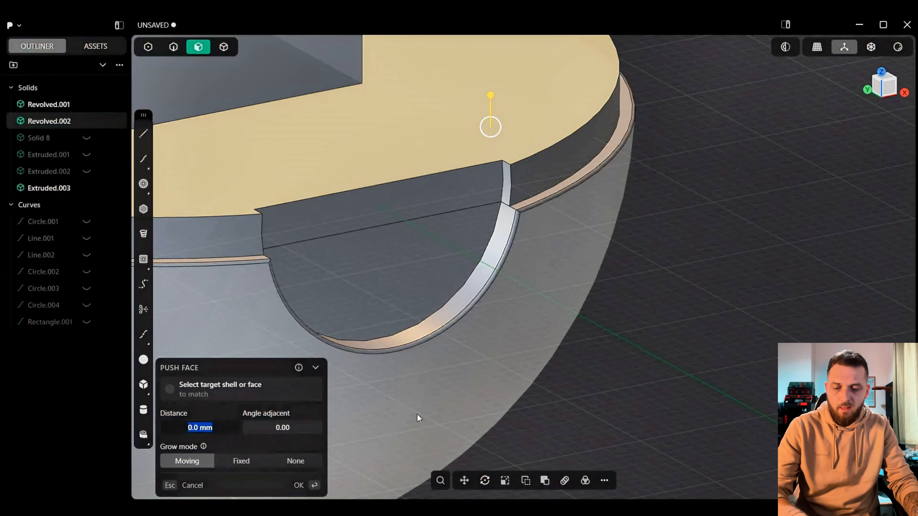
pyautogui.write('-')
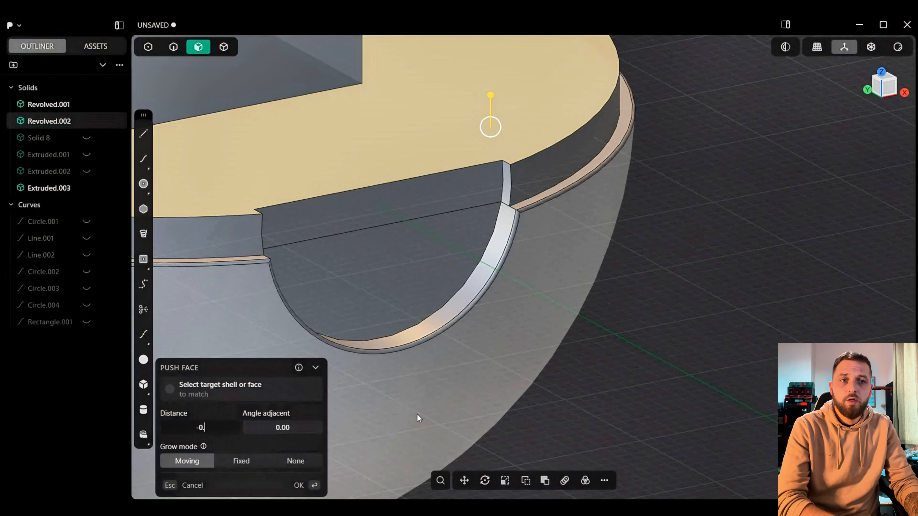
pyautogui.write('0')
pyautogui.click(313, 486)
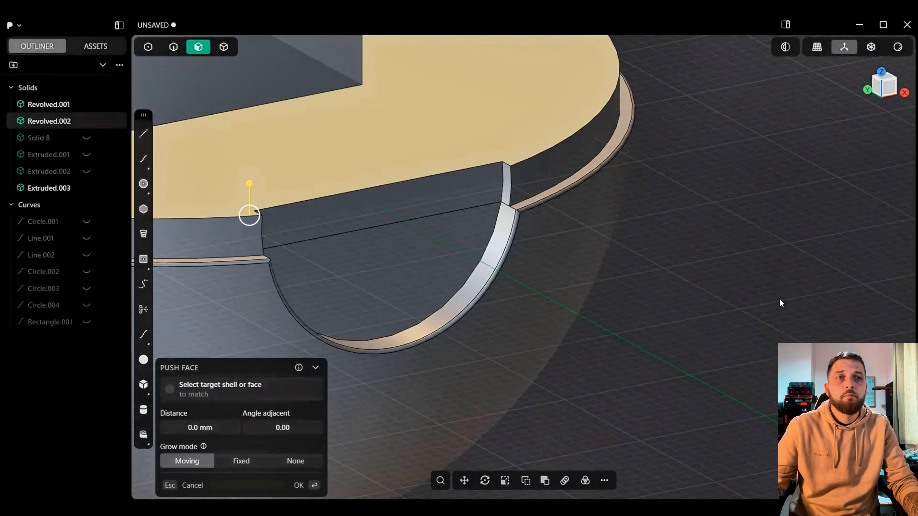
pyautogui.press('Escape')
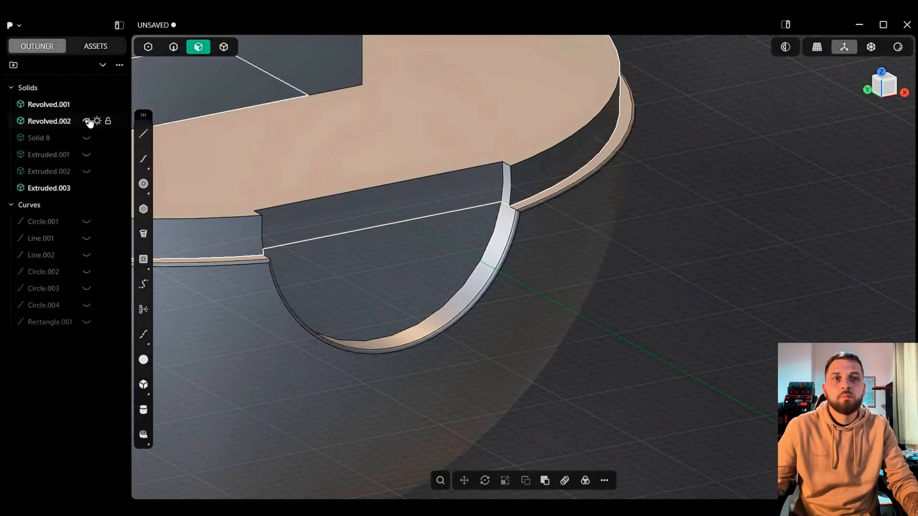
# Step: Hide the middle ring Revolved.002 and push the flat top face of the lower shell Revolved.001 by -0.1 mm
pyautogui.click(86, 121)
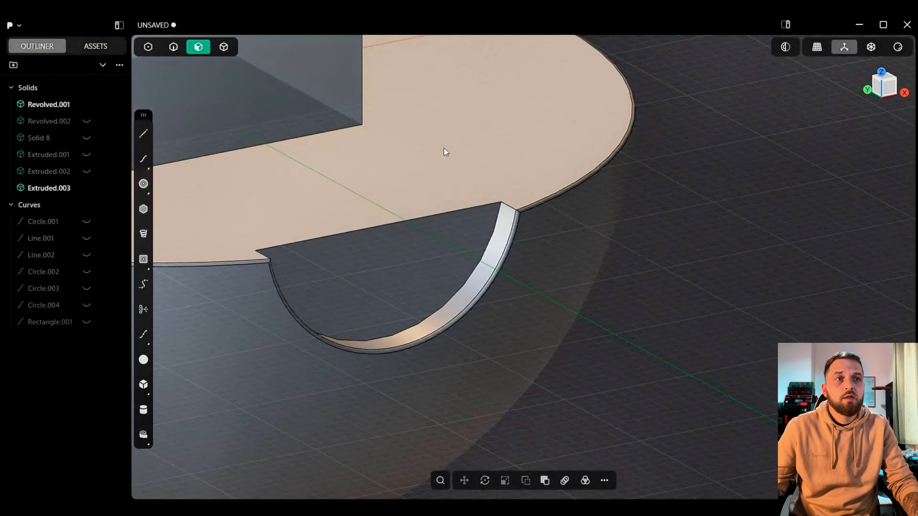
pyautogui.click(445, 149)
pyautogui.click(193, 428)
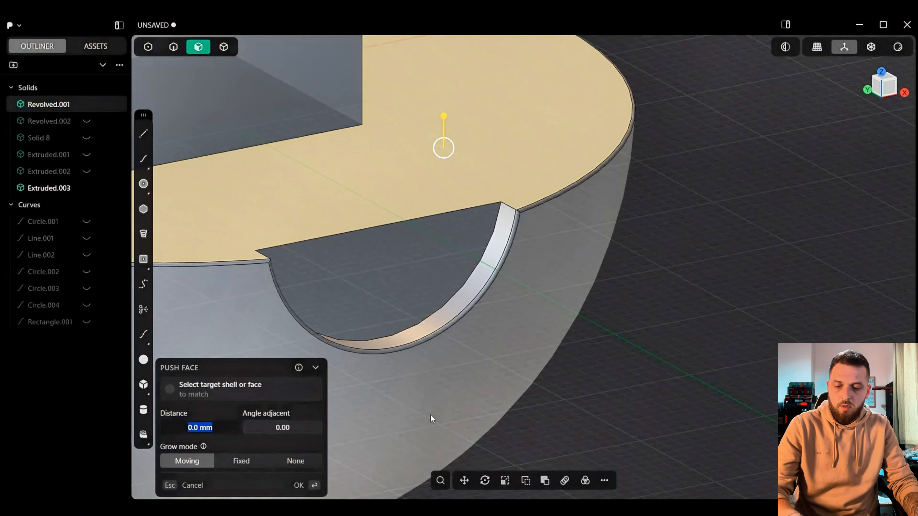
pyautogui.press('BackSpace')
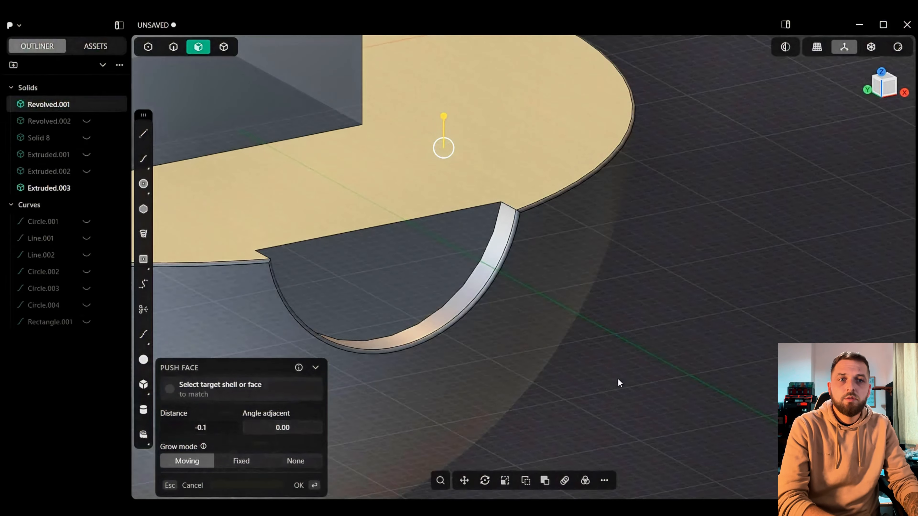
pyautogui.press('Return')
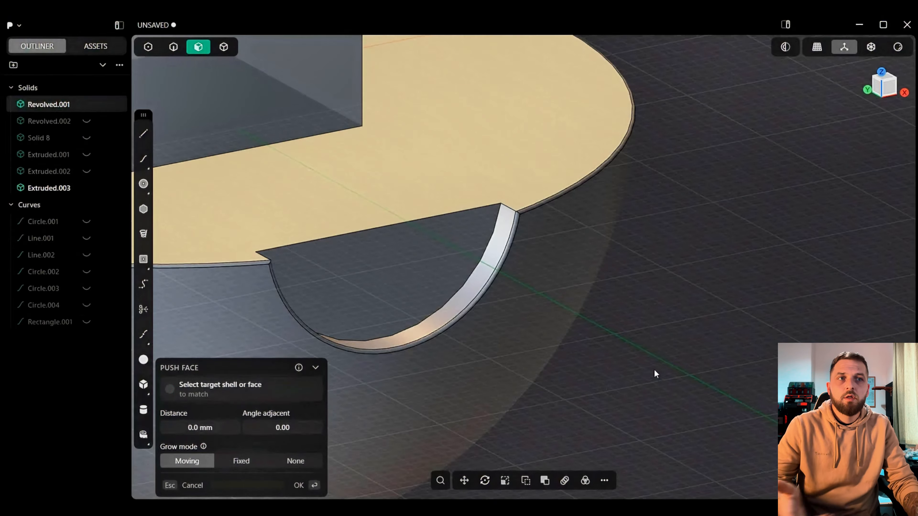
pyautogui.press('Return')
# Step: Show Extruded.002, Extruded.001, Solid 8 and Revolved.002, and check the clearance gaps around the button in the front view
pyautogui.click(86, 170)
pyautogui.click(86, 154)
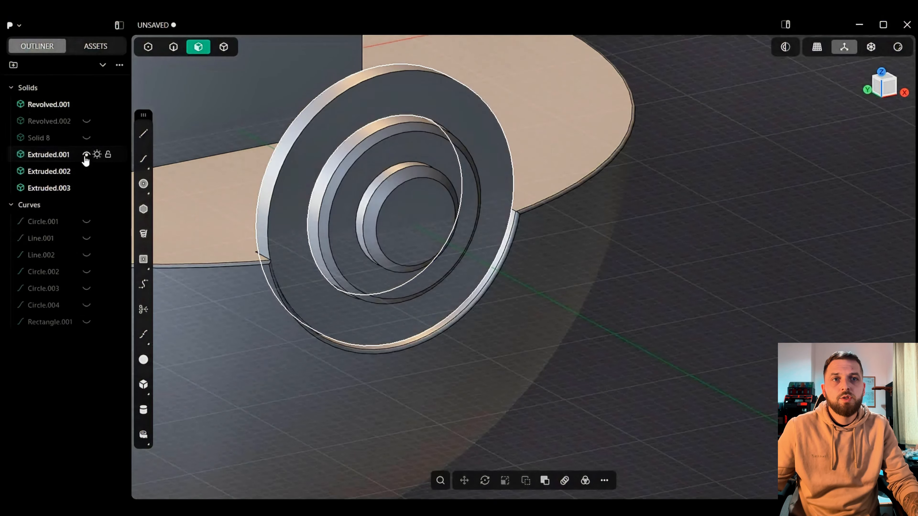
pyautogui.click(86, 138)
pyautogui.click(86, 120)
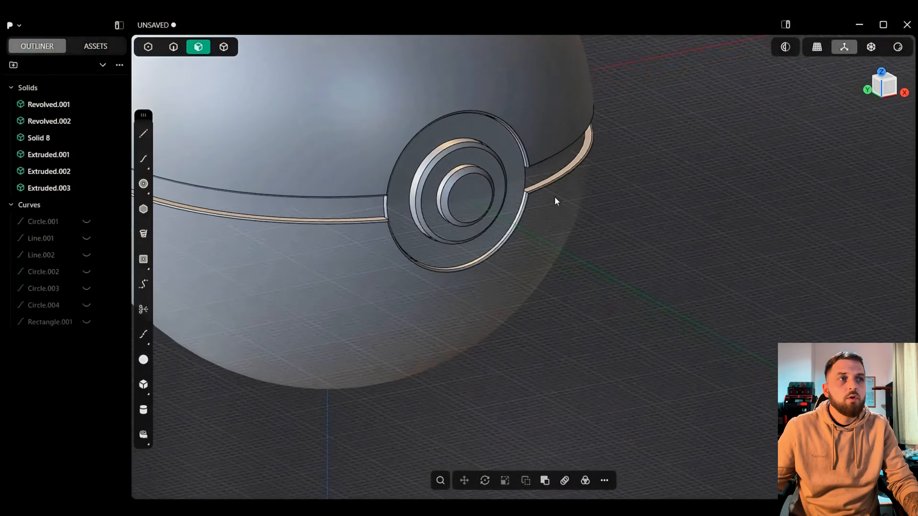
pyautogui.click(893, 83)
pyautogui.scroll(10, 498, 152)
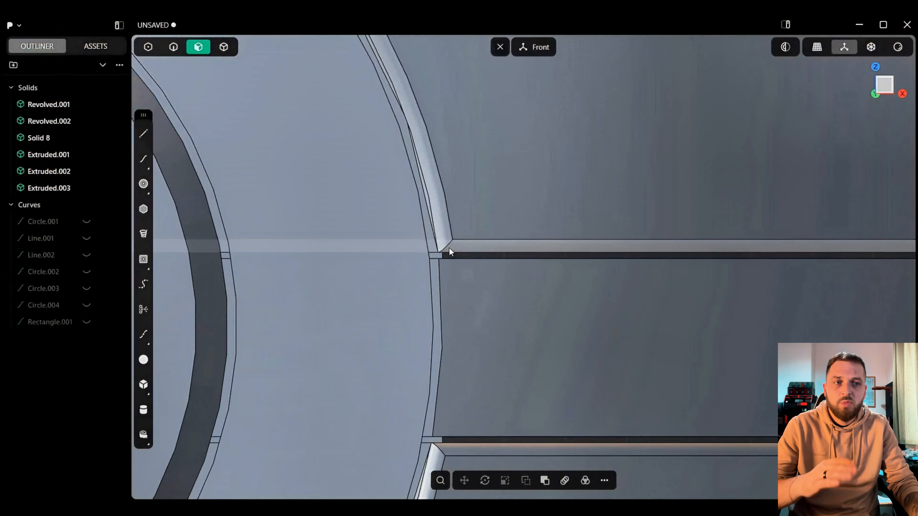
pyautogui.keyDown('shift'); pyautogui.moveTo(490, 325); pyautogui.dragTo(488, 163, button='middle'); pyautogui.keyUp('shift')
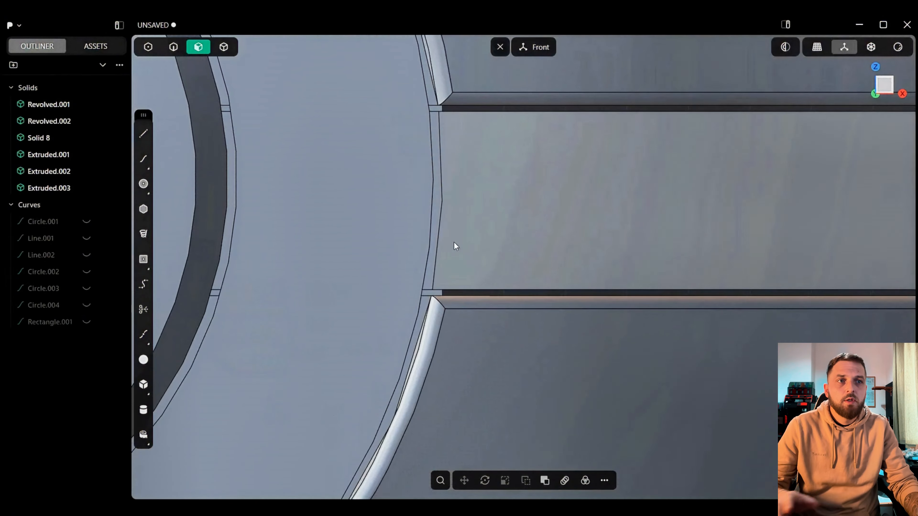
pyautogui.scroll(-5, 574, 286)
pyautogui.scroll(-4, 590, 284)
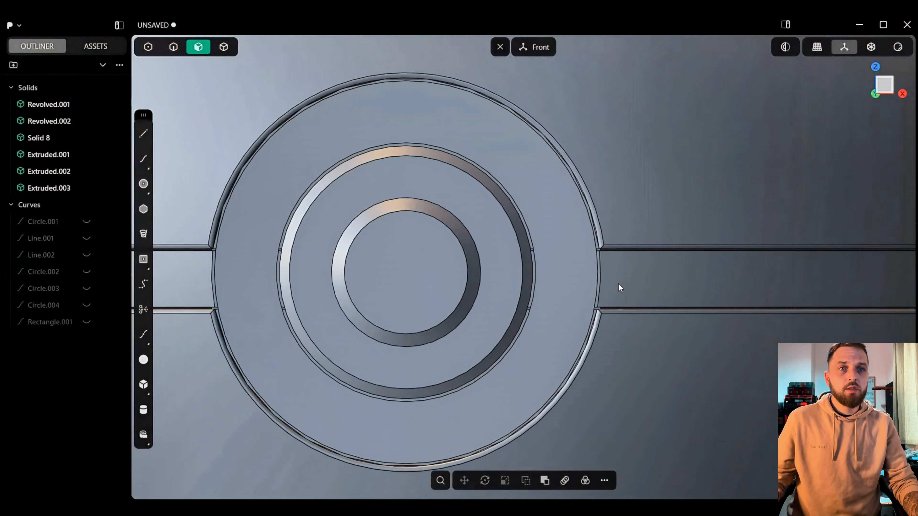
pyautogui.keyDown('shift'); pyautogui.moveTo(618, 284); pyautogui.dragTo(656, 277, button='middle'); pyautogui.keyUp('shift')
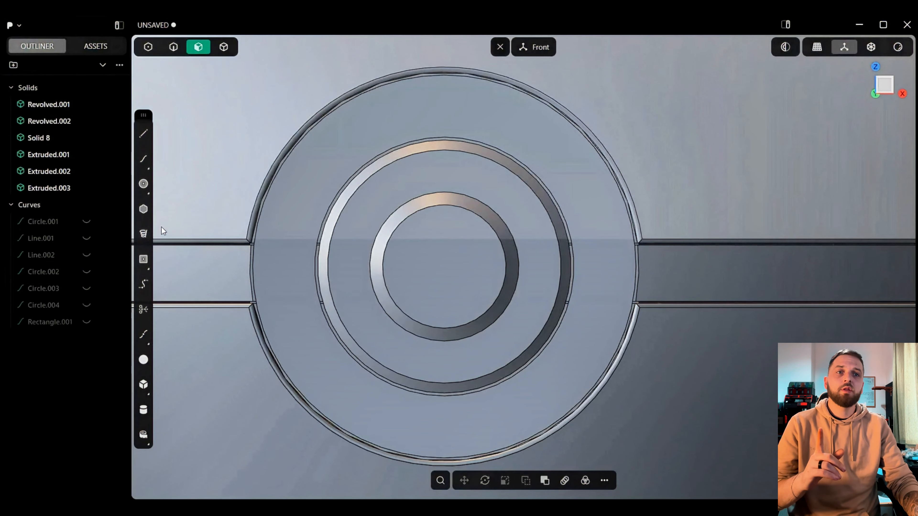
# Step: Hide Extruded.003, Extruded.002, Extruded.001 and the upper shell Solid 8, and turn off the viewport overlays around the lower square pocket
pyautogui.click(87, 188)
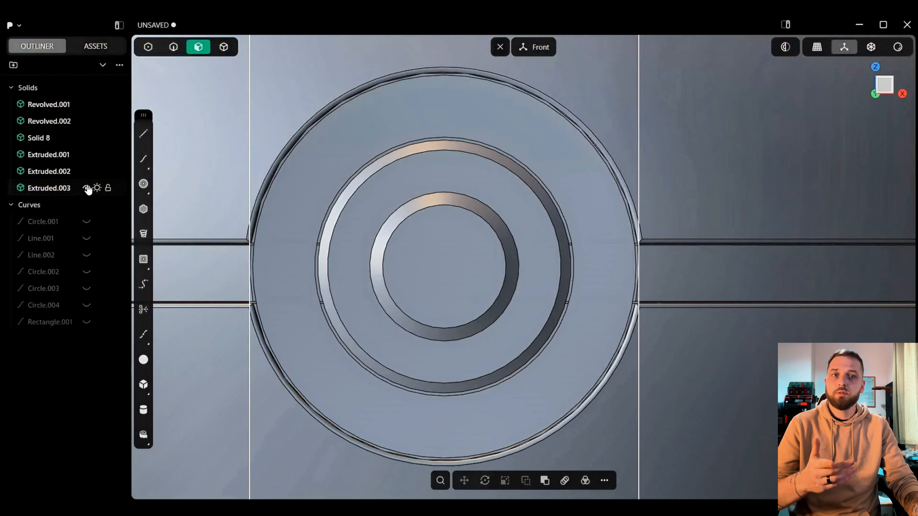
pyautogui.click(87, 188)
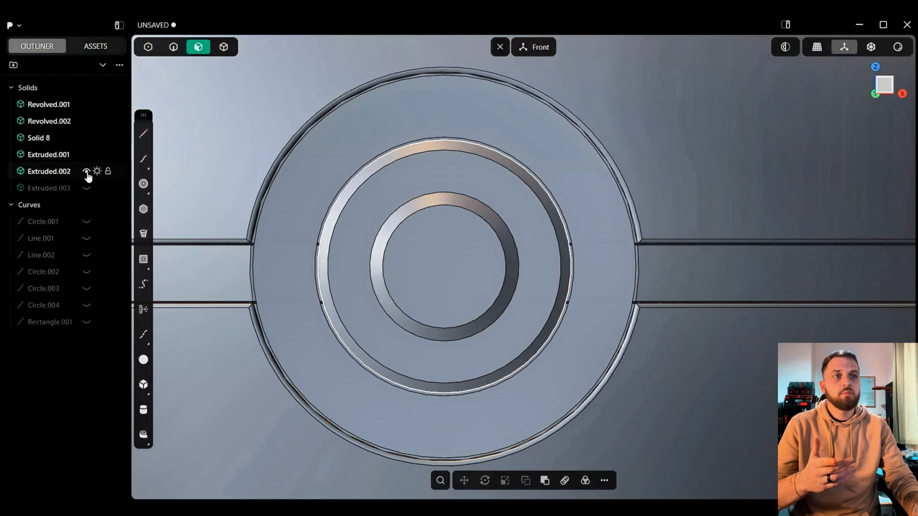
pyautogui.click(87, 171)
pyautogui.click(87, 155)
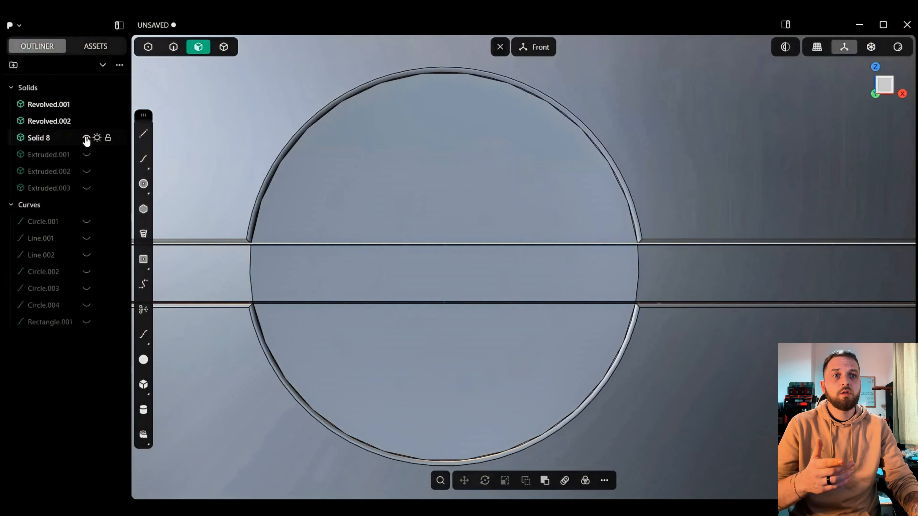
pyautogui.click(87, 137)
pyautogui.scroll(-2, 519, 195)
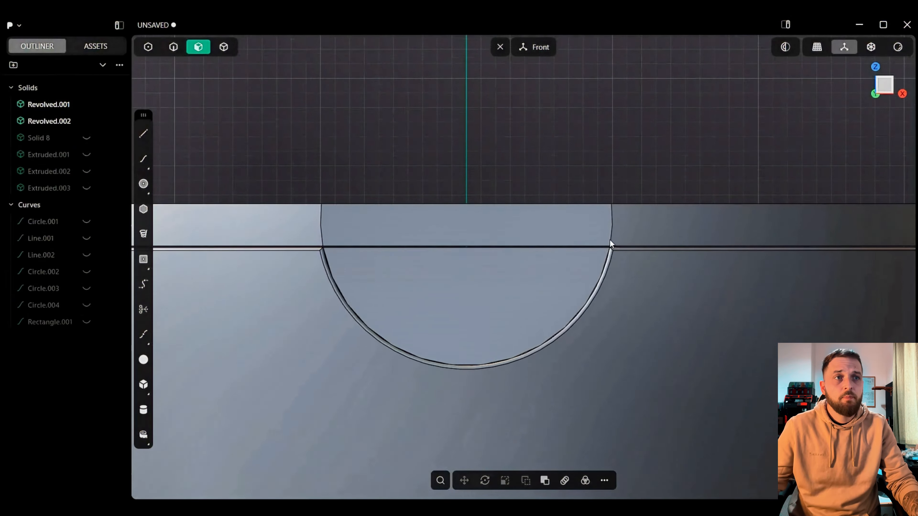
pyautogui.keyDown('shift'); pyautogui.moveTo(610, 240); pyautogui.dragTo(607, 206, button='middle'); pyautogui.keyUp('shift')
pyautogui.moveTo(489, 231); pyautogui.dragTo(447, 279, button='middle')
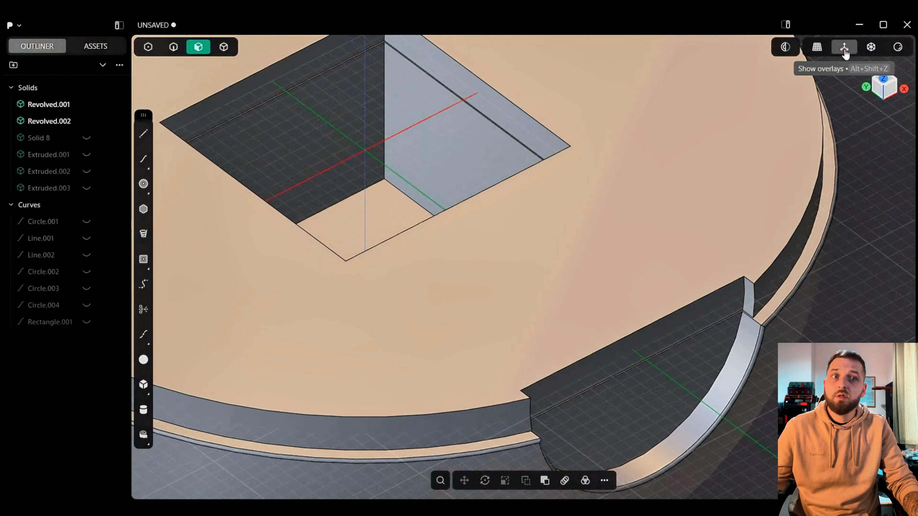
pyautogui.click(845, 50)
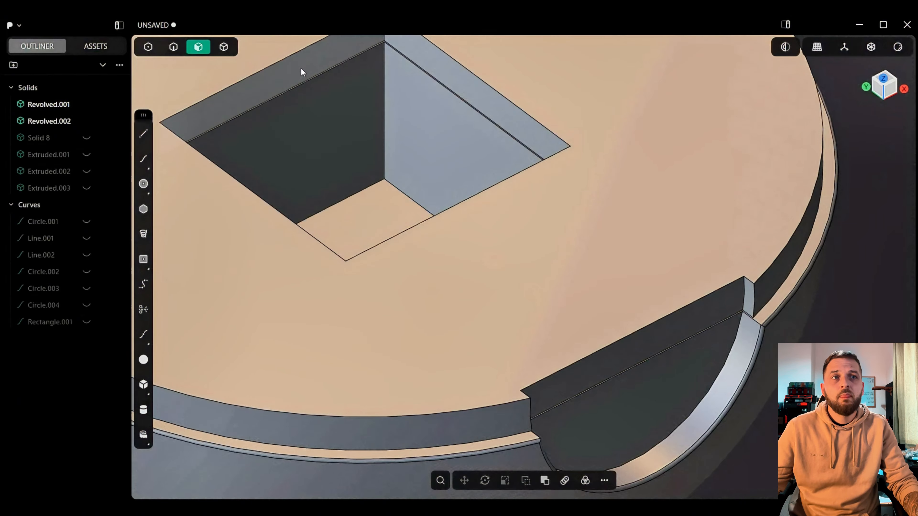
# Step: Push all side walls and the floor of the square pocket, across Revolved.001 and Revolved.002, by -0.1 mm together
pyautogui.click(300, 67)
pyautogui.keyDown('shift'); pyautogui.click(445, 59); pyautogui.keyUp('shift')
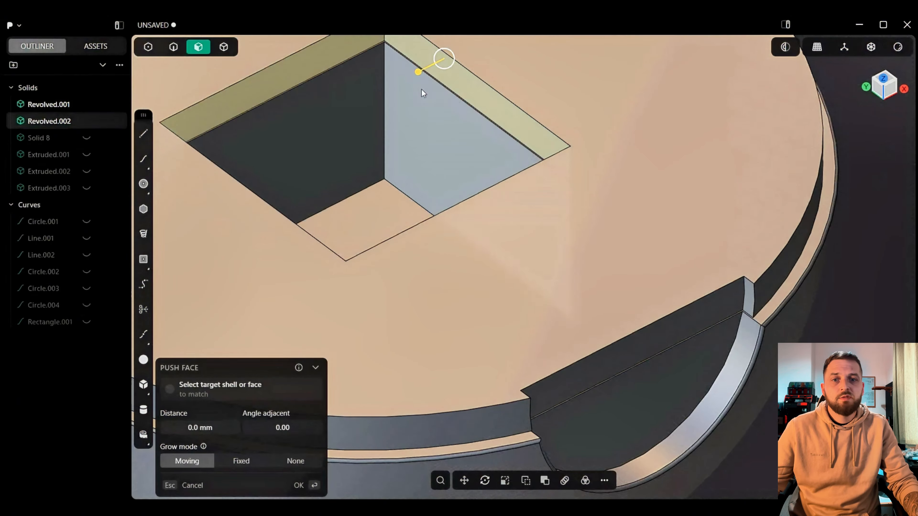
pyautogui.keyDown('shift'); pyautogui.click(422, 141); pyautogui.keyUp('shift')
pyautogui.keyDown('shift'); pyautogui.click(317, 133); pyautogui.keyUp('shift')
pyautogui.keyDown('shift'); pyautogui.click(358, 226); pyautogui.keyUp('shift')
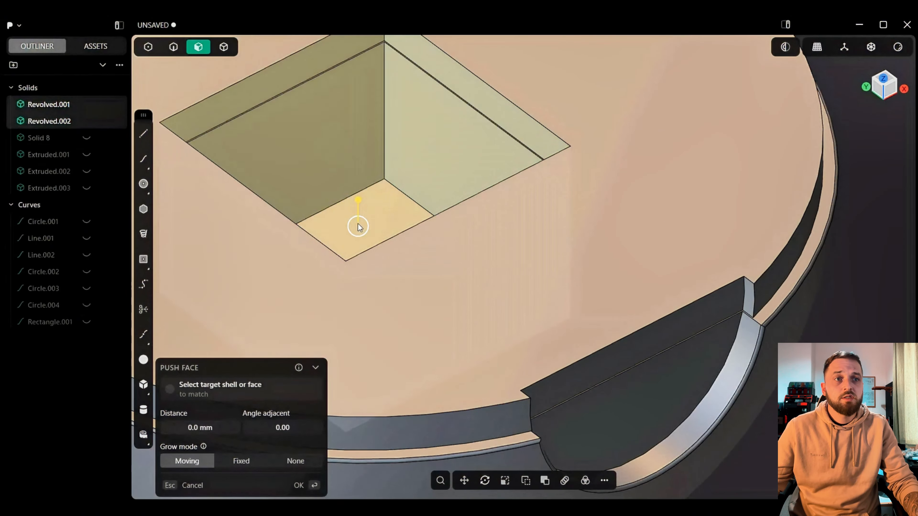
pyautogui.moveTo(359, 226); pyautogui.dragTo(504, 108, button='middle')
pyautogui.keyDown('shift'); pyautogui.click(504, 107); pyautogui.keyUp('shift')
pyautogui.keyDown('shift'); pyautogui.click(437, 113); pyautogui.keyUp('shift')
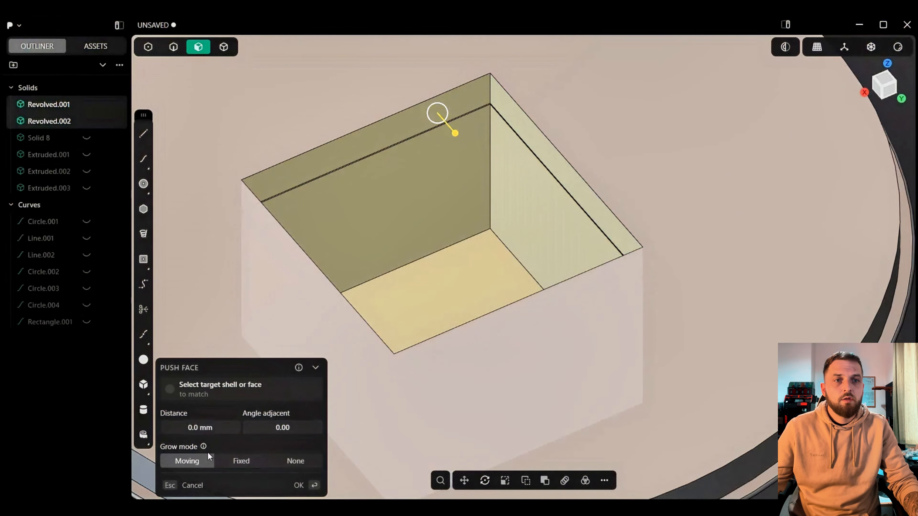
pyautogui.click(200, 427)
pyautogui.write('-0.')
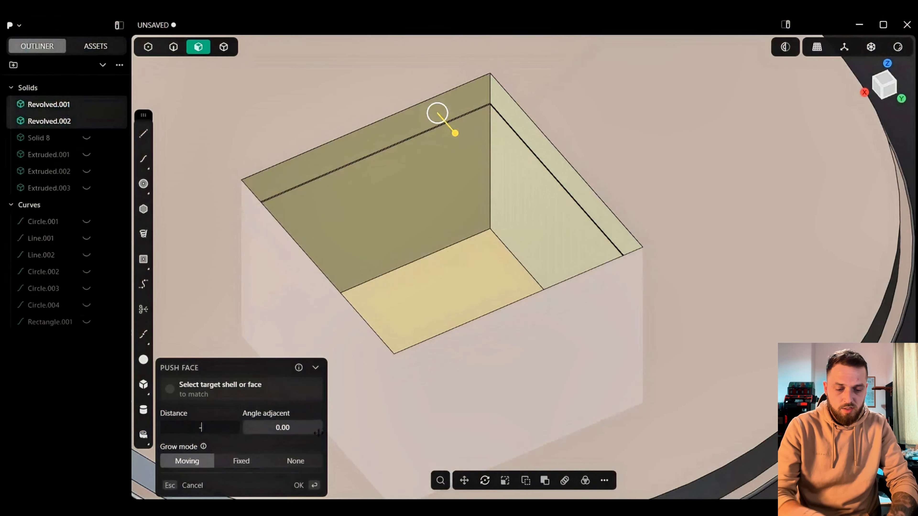
pyautogui.write('1')
pyautogui.press('Return')
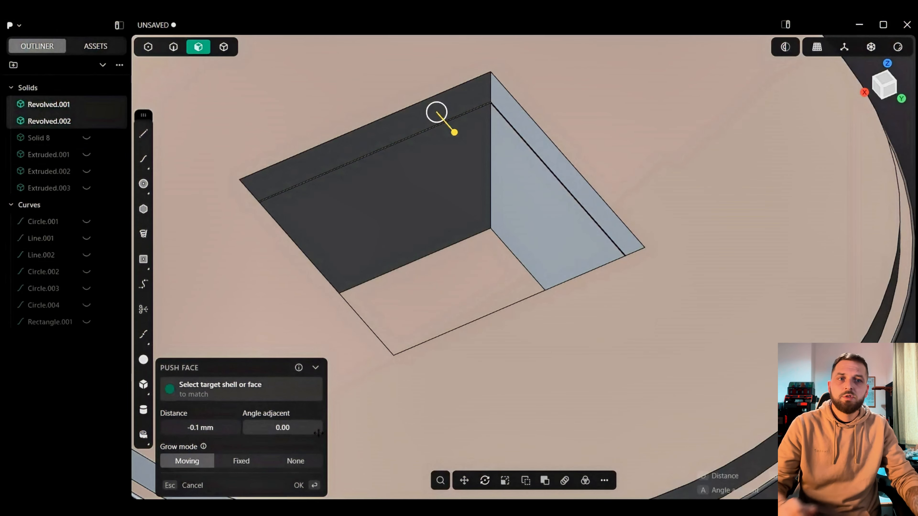
pyautogui.click(315, 485)
pyautogui.scroll(-5, 587, 321)
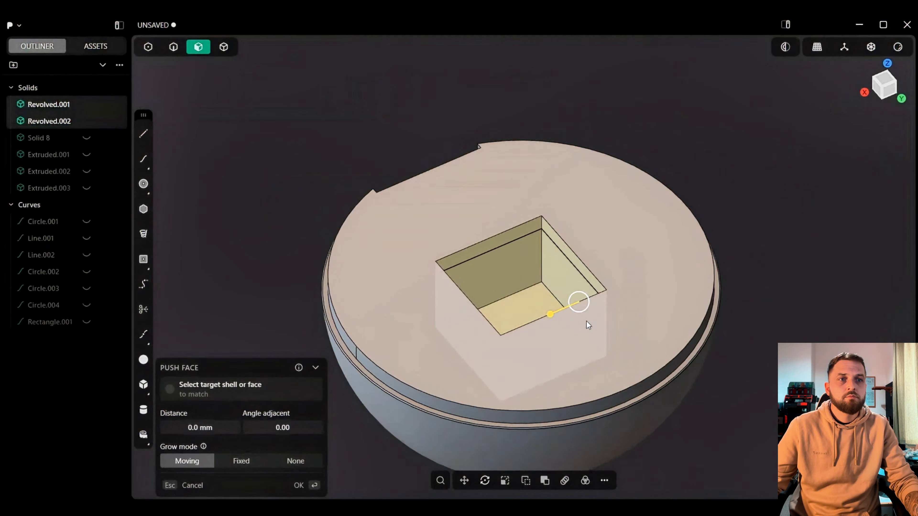
pyautogui.keyDown('shift'); pyautogui.moveTo(792, 254); pyautogui.dragTo(769, 268, button='middle'); pyautogui.keyUp('shift')
pyautogui.press('Escape')
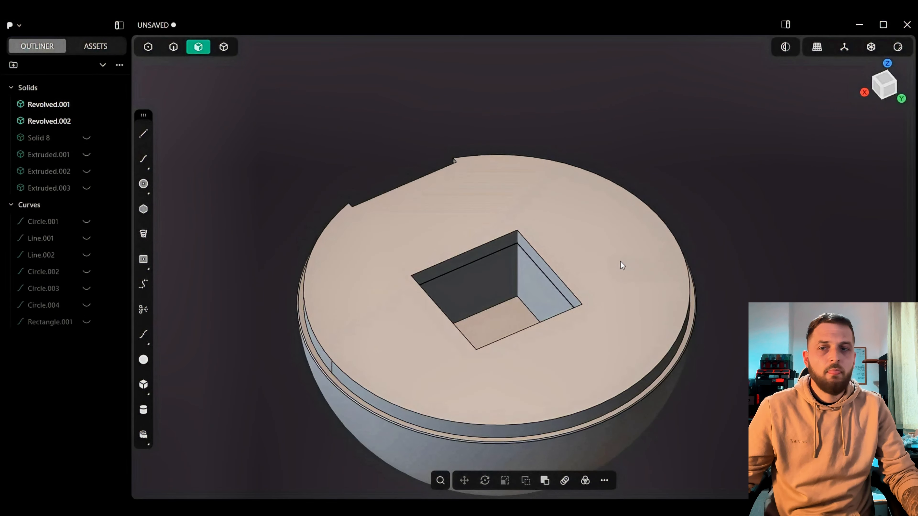
# Step: Show the upper shell Solid 8, hide Revolved.002 and Revolved.001, and turn the view to the shell's flat underside
pyautogui.keyDown('shift'); pyautogui.moveTo(620, 261); pyautogui.dragTo(629, 277, button='middle'); pyautogui.keyUp('shift')
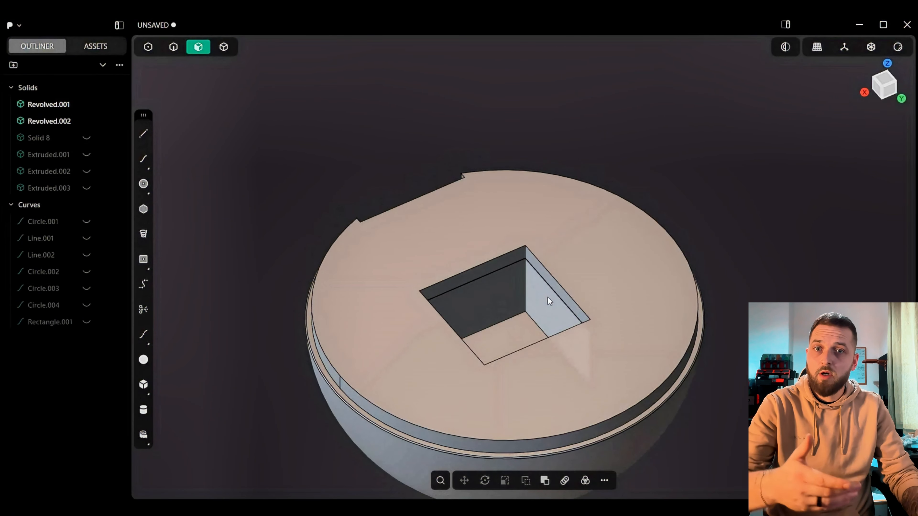
pyautogui.click(86, 138)
pyautogui.click(86, 121)
pyautogui.click(87, 105)
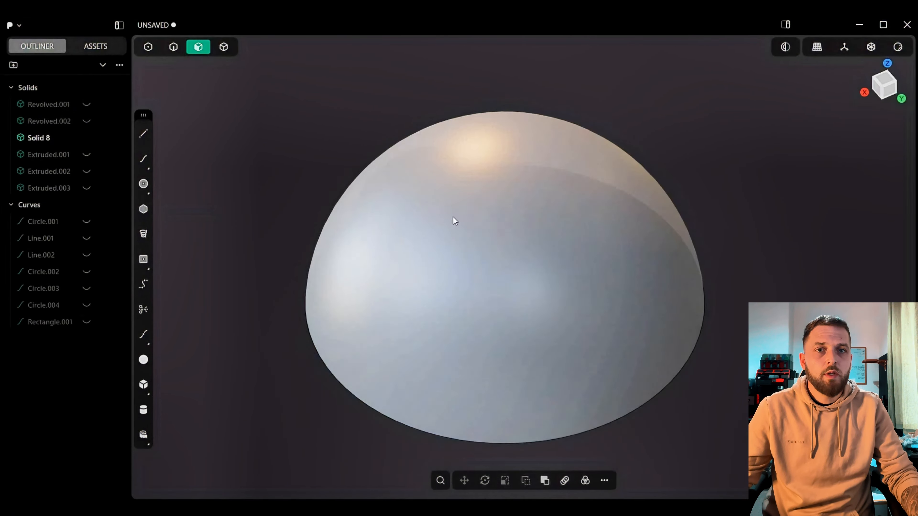
pyautogui.moveTo(588, 312); pyautogui.dragTo(602, 361, button='middle')
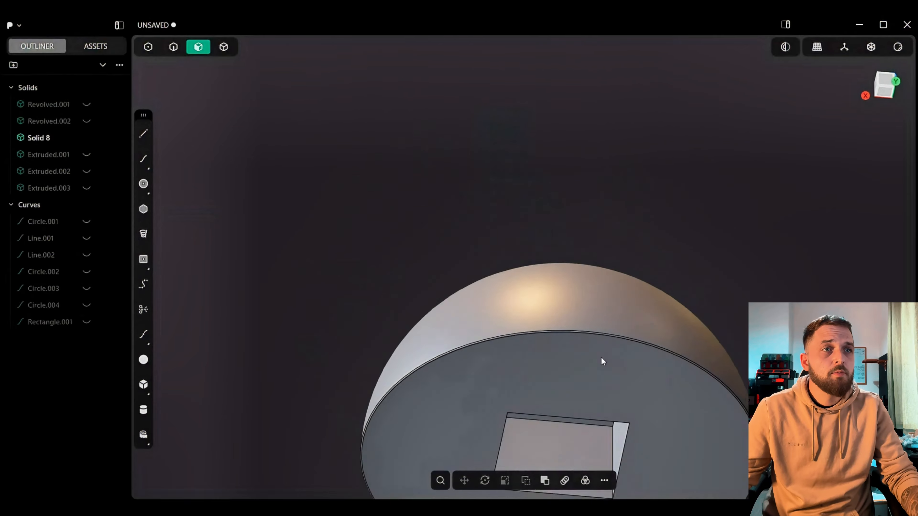
# Step: Push the four side walls and the floor of the square pocket in the upper shell Solid 8 by -0.1 mm
pyautogui.scroll(10, 564, 245)
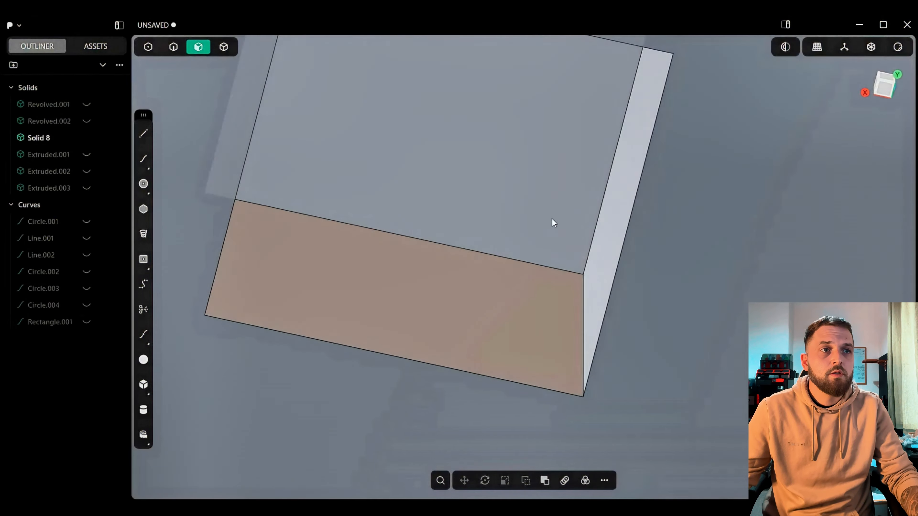
pyautogui.click(553, 222)
pyautogui.press('o')
pyautogui.click(536, 327)
pyautogui.moveTo(614, 259); pyautogui.dragTo(453, 366, button='middle')
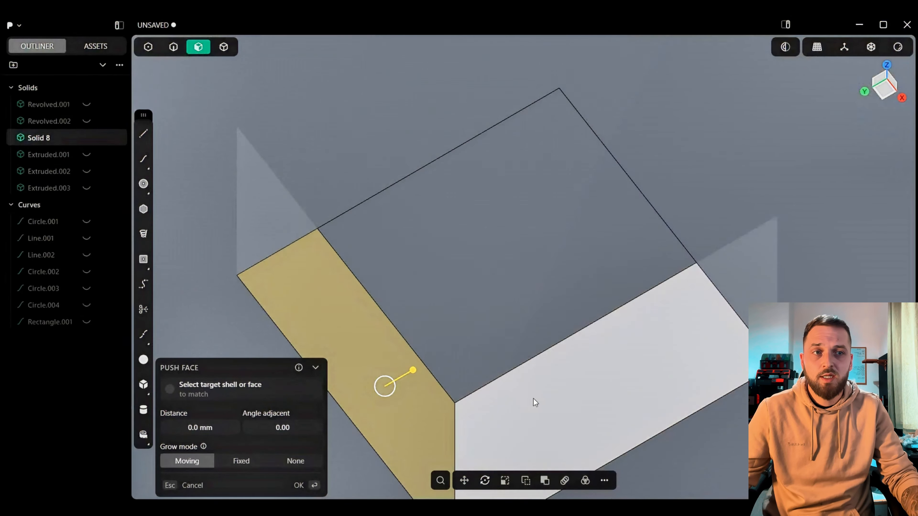
pyautogui.click(533, 399)
pyautogui.click(514, 269)
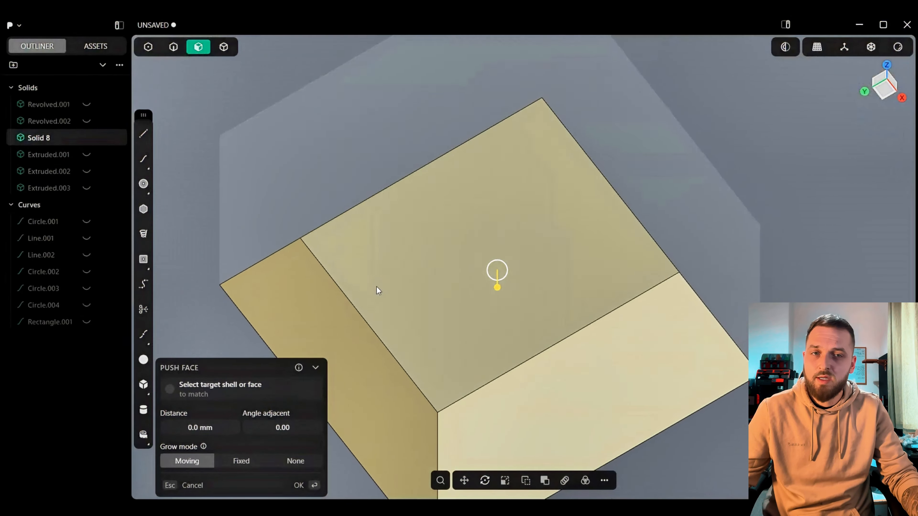
pyautogui.moveTo(373, 285); pyautogui.dragTo(598, 283, button='middle')
pyautogui.keyDown('shift'); pyautogui.moveTo(543, 375); pyautogui.dragTo(614, 219, button='middle'); pyautogui.keyUp('shift')
pyautogui.keyDown('shift'); pyautogui.moveTo(521, 410); pyautogui.dragTo(707, 171, button='middle'); pyautogui.keyUp('shift')
pyautogui.click(577, 280)
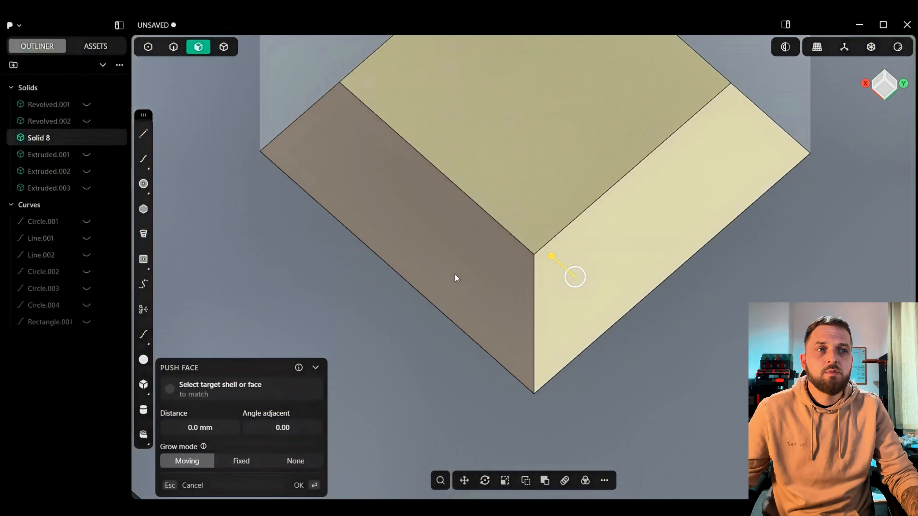
pyautogui.click(450, 269)
pyautogui.click(203, 429)
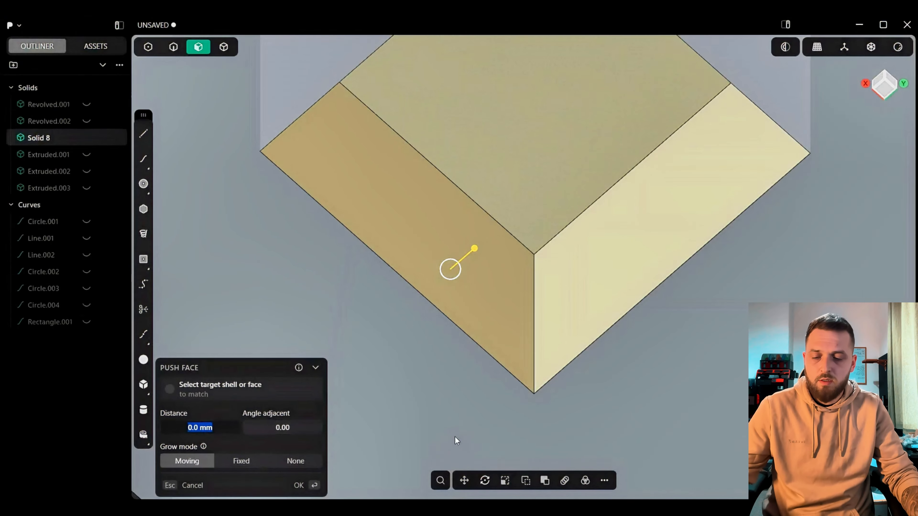
pyautogui.write('-0')
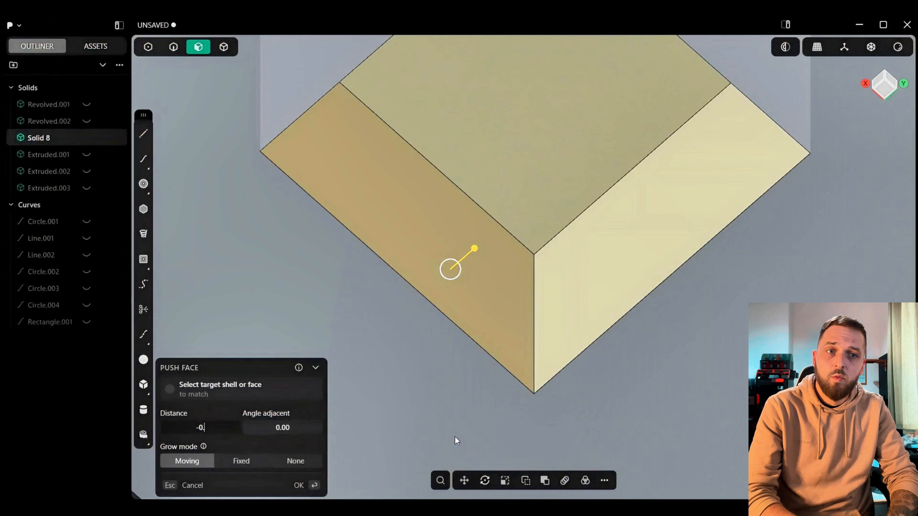
pyautogui.write('.1')
pyautogui.press('Return')
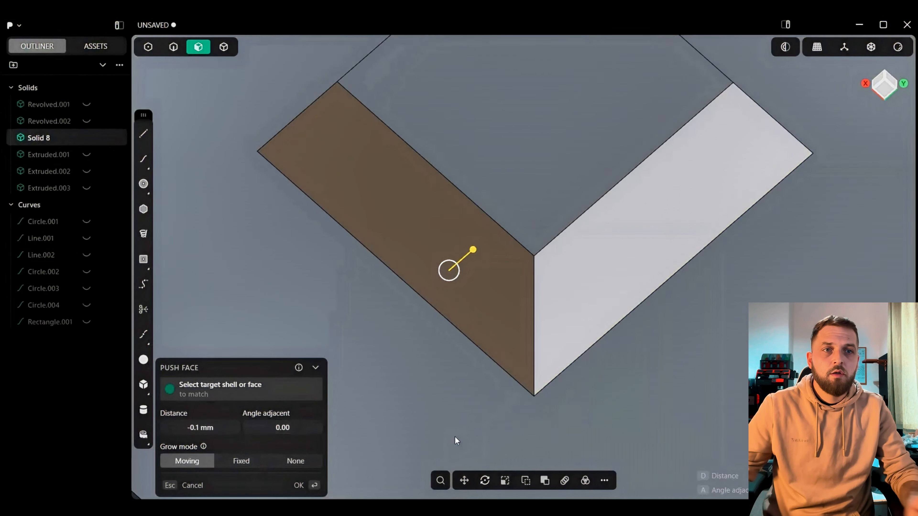
pyautogui.click(299, 485)
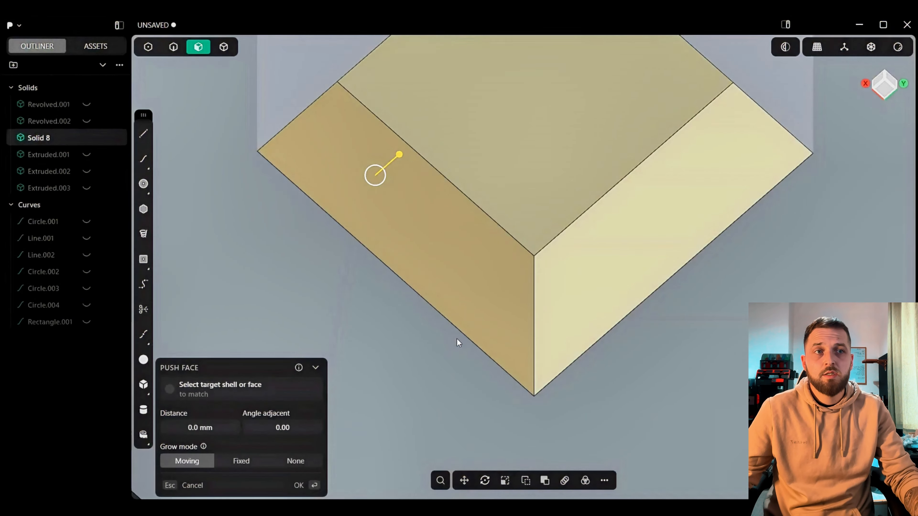
pyautogui.scroll(-5, 456, 338)
pyautogui.press('Escape')
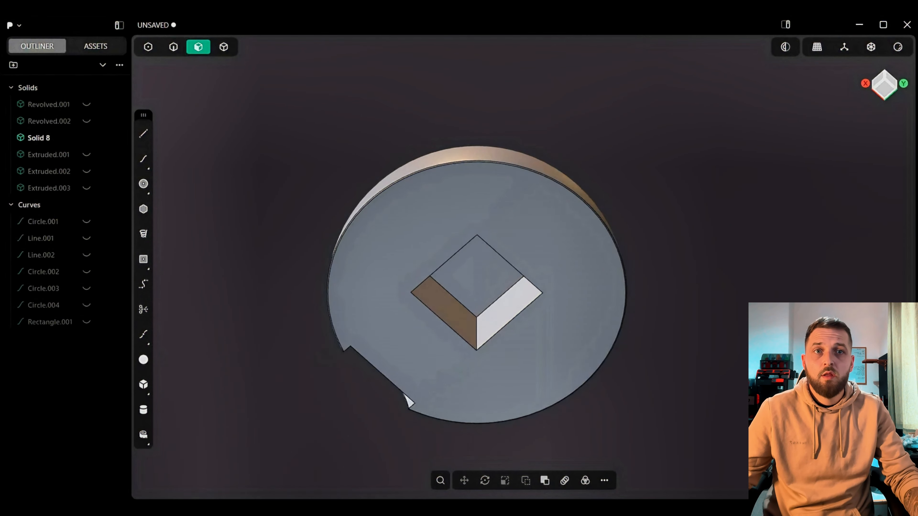
# Step: Show Extruded.003, Extruded.002, Extruded.001, Revolved.002 and Revolved.001, and view the complete ball from the button side
pyautogui.click(86, 188)
pyautogui.click(86, 171)
pyautogui.click(86, 155)
pyautogui.click(87, 121)
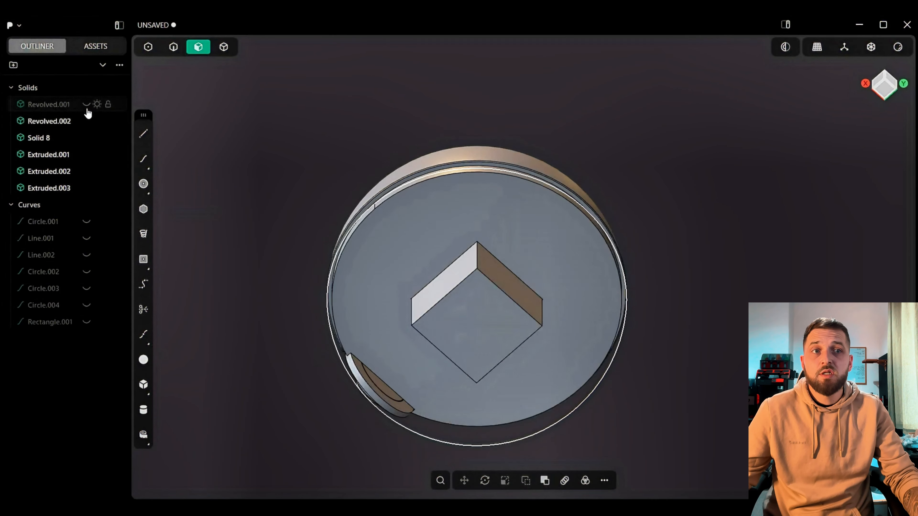
pyautogui.click(86, 104)
pyautogui.moveTo(356, 159); pyautogui.dragTo(521, 228, button='middle')
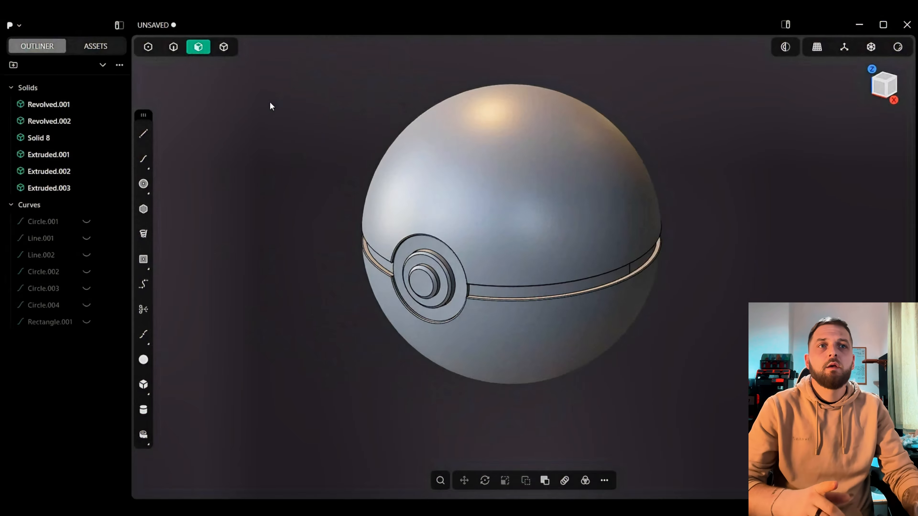
# Step: Duplicate all six solids of the ball and move the copy away so it stands clear beside the original
pyautogui.click(223, 48)
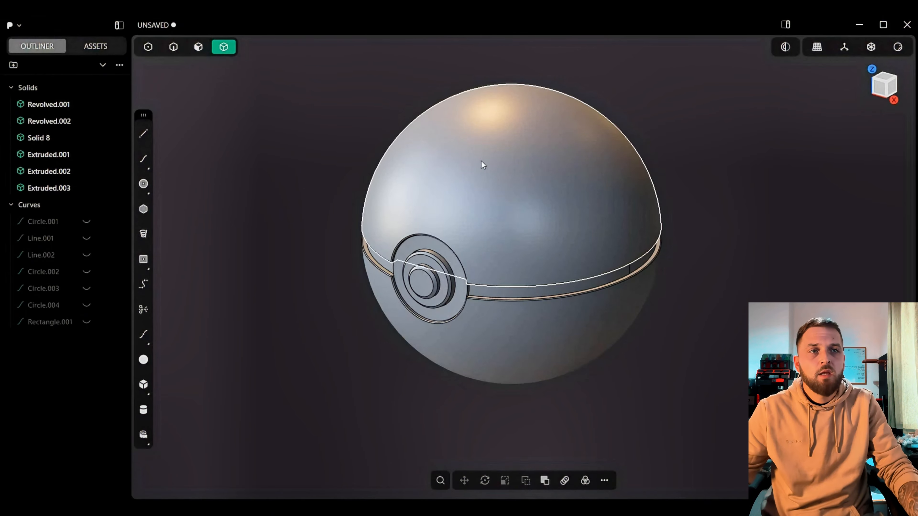
pyautogui.click(59, 105)
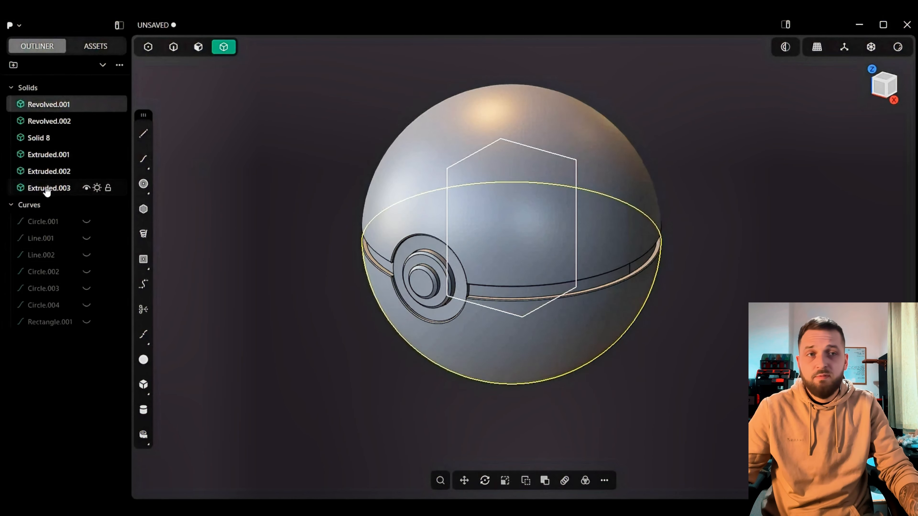
pyautogui.keyDown('shift'); pyautogui.click(47, 188); pyautogui.keyUp('shift')
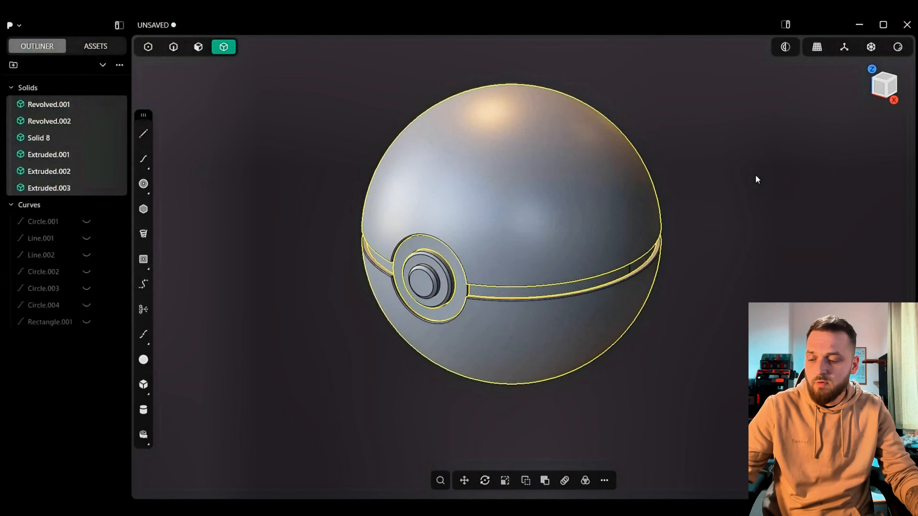
pyautogui.hotkey('ctrl', 'd')
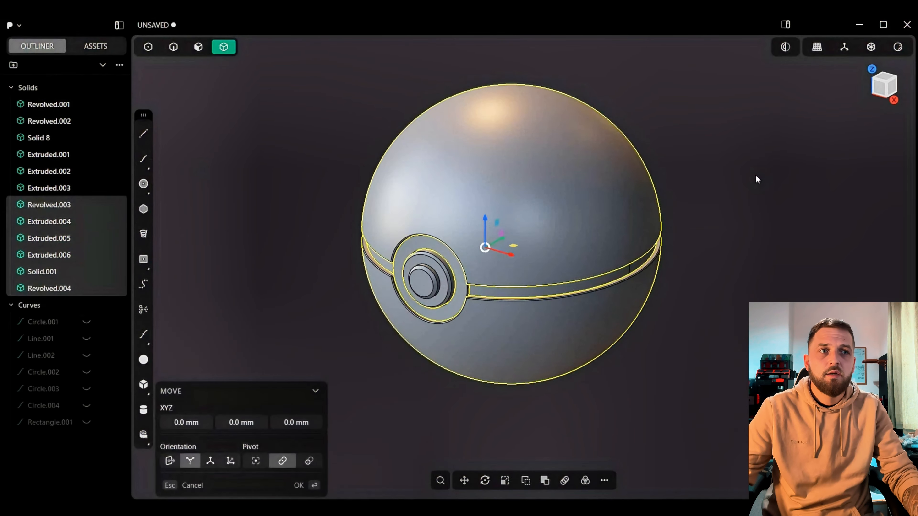
pyautogui.moveTo(515, 256); pyautogui.dragTo(354, 81)
pyautogui.press('Return')
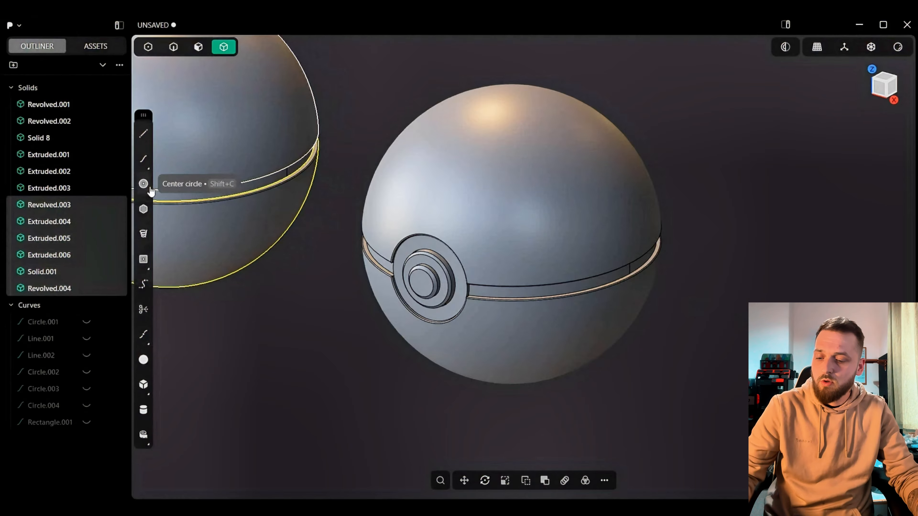
# Step: Group the six duplicated solids and name the group Pokeball
pyautogui.hotkey('ctrl', 'g')
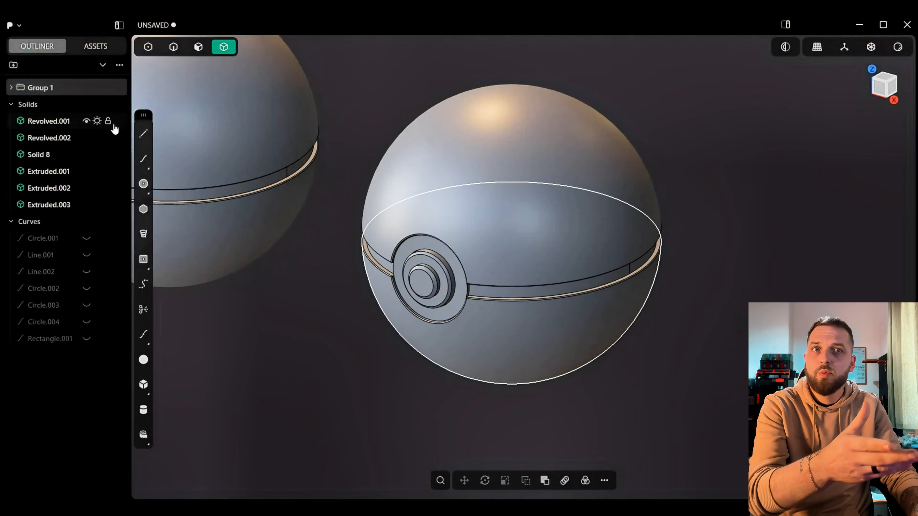
pyautogui.doubleClick(39, 88)
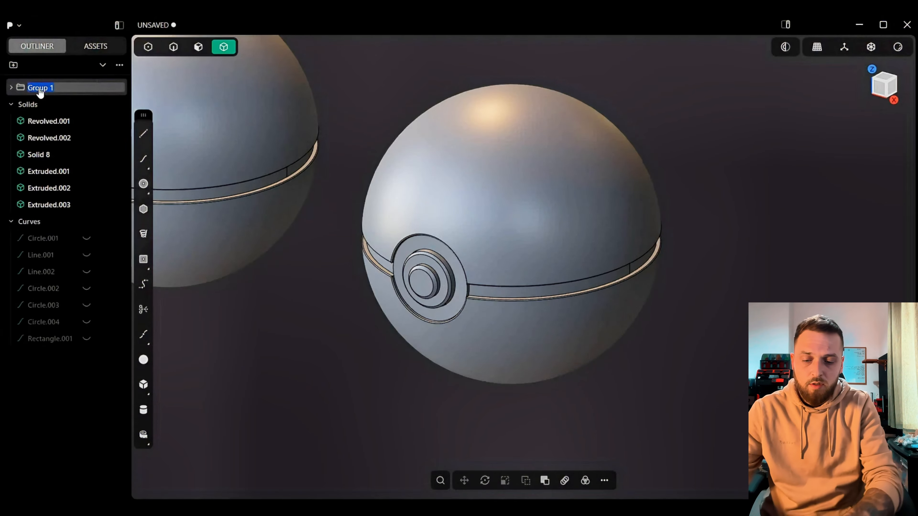
pyautogui.write('Pokeball')
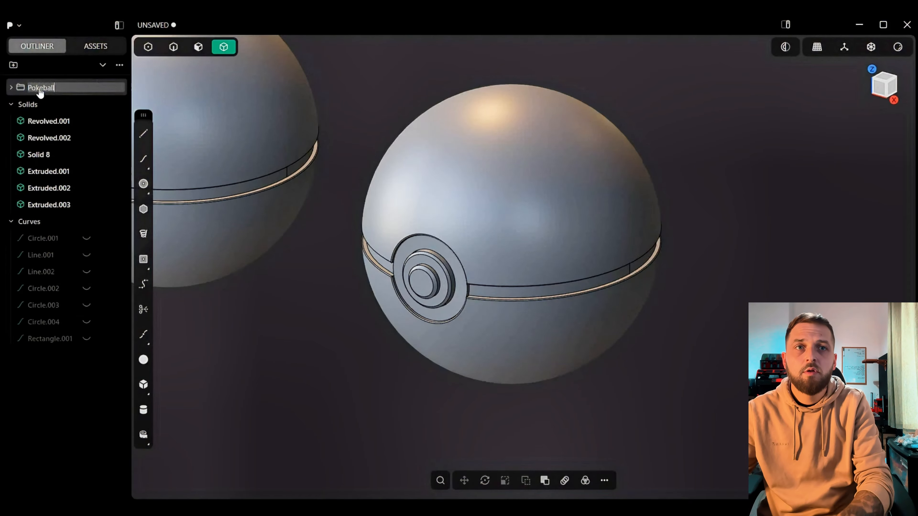
pyautogui.press('Return')
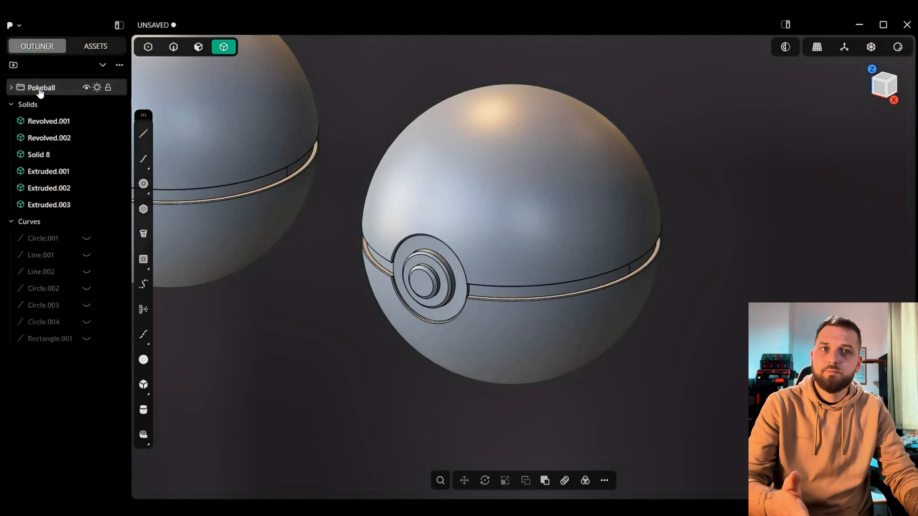
# Step: Hide Extruded.003, Extruded.002, Extruded.001, Revolved.002 and Revolved.001 so only the upper shell of the original ball remains
pyautogui.keyDown('shift'); pyautogui.moveTo(434, 177); pyautogui.dragTo(459, 178, button='middle'); pyautogui.keyUp('shift')
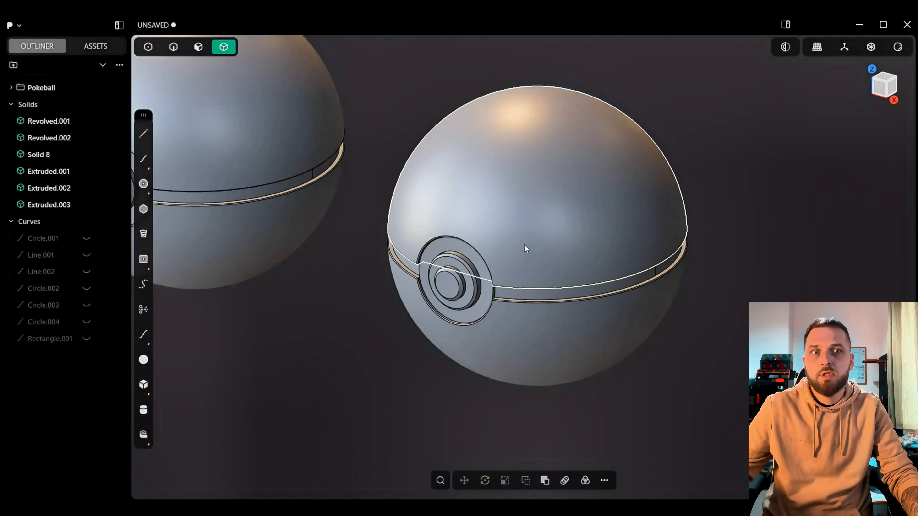
pyautogui.click(87, 205)
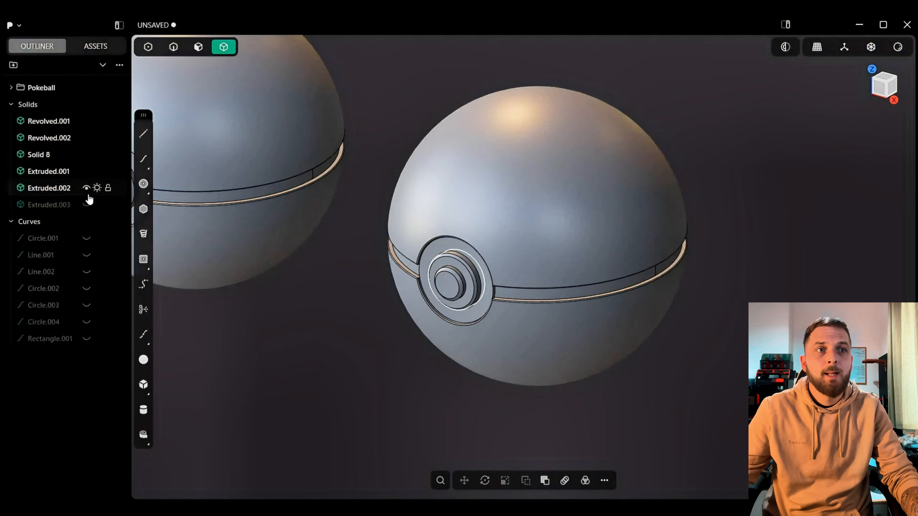
pyautogui.click(86, 187)
pyautogui.click(87, 171)
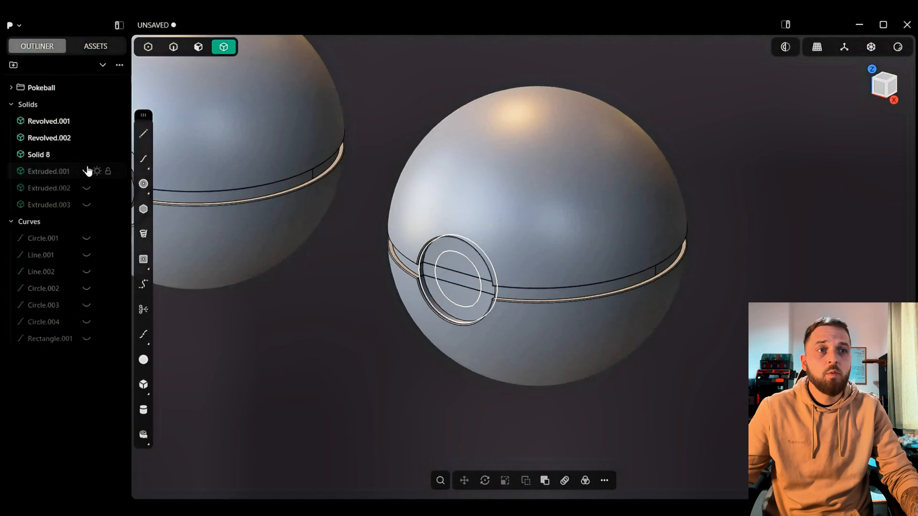
pyautogui.click(87, 138)
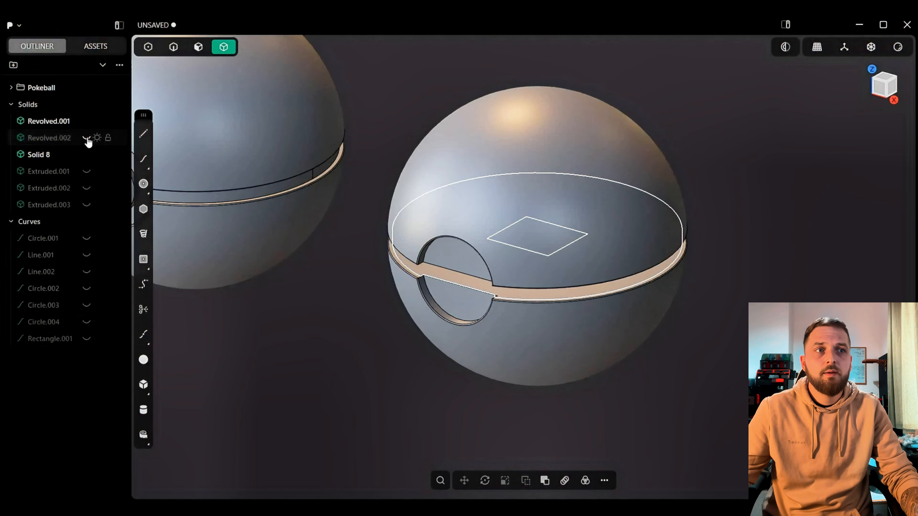
pyautogui.click(87, 121)
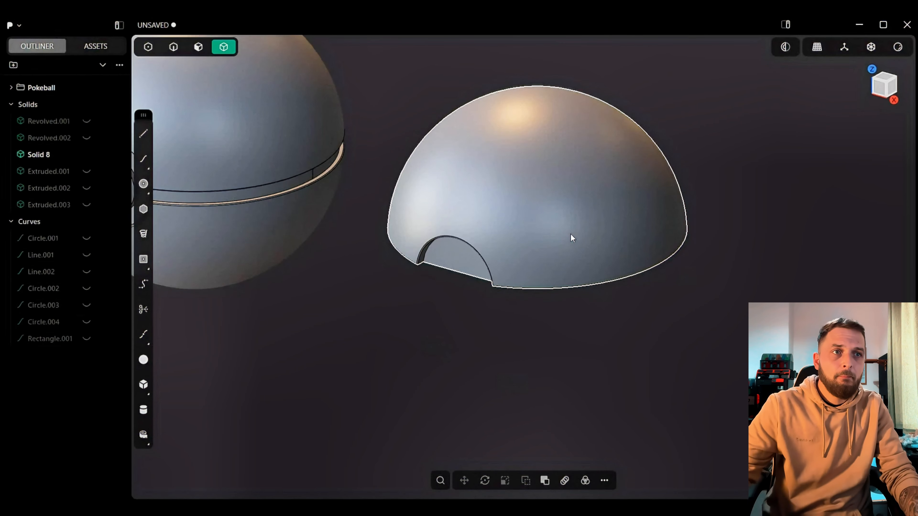
# Step: Turn on the grid and axes and view the upper shell Solid 8 straight from the top
pyautogui.moveTo(572, 238)
pyautogui.keyDown('shift'); pyautogui.mouseDown(button='middle')
pyautogui.moveTo(565, 196)
pyautogui.moveTo(563, 235)
pyautogui.mouseUp(button='middle'); pyautogui.keyUp('shift')
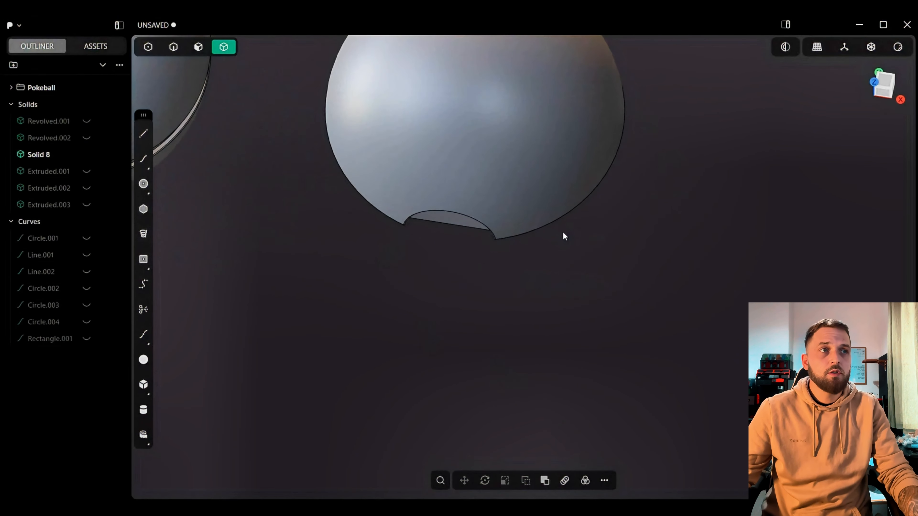
pyautogui.click(844, 46)
pyautogui.moveTo(594, 140); pyautogui.dragTo(572, 201, button='middle')
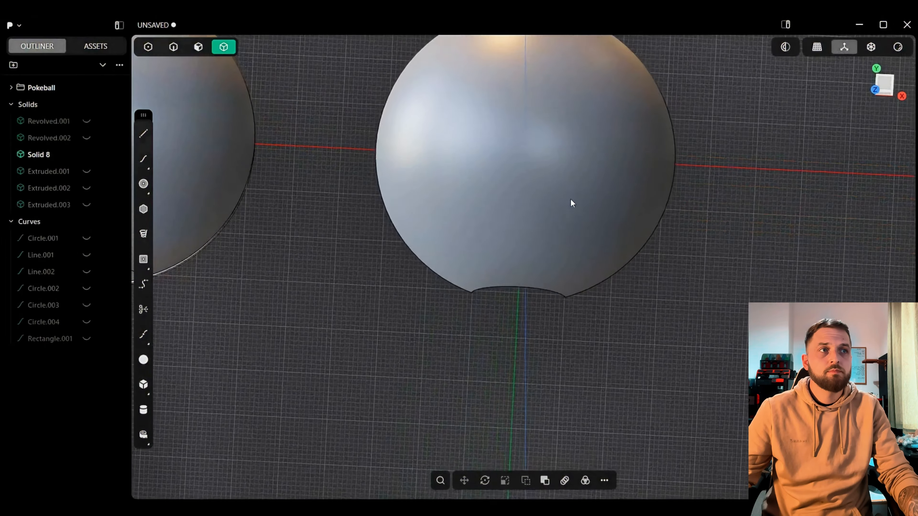
pyautogui.click(889, 90)
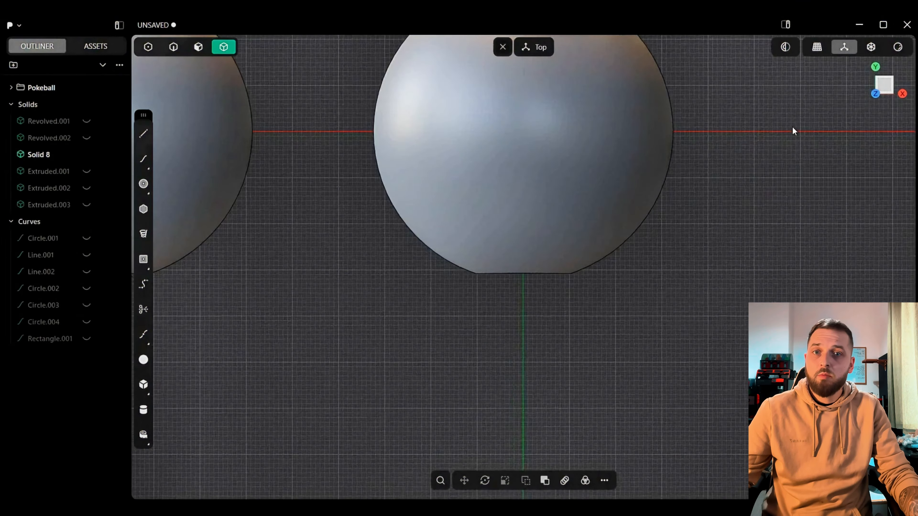
pyautogui.keyDown('shift'); pyautogui.moveTo(700, 173); pyautogui.dragTo(651, 284, button='middle'); pyautogui.keyUp('shift')
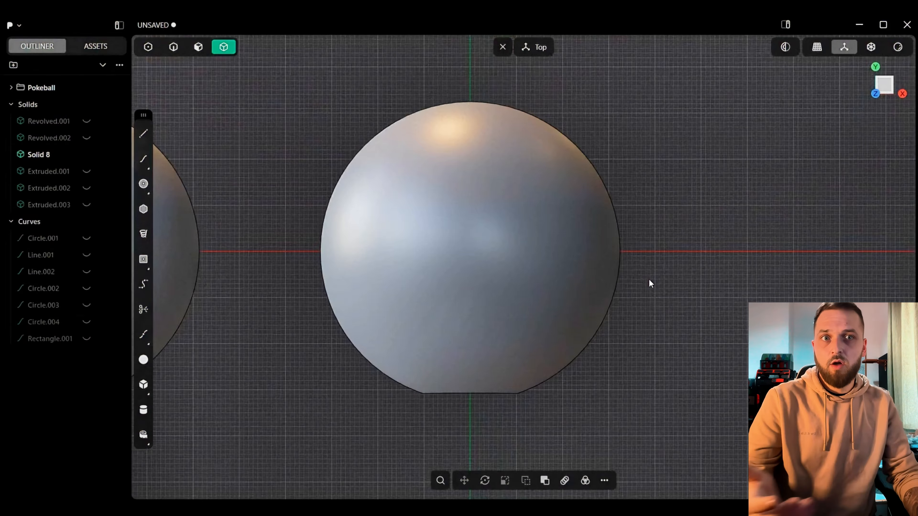
pyautogui.click(143, 261)
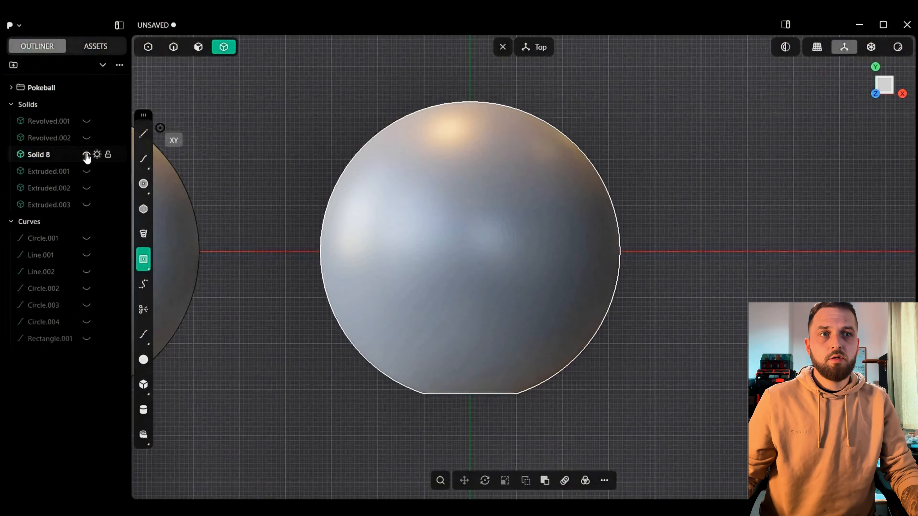
pyautogui.click(254, 168)
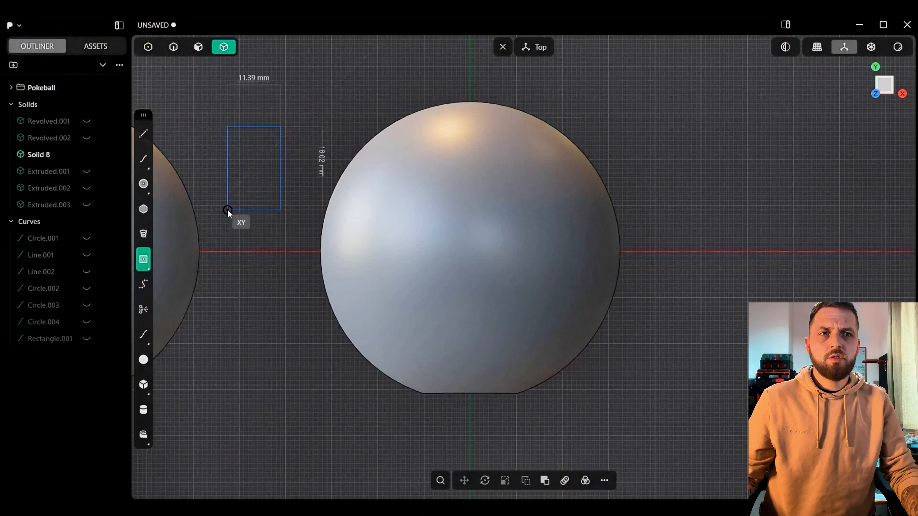
pyautogui.click(233, 204)
pyautogui.hotkey('ctrl', 'z')
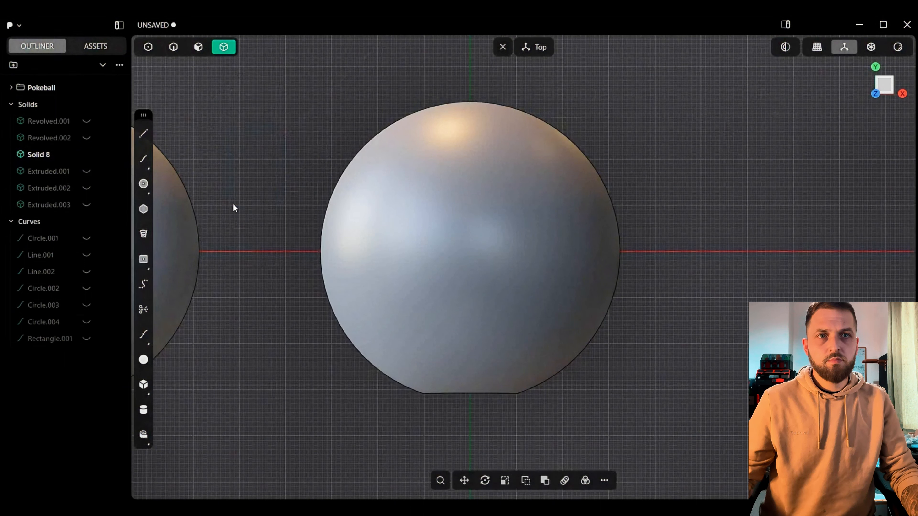
# Step: Hide the upper shell Solid 8 and draw an upright center rectangle about 40 mm wide at the origin on the XY plane
pyautogui.click(86, 154)
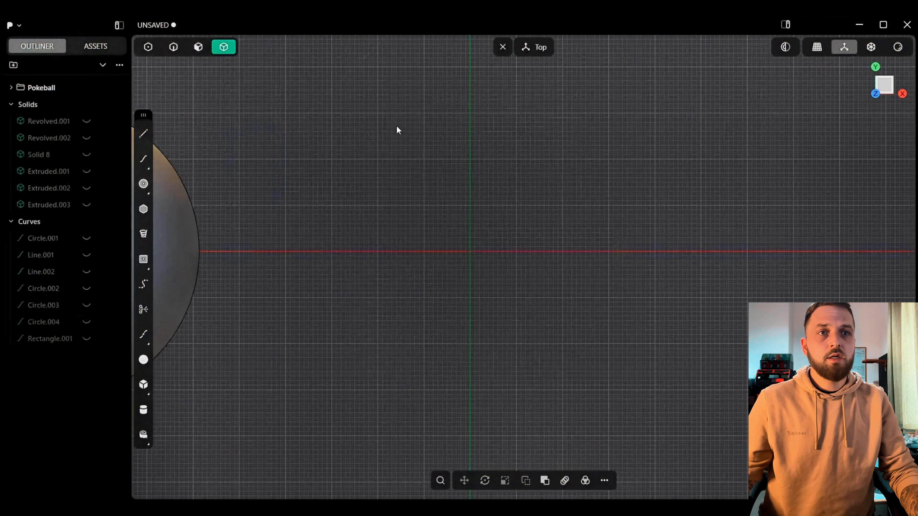
pyautogui.click(143, 258)
pyautogui.click(470, 252)
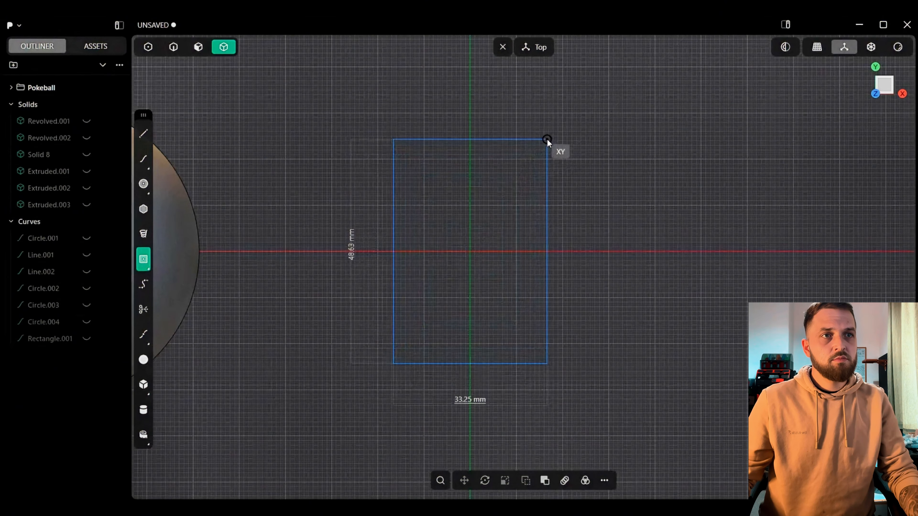
pyautogui.moveTo(547, 141); pyautogui.dragTo(633, 121, button='middle')
pyautogui.scroll(-2, 633, 120)
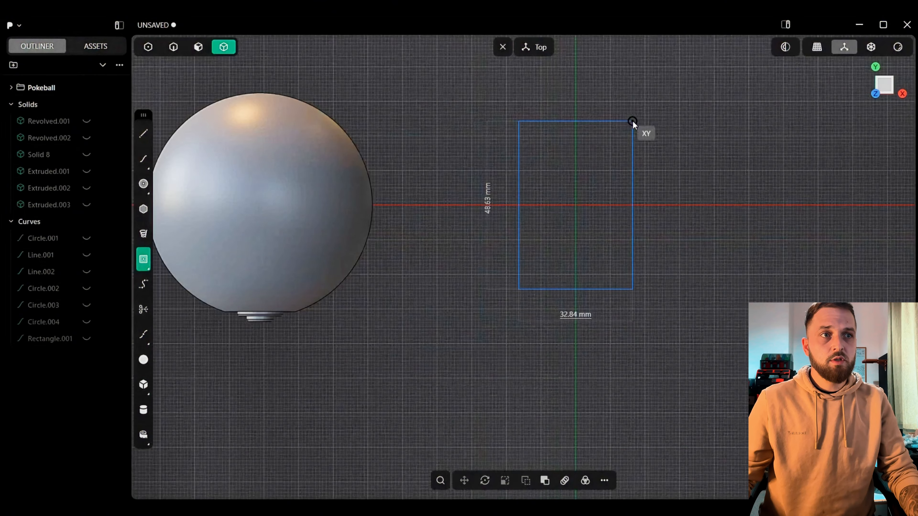
pyautogui.click(645, 116)
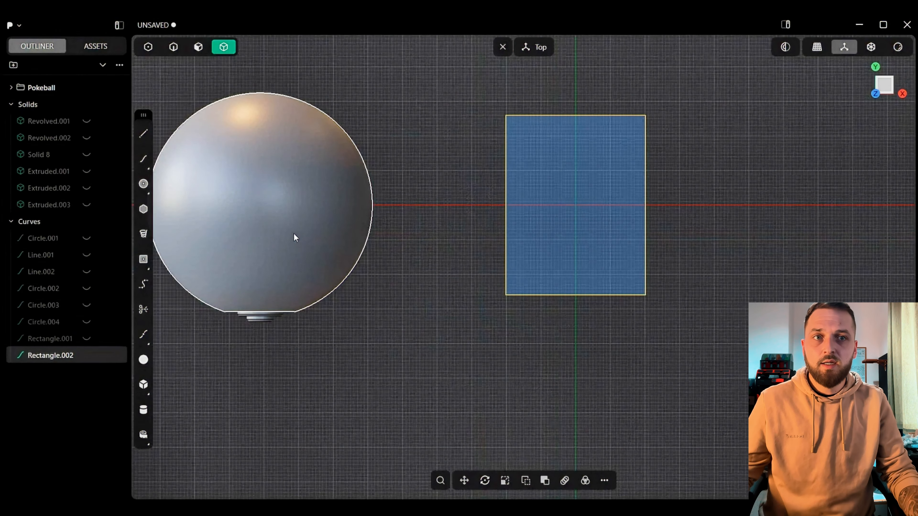
# Step: Show the upper shell Solid 8 and move the rectangle straight up along Z until it sits above the dome
pyautogui.click(87, 156)
pyautogui.keyDown('shift'); pyautogui.moveTo(680, 177); pyautogui.dragTo(511, 148, button='middle'); pyautogui.keyUp('shift')
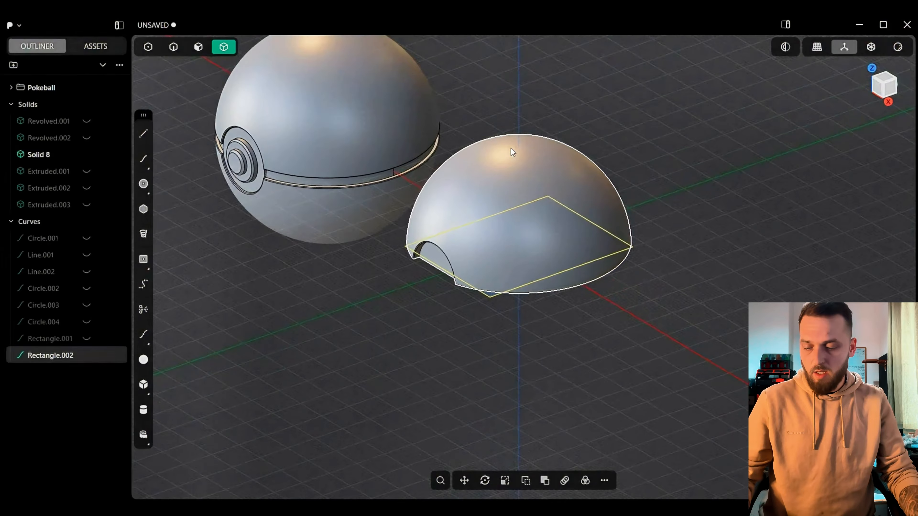
pyautogui.press('g')
pyautogui.moveTo(522, 217); pyautogui.dragTo(509, 81)
pyautogui.click(697, 105)
pyautogui.keyDown('shift'); pyautogui.moveTo(522, 195); pyautogui.dragTo(619, 280, button='middle'); pyautogui.keyUp('shift')
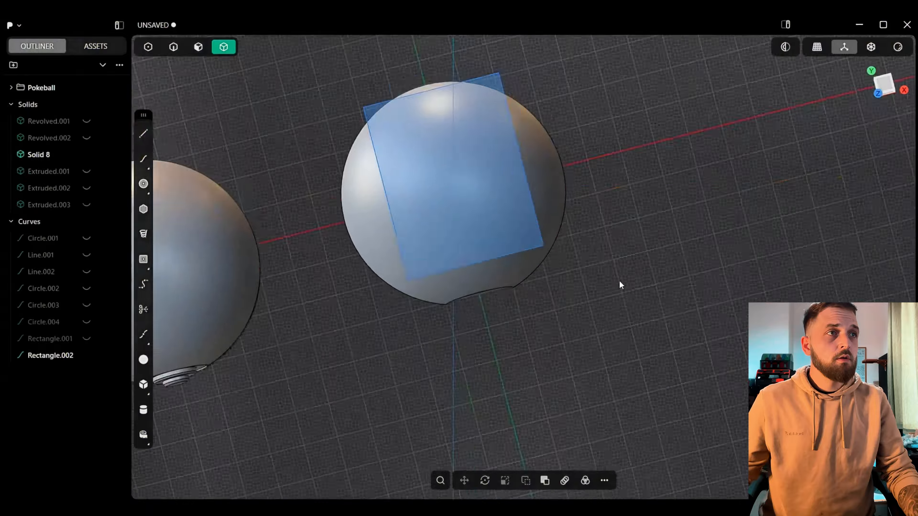
# Step: Scale the rectangle along Y in the top view until it extends past both ends of the shell
pyautogui.click(889, 83)
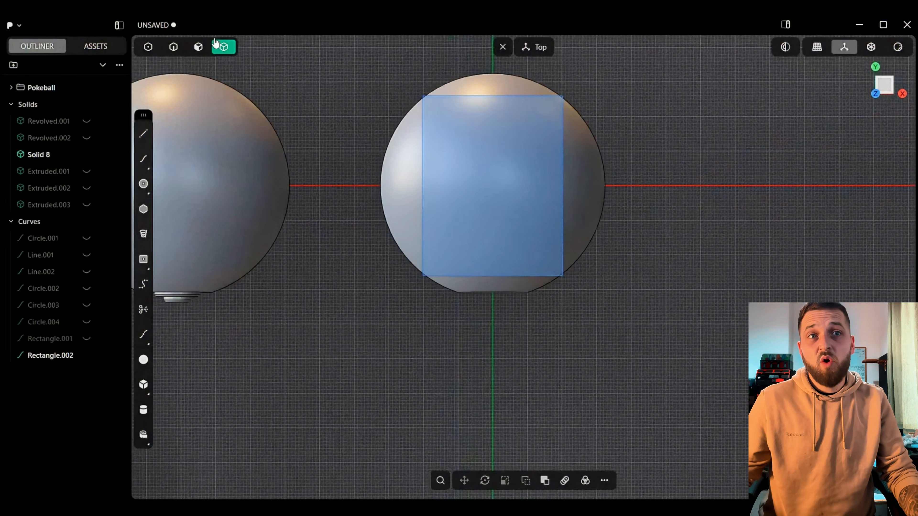
pyautogui.click(173, 47)
pyautogui.click(489, 101)
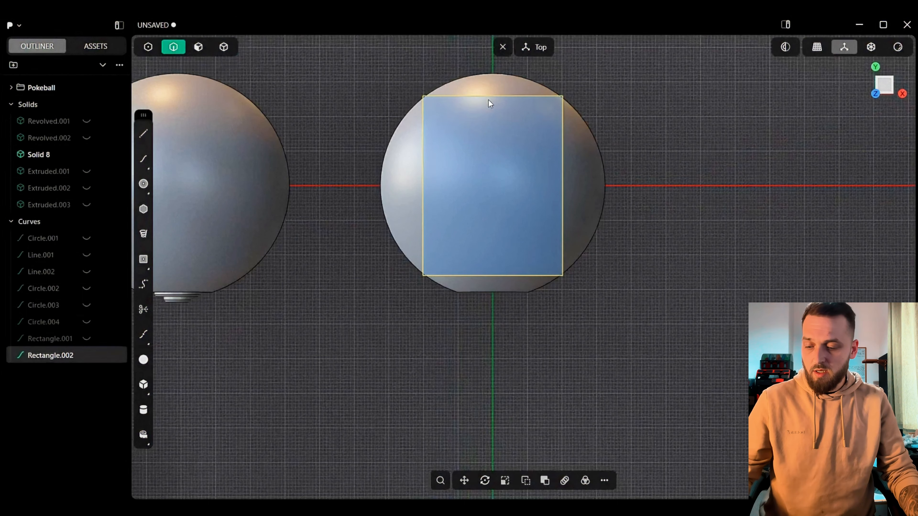
pyautogui.press('s')
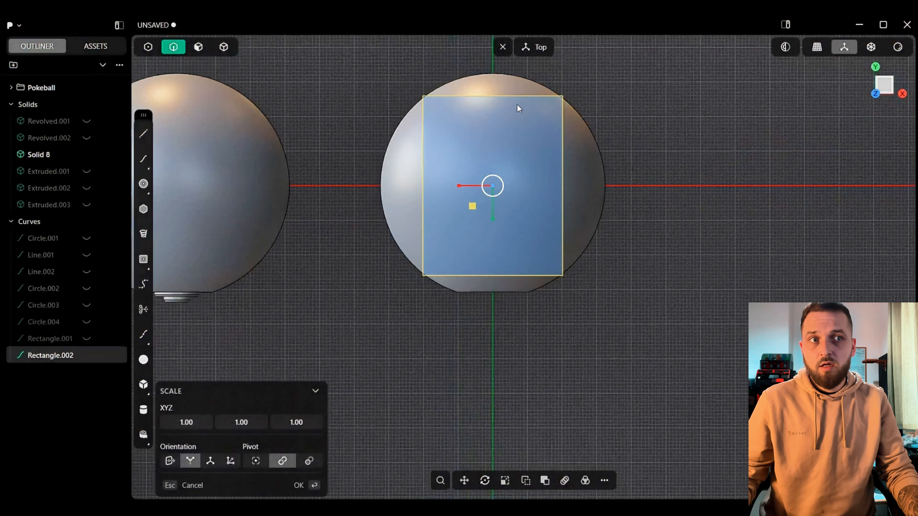
pyautogui.moveTo(491, 218); pyautogui.dragTo(490, 232)
pyautogui.press('Return')
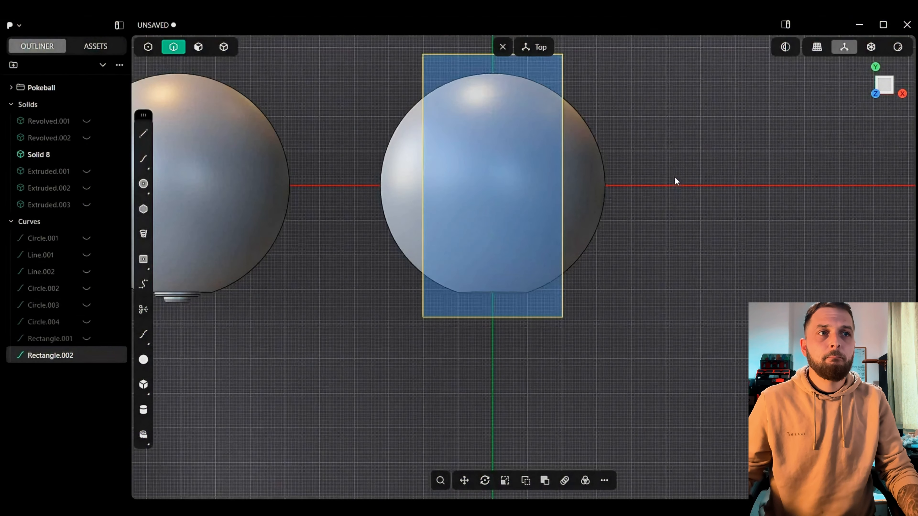
pyautogui.click(674, 176)
pyautogui.keyDown('shift'); pyautogui.moveTo(674, 176); pyautogui.dragTo(650, 208, button='middle'); pyautogui.keyUp('shift')
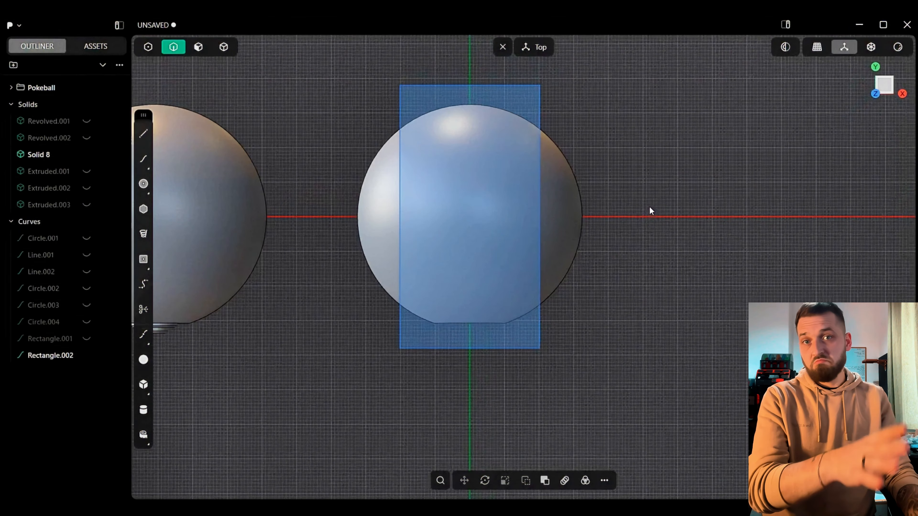
# Step: Offset the rectangle inward by -10 mm to create a smaller concentric rectangle
pyautogui.click(397, 150)
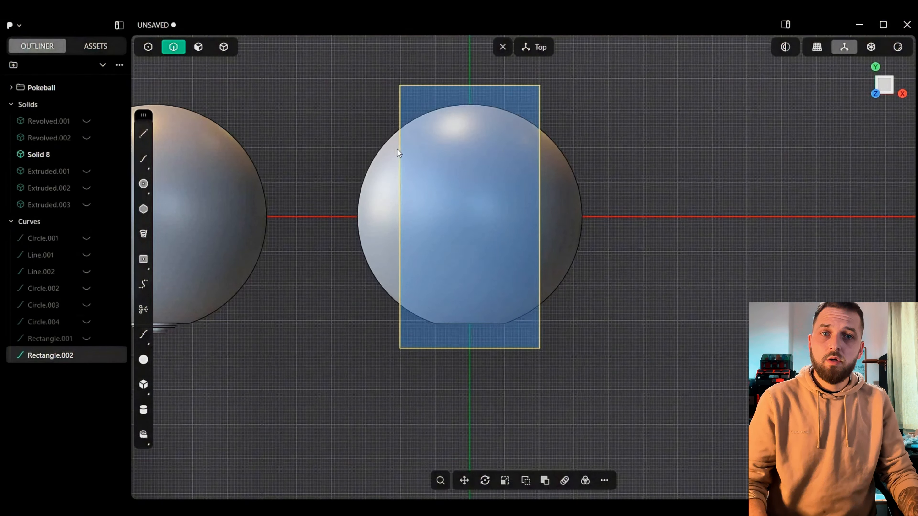
pyautogui.press('o')
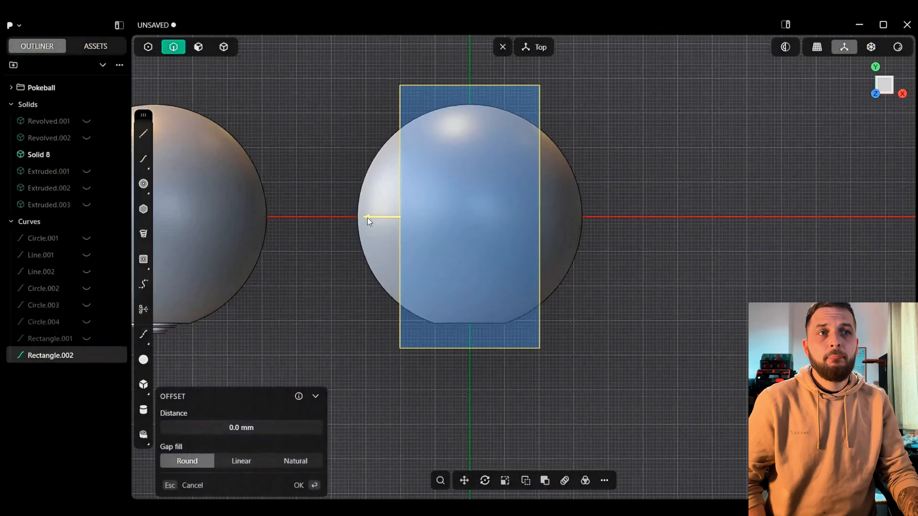
pyautogui.moveTo(367, 218); pyautogui.dragTo(400, 220)
pyautogui.click(235, 427)
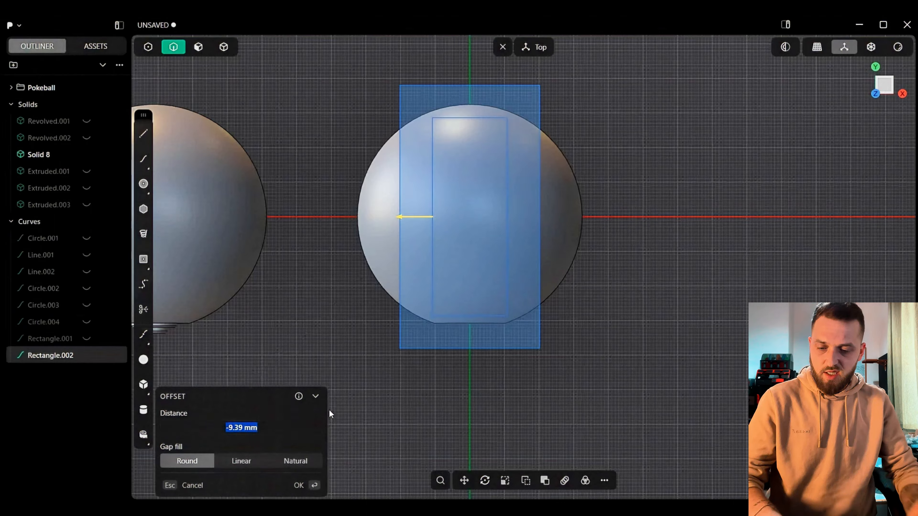
pyautogui.write('-10')
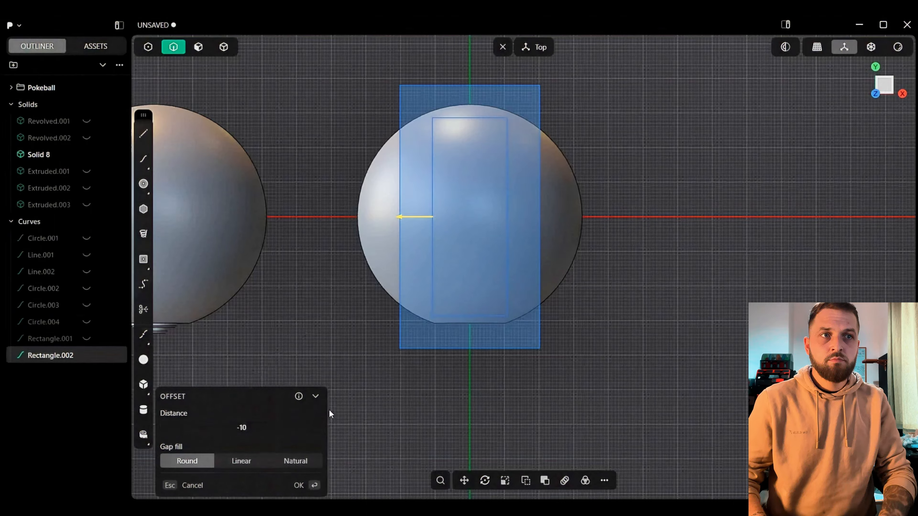
pyautogui.press('Return')
pyautogui.click(317, 490)
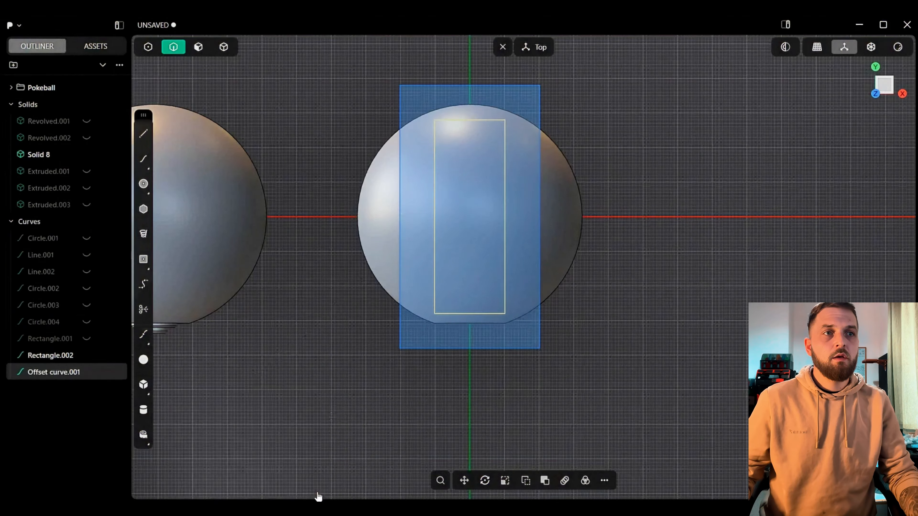
pyautogui.click(652, 325)
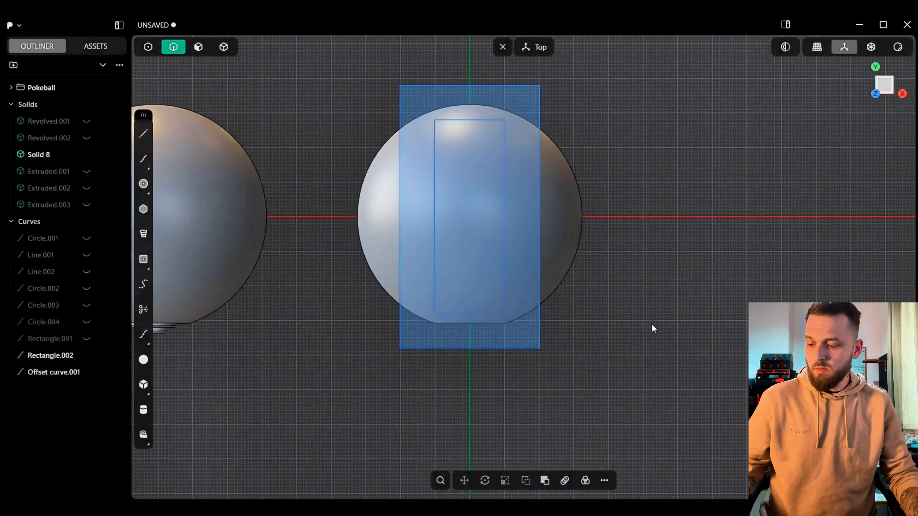
# Step: Draw a horizontal line across the inner rectangle between the midpoints of its two long sides
pyautogui.press('l')
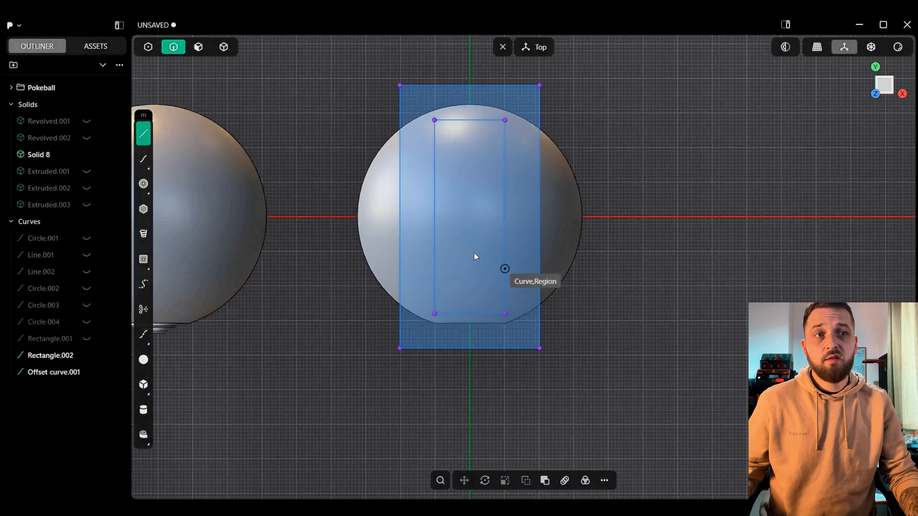
pyautogui.click(438, 224)
pyautogui.click(505, 222)
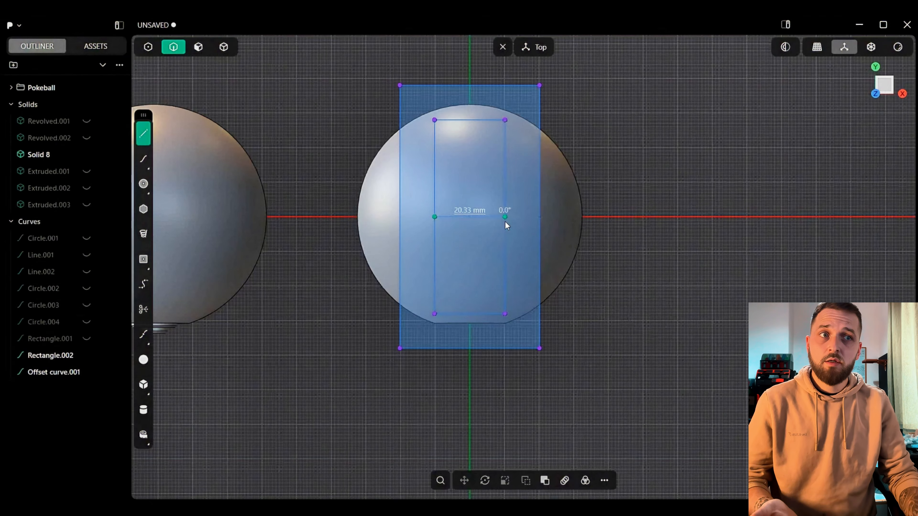
# Step: Finish the horizontal line and place a duplicate of it 5 mm away in the positive Y direction
pyautogui.press('Return')
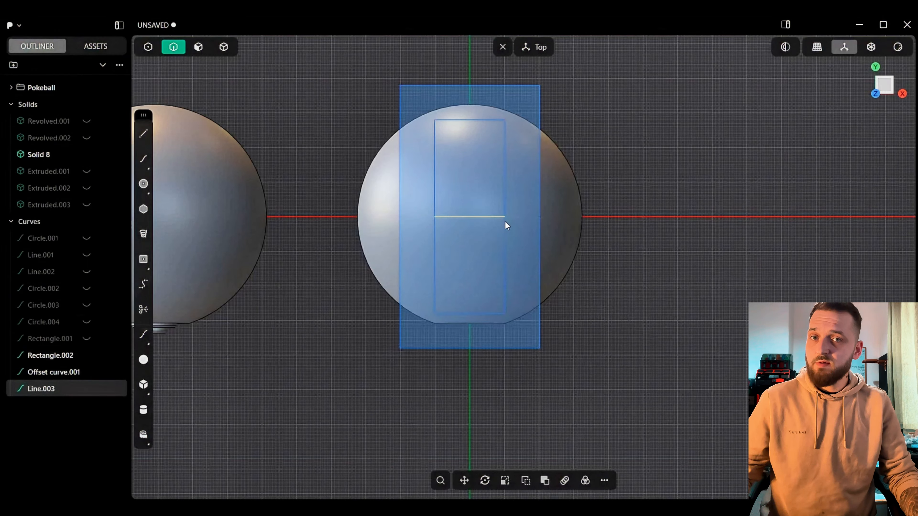
pyautogui.hotkey('ctrl', 'd')
pyautogui.moveTo(474, 196); pyautogui.dragTo(470, 176)
pyautogui.click(234, 422)
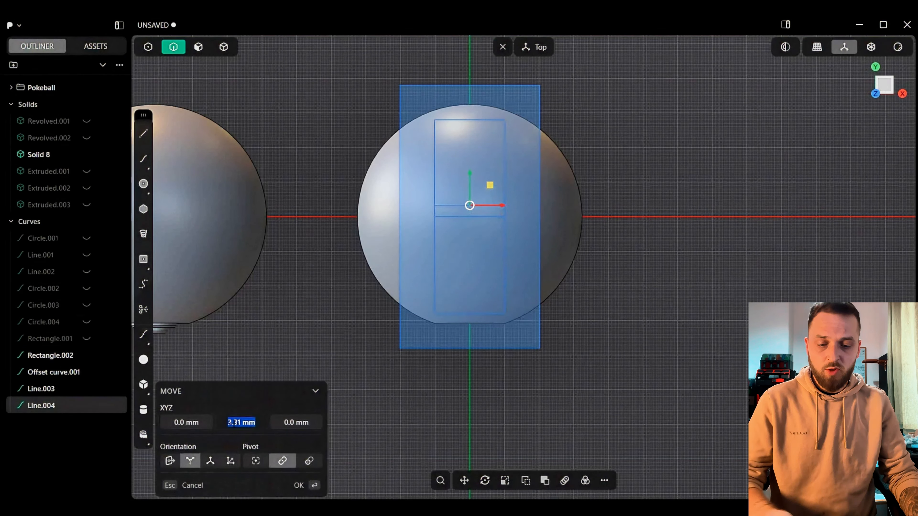
pyautogui.write('5')
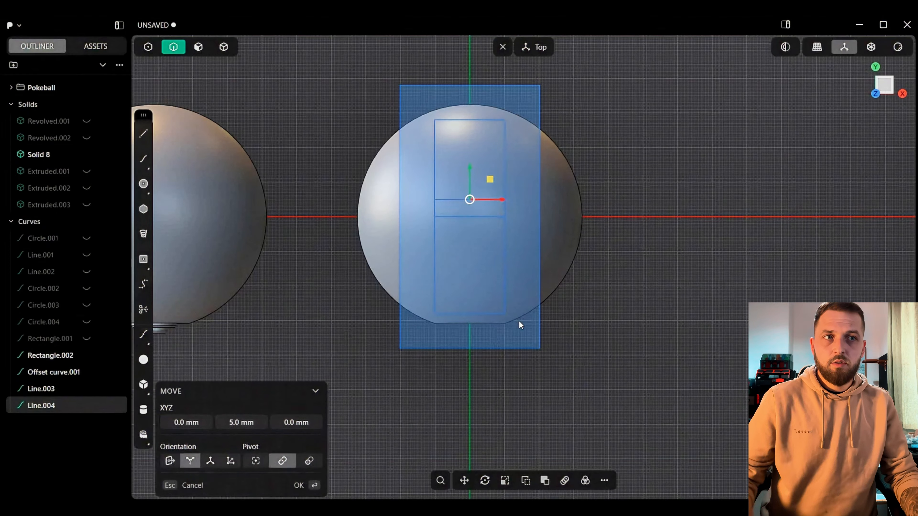
pyautogui.press('Return')
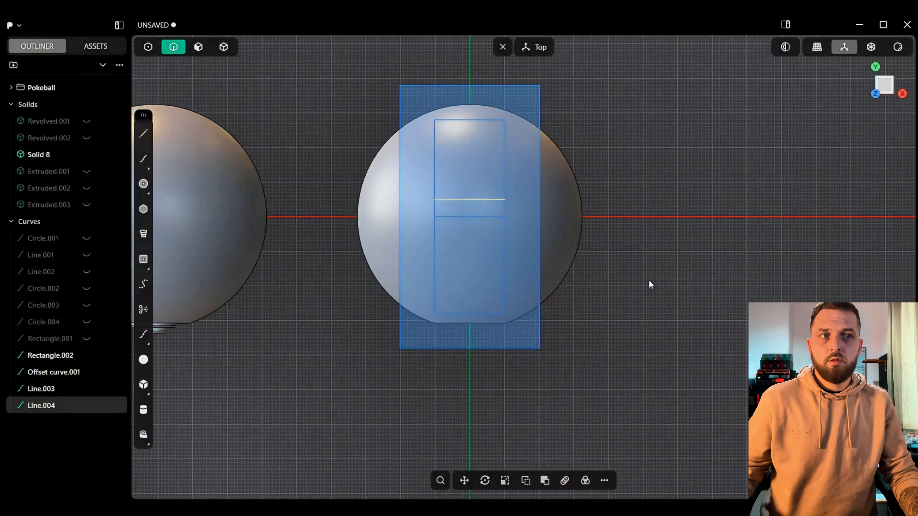
# Step: Move the original horizontal line -5 mm along Y to form the lower edge of the crossbar
pyautogui.click(464, 224)
pyautogui.press('g')
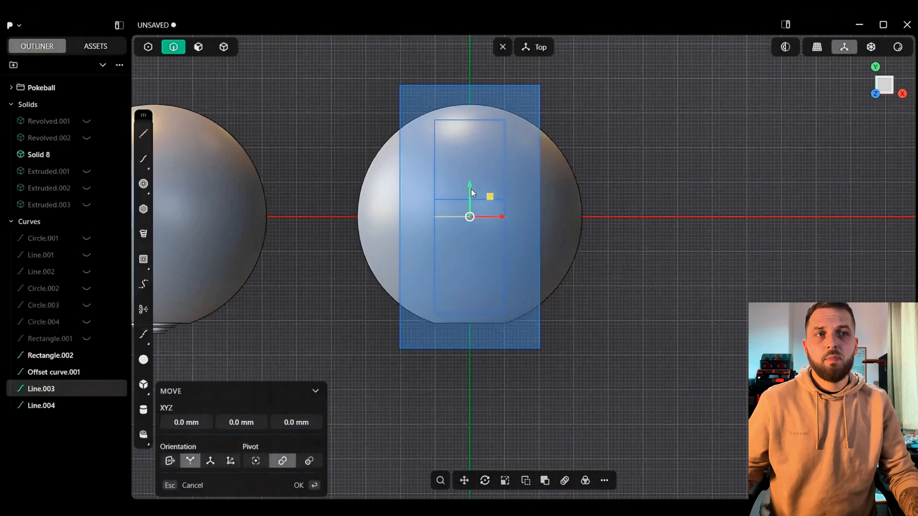
pyautogui.moveTo(471, 190); pyautogui.dragTo(471, 200)
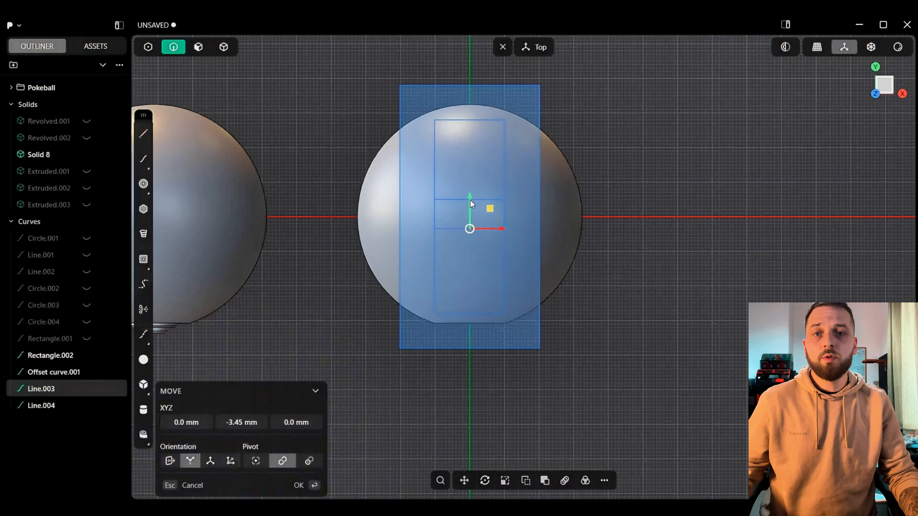
pyautogui.click(247, 422)
pyautogui.press('BackSpace')
pyautogui.write('-')
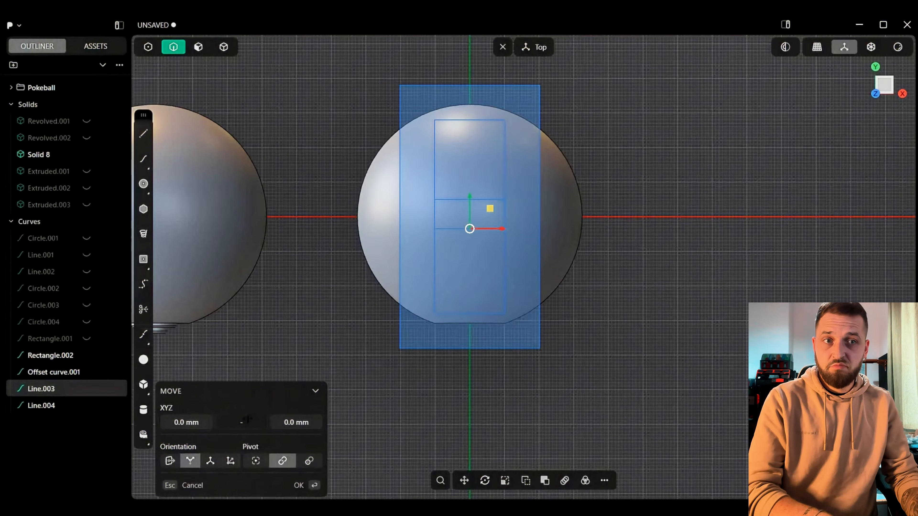
pyautogui.write('5')
pyautogui.press('Return')
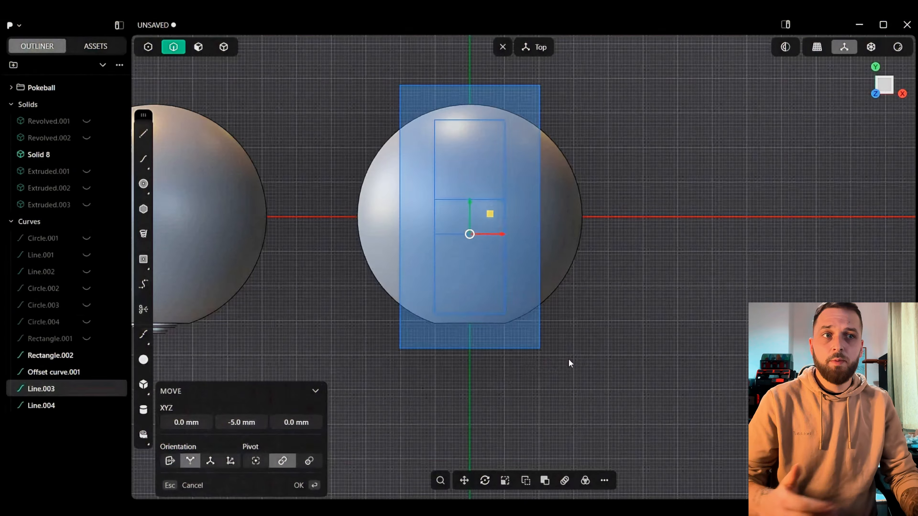
pyautogui.rightClick(655, 328)
pyautogui.click(655, 328)
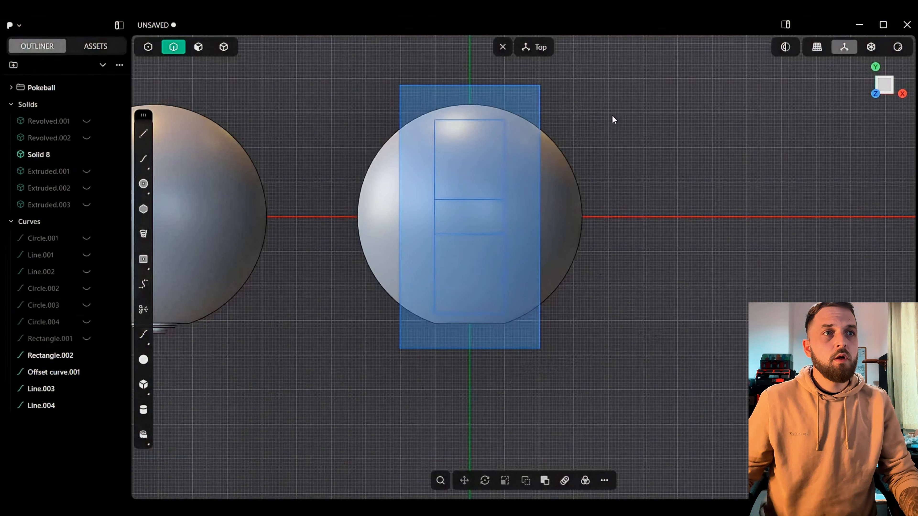
# Step: Scale the inner offset rectangle along Y until both short ends extend past the outer rectangle
pyautogui.click(485, 119)
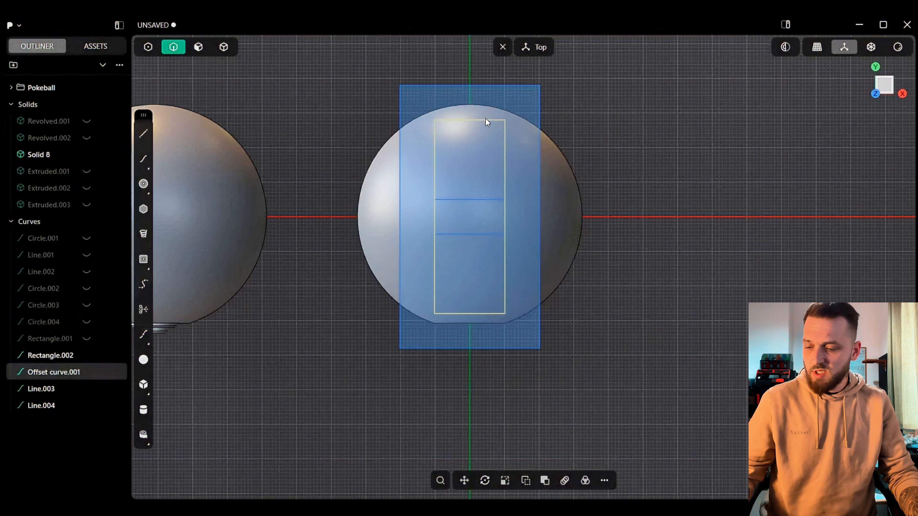
pyautogui.press('s')
pyautogui.moveTo(471, 184); pyautogui.dragTo(471, 175)
pyautogui.press('Return')
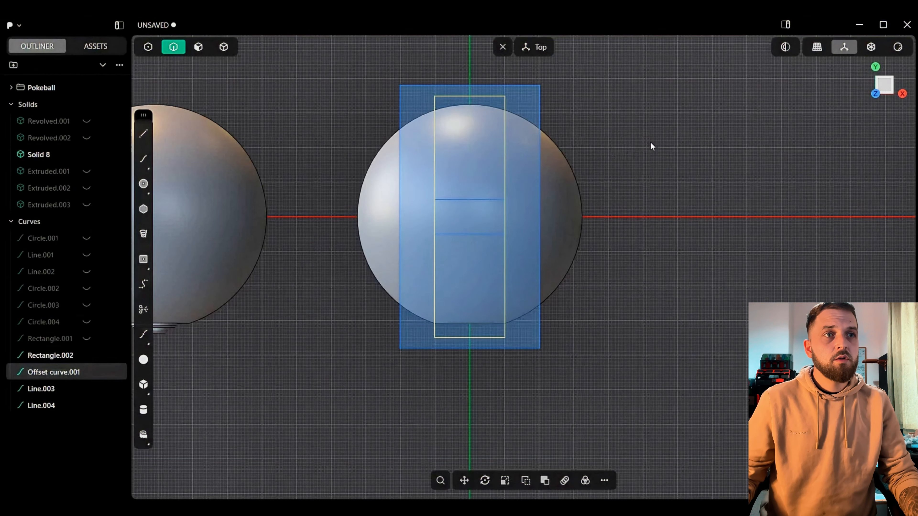
pyautogui.click(650, 142)
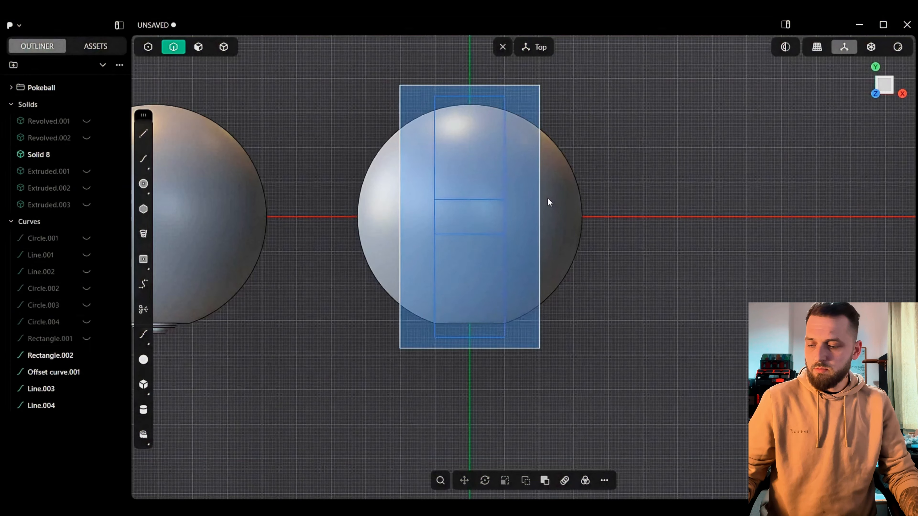
pyautogui.click(477, 98)
pyautogui.press('s')
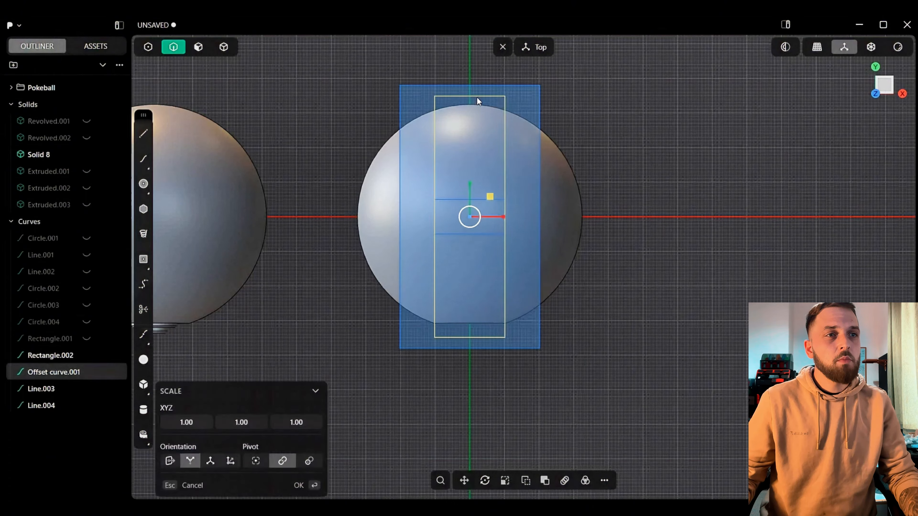
pyautogui.moveTo(471, 180); pyautogui.dragTo(472, 180)
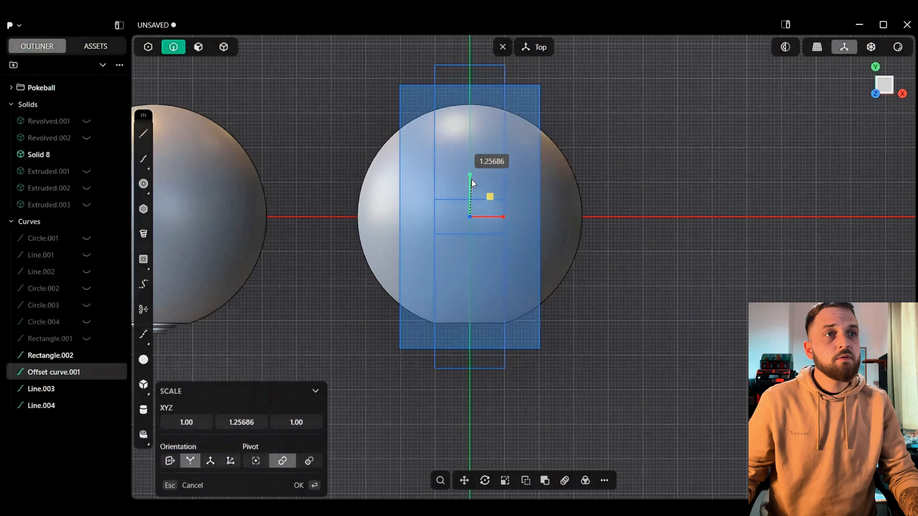
pyautogui.click(628, 145)
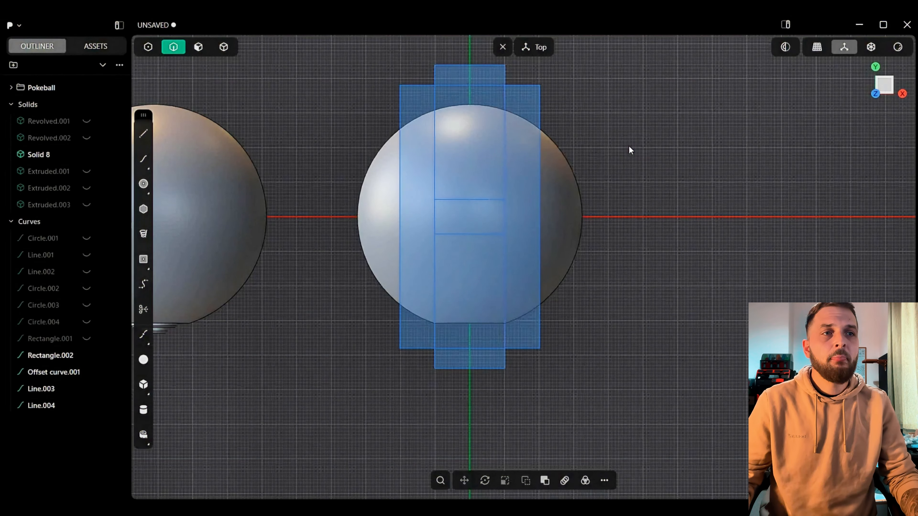
# Step: Trim away the rectangles' short-end segments between the inner long sides and the side pieces between the two lines, leaving an H outline
pyautogui.press('t')
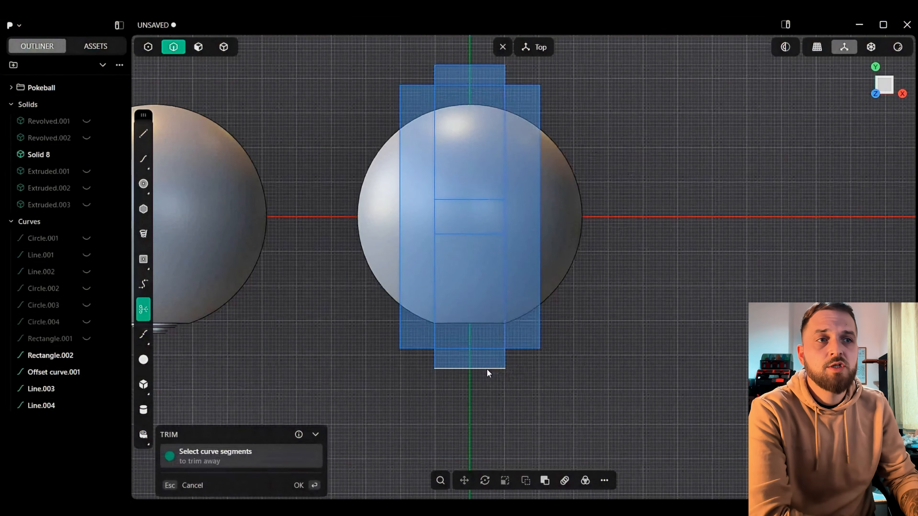
pyautogui.click(487, 369)
pyautogui.click(482, 348)
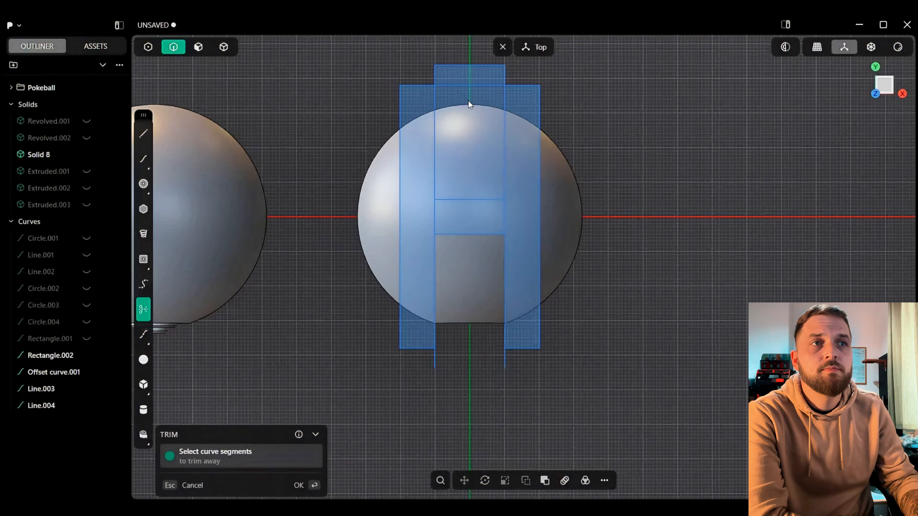
pyautogui.click(471, 64)
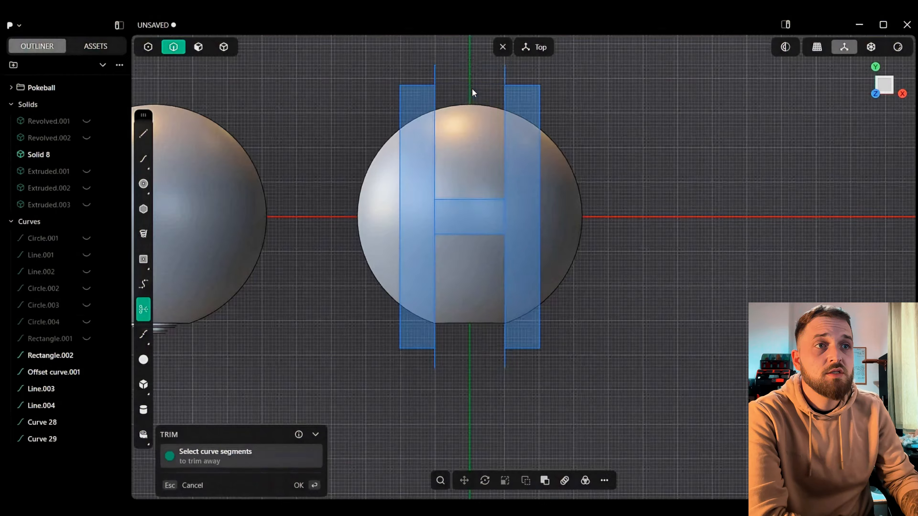
pyautogui.click(433, 217)
pyautogui.click(506, 215)
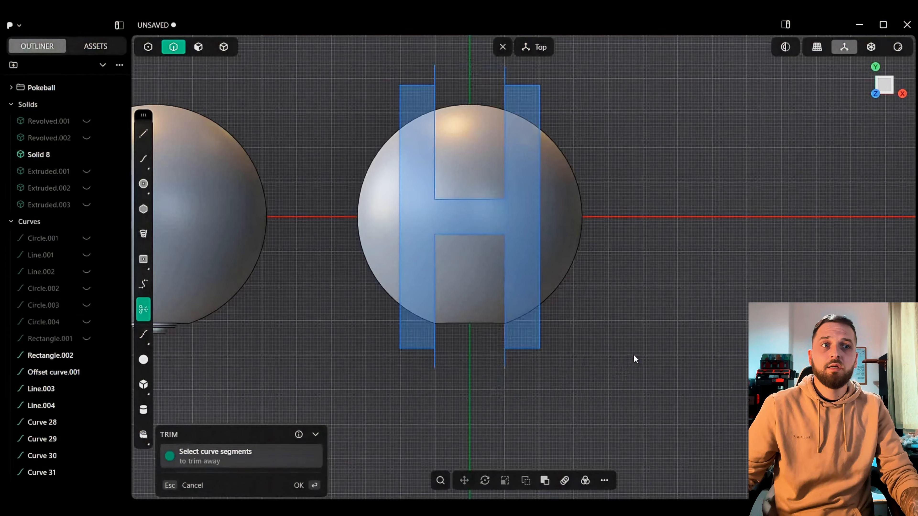
pyautogui.press('Return')
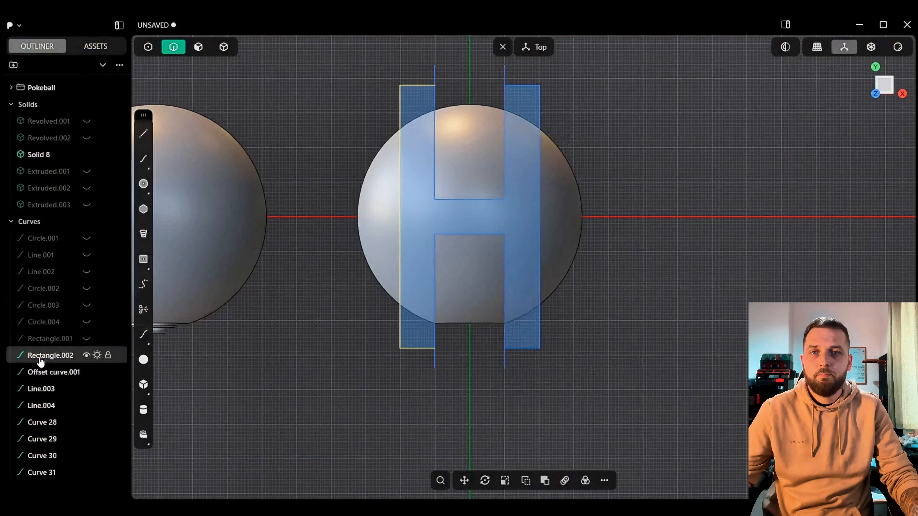
# Step: Try to join all the curves from Rectangle.002 through Curve 31 into one curve
pyautogui.keyDown('shift'); pyautogui.click(52, 473); pyautogui.keyUp('shift')
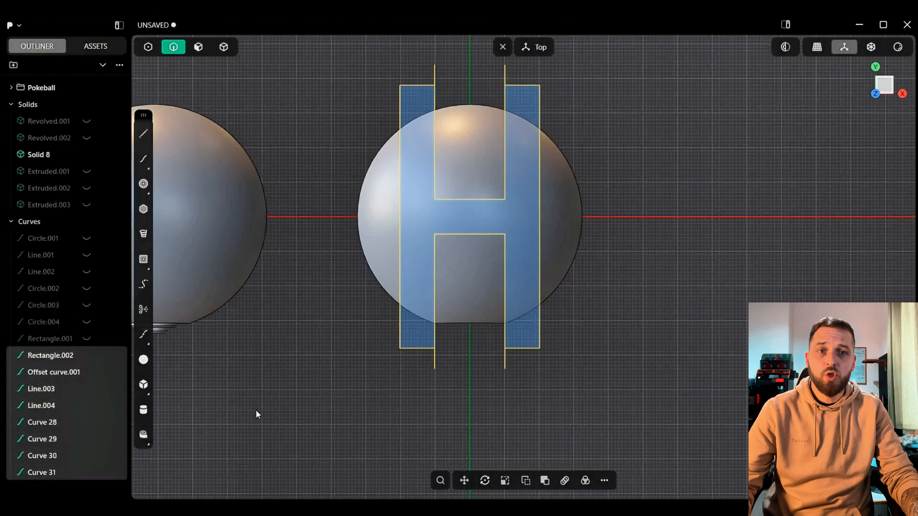
pyautogui.press('j')
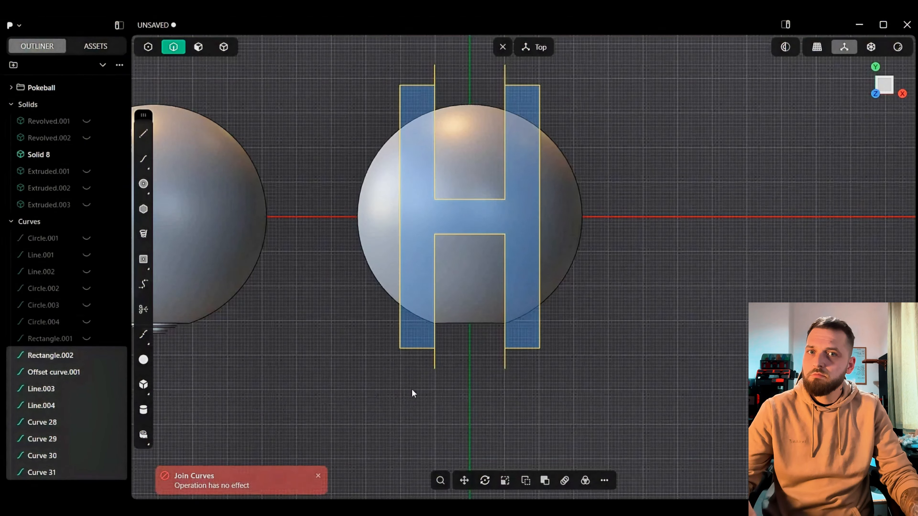
pyautogui.click(489, 360)
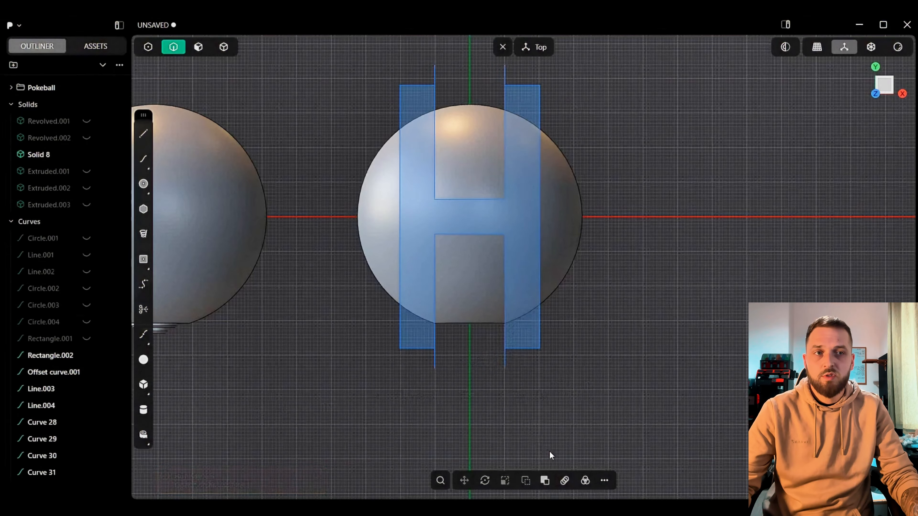
# Step: Trim off the leftover line ends that stick out beyond the H outline at both ends
pyautogui.press('t')
pyautogui.click(506, 366)
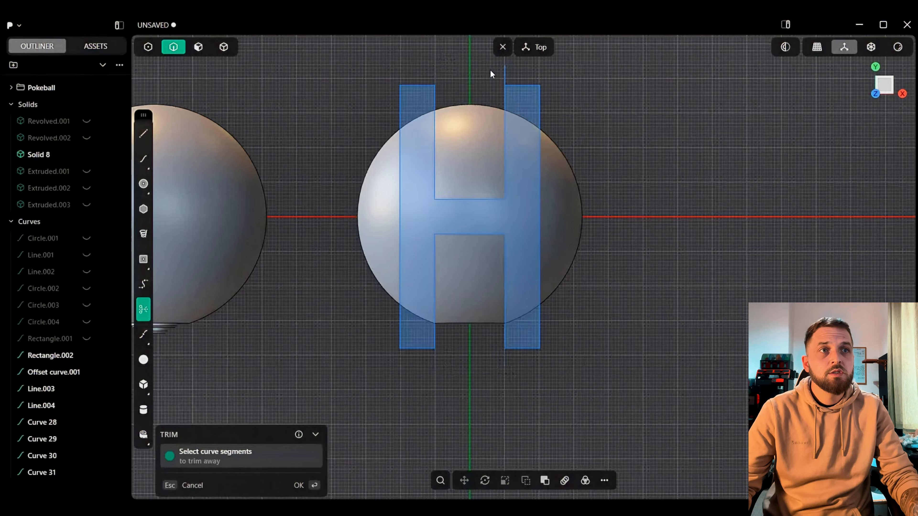
pyautogui.click(506, 71)
pyautogui.press('Return')
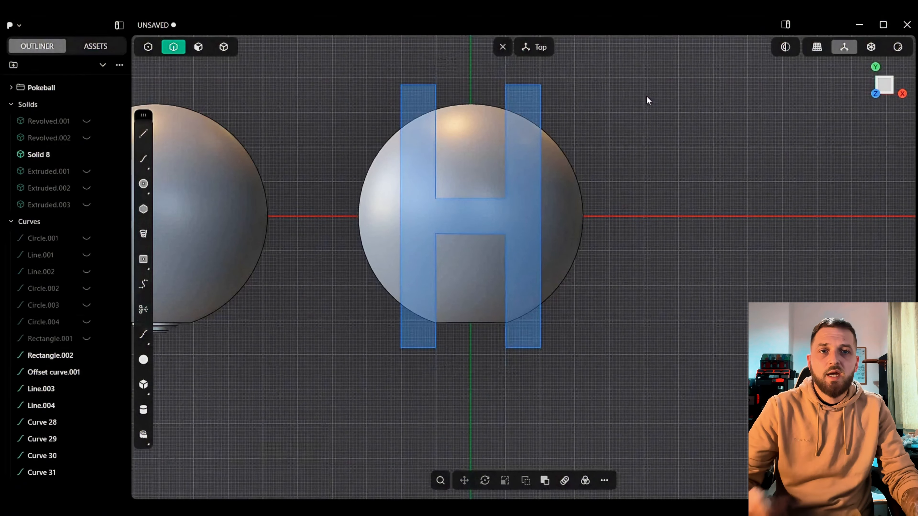
# Step: Join the trimmed segments from Rectangle.002 through Curve 31 into a single closed H-shaped curve
pyautogui.click(80, 357)
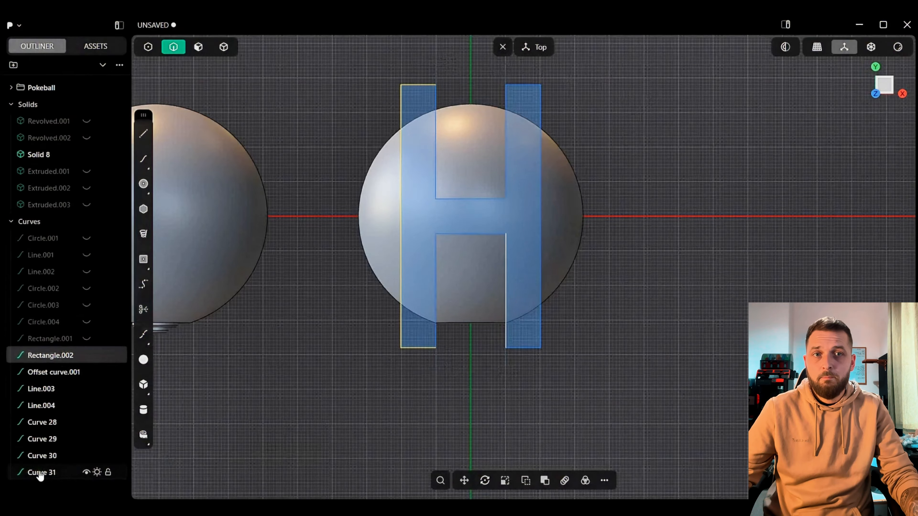
pyautogui.keyDown('shift'); pyautogui.click(39, 473); pyautogui.keyUp('shift')
pyautogui.press('j')
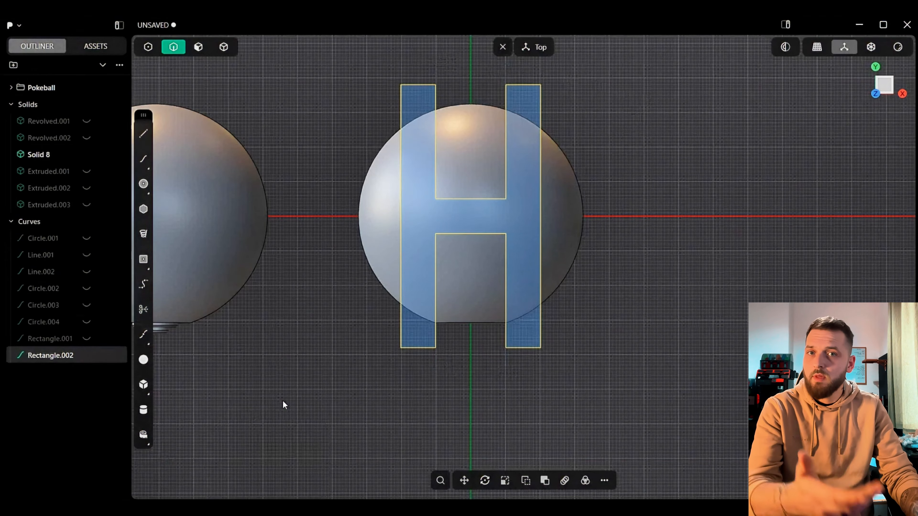
pyautogui.click(283, 402)
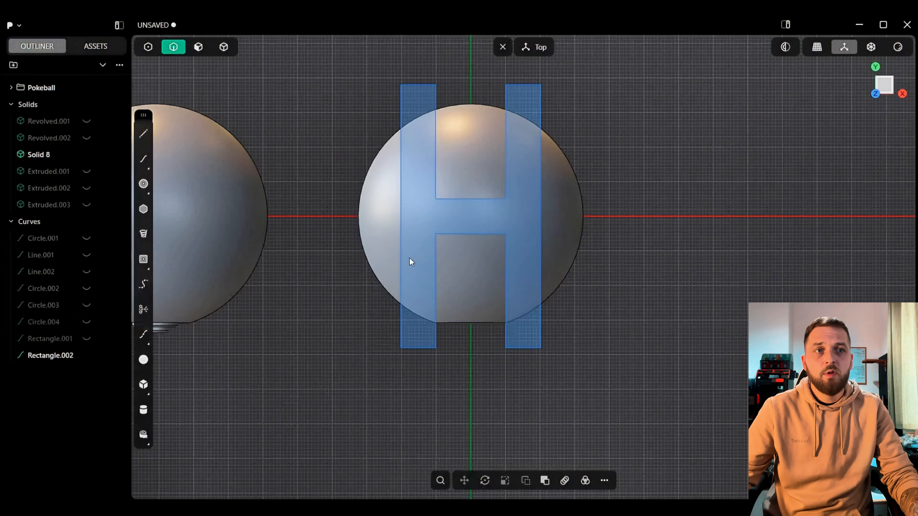
# Step: Imprint the H-shaped curve onto the upper shell Solid 8 using the Vector method
pyautogui.click(403, 257)
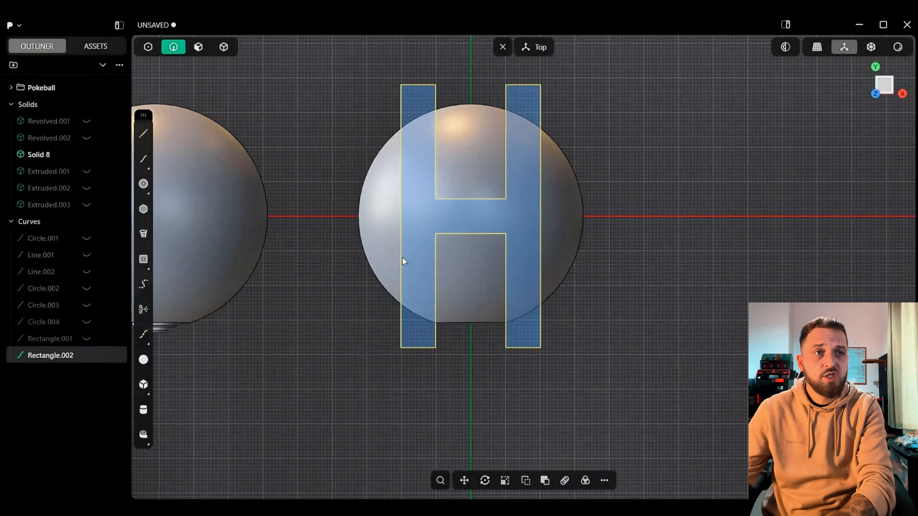
pyautogui.press('y')
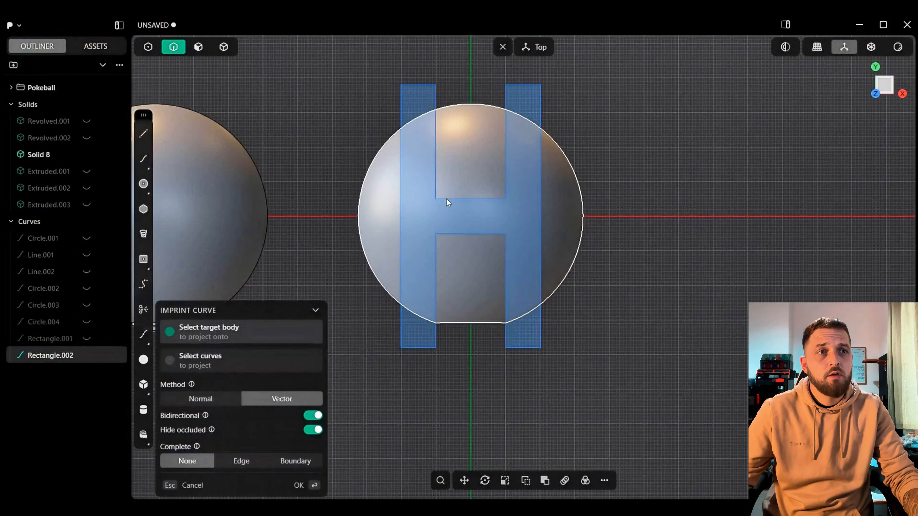
pyautogui.click(462, 181)
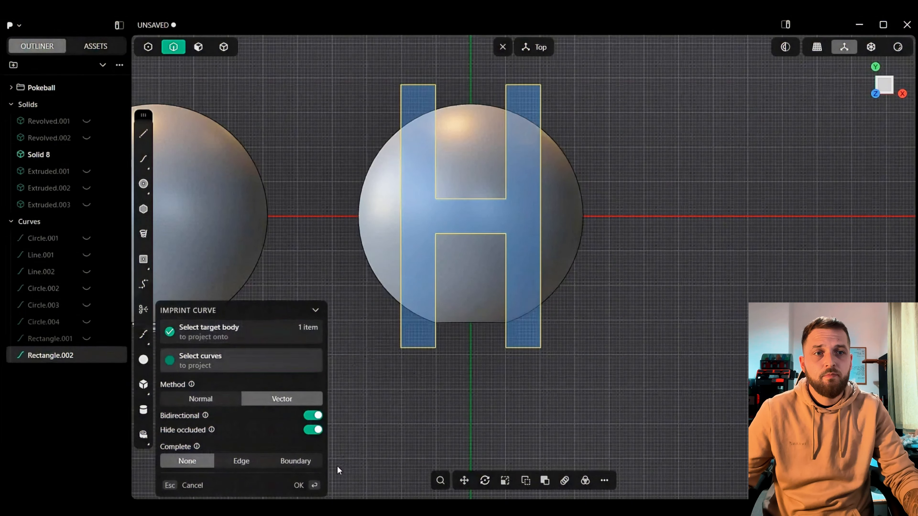
pyautogui.click(299, 485)
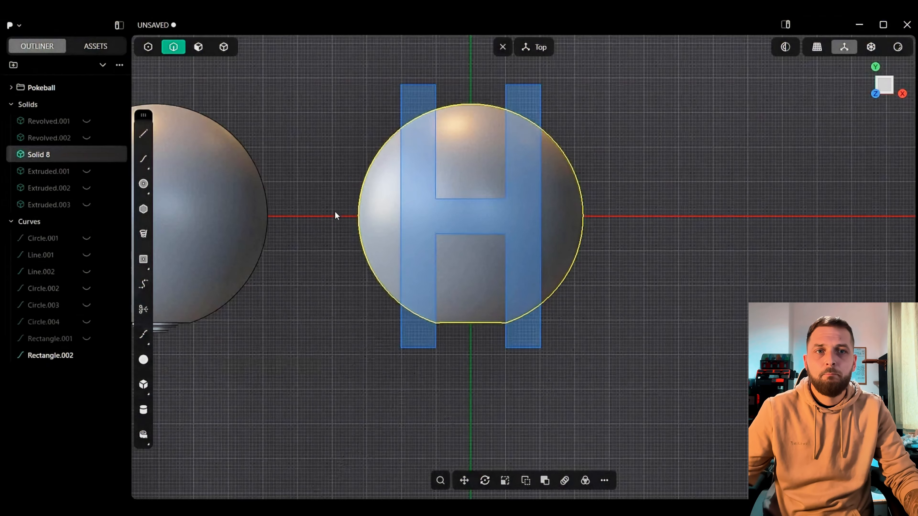
# Step: Hide the H-shaped curve Rectangle.002 and inspect the imprinted edges on the dome in a perspective view
pyautogui.click(86, 356)
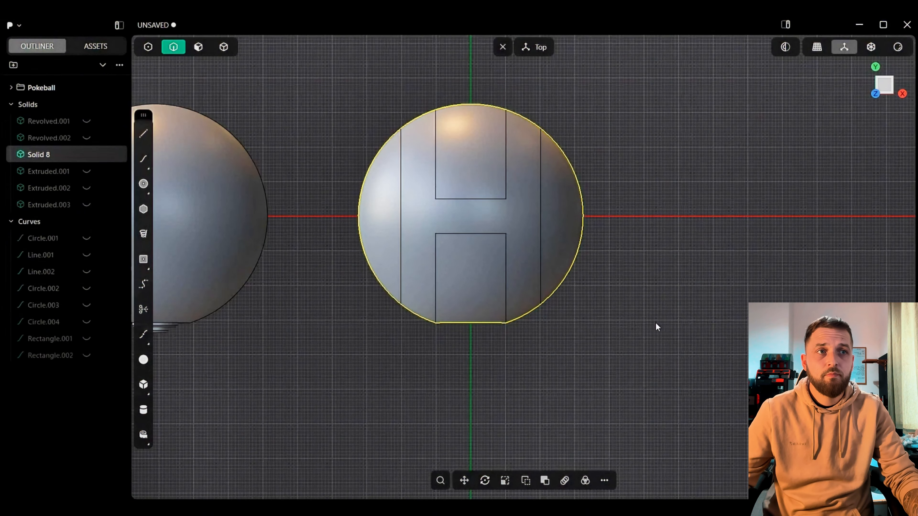
pyautogui.click(658, 323)
pyautogui.moveTo(548, 250); pyautogui.dragTo(490, 162, button='middle')
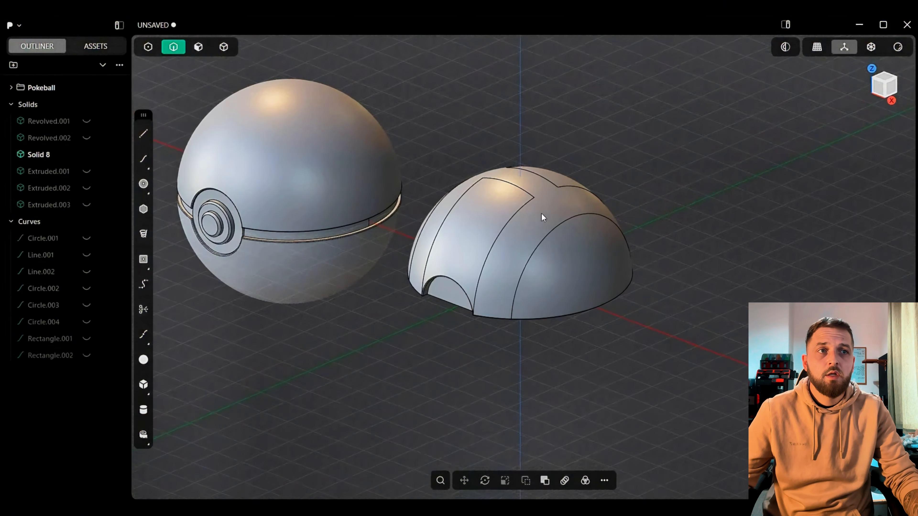
pyautogui.keyDown('shift'); pyautogui.moveTo(535, 218); pyautogui.dragTo(487, 233, button='middle'); pyautogui.keyUp('shift')
pyautogui.scroll(3, 453, 260)
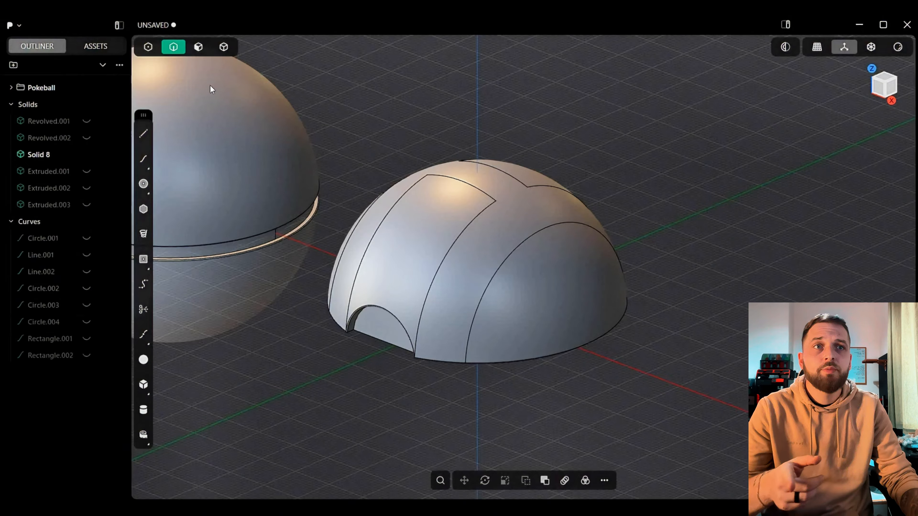
# Step: Duplicate the H-shaped face of Solid 8 in place as a separate sheet and hide Solid 8
pyautogui.click(198, 51)
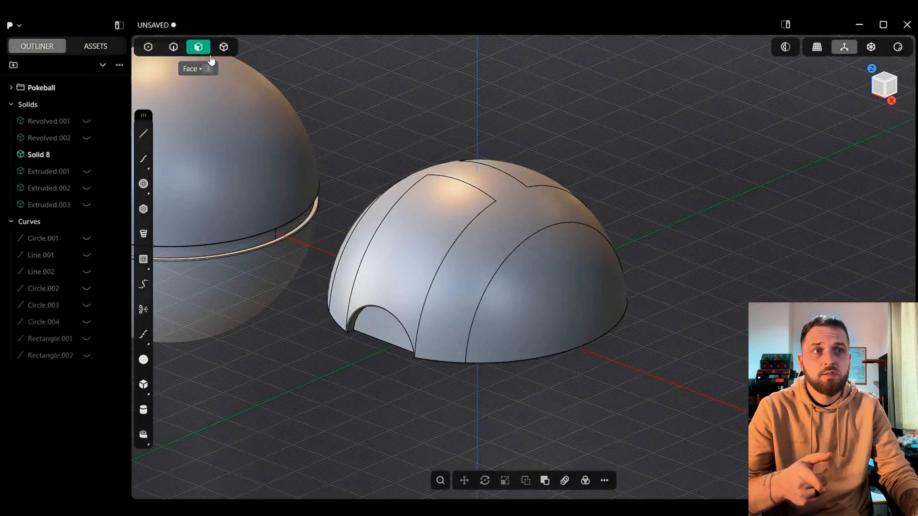
pyautogui.click(481, 186)
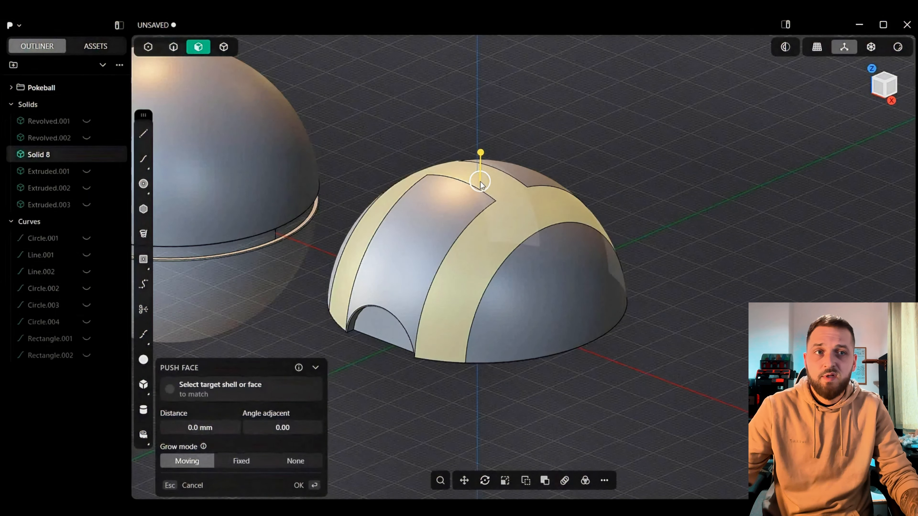
pyautogui.hotkey('shift', 'd')
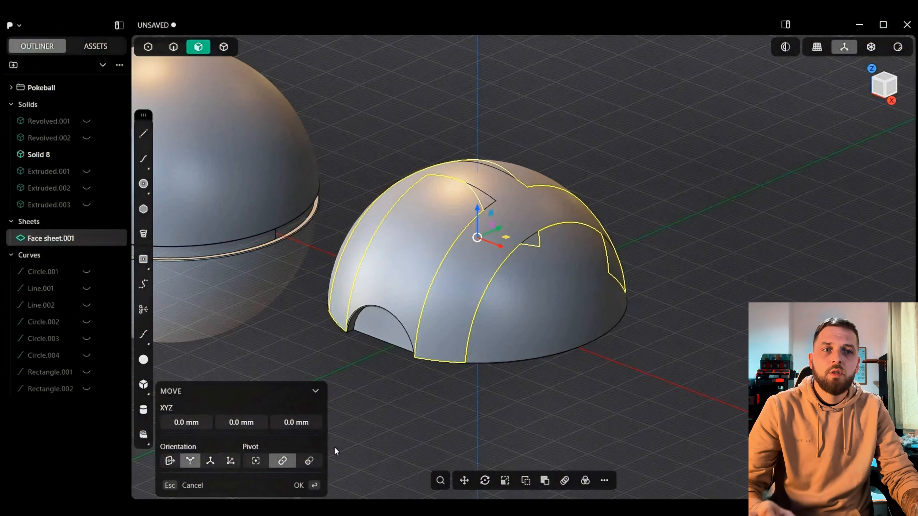
pyautogui.click(317, 486)
pyautogui.click(320, 444)
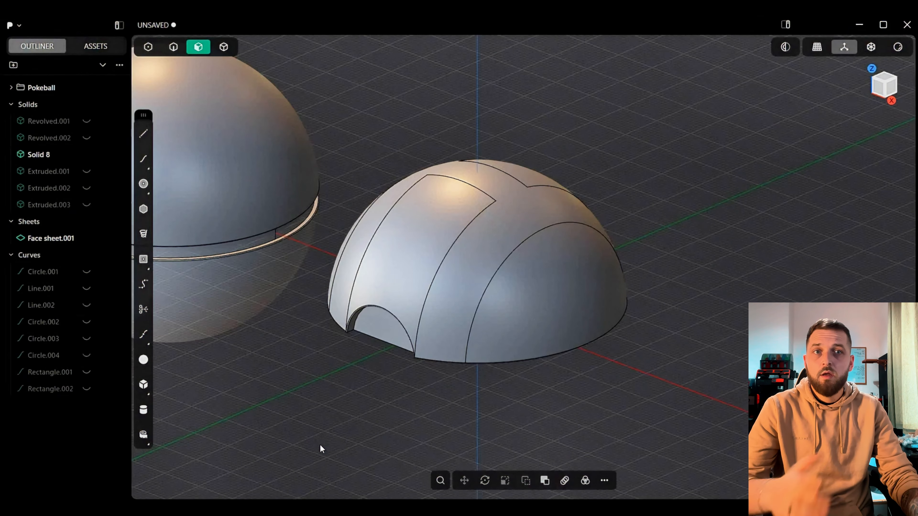
pyautogui.moveTo(86, 159)
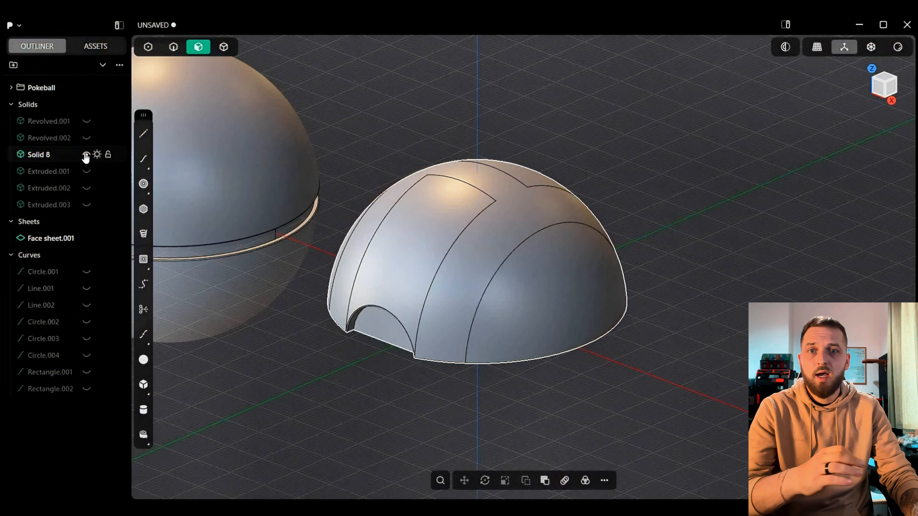
pyautogui.click(86, 156)
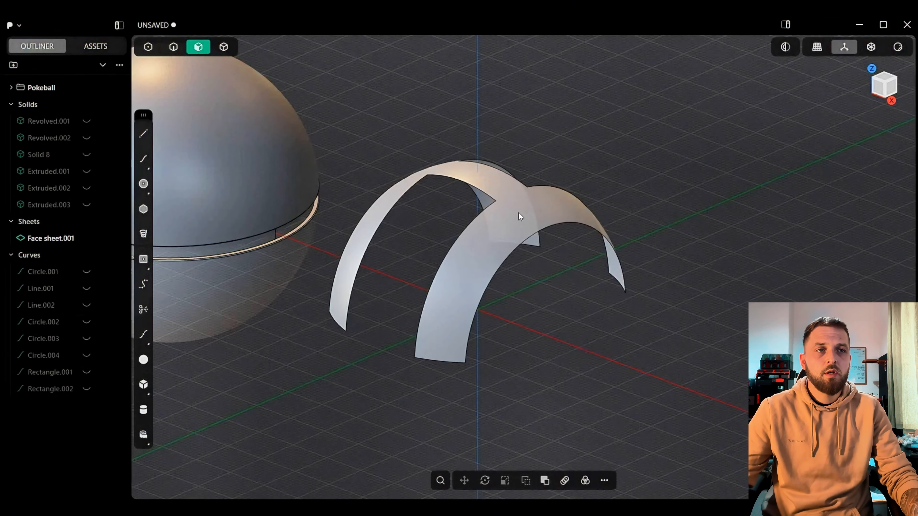
# Step: Thicken the H-shaped face sheet inward into a solid with a thickness of -7.3 mm
pyautogui.scroll(3, 530, 178)
pyautogui.scroll(4, 528, 181)
pyautogui.moveTo(512, 229)
pyautogui.mouseDown(button='middle')
pyautogui.moveTo(499, 202)
pyautogui.moveTo(438, 172)
pyautogui.moveTo(491, 240)
pyautogui.moveTo(505, 245)
pyautogui.mouseUp(button='middle')
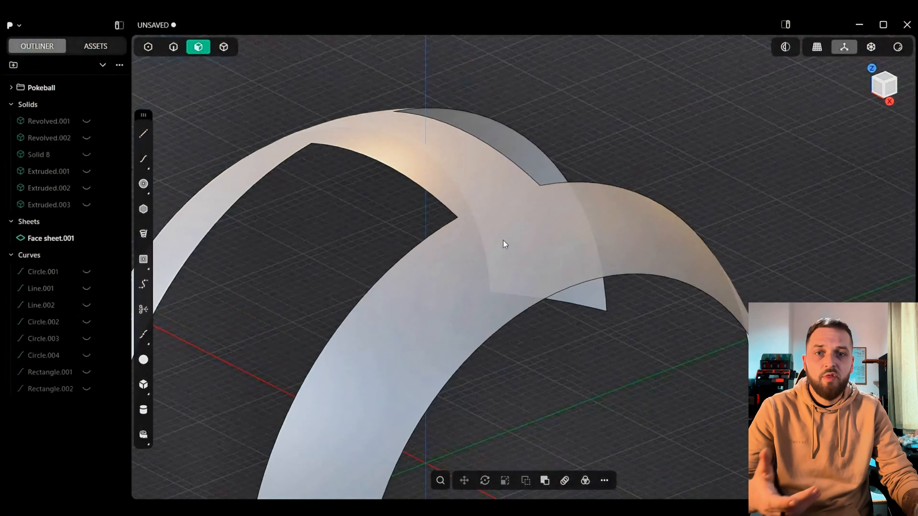
pyautogui.scroll(-4, 504, 240)
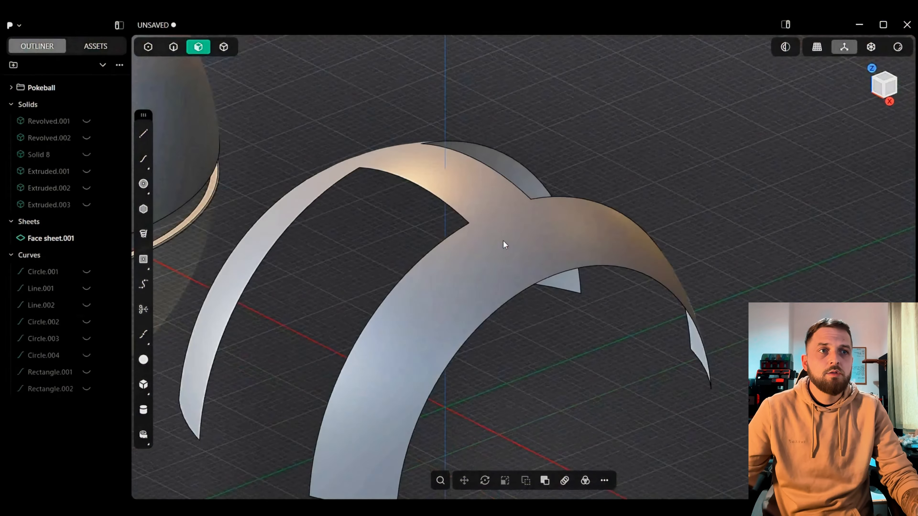
pyautogui.scroll(-2, 555, 182)
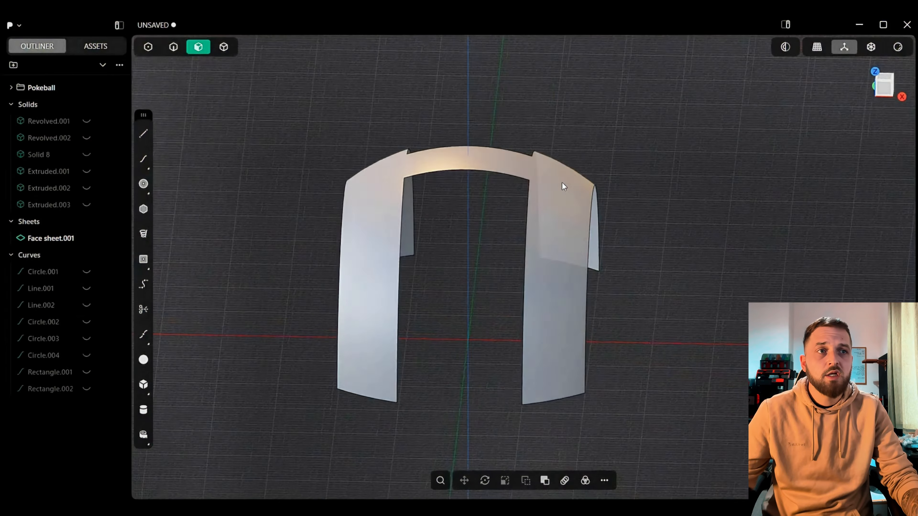
pyautogui.click(561, 182)
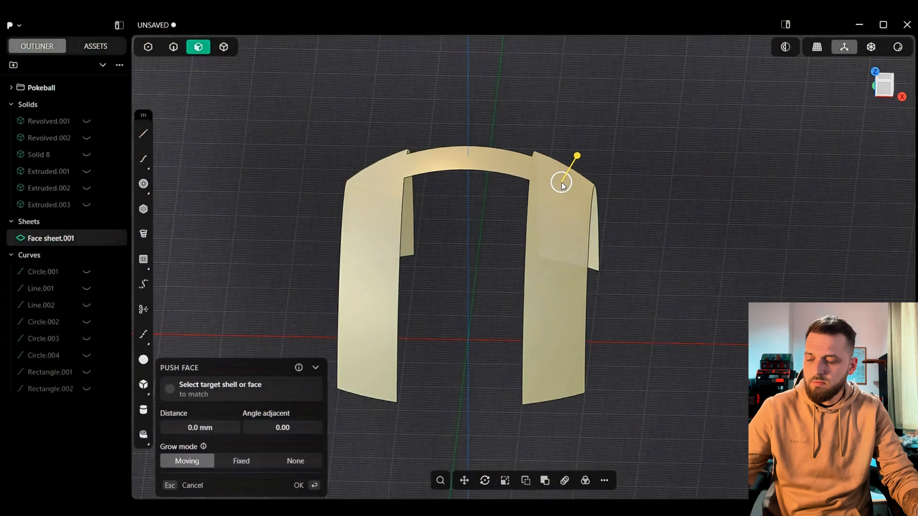
pyautogui.hotkey('shift', 't')
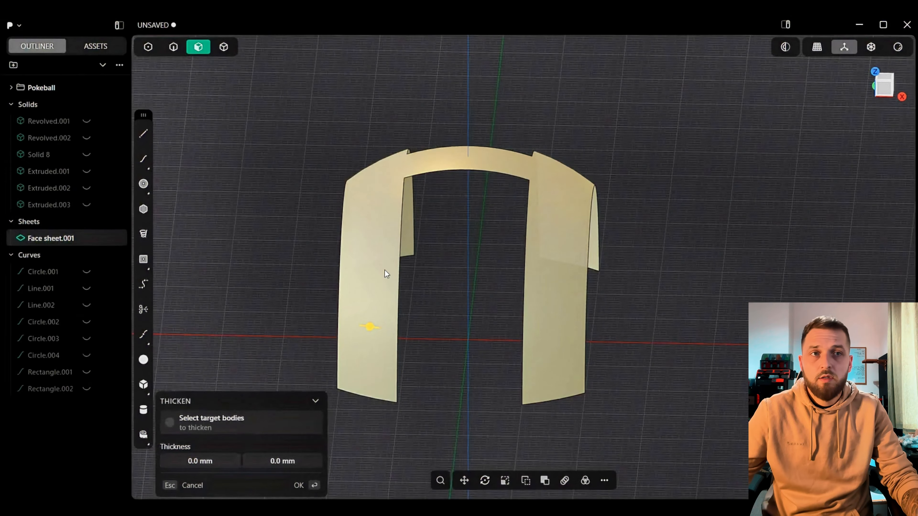
pyautogui.moveTo(385, 269); pyautogui.dragTo(358, 305, button='middle')
pyautogui.moveTo(354, 317); pyautogui.dragTo(390, 341)
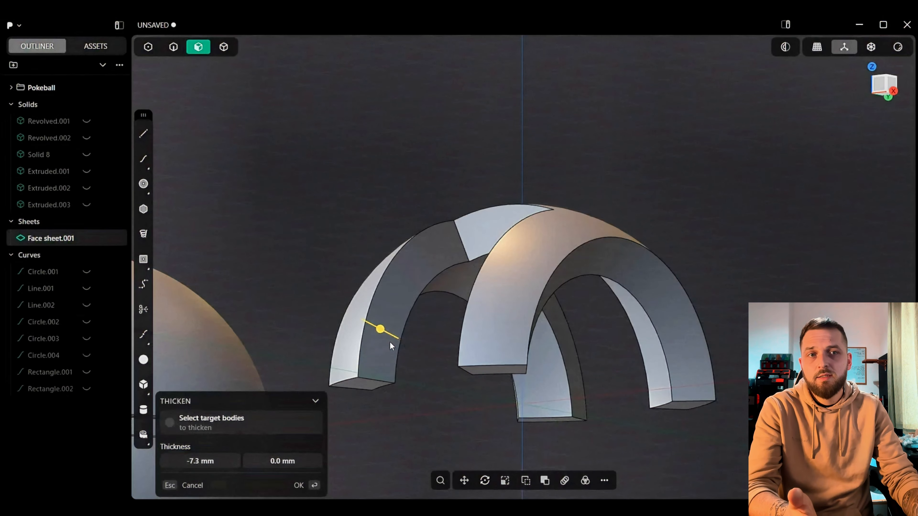
pyautogui.press('Return')
pyautogui.click(435, 400)
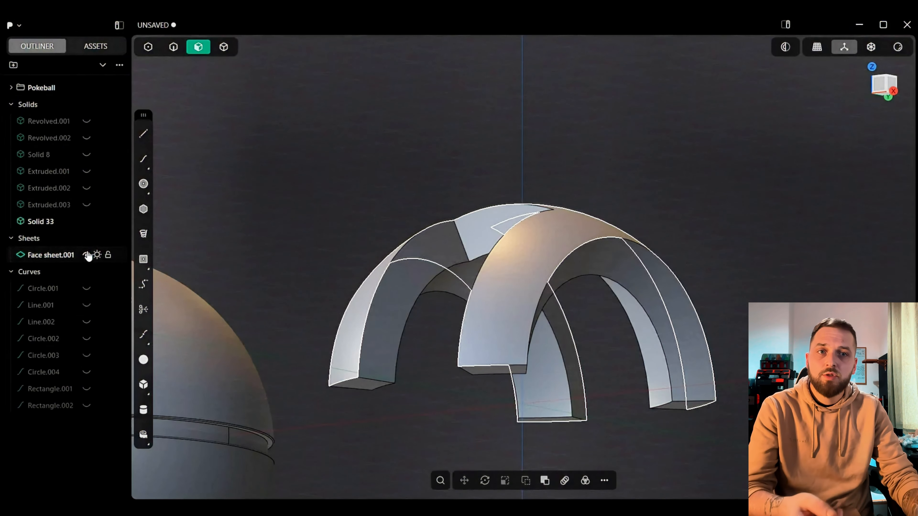
# Step: Hide the H-shaped face sheet and show the upper shell Solid 8 again
pyautogui.click(87, 255)
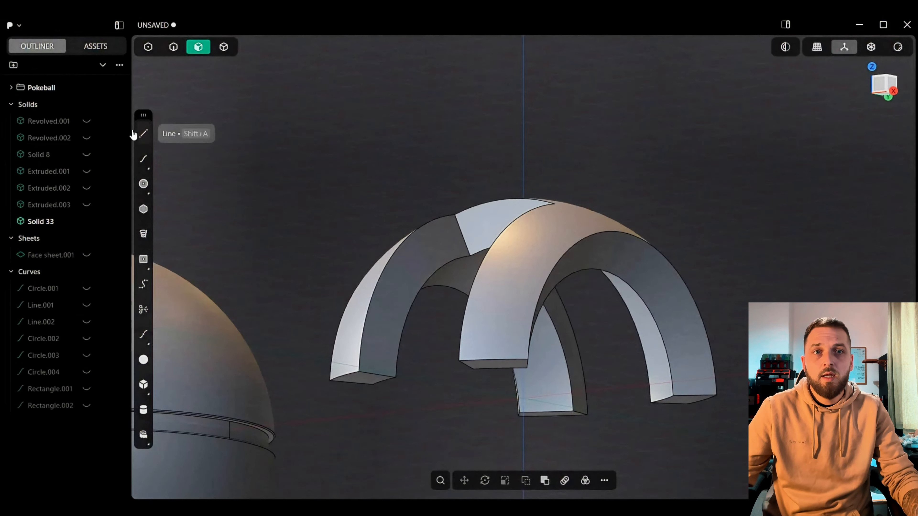
pyautogui.click(87, 154)
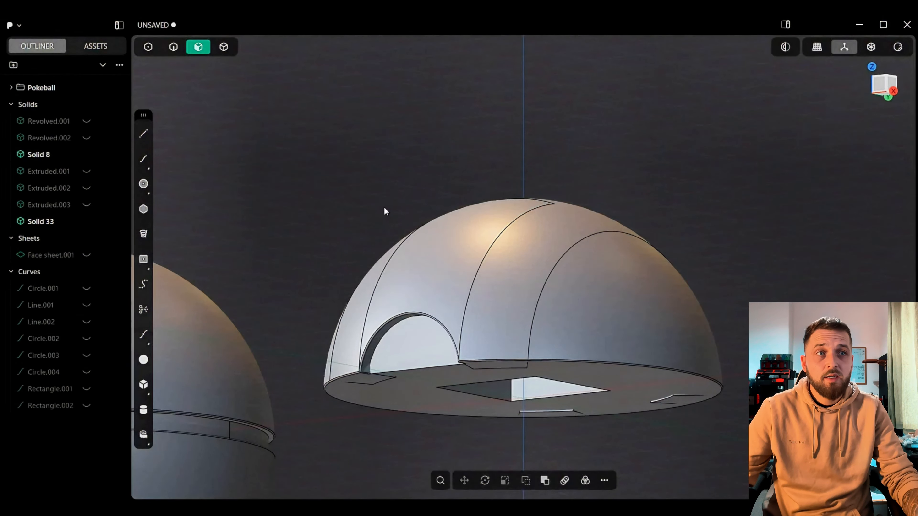
pyautogui.moveTo(384, 208); pyautogui.dragTo(530, 250, button='middle')
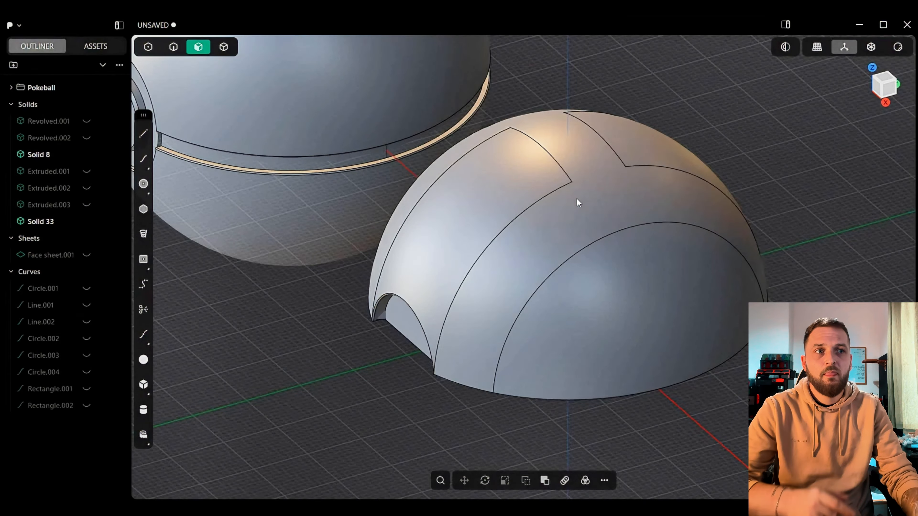
# Step: Try to push the H-shaped face of Solid 8 outward by 0.57 mm
pyautogui.click(576, 199)
pyautogui.scroll(3, 605, 201)
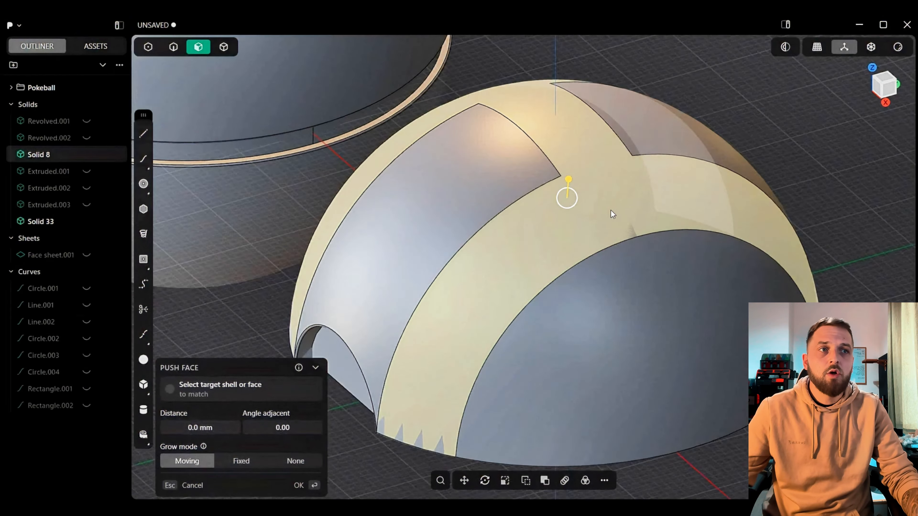
pyautogui.moveTo(611, 210); pyautogui.dragTo(660, 190, button='middle')
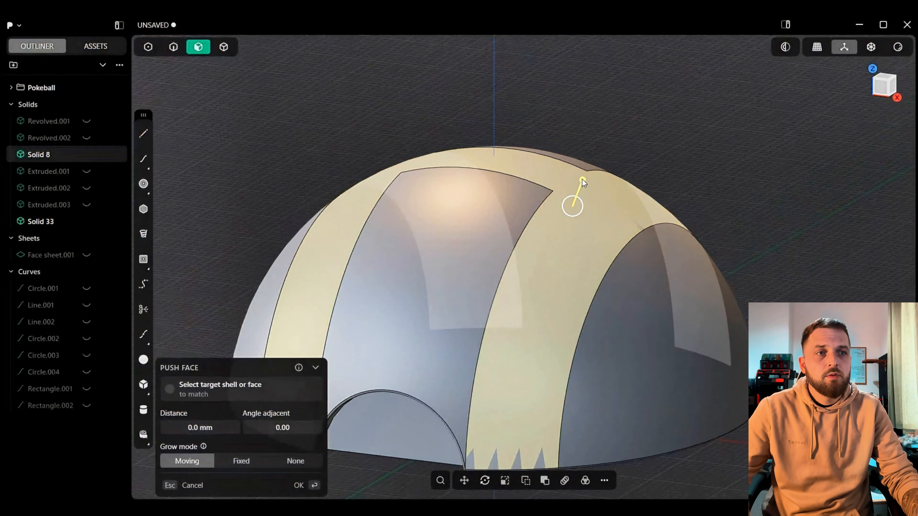
pyautogui.moveTo(582, 179); pyautogui.dragTo(585, 176)
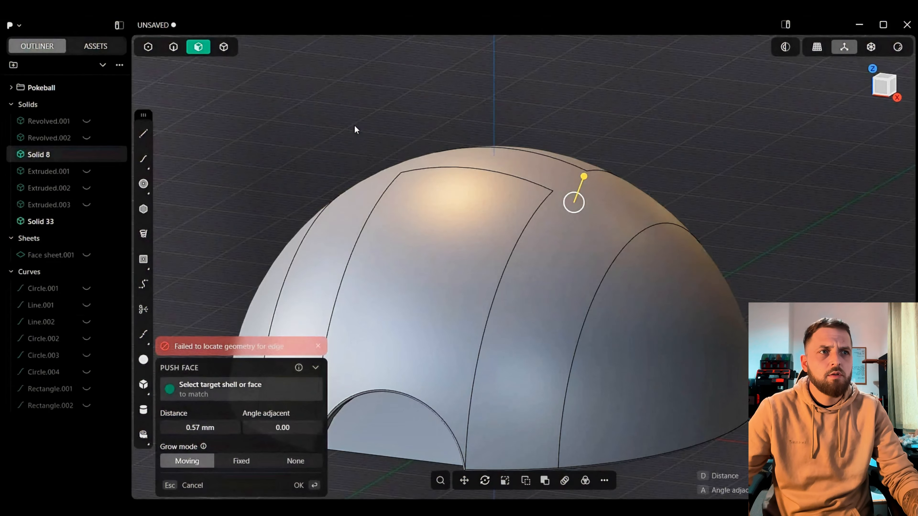
pyautogui.press('Return')
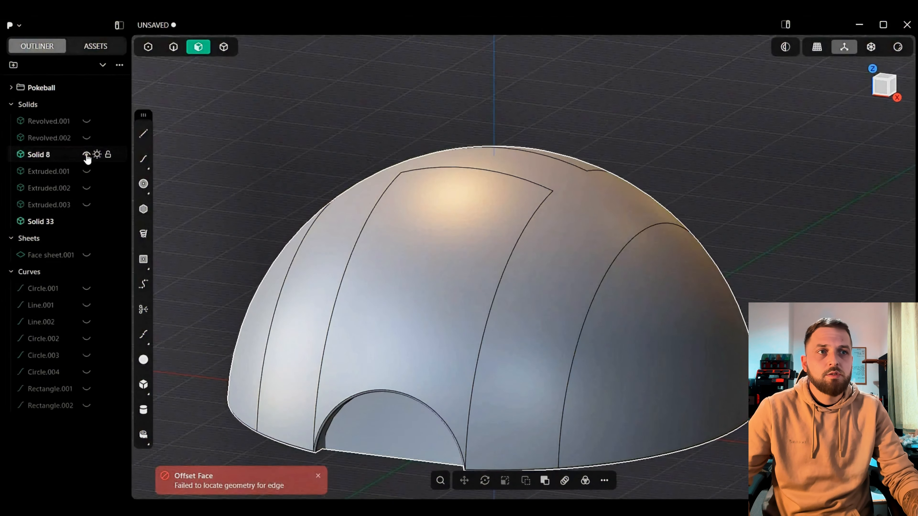
# Step: Hide Solid 8 and push the outer face of the thickened H solid outward by 0.56 mm
pyautogui.click(87, 155)
pyautogui.click(569, 188)
pyautogui.press('o')
pyautogui.moveTo(578, 160); pyautogui.dragTo(580, 154)
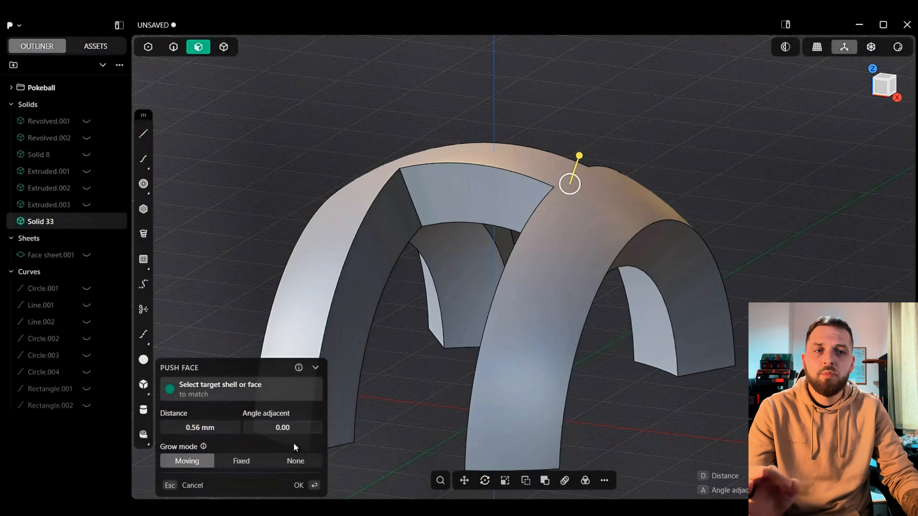
pyautogui.click(309, 486)
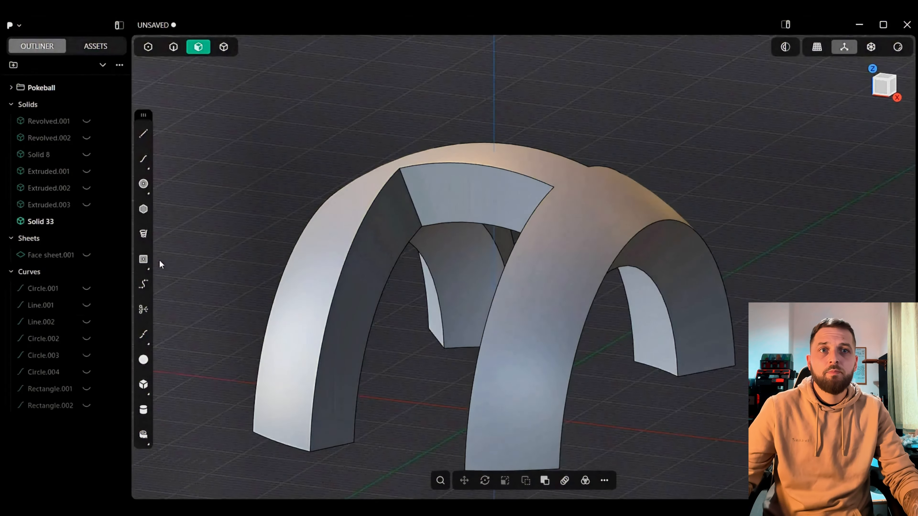
# Step: Show Solid 8 and subtract the thickened H solid from it with a Boolean Diff, keeping the tool body
pyautogui.click(86, 154)
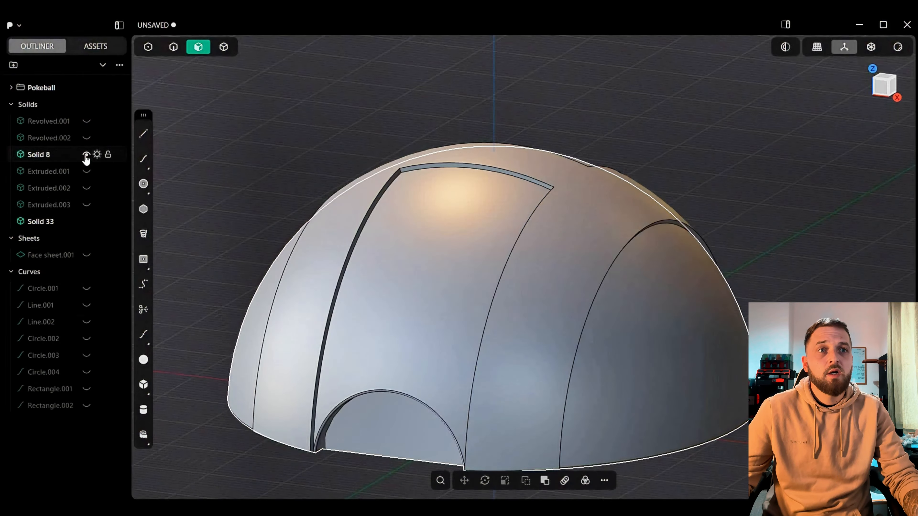
pyautogui.click(224, 46)
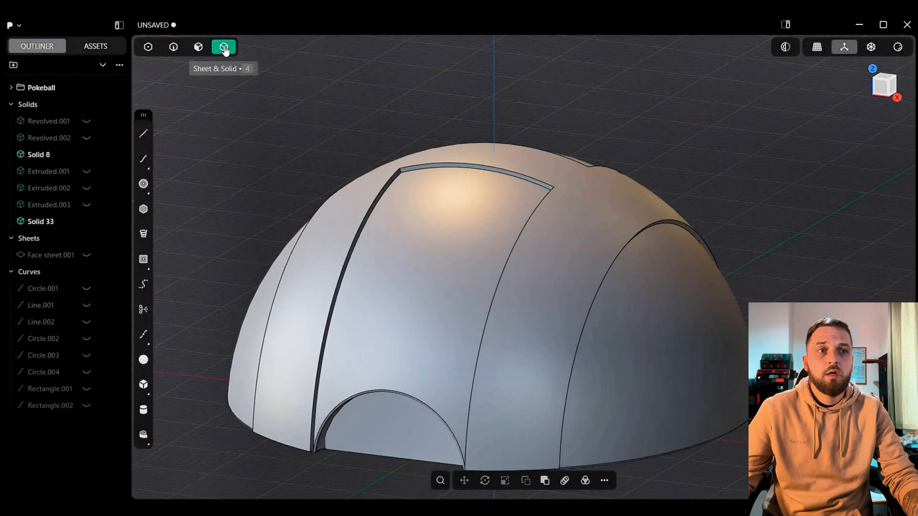
pyautogui.click(466, 241)
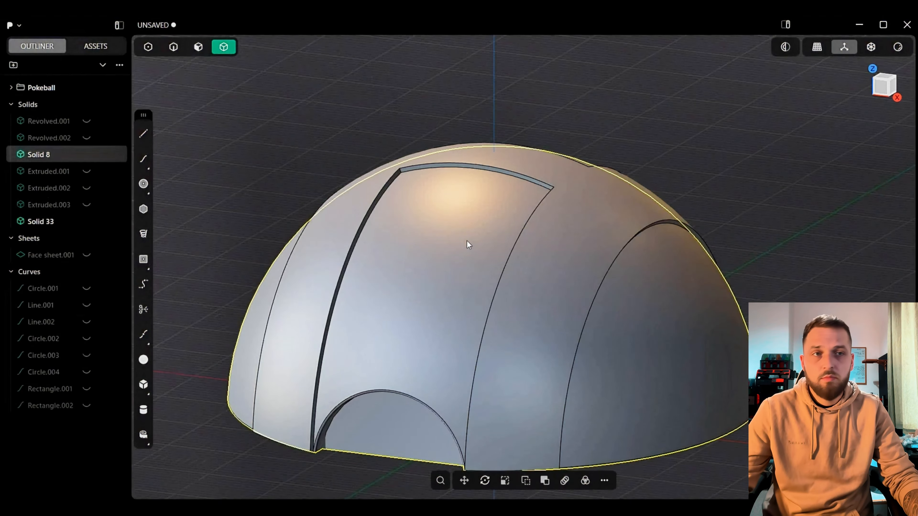
pyautogui.press('b')
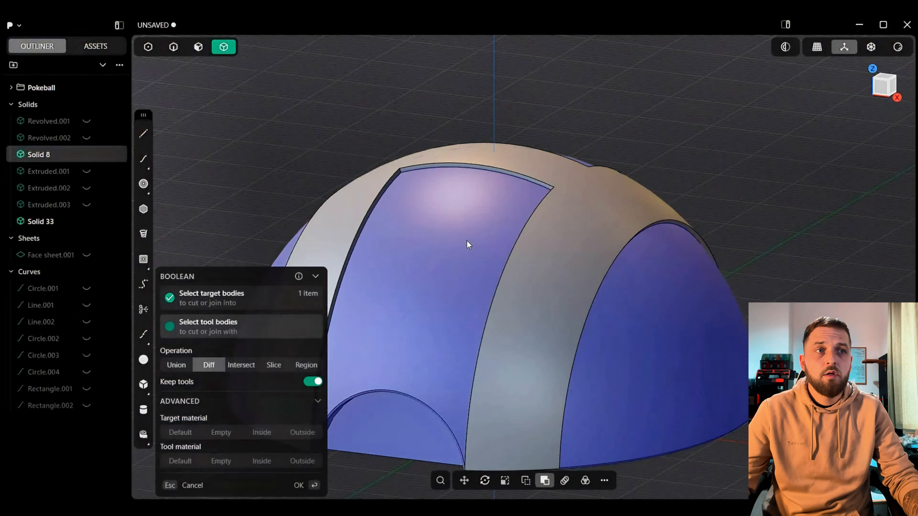
pyautogui.click(563, 228)
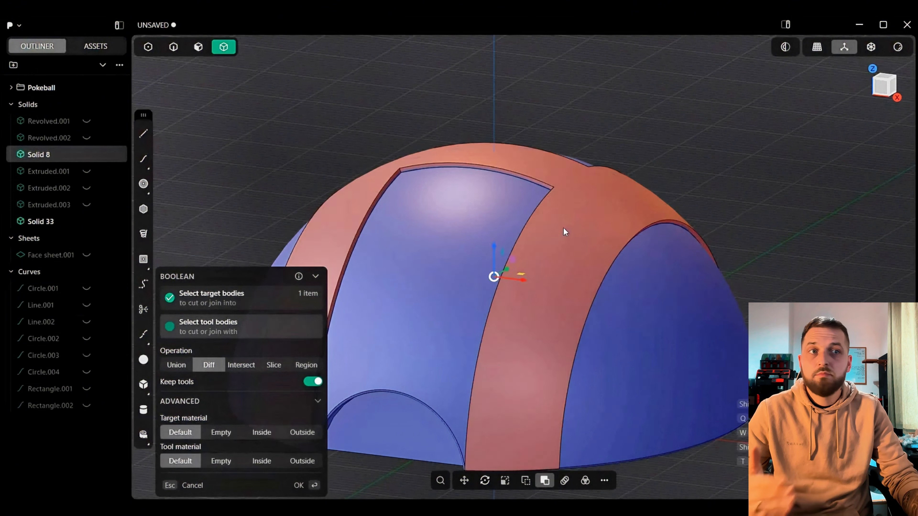
pyautogui.click(305, 485)
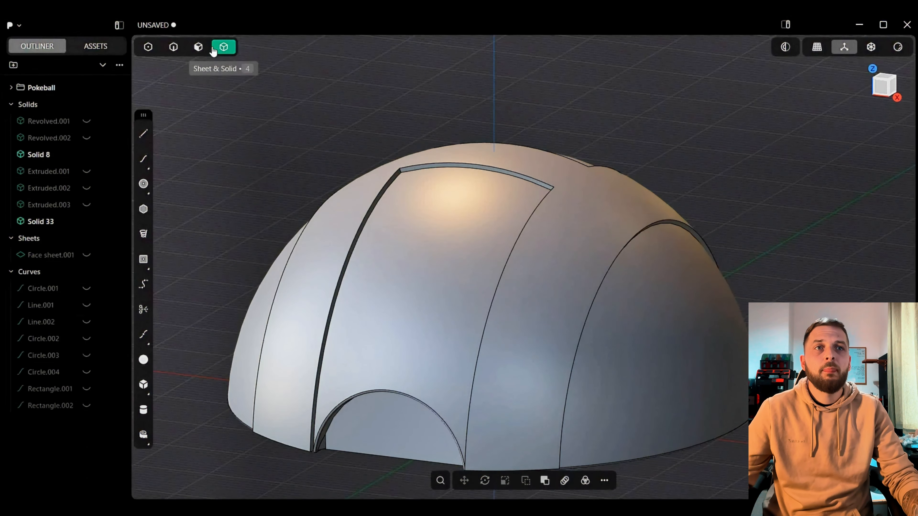
# Step: Push the outer face of the H solid back inward with a distance of -0.58 mm
pyautogui.click(198, 46)
pyautogui.click(559, 185)
pyautogui.moveTo(566, 158); pyautogui.dragTo(564, 163)
pyautogui.click(209, 432)
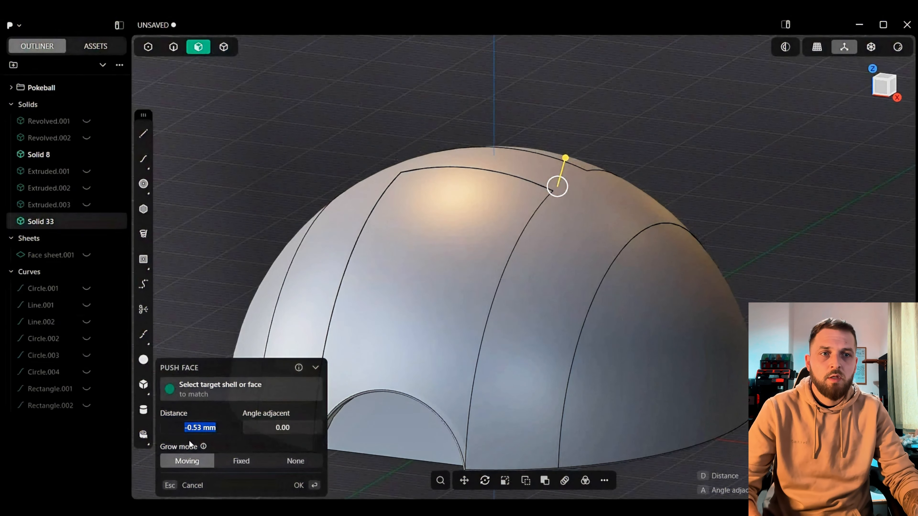
pyautogui.click(201, 428)
pyautogui.press('BackSpace')
pyautogui.write('8')
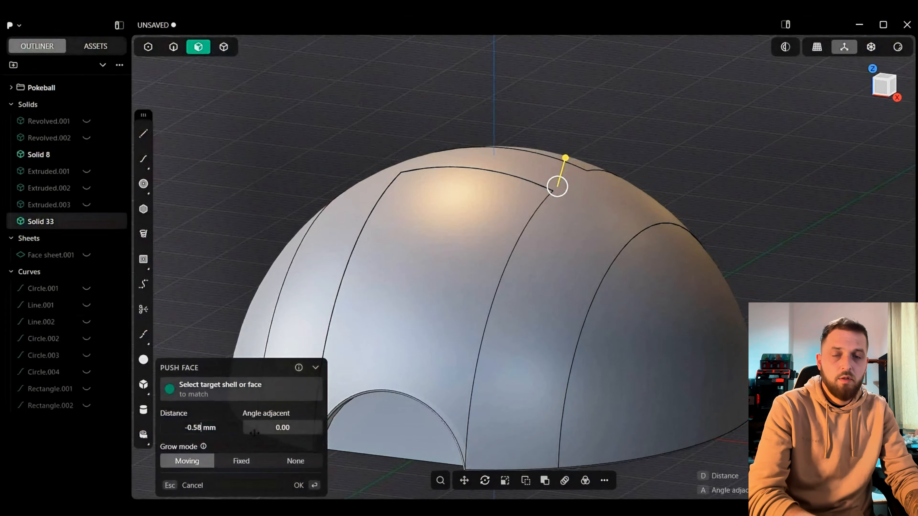
pyautogui.press('Return')
pyautogui.rightClick(263, 134)
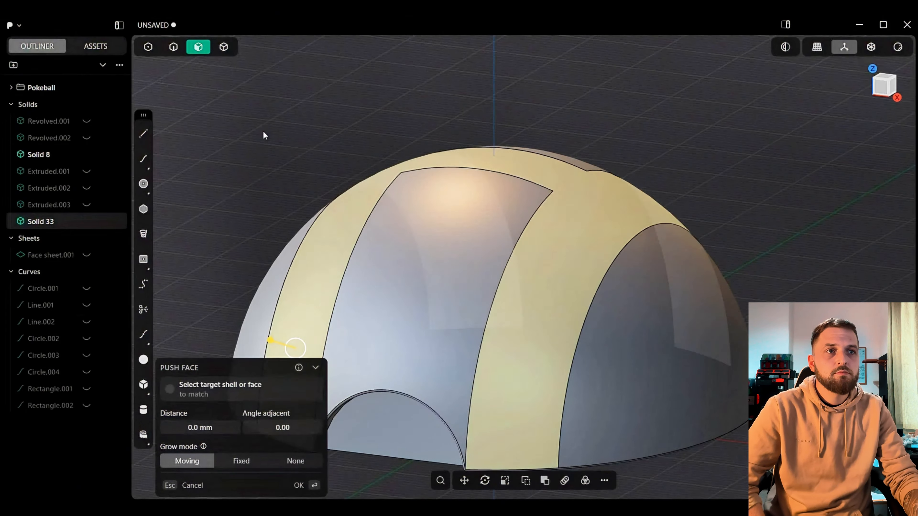
pyautogui.press('Escape')
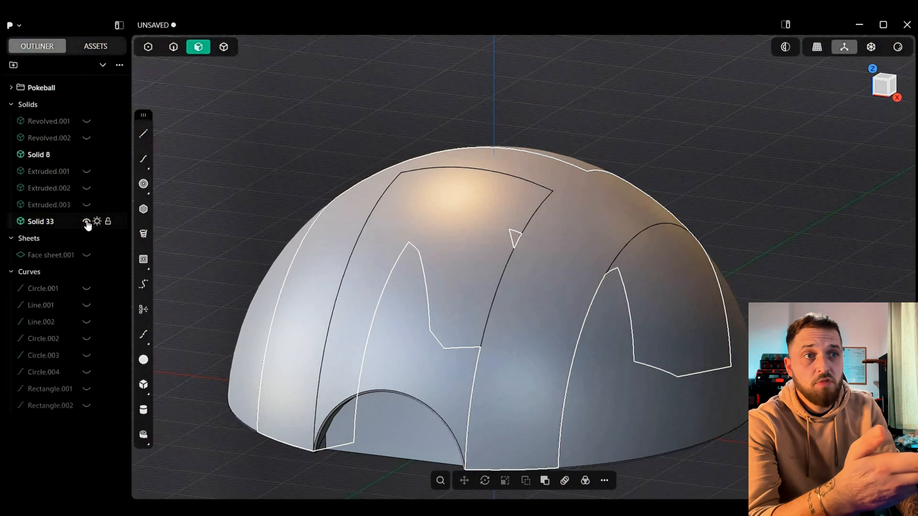
# Step: Hide the H solid Solid 33 and inspect the cut recess and its lower edge in Solid 8
pyautogui.click(86, 221)
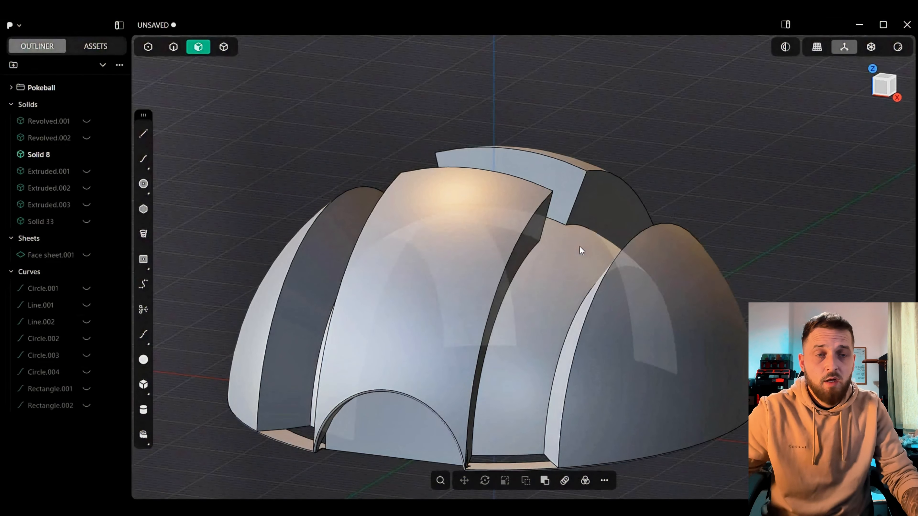
pyautogui.moveTo(574, 264); pyautogui.dragTo(497, 151, button='middle')
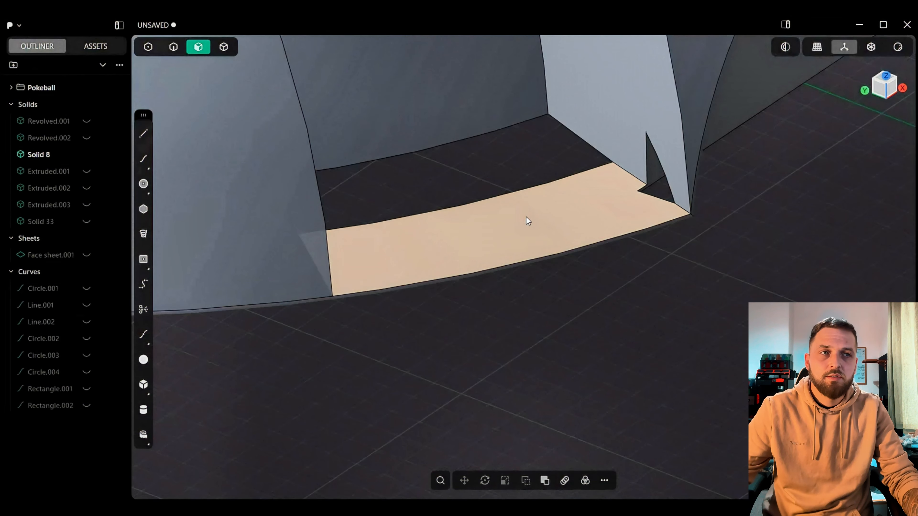
pyautogui.moveTo(527, 217)
pyautogui.mouseDown(button='middle')
pyautogui.moveTo(563, 184)
pyautogui.moveTo(523, 220)
pyautogui.mouseUp(button='middle')
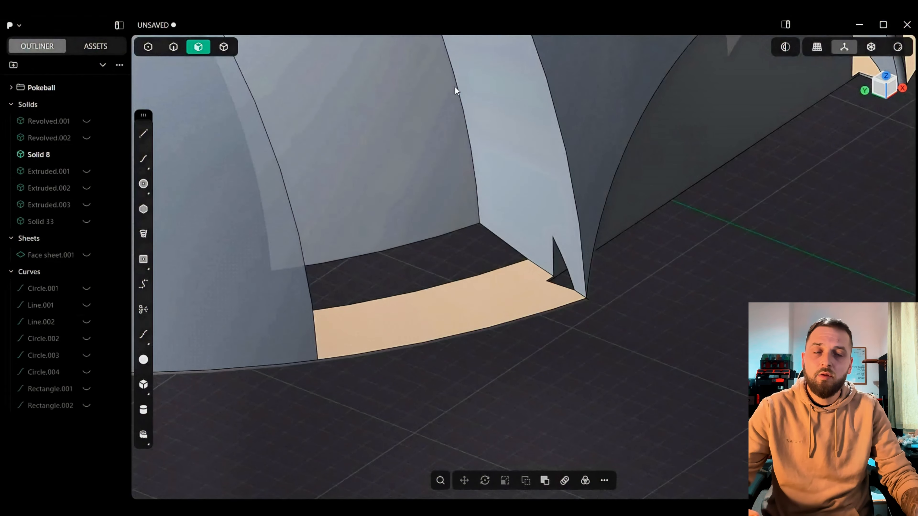
# Step: Show the H solid Solid 33 and check its fit in Solid 8 along the lower edge
pyautogui.click(87, 221)
pyautogui.moveTo(565, 238); pyautogui.dragTo(451, 200, button='middle')
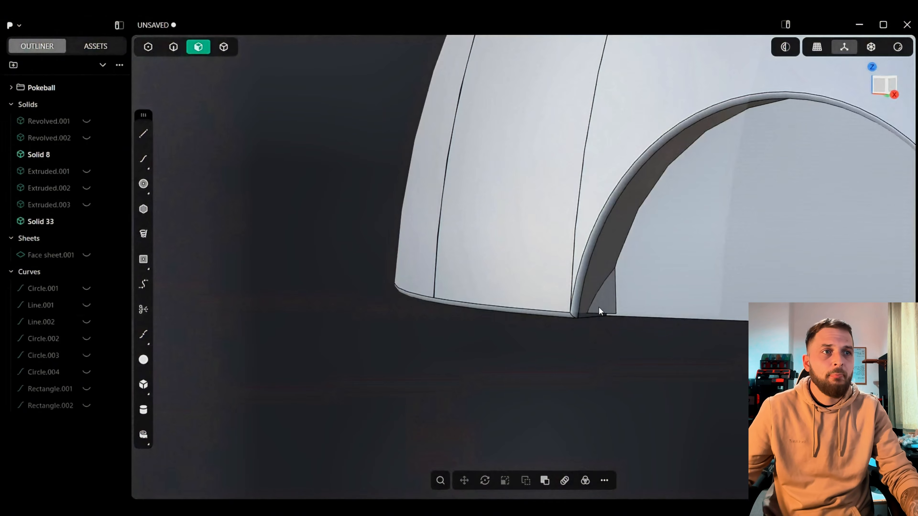
pyautogui.scroll(-10, 599, 307)
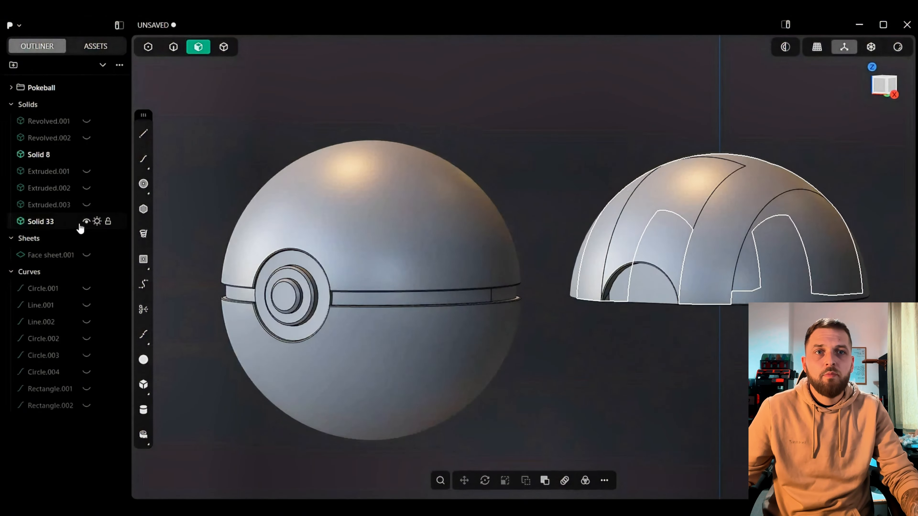
# Step: Show Extruded.001, Extruded.002, Extruded.003, Revolved.001 and Revolved.002 and view the complete variant ball beside the original
pyautogui.click(86, 205)
pyautogui.click(86, 188)
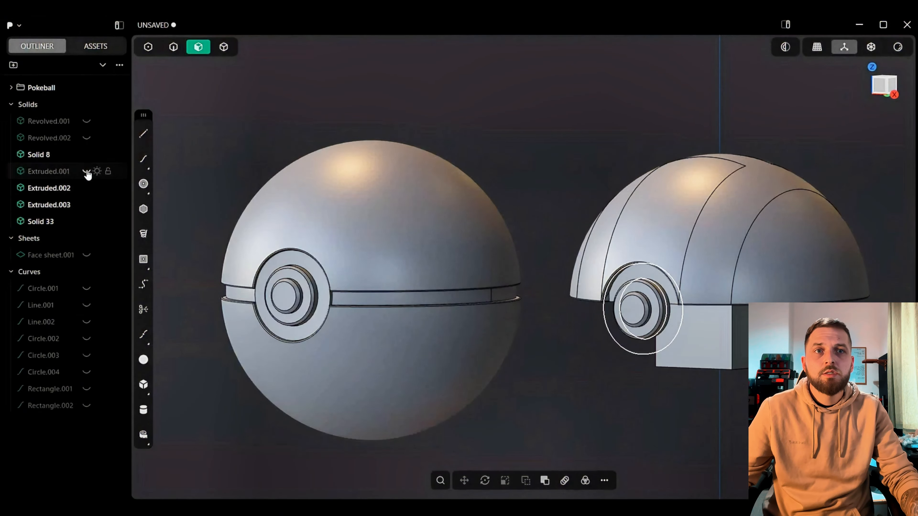
pyautogui.click(86, 171)
pyautogui.click(86, 138)
pyautogui.click(65, 121)
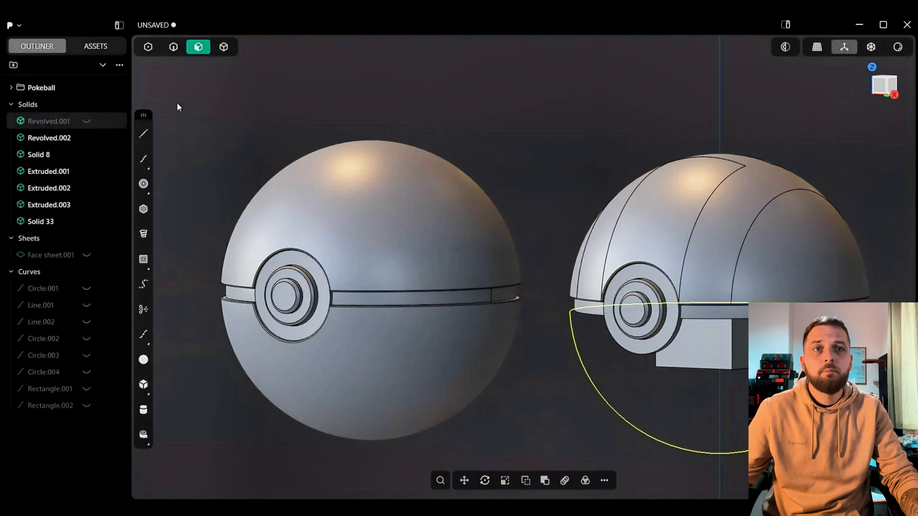
pyautogui.click(86, 121)
pyautogui.keyDown('shift'); pyautogui.moveTo(551, 202); pyautogui.dragTo(491, 118, button='middle'); pyautogui.keyUp('shift')
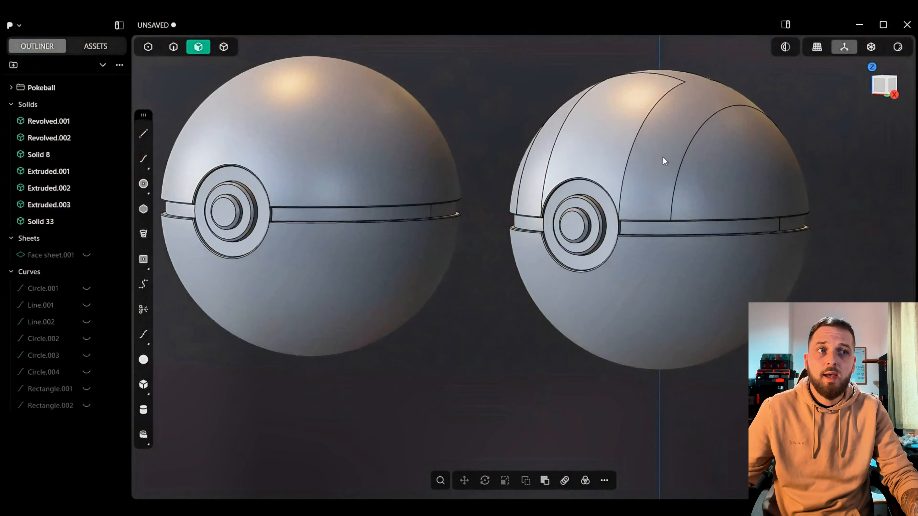
pyautogui.moveTo(631, 141); pyautogui.dragTo(654, 221, button='middle')
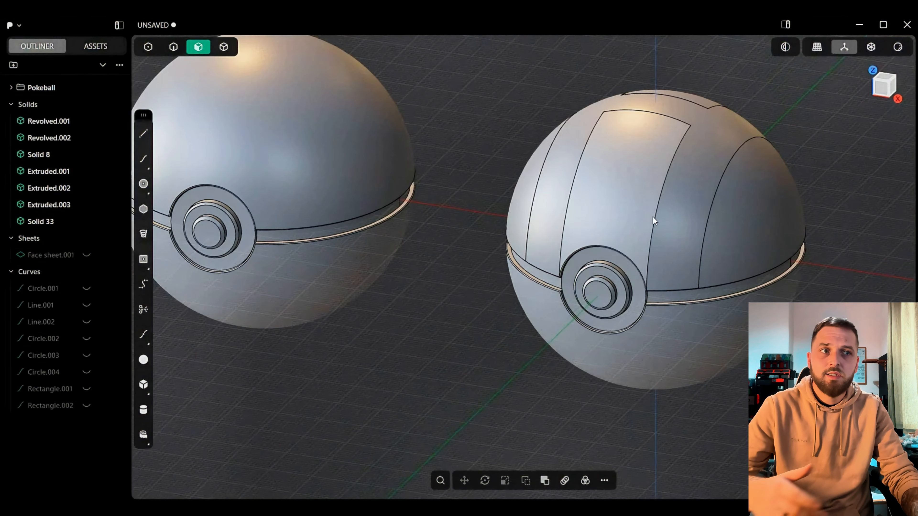